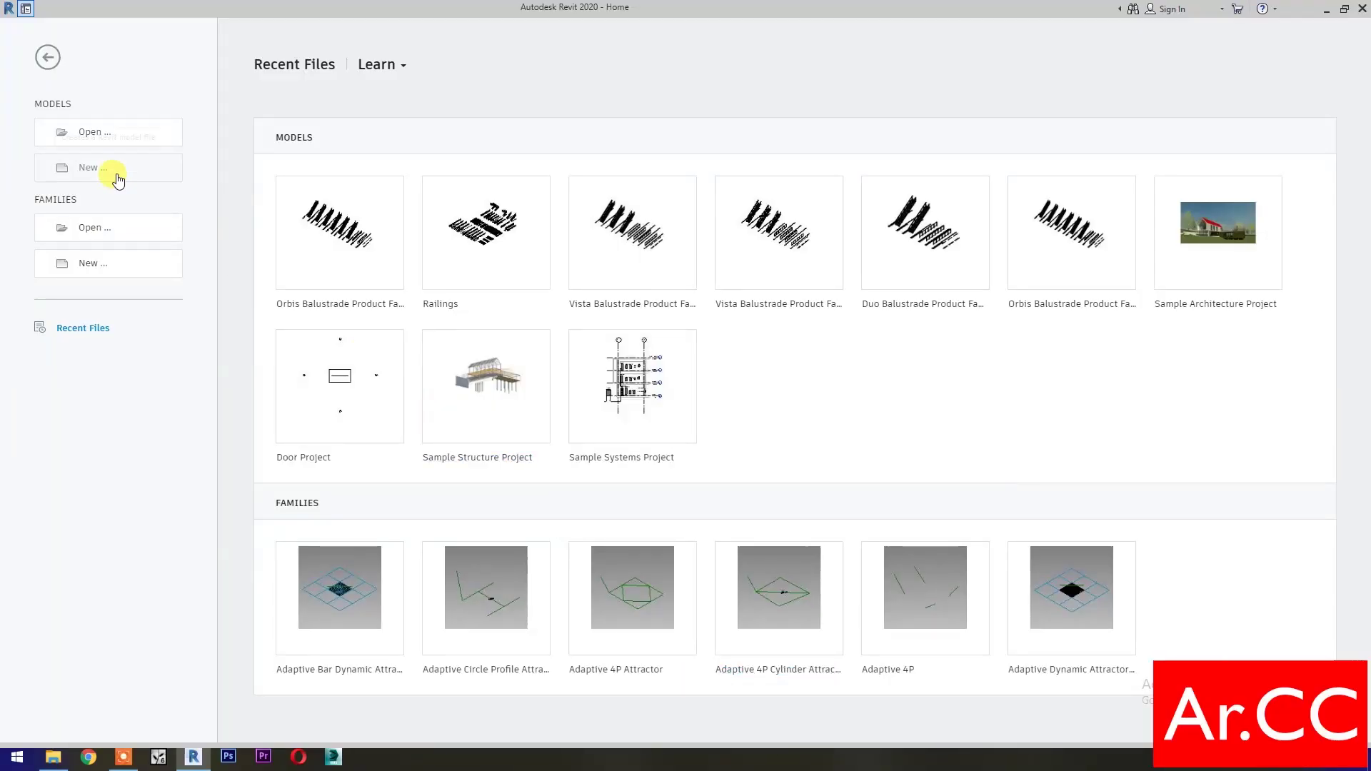
Create a new family from the Metric Generic Model Adaptive template
click(100, 268)
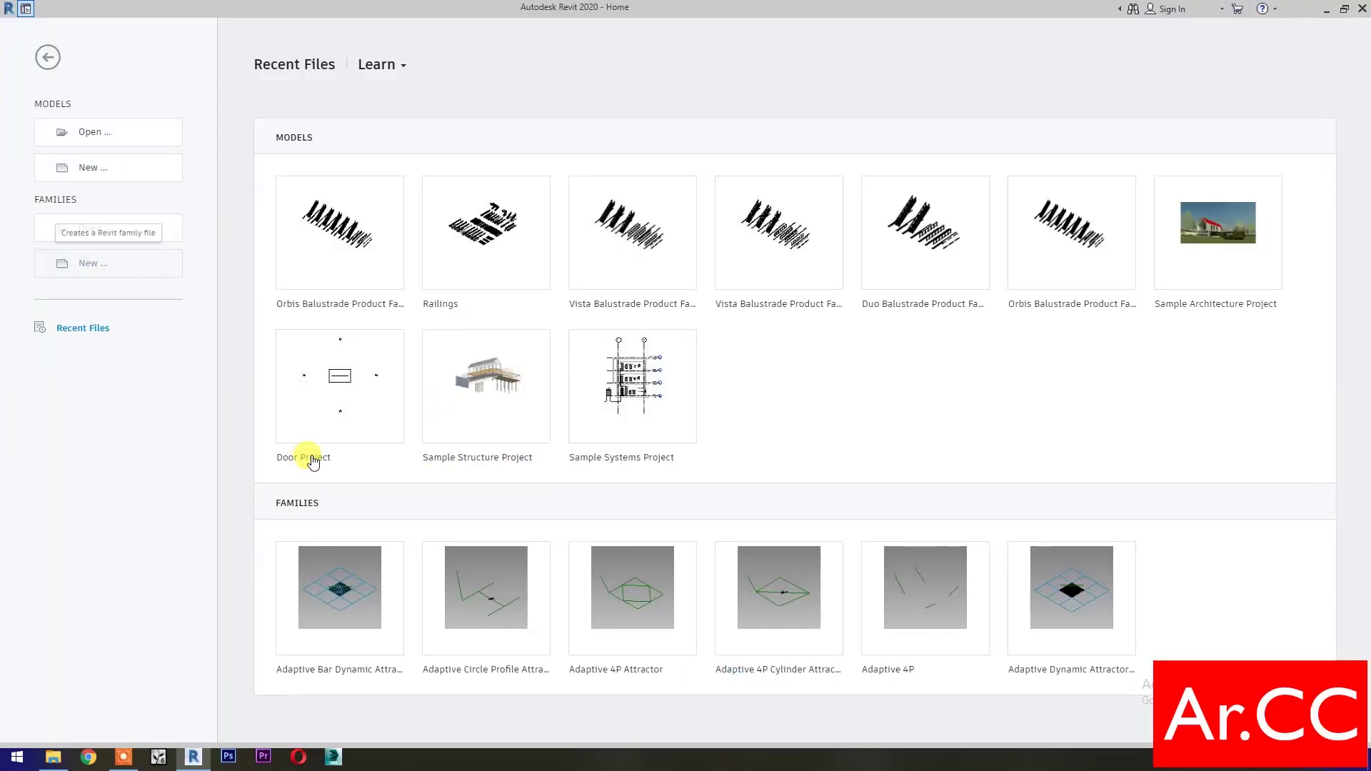
scroll(697, 413, down, 3)
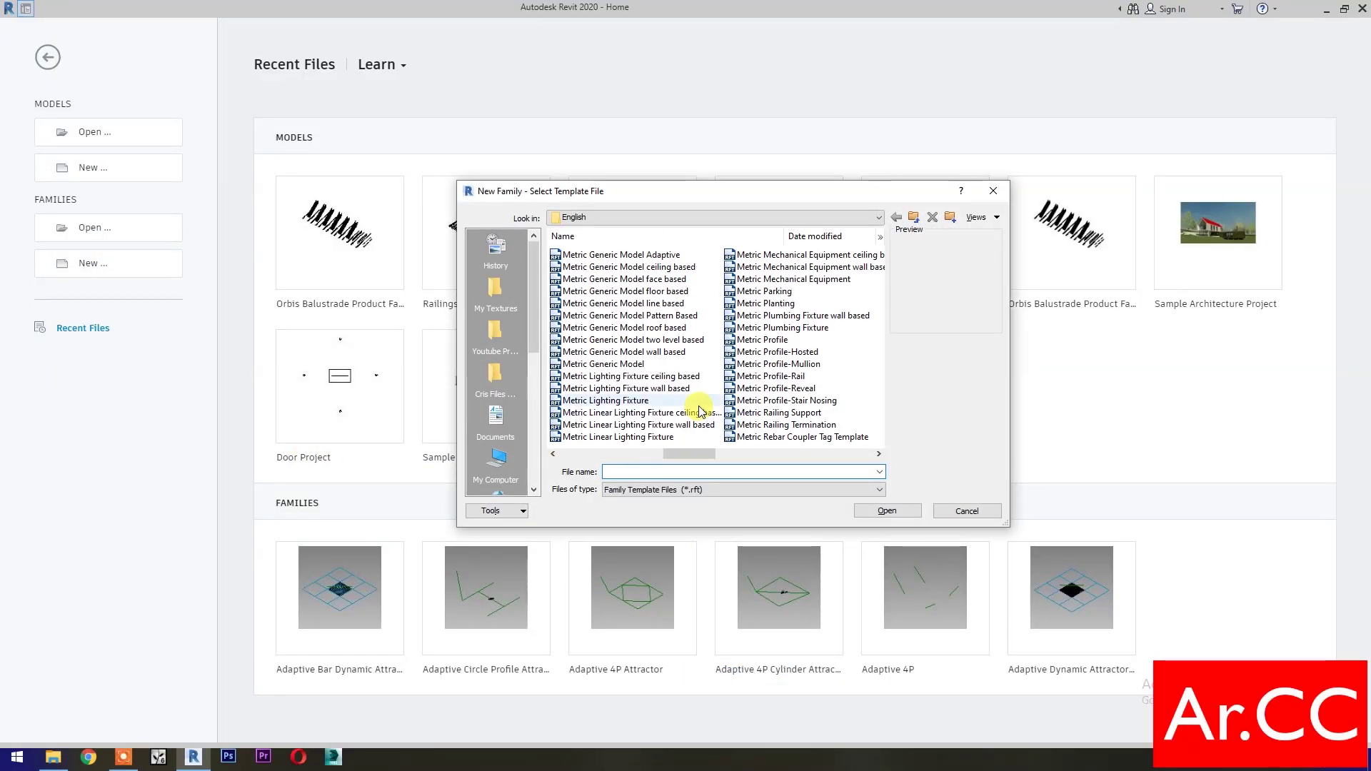
click(660, 256)
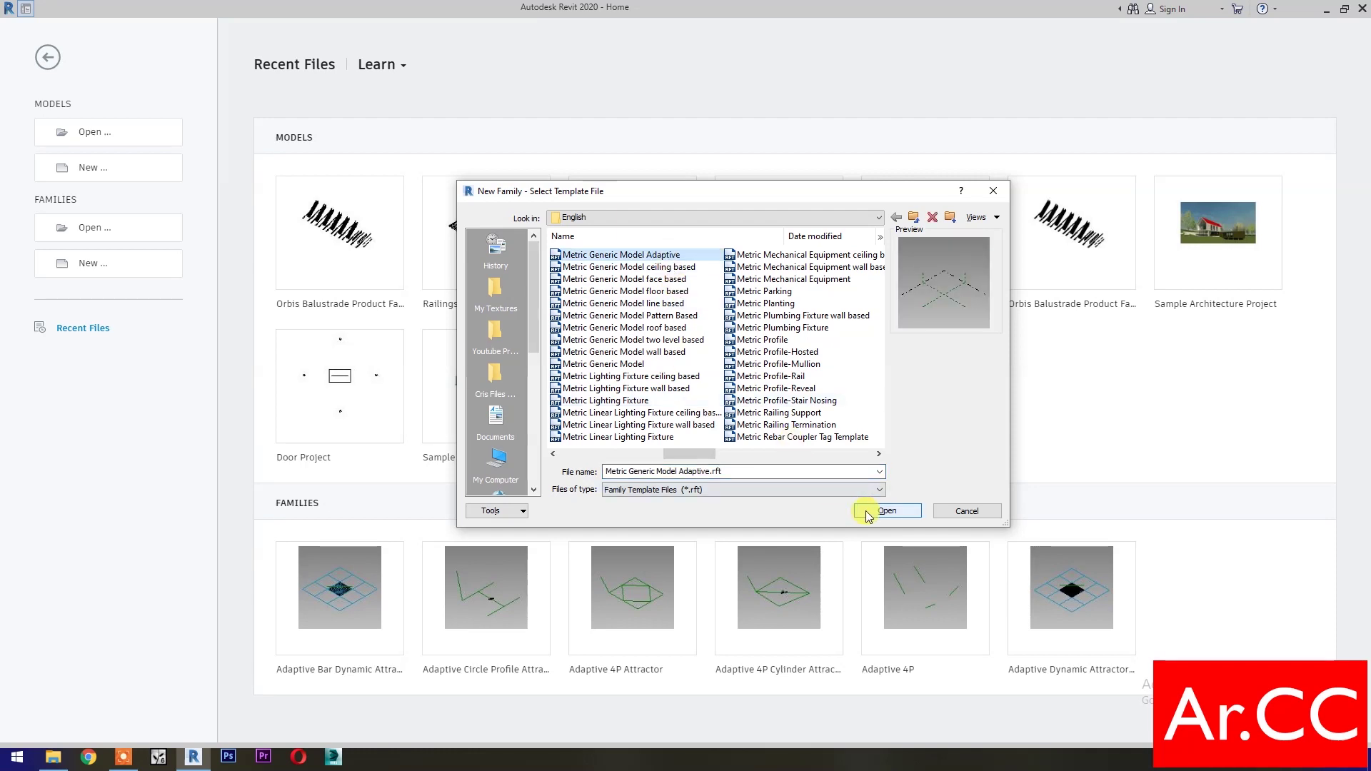
click(867, 513)
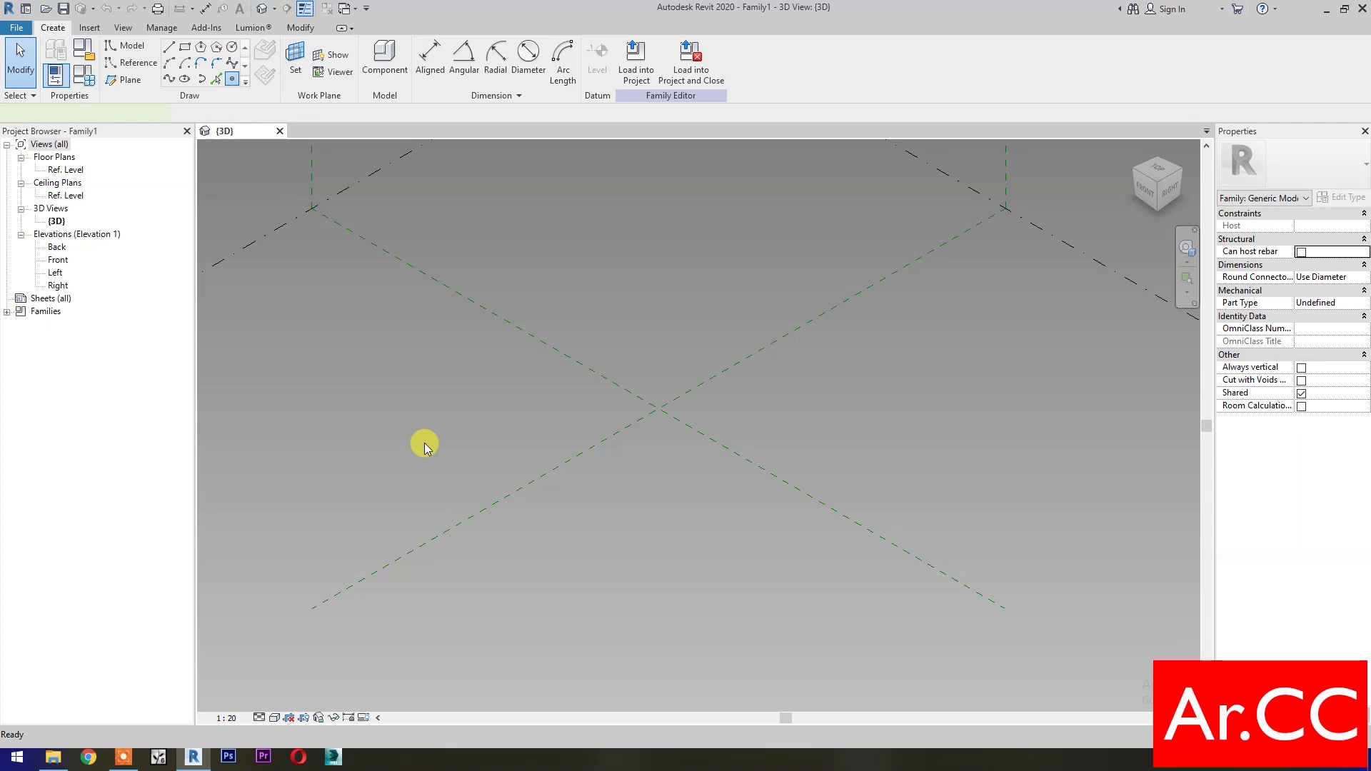
Place five reference points on the reference level: four in a quadrilateral around the centre and one outside it
key(p)
click(571, 397)
click(634, 358)
click(719, 409)
click(648, 443)
click(549, 369)
click(513, 363)
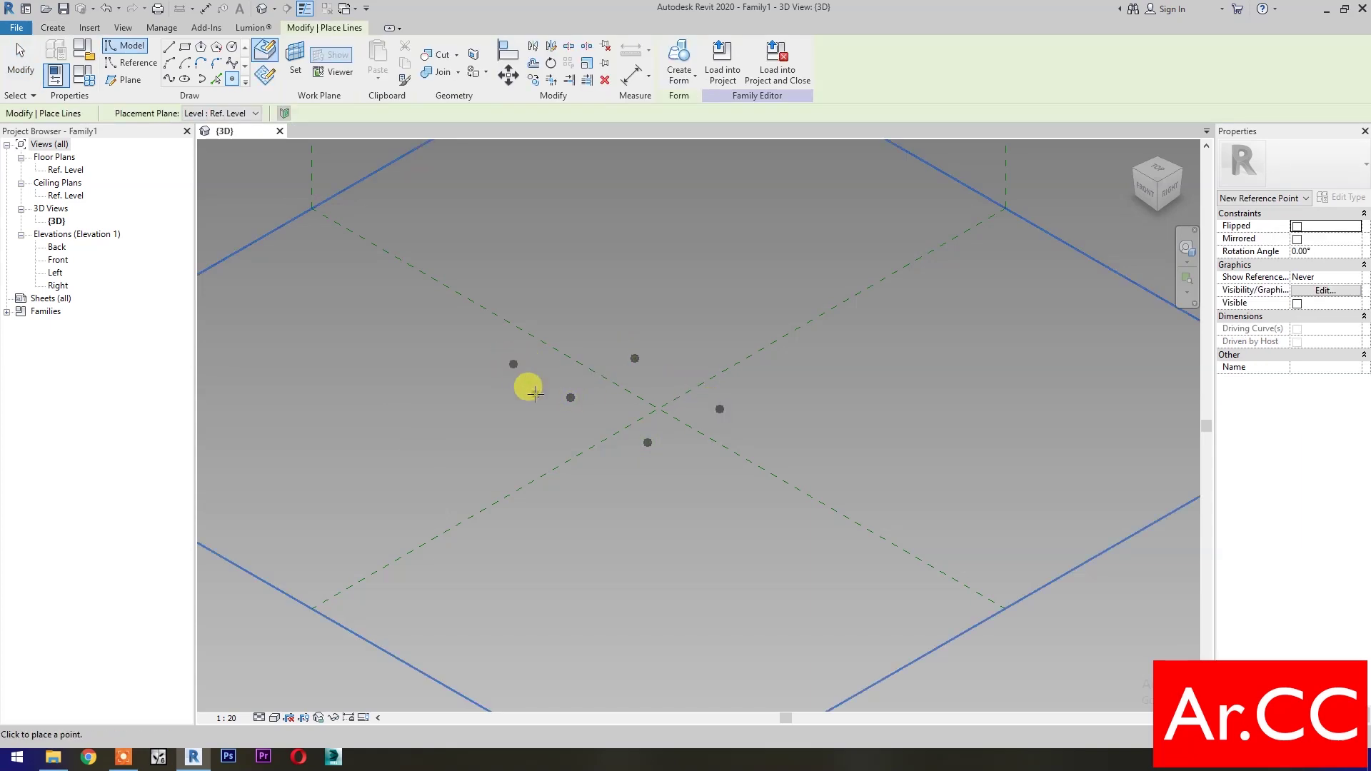
key(Escape)
key(Escape)
Make the four reference points of the quadrilateral adaptive
drag(556, 503, 757, 355)
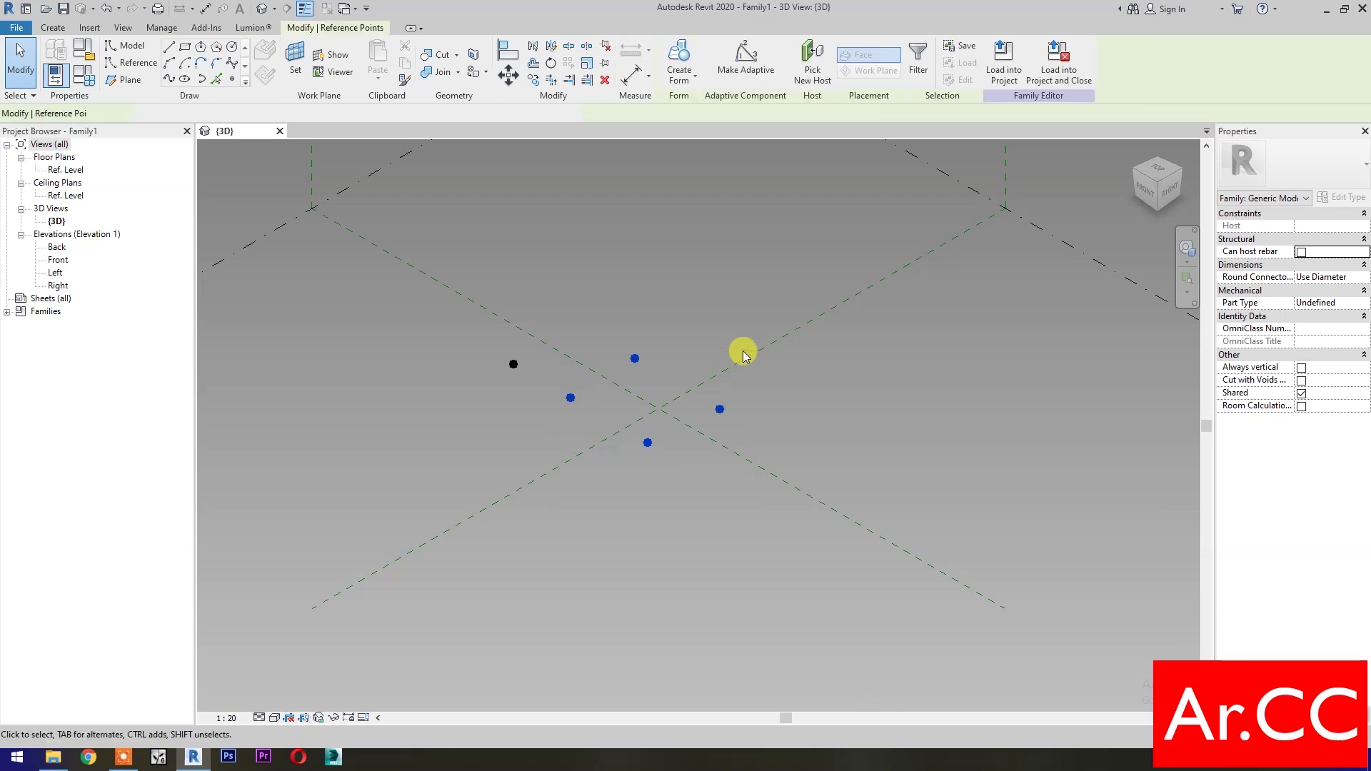
click(746, 70)
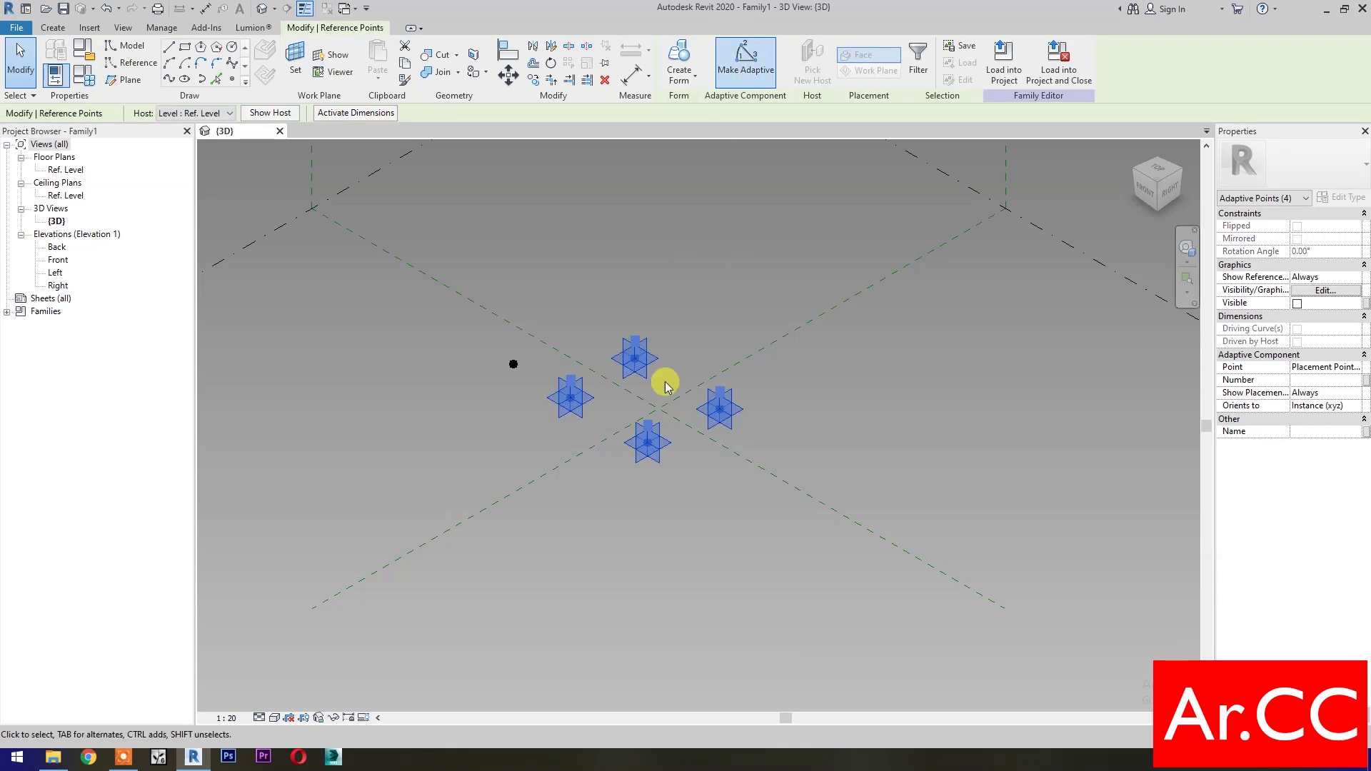
click(627, 511)
Make the outlying fifth reference point adaptive and raise it vertically above the reference level
drag(491, 413, 539, 354)
click(745, 70)
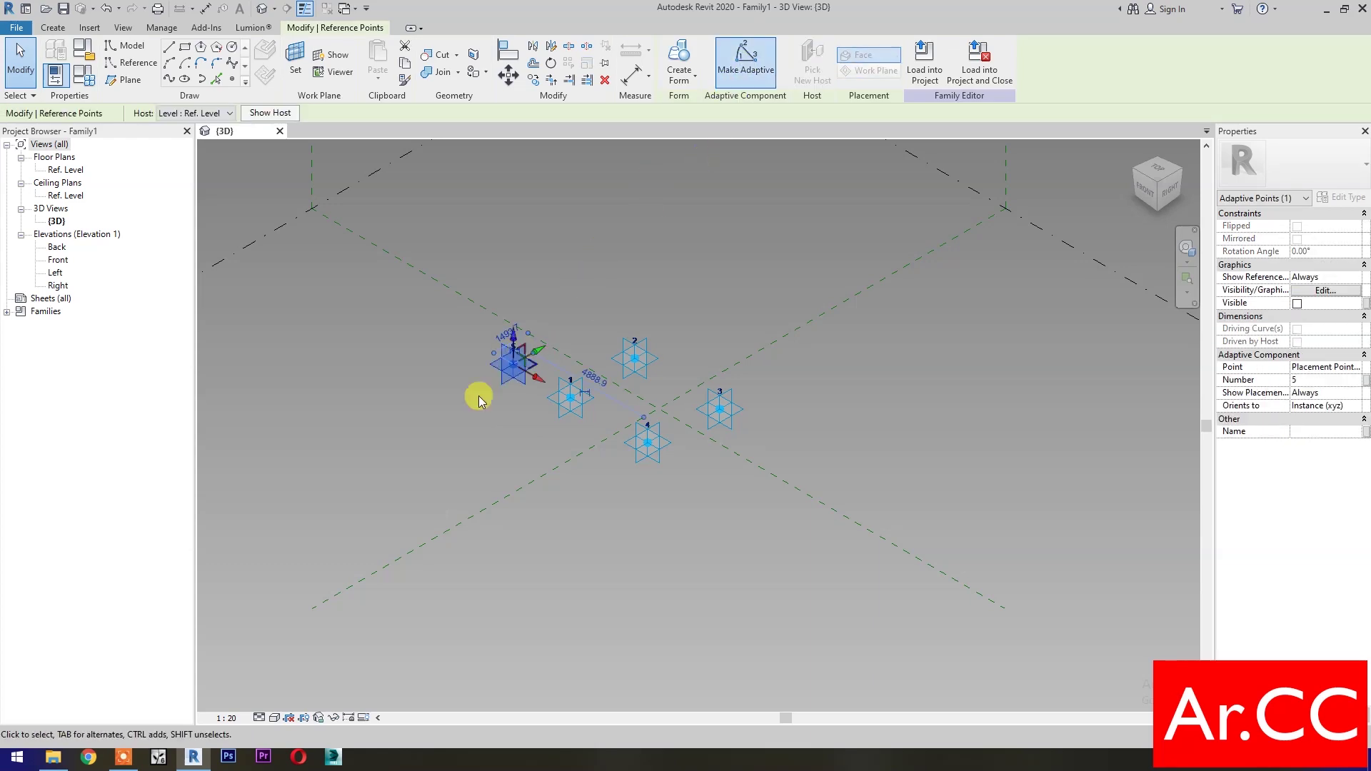
drag(511, 341, 514, 285)
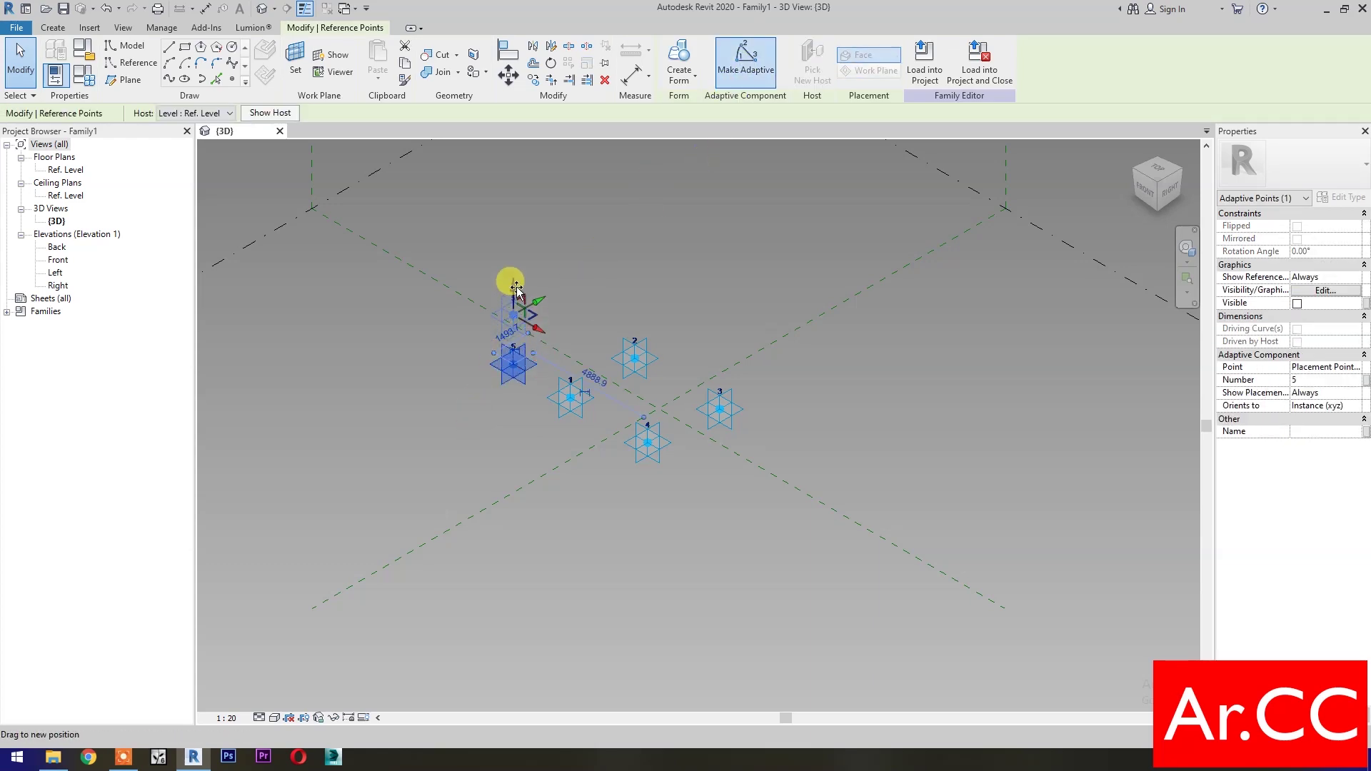
click(499, 407)
Connect adaptive points 1 and 5 with a spline through points and make it a reference line
scroll(502, 409, up, 2)
scroll(517, 372, up, 2)
middle_drag(517, 372, 464, 466)
drag(410, 215, 642, 564)
click(172, 81)
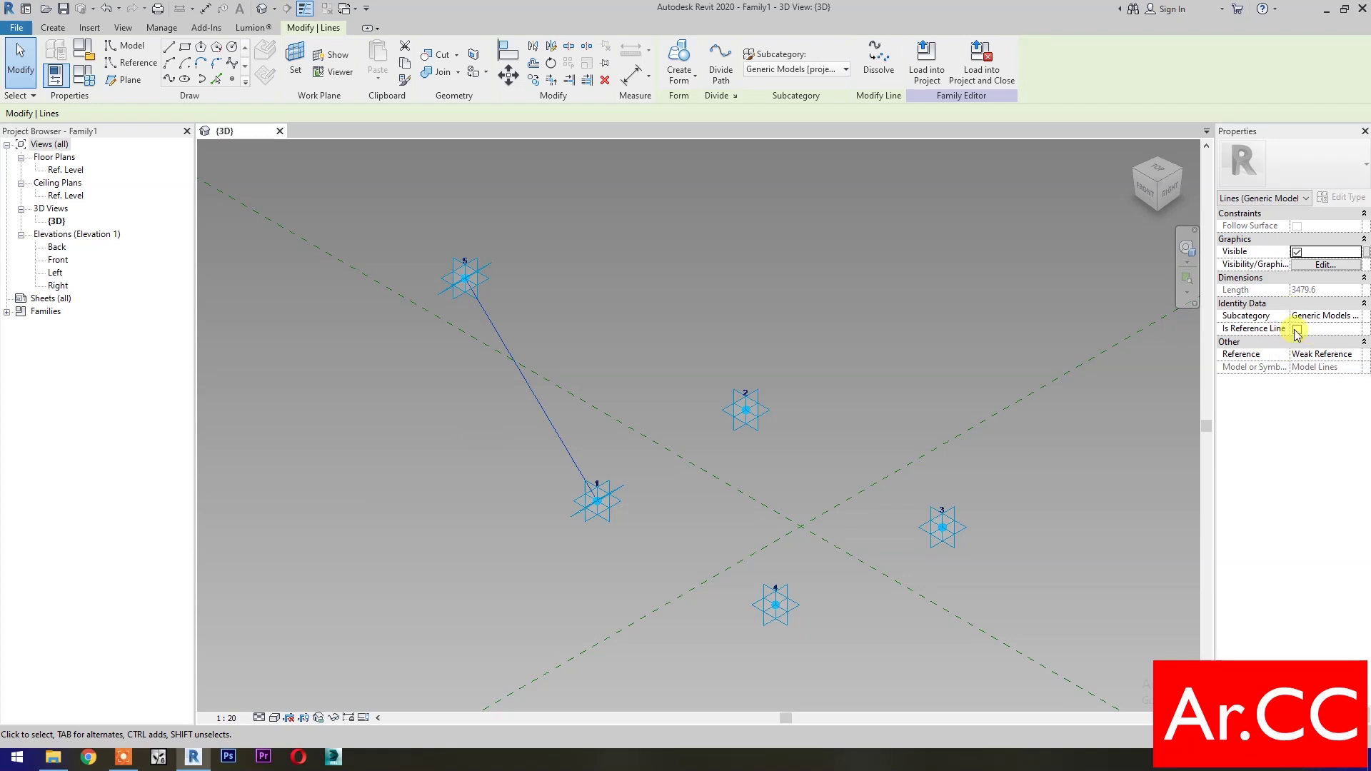
click(1297, 329)
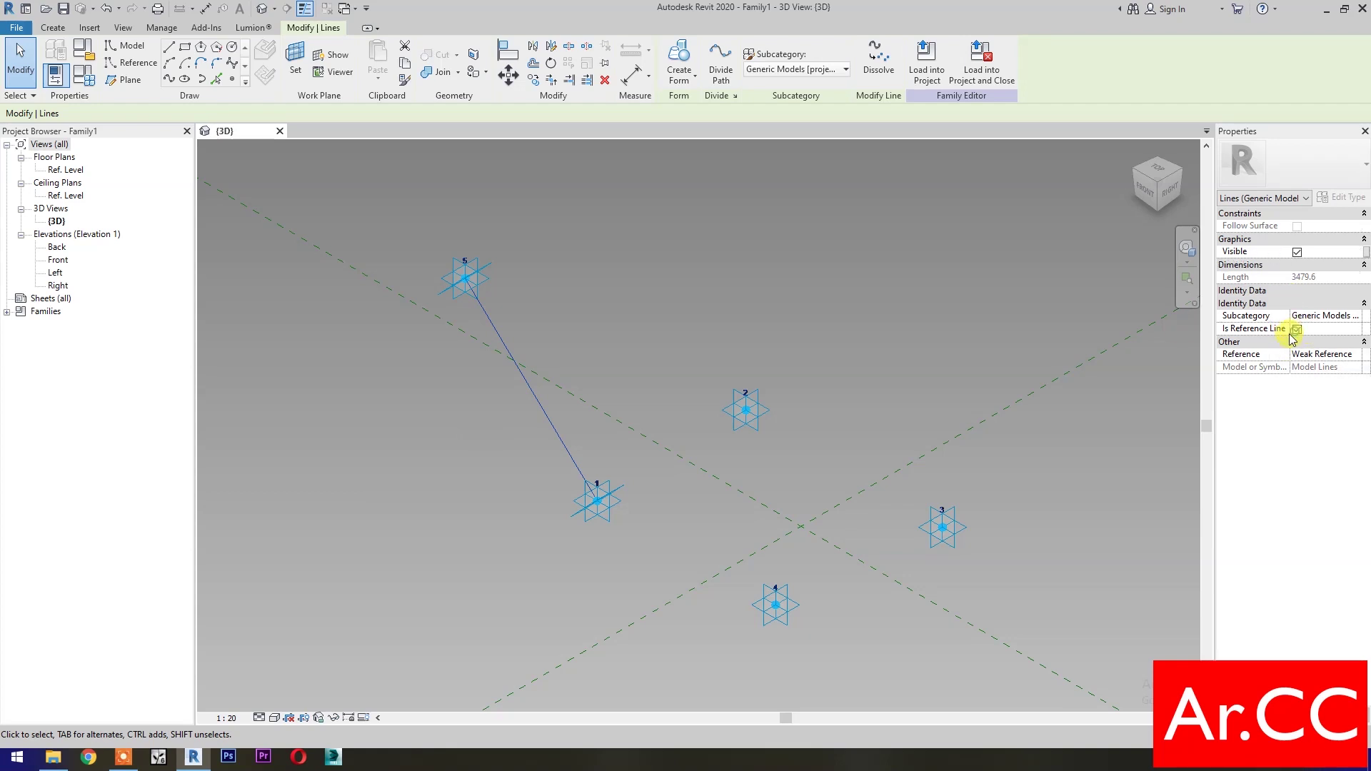
click(649, 506)
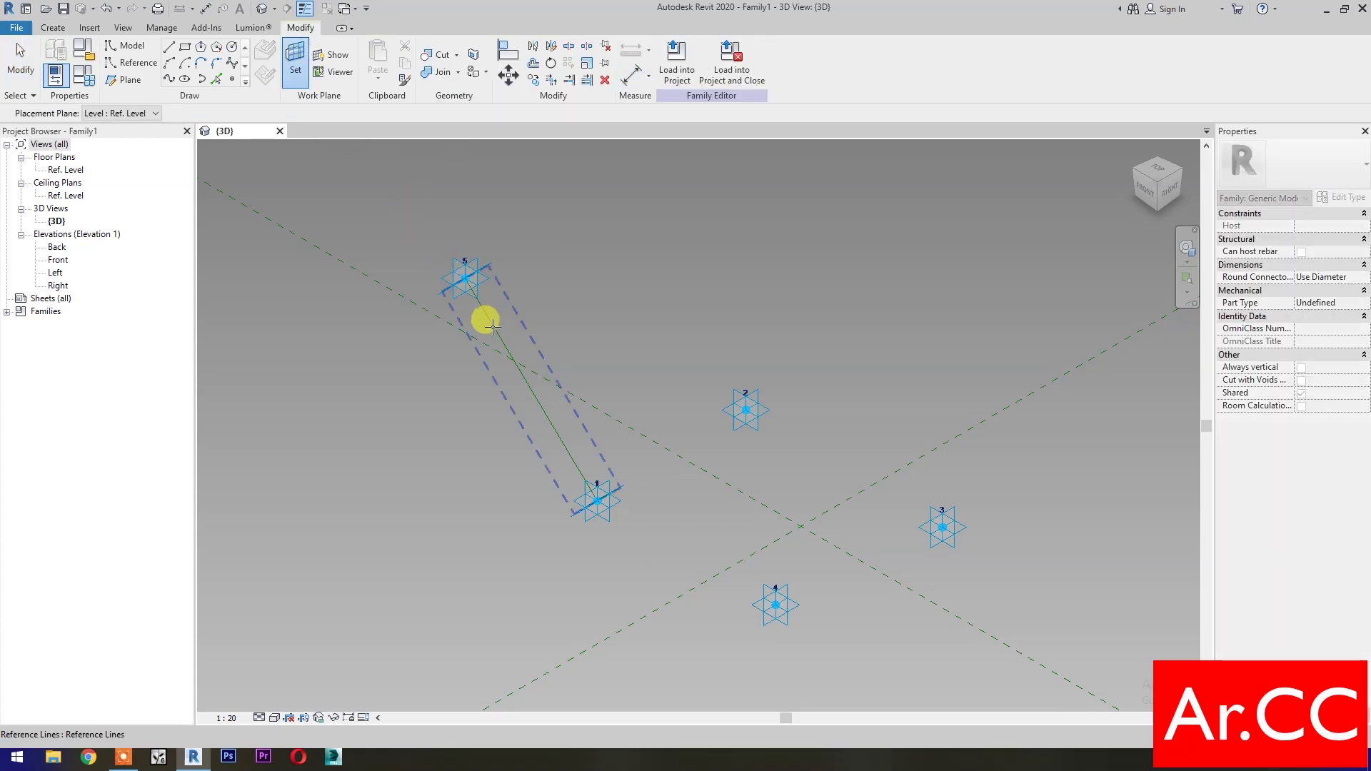
Add an aligned dimension between adaptive points 5 and 1, offset beside their reference line
click(465, 279)
click(599, 499)
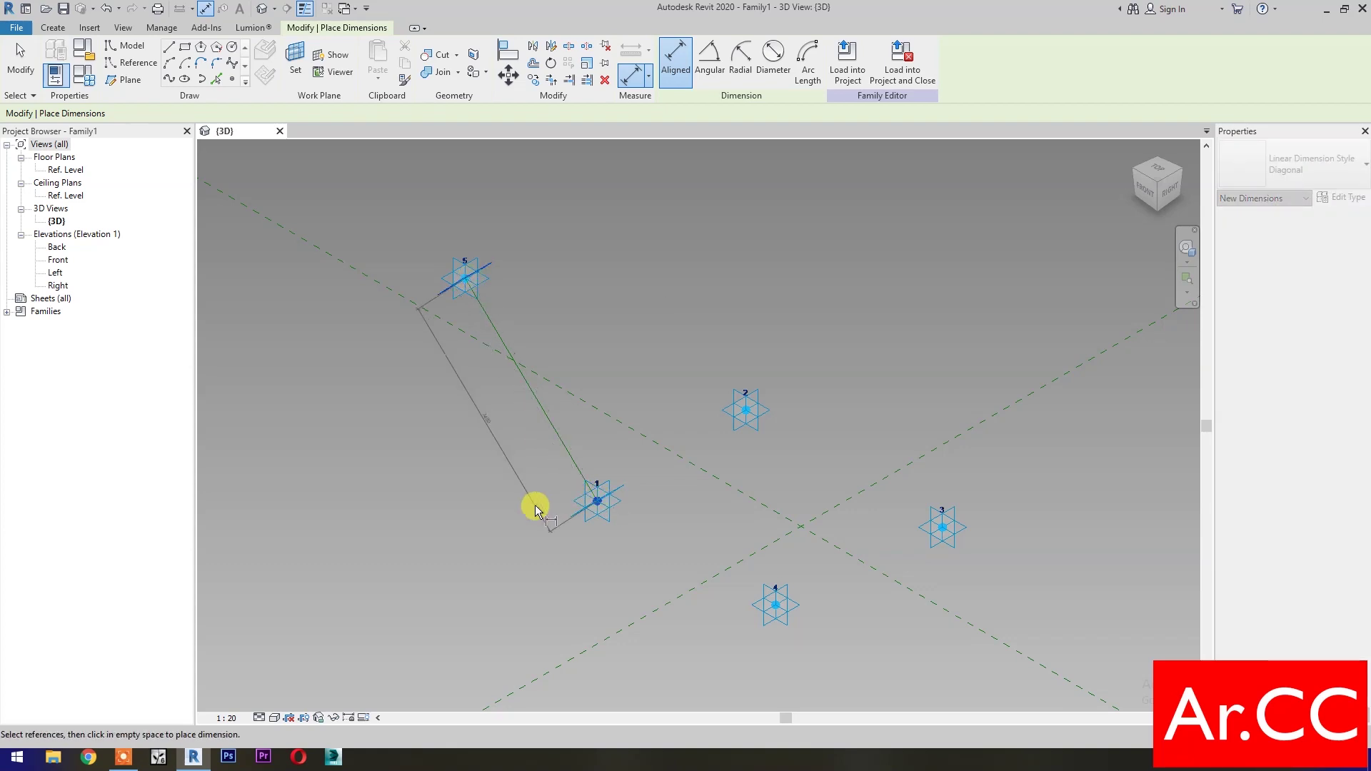
key(Escape)
Label the dimension between points 5 and 1 with a new instance reporting parameter named Attractor Distance
click(484, 416)
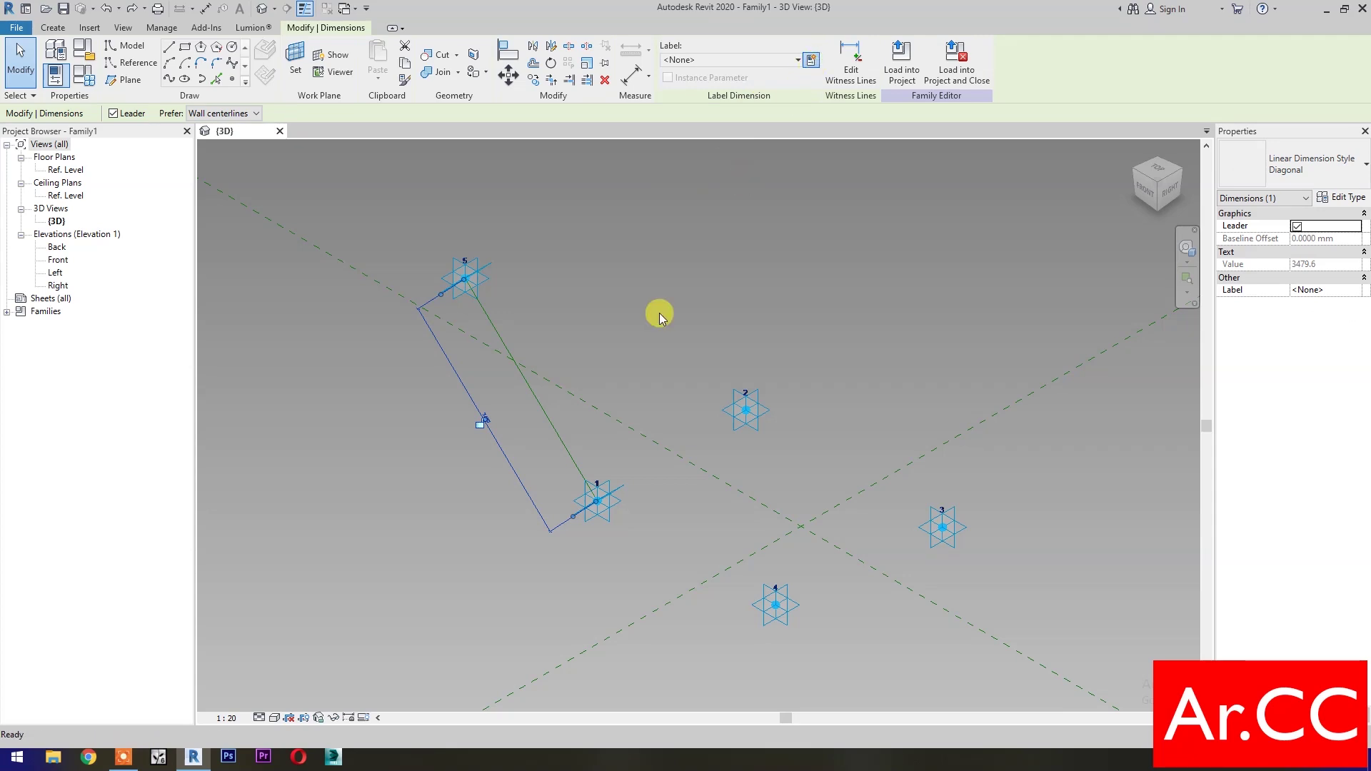
click(1039, 394)
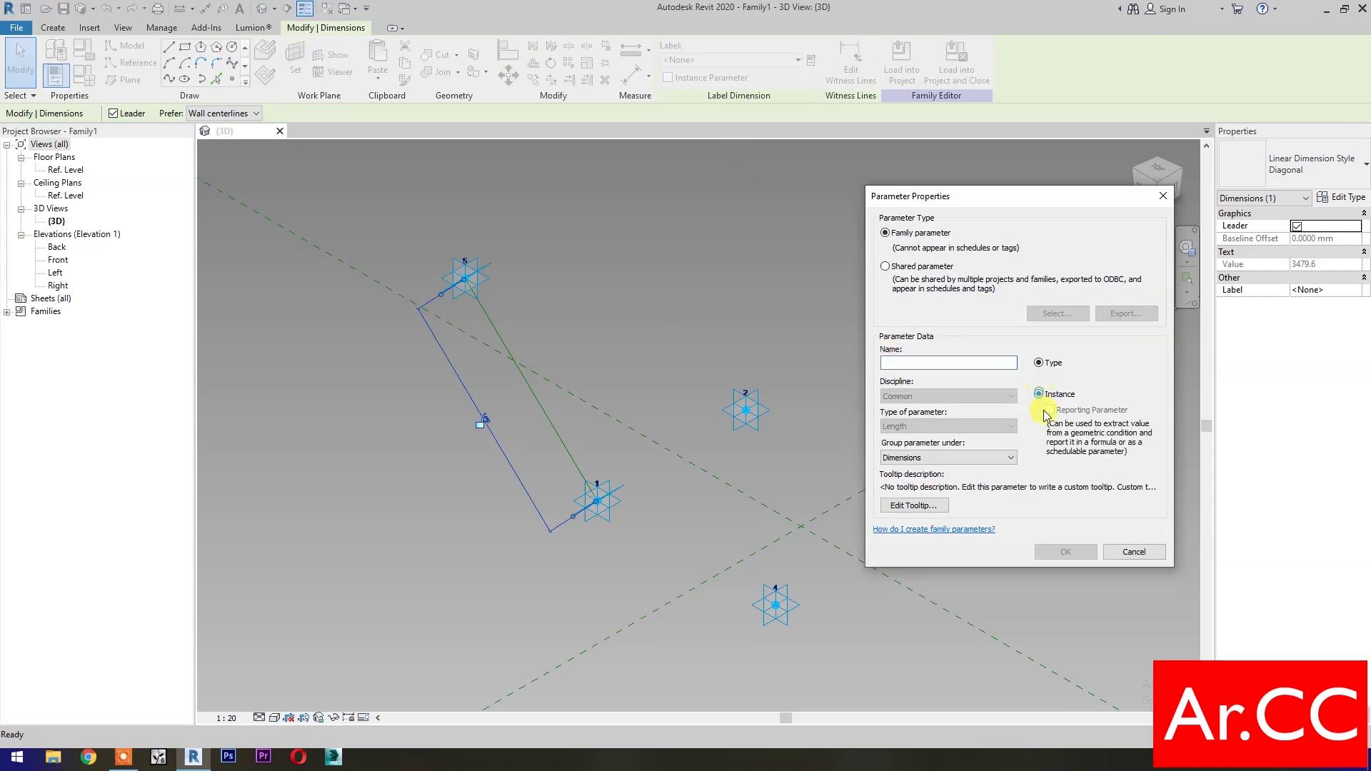
click(1050, 410)
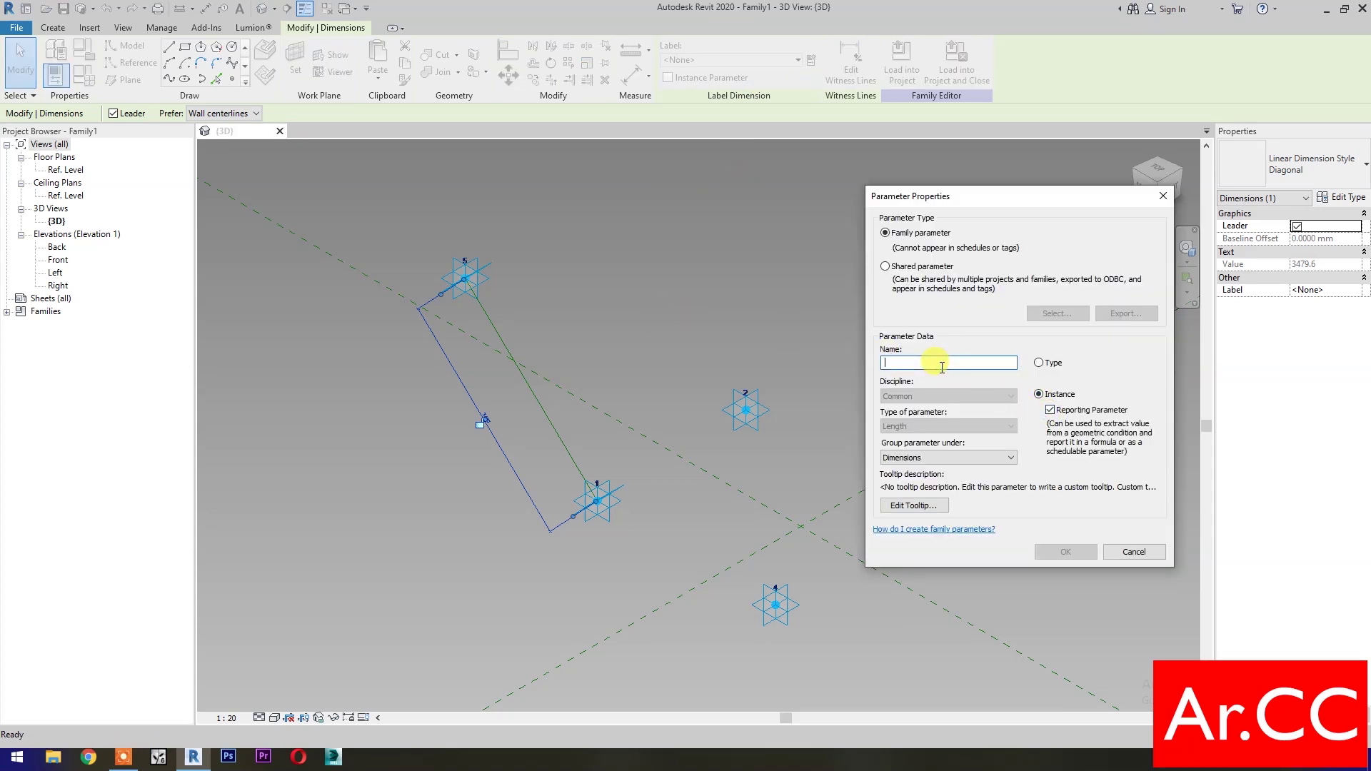
text(Attractor Distance)
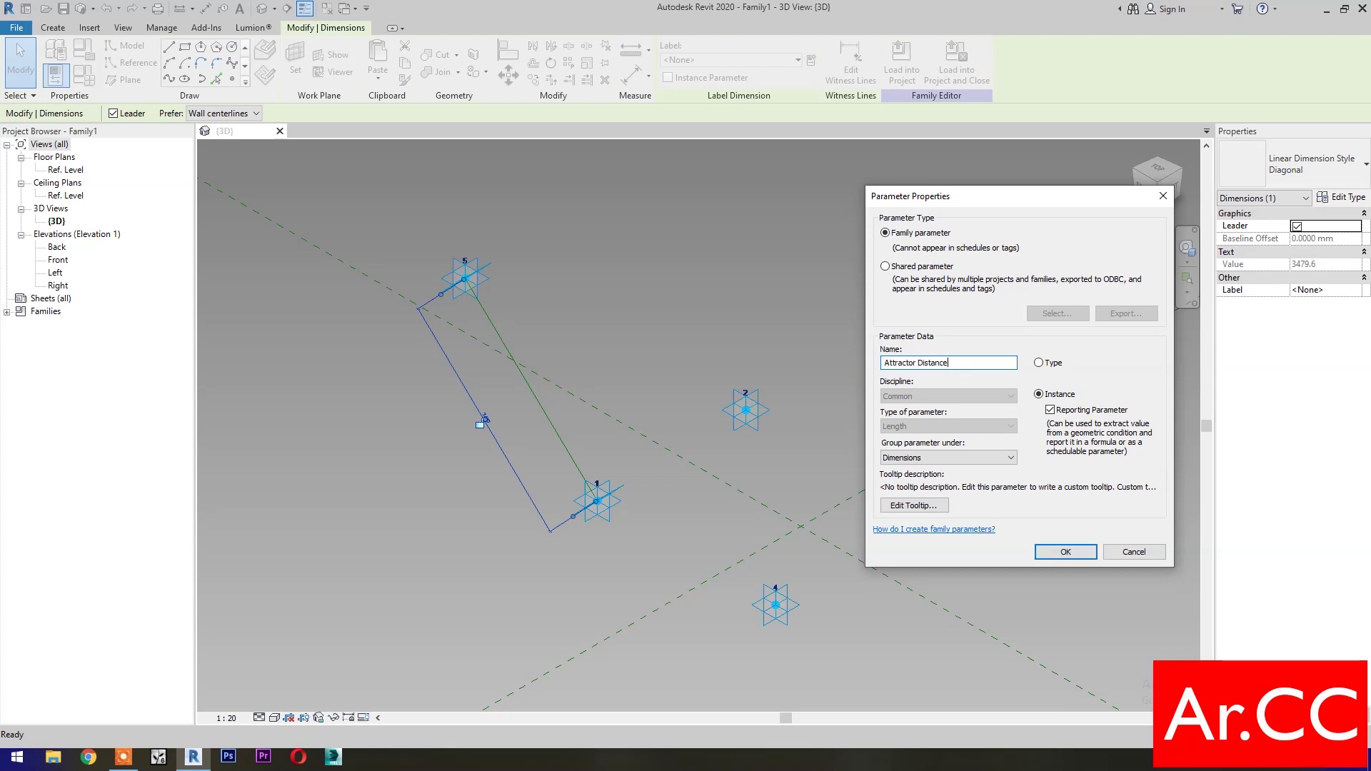
click(1065, 553)
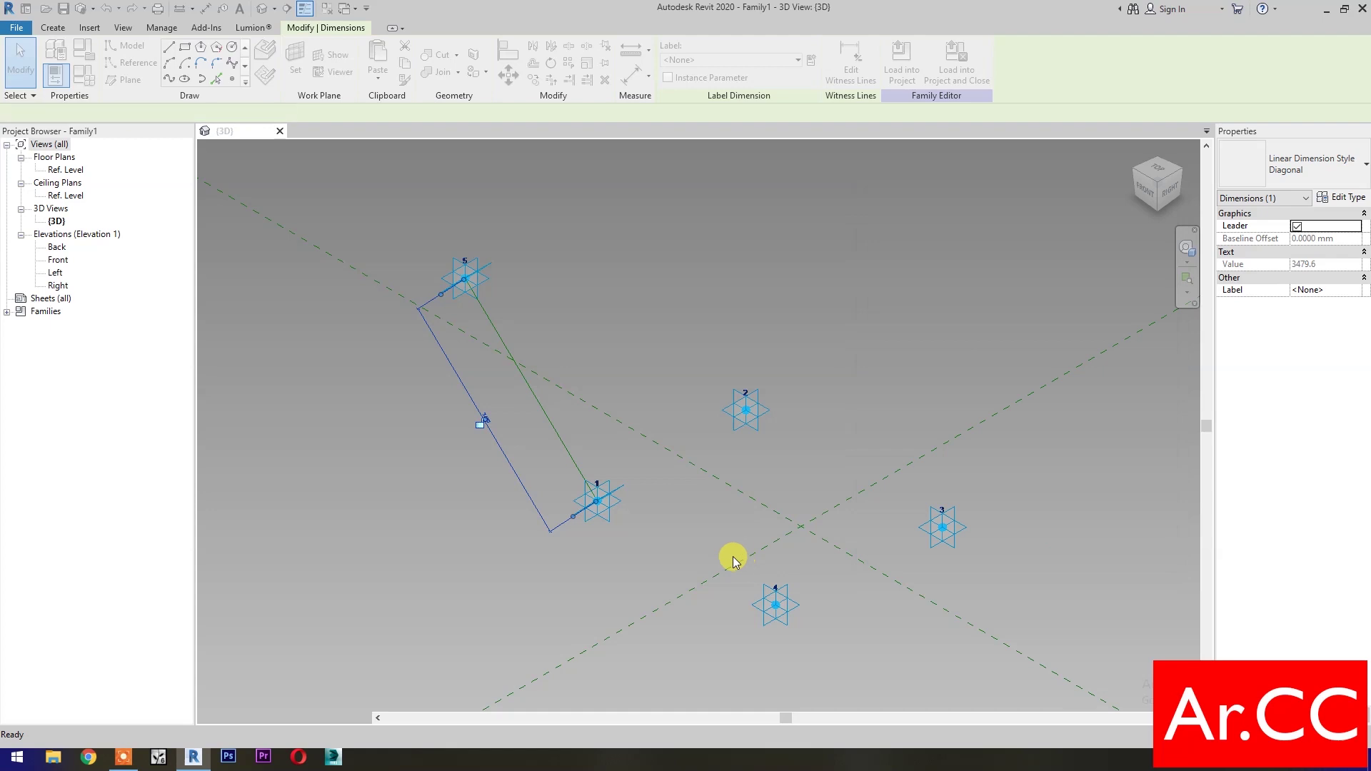
click(632, 569)
Connect adaptive points 1 and 2 with a spline through points and make it a reference line
drag(564, 572, 881, 370)
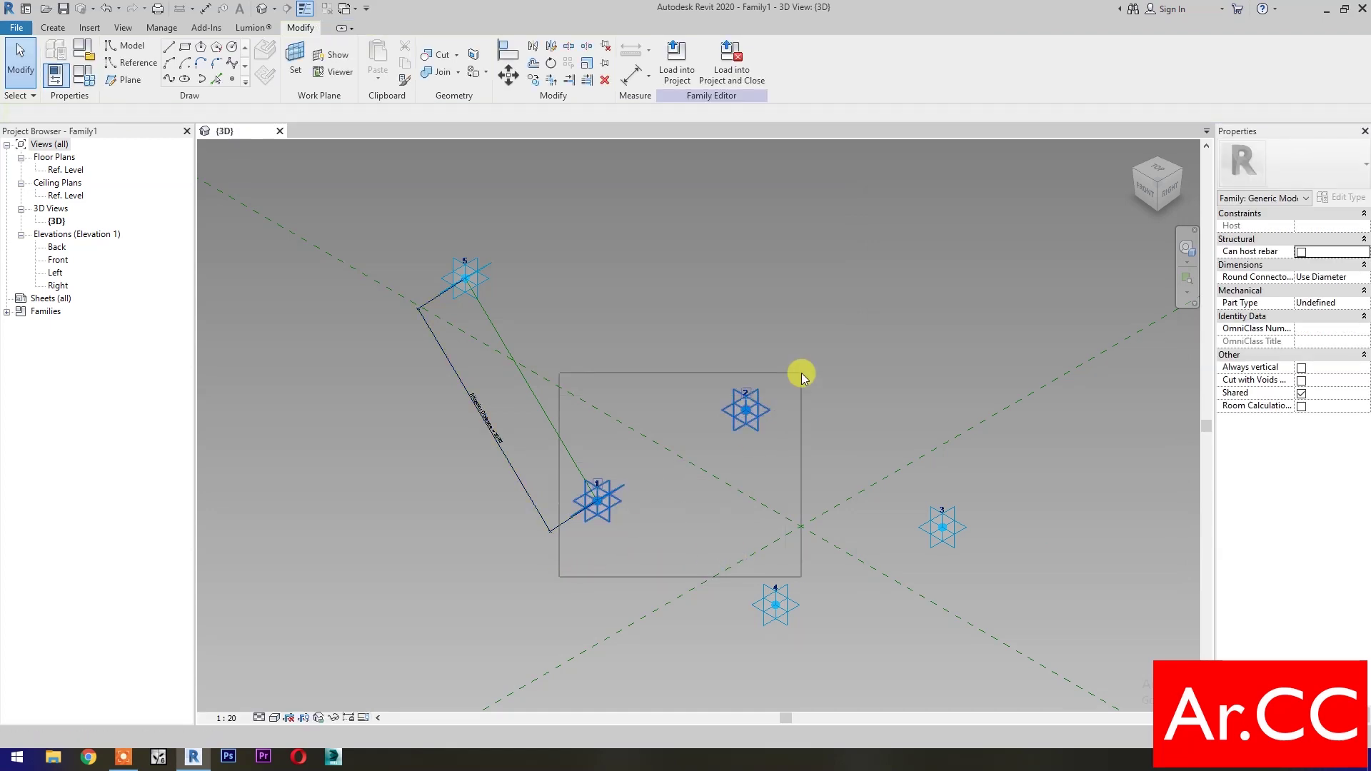
click(185, 79)
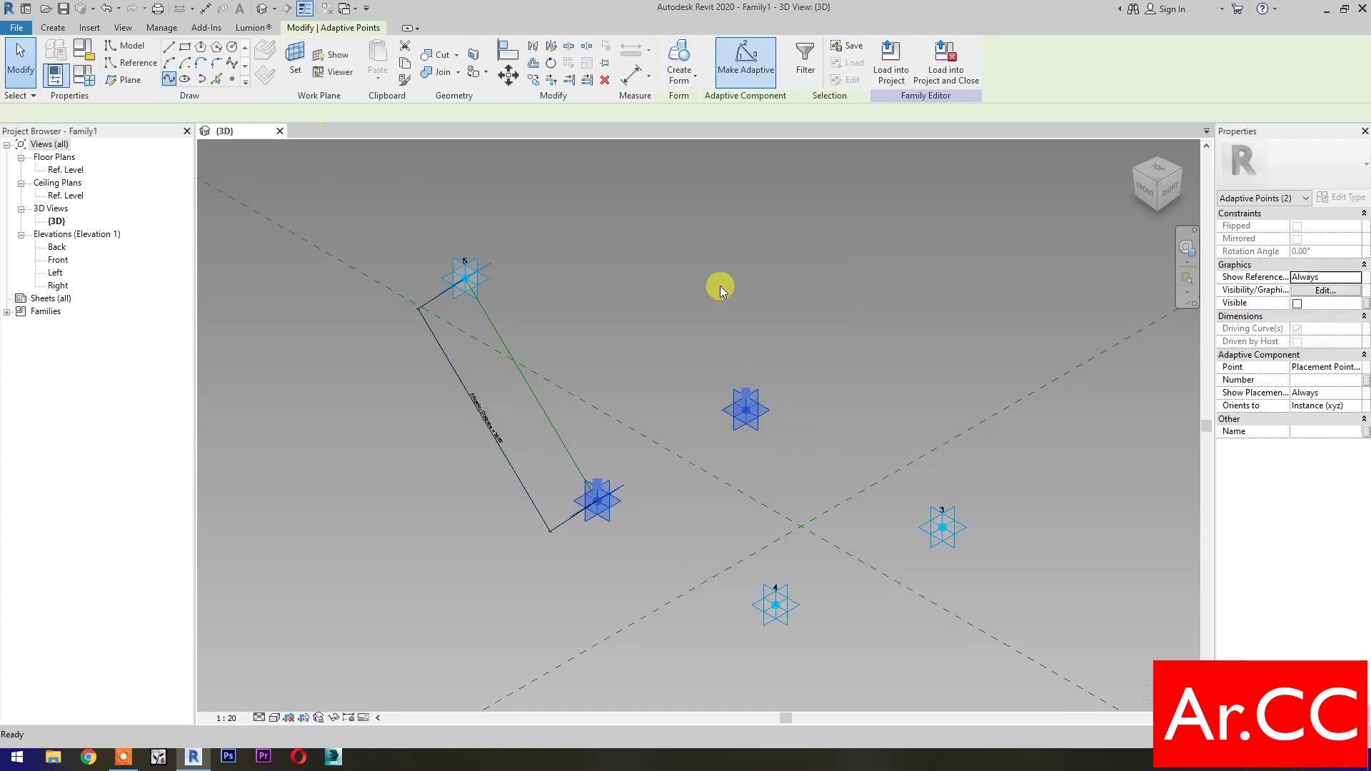
click(1297, 328)
click(1065, 485)
Connect adaptive points 3 and 4 with a spline through points and make it a reference line
drag(738, 661, 1008, 481)
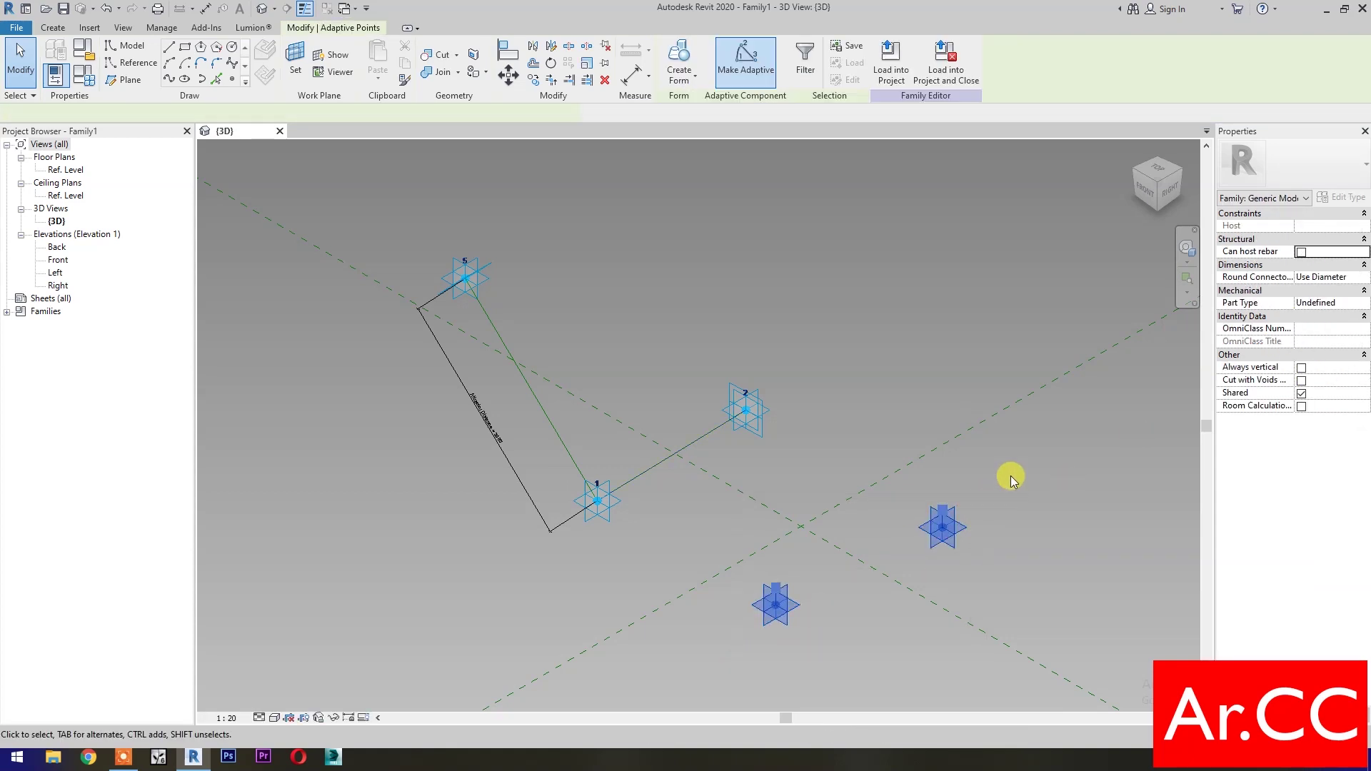
click(169, 79)
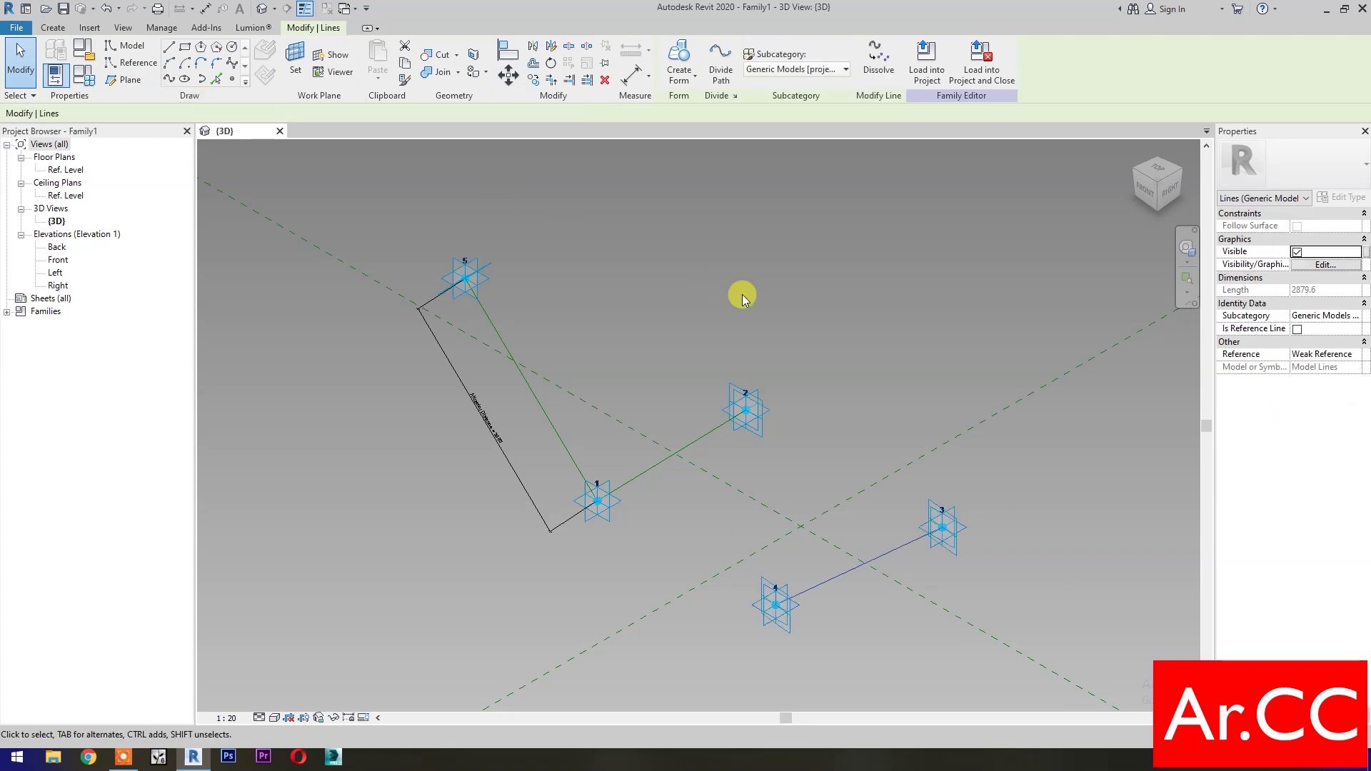
click(1296, 330)
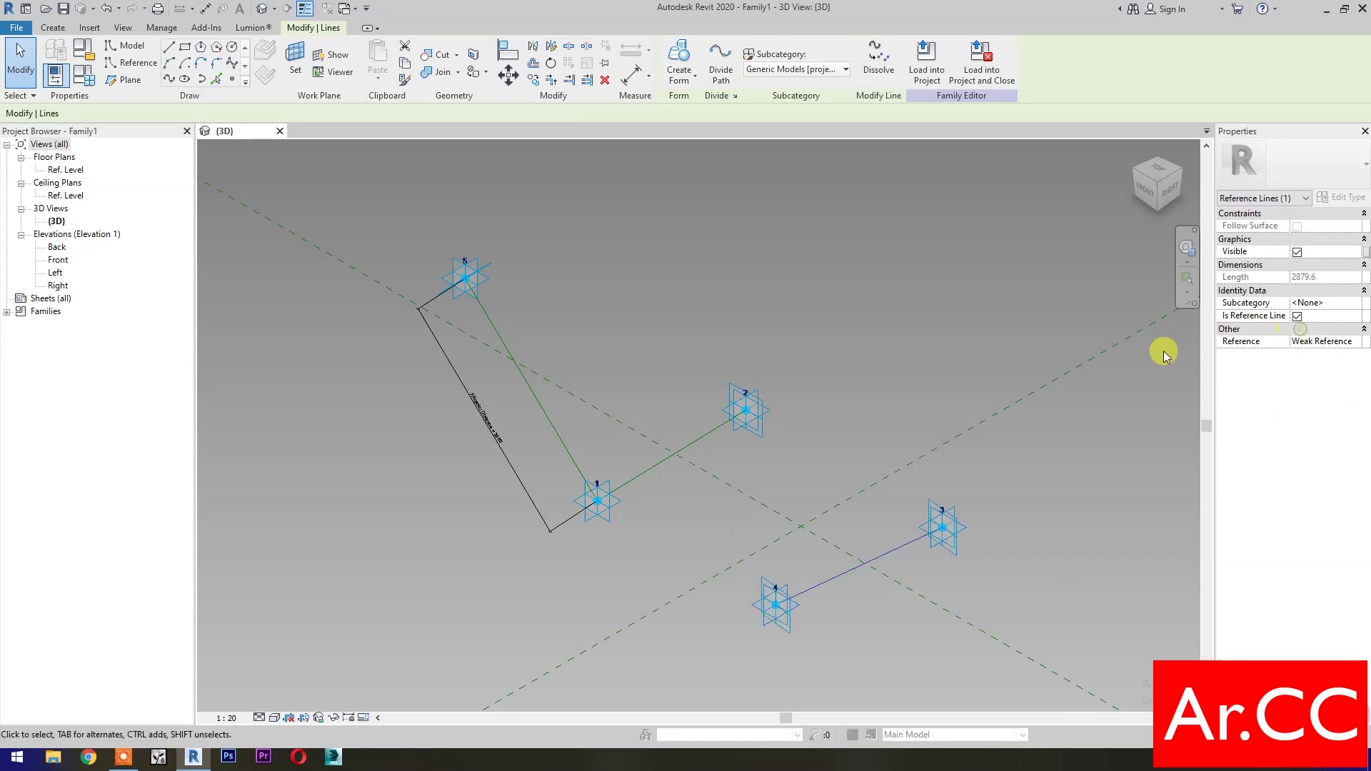
click(1036, 463)
Place a reference point at the midpoint of each of the reference lines 1–2 and 3–4
click(234, 80)
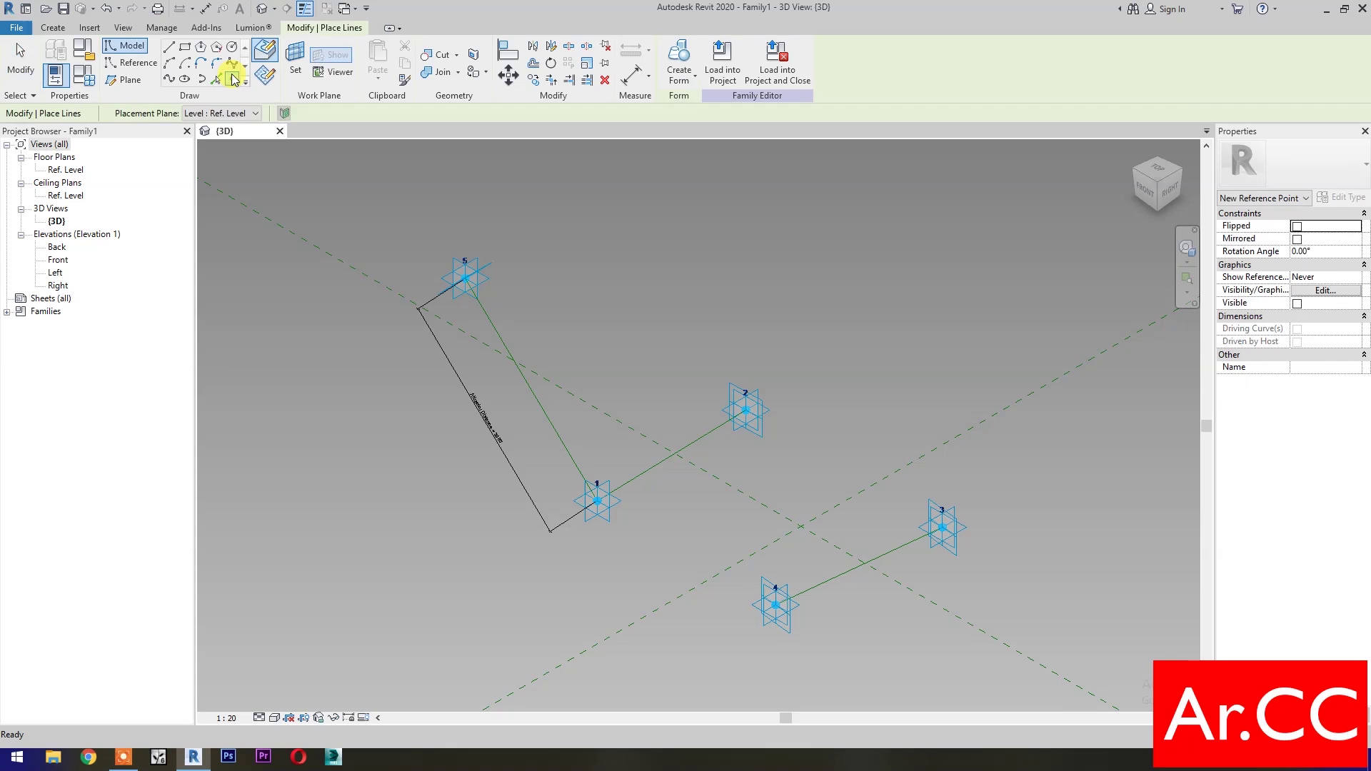
click(672, 454)
click(858, 565)
key(Escape)
key(Escape)
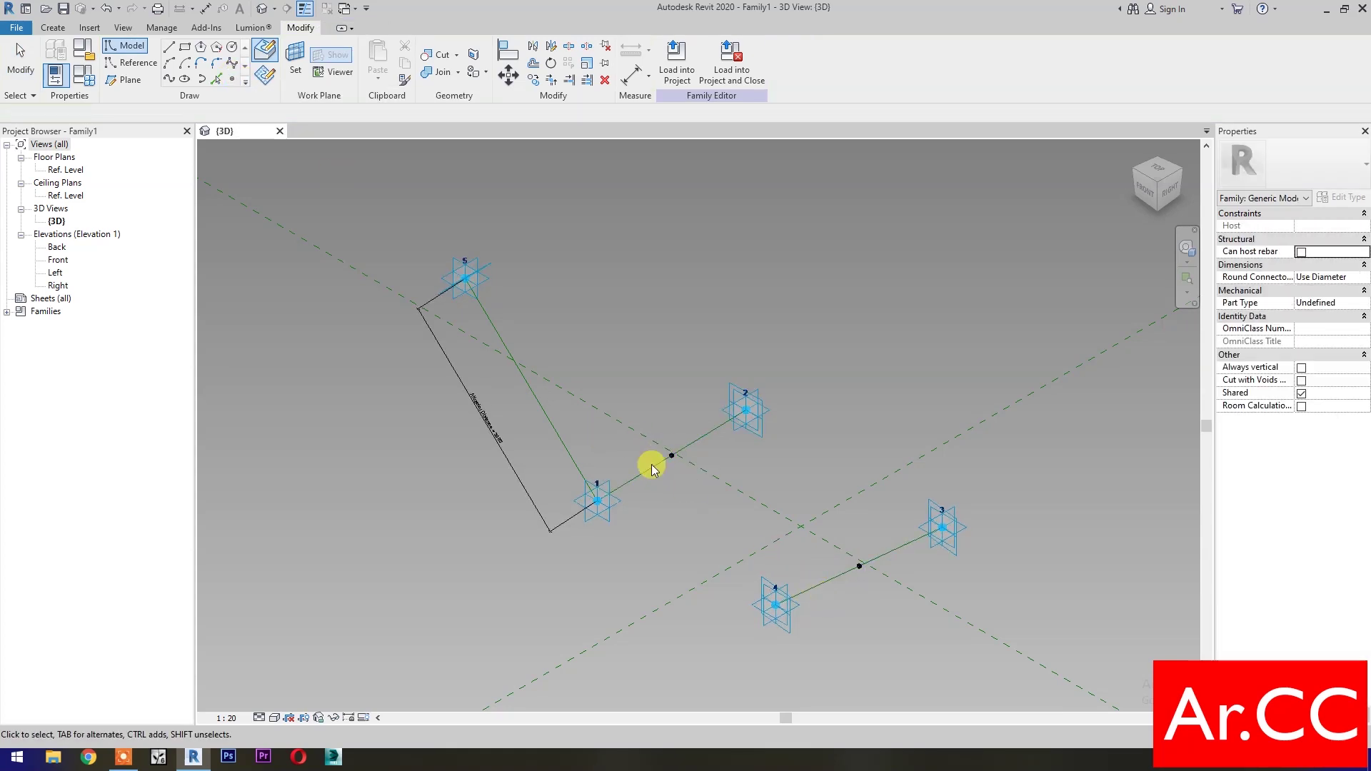
Join the two midpoint reference points with a spline through points and make it a reference line
click(780, 491)
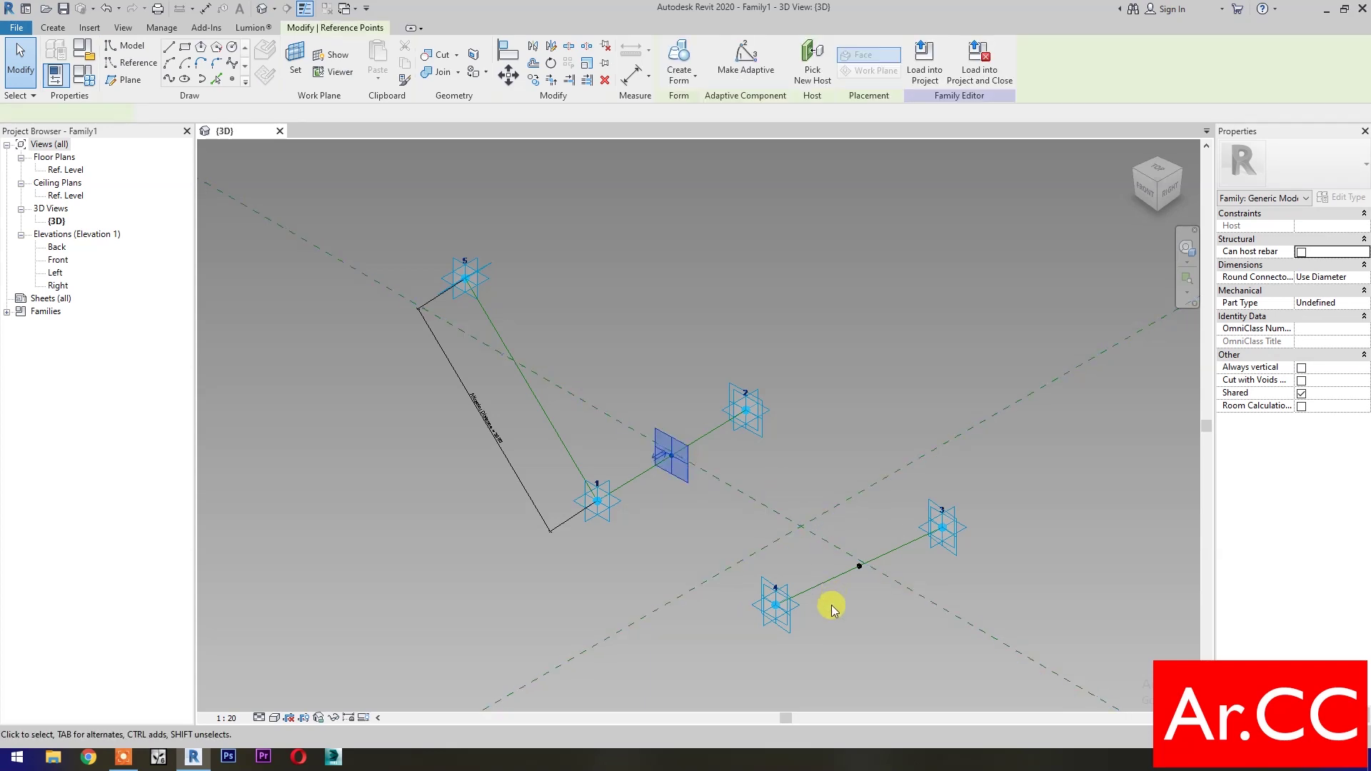
ctrl+click(776, 440)
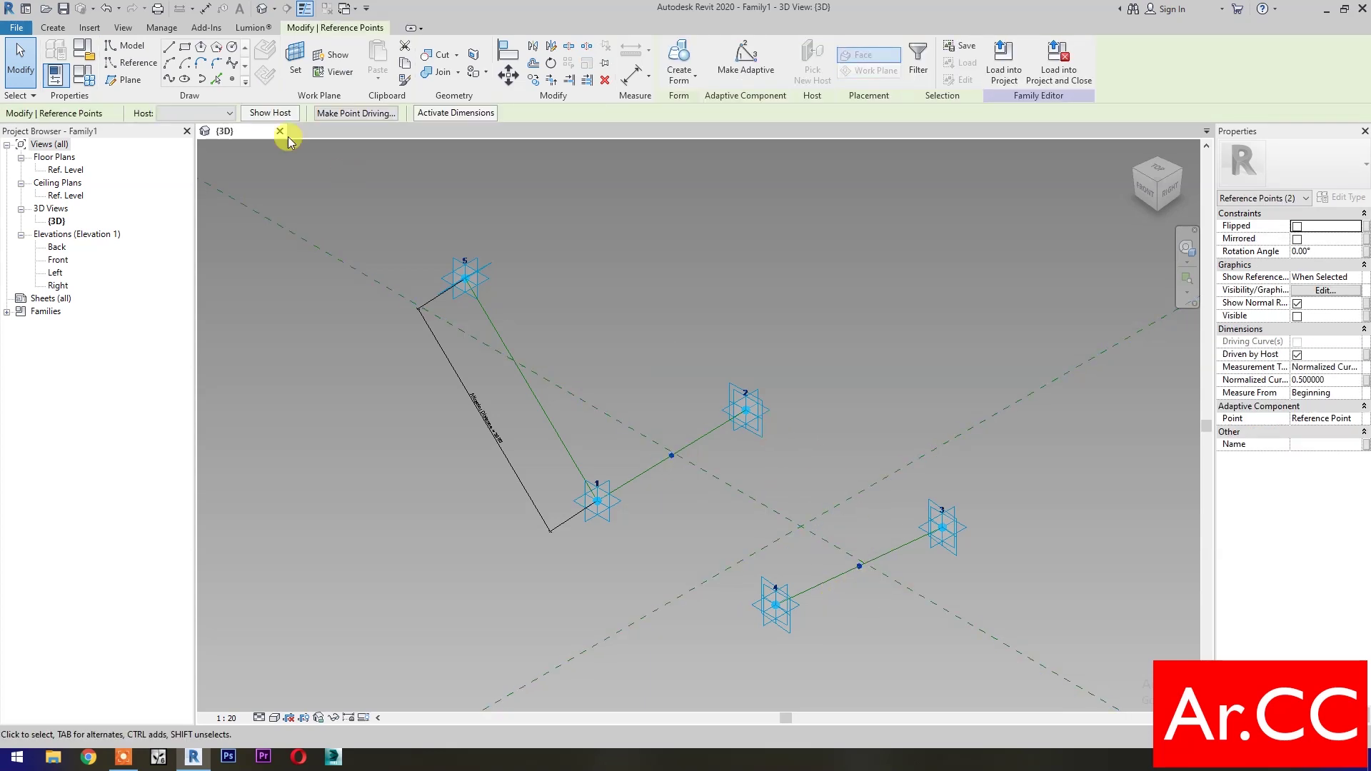
click(170, 80)
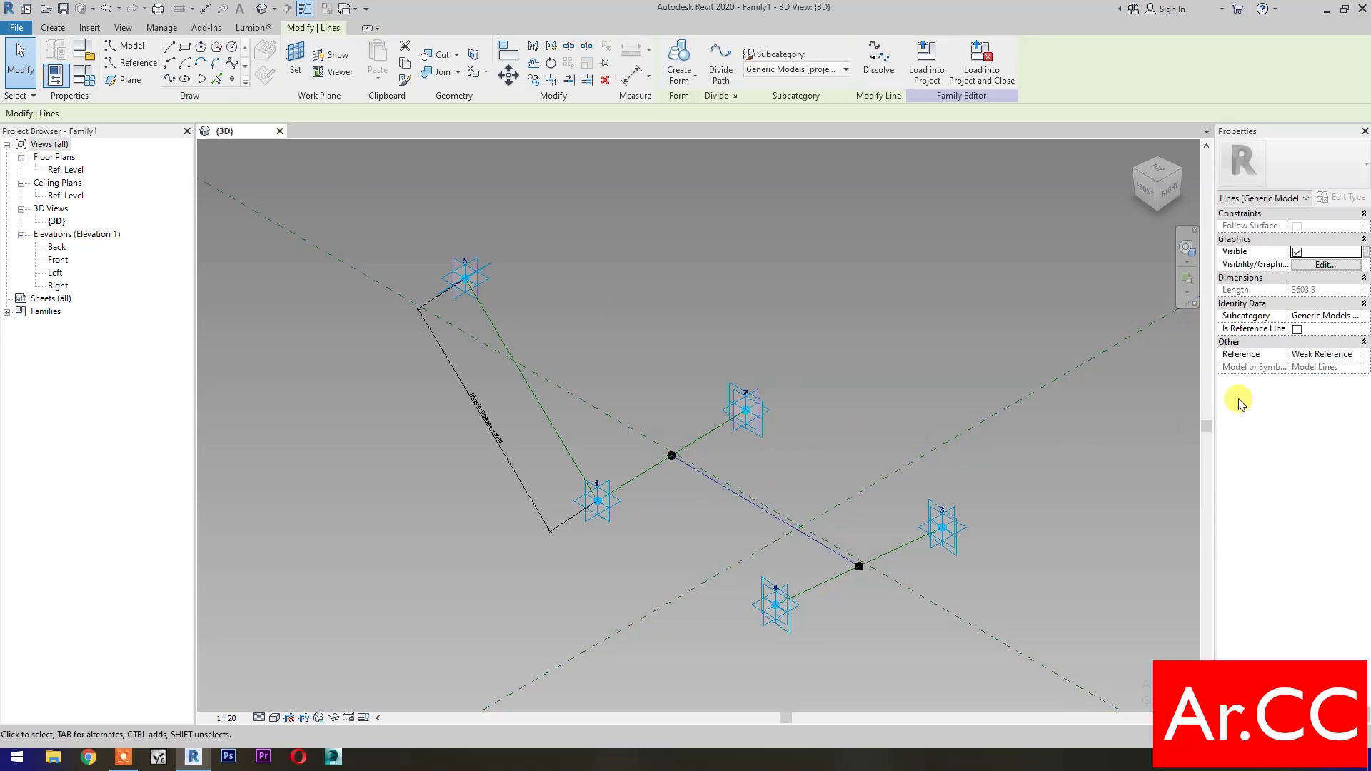
click(1297, 330)
click(657, 542)
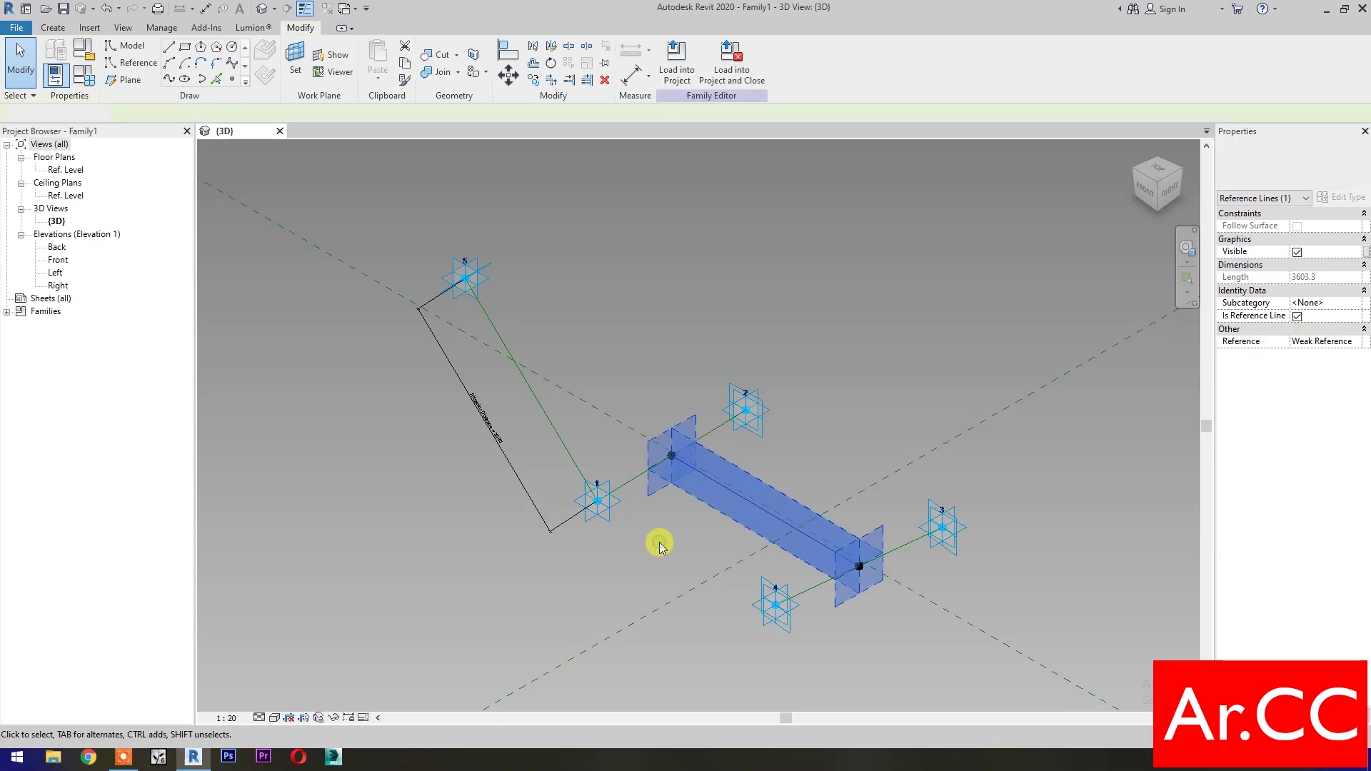
Place a reference point at the midpoint of the central reference line
click(232, 82)
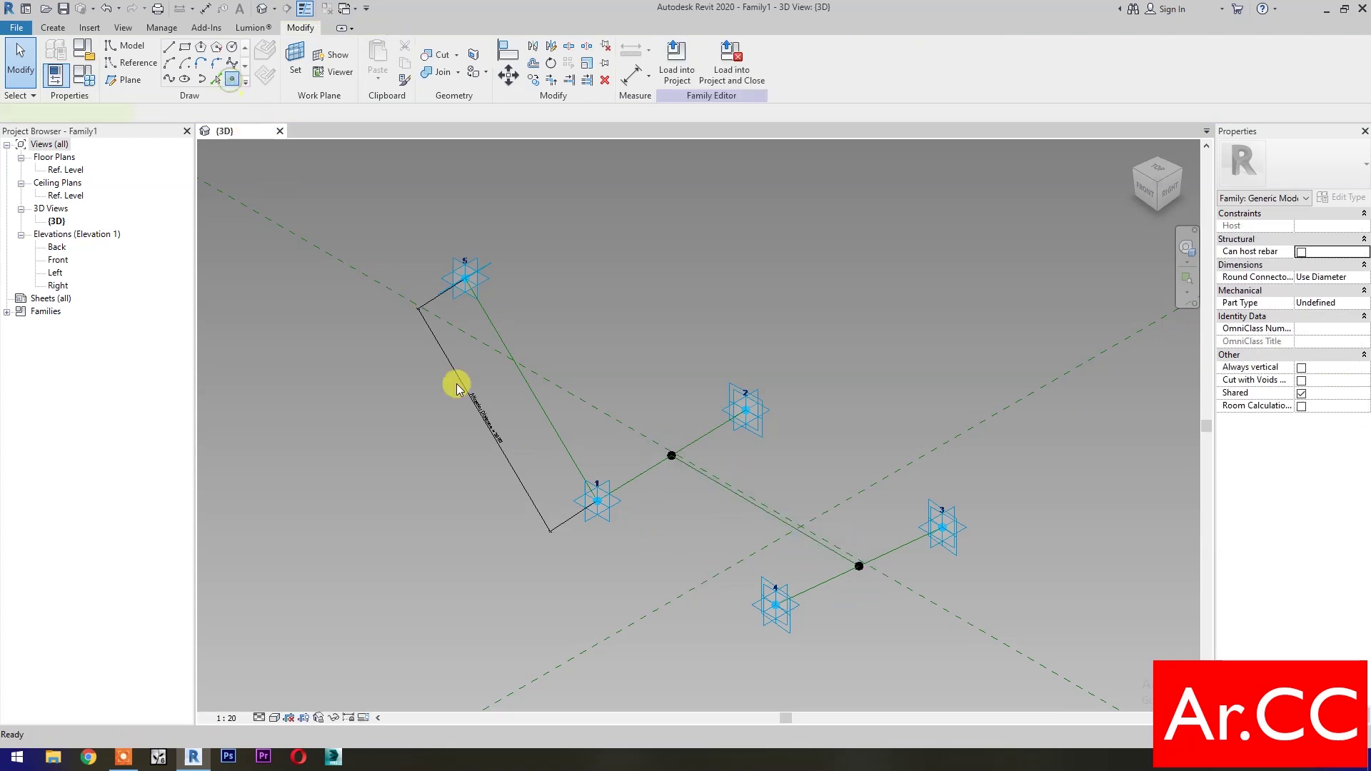
click(761, 510)
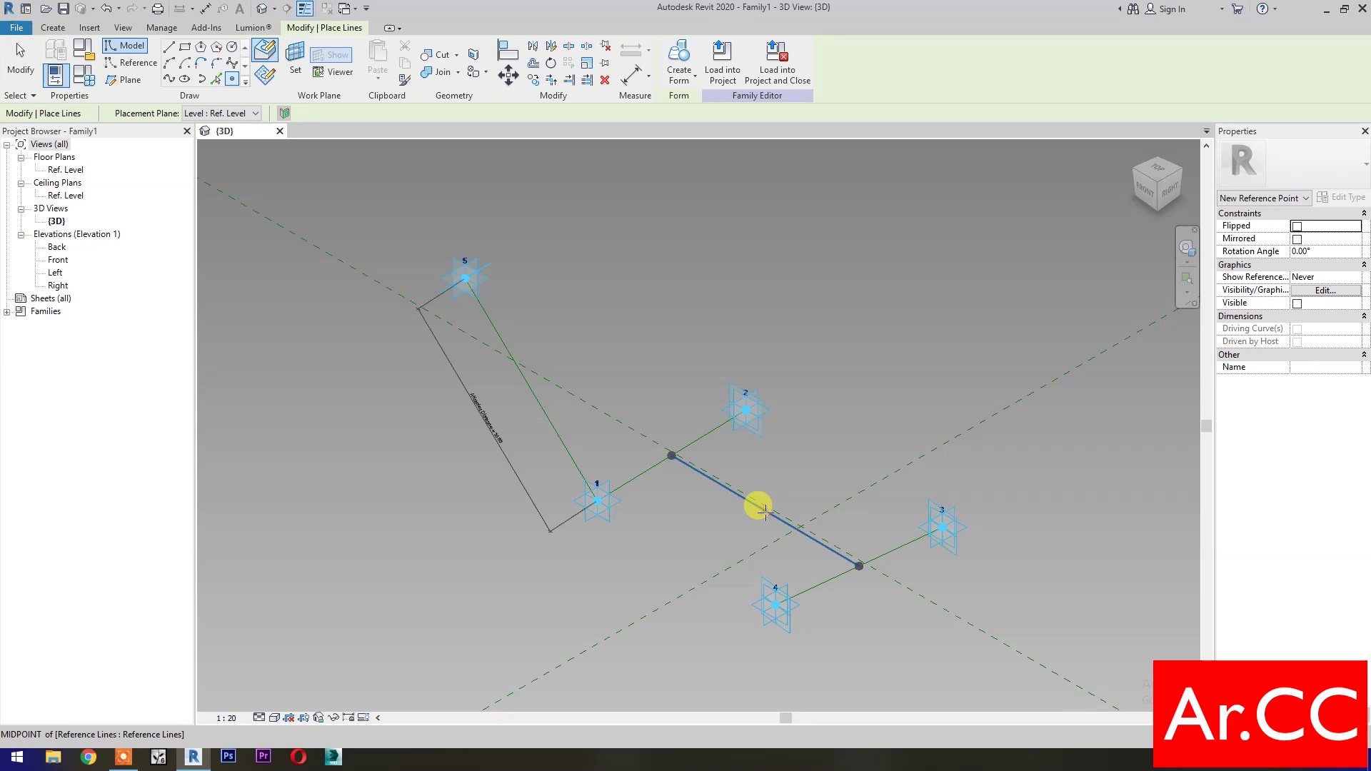
key(Escape)
key(Escape)
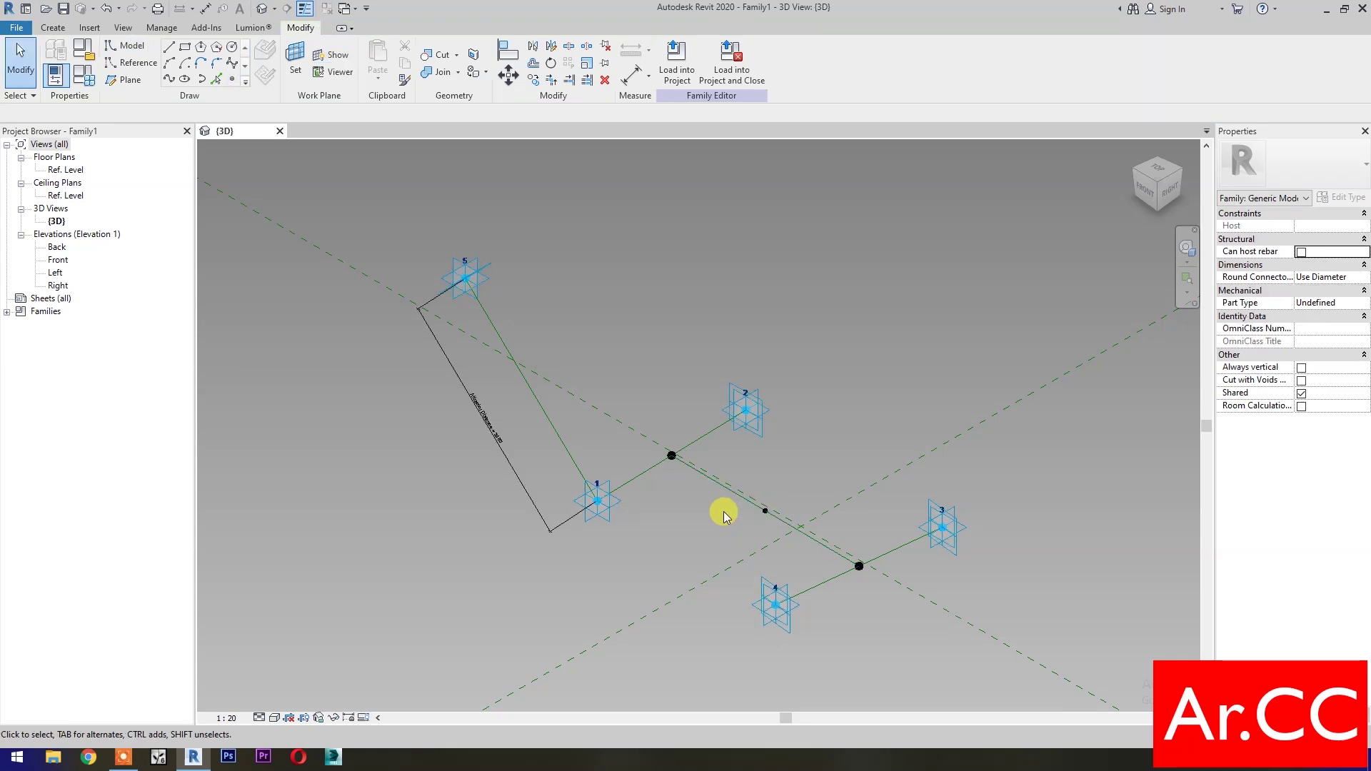
Draw a model circle with a radius of about 600 centred on the central reference point, using that point's work plane
click(233, 48)
click(296, 60)
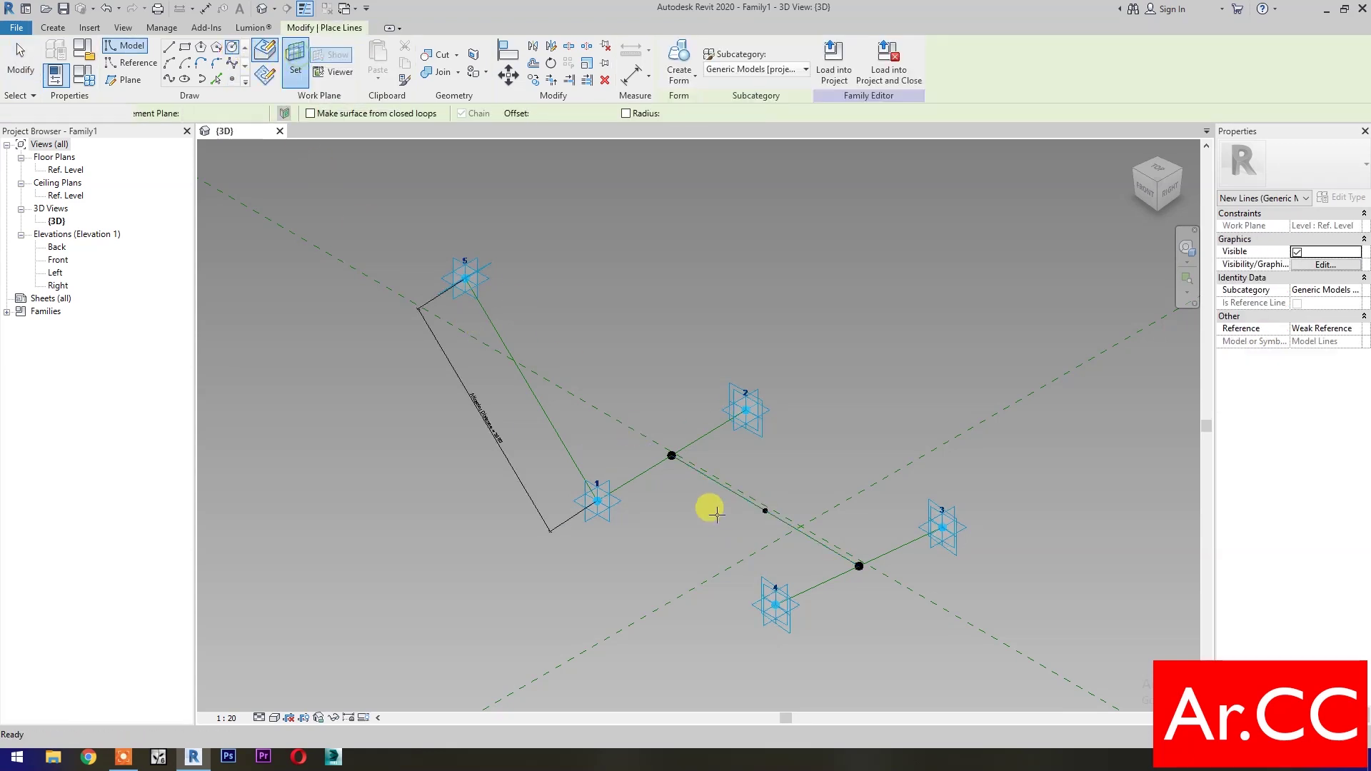
click(764, 511)
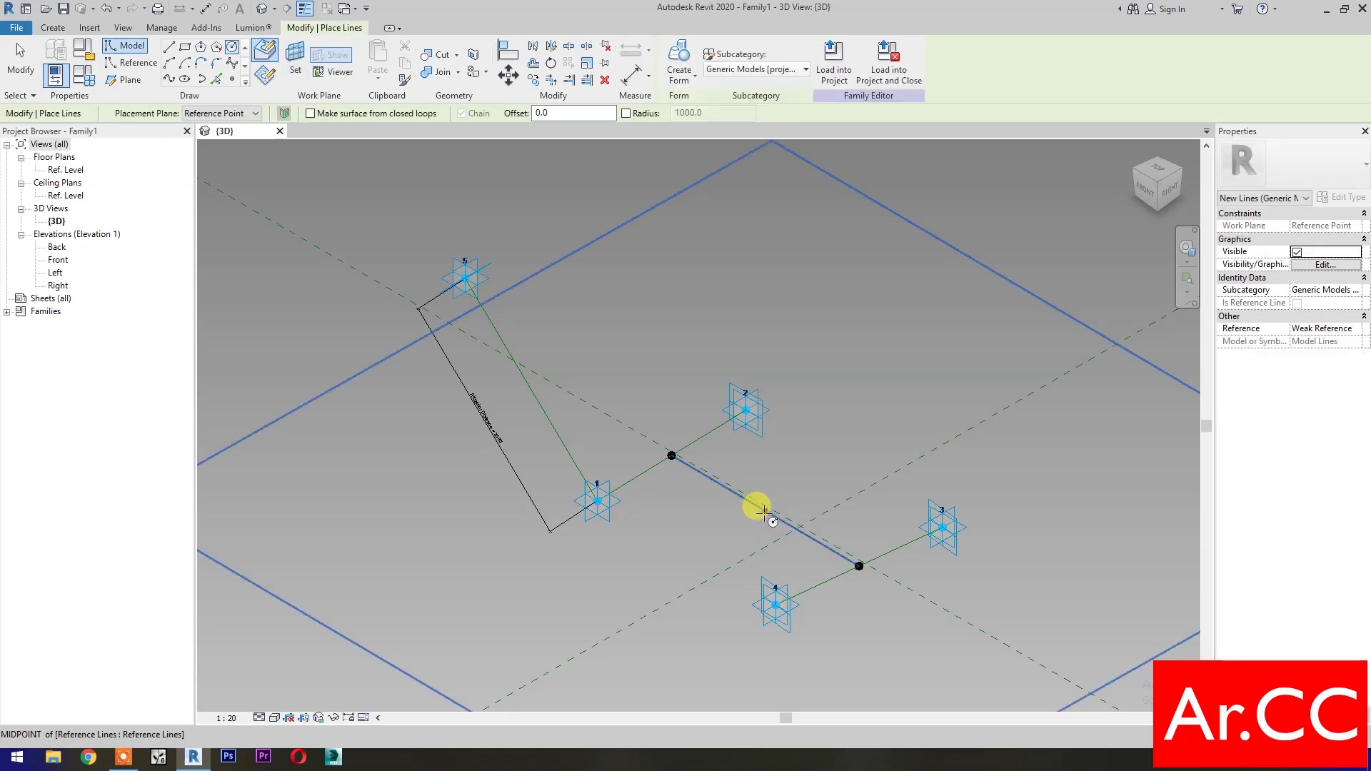
click(764, 511)
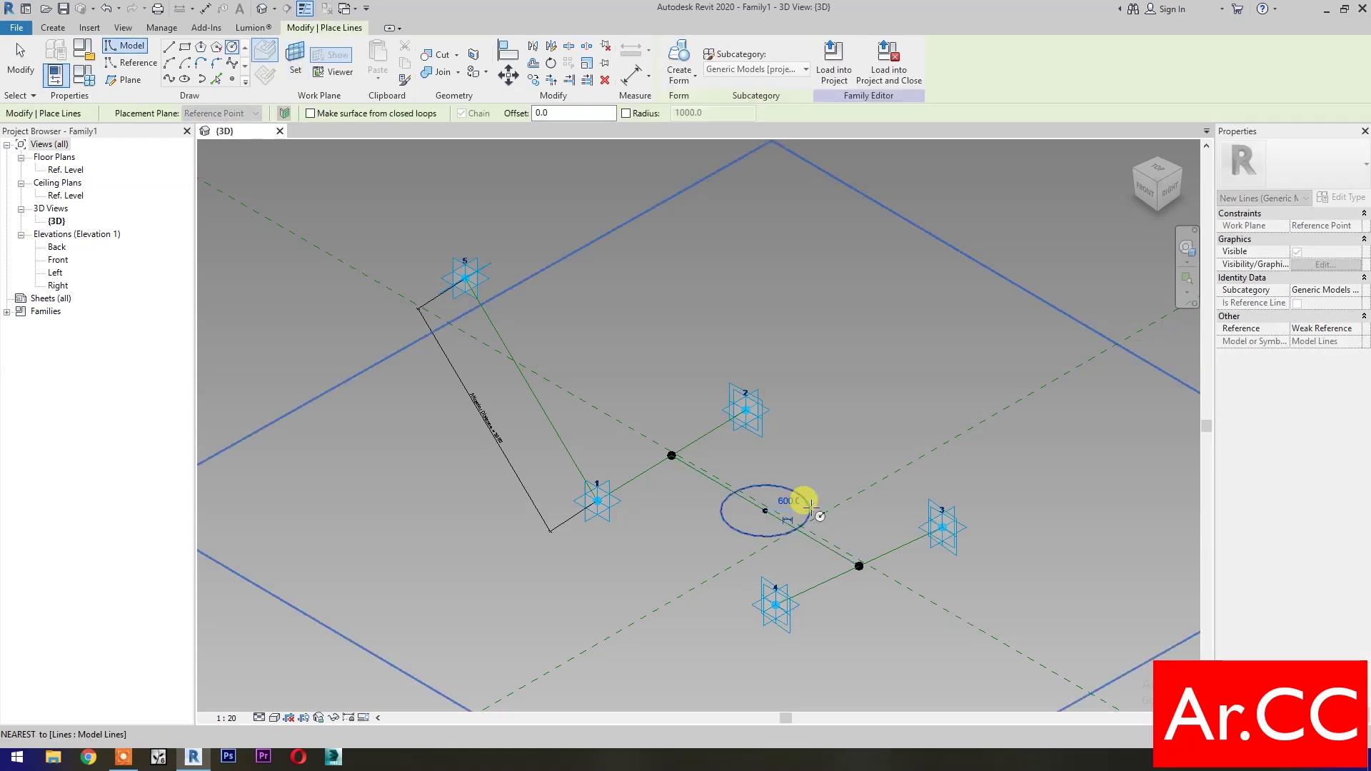
click(811, 505)
key(Escape)
key(Escape)
Associate the circle's Visible property with a new type parameter named Circle On/Off
click(811, 507)
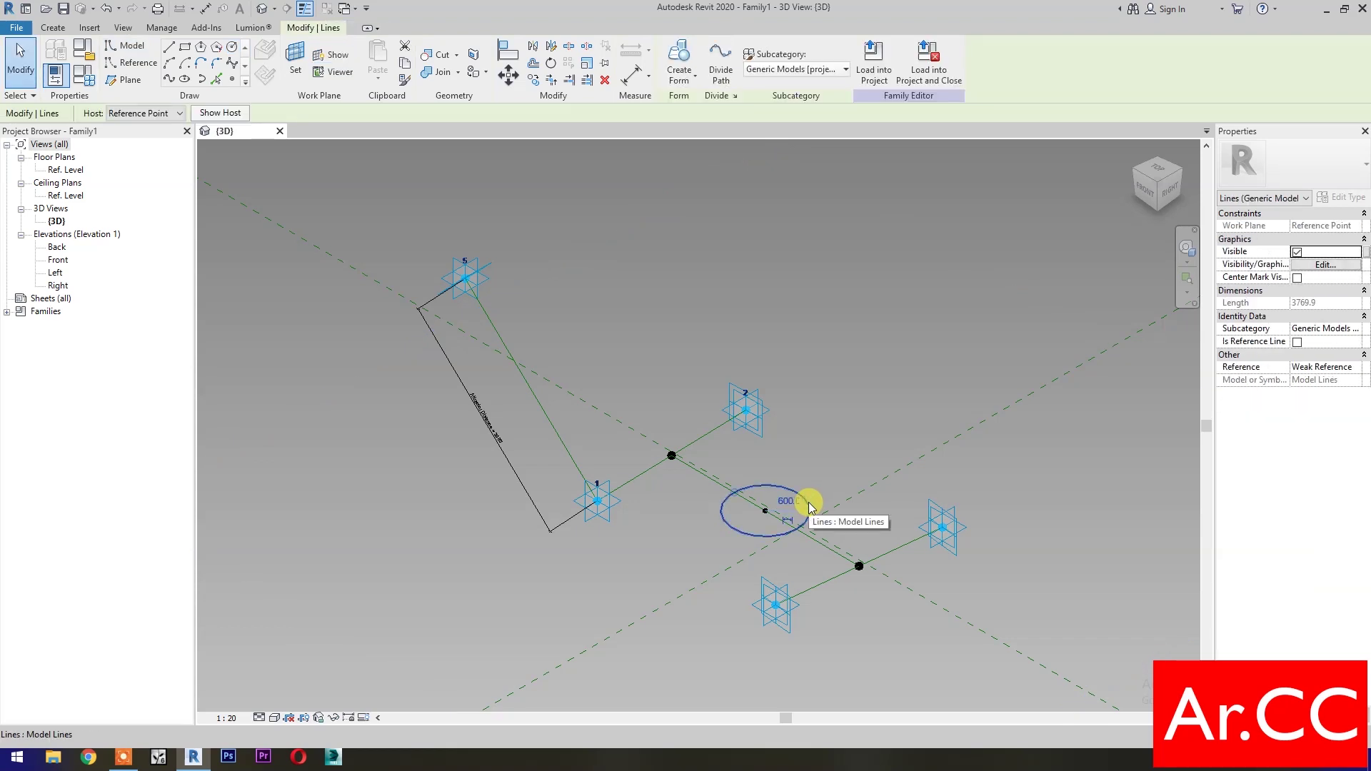
click(1365, 253)
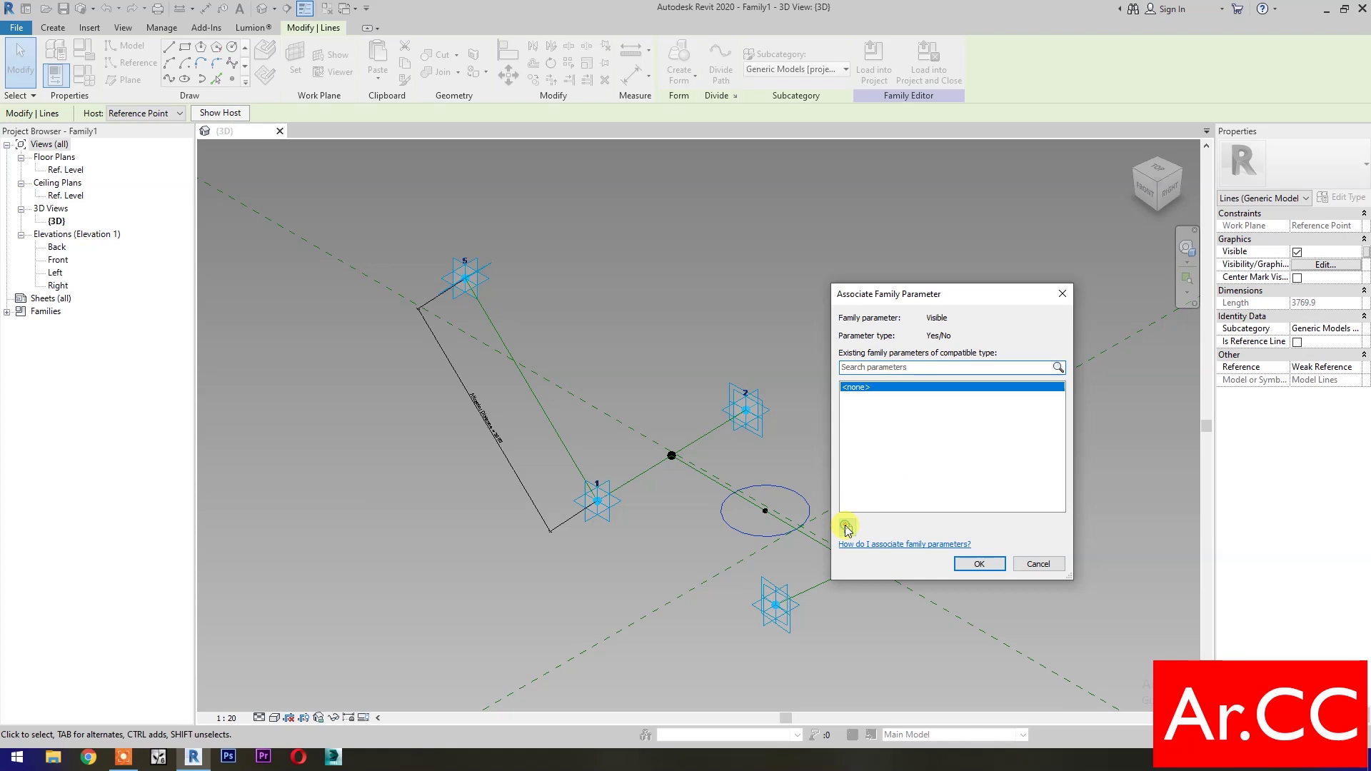
click(847, 527)
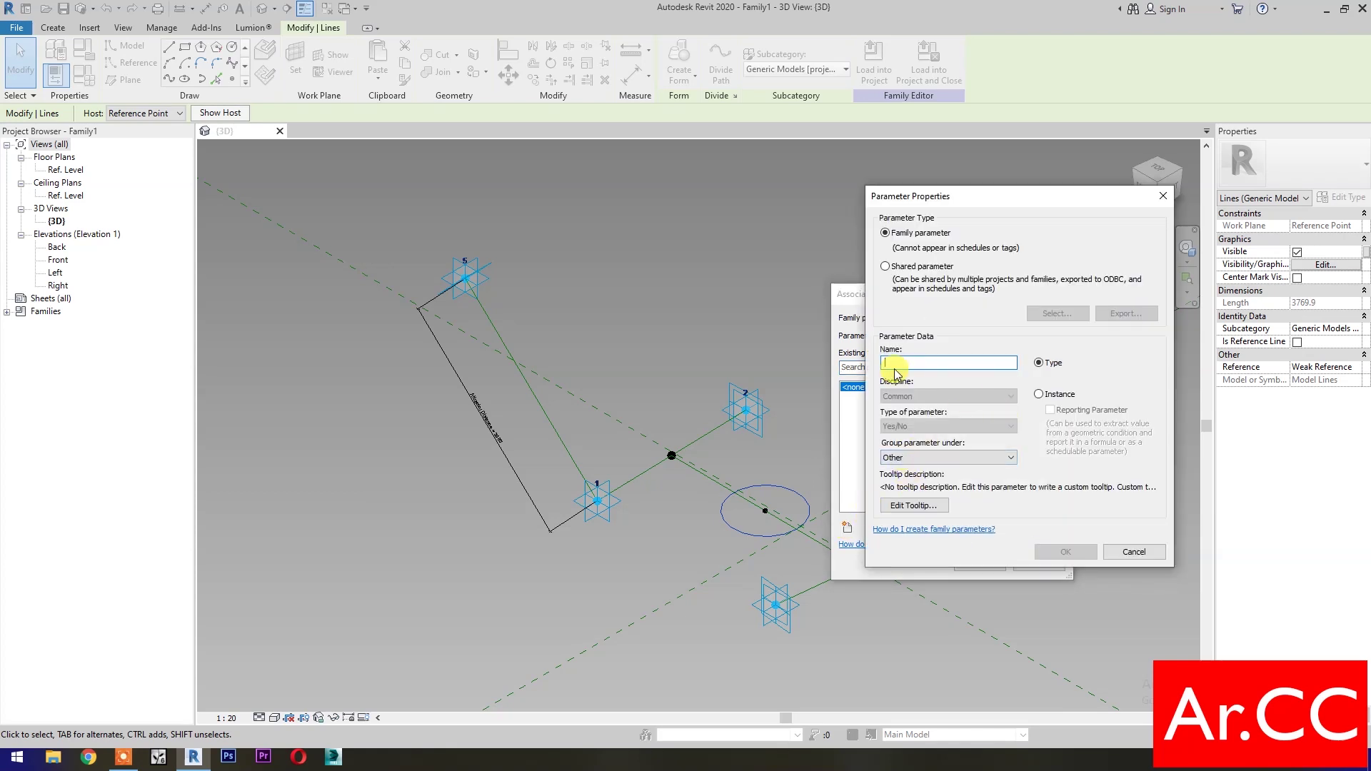
text(Circle On/Off)
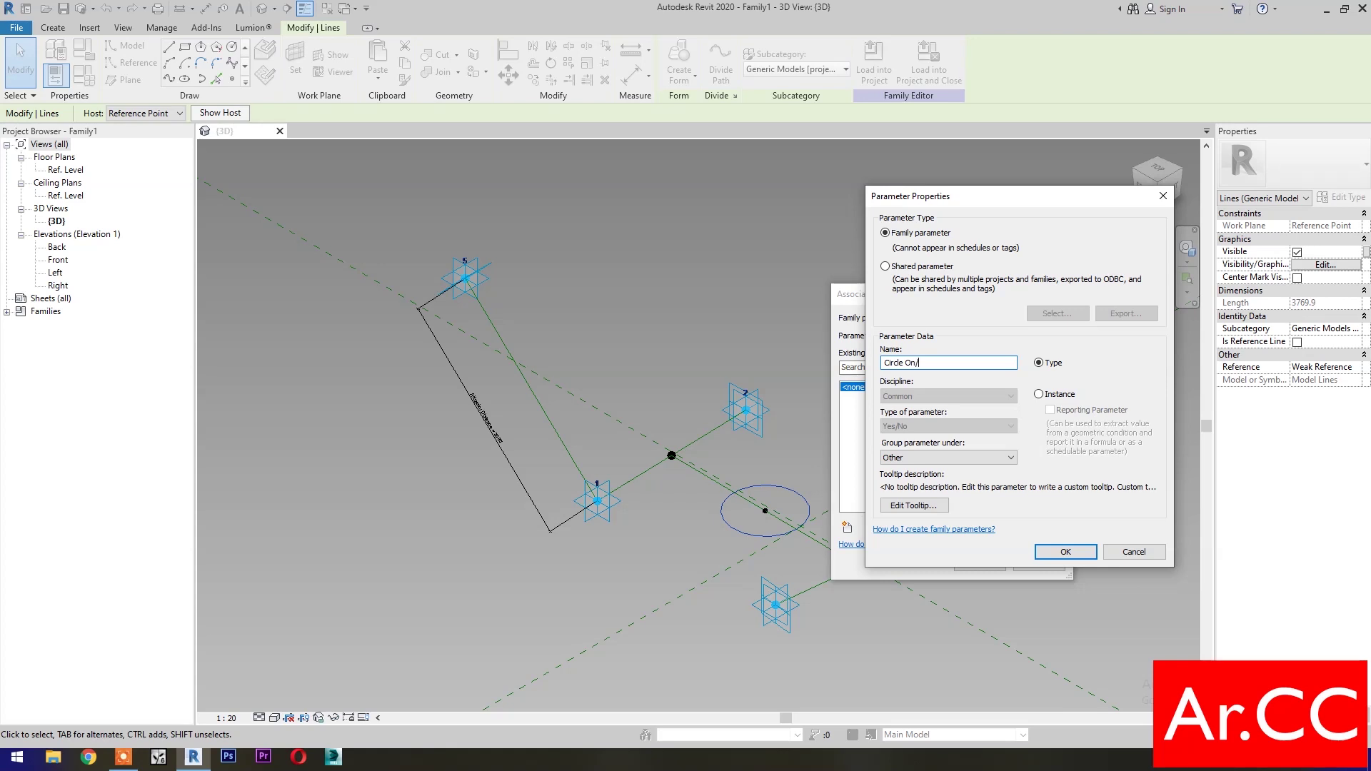
click(1060, 551)
click(980, 564)
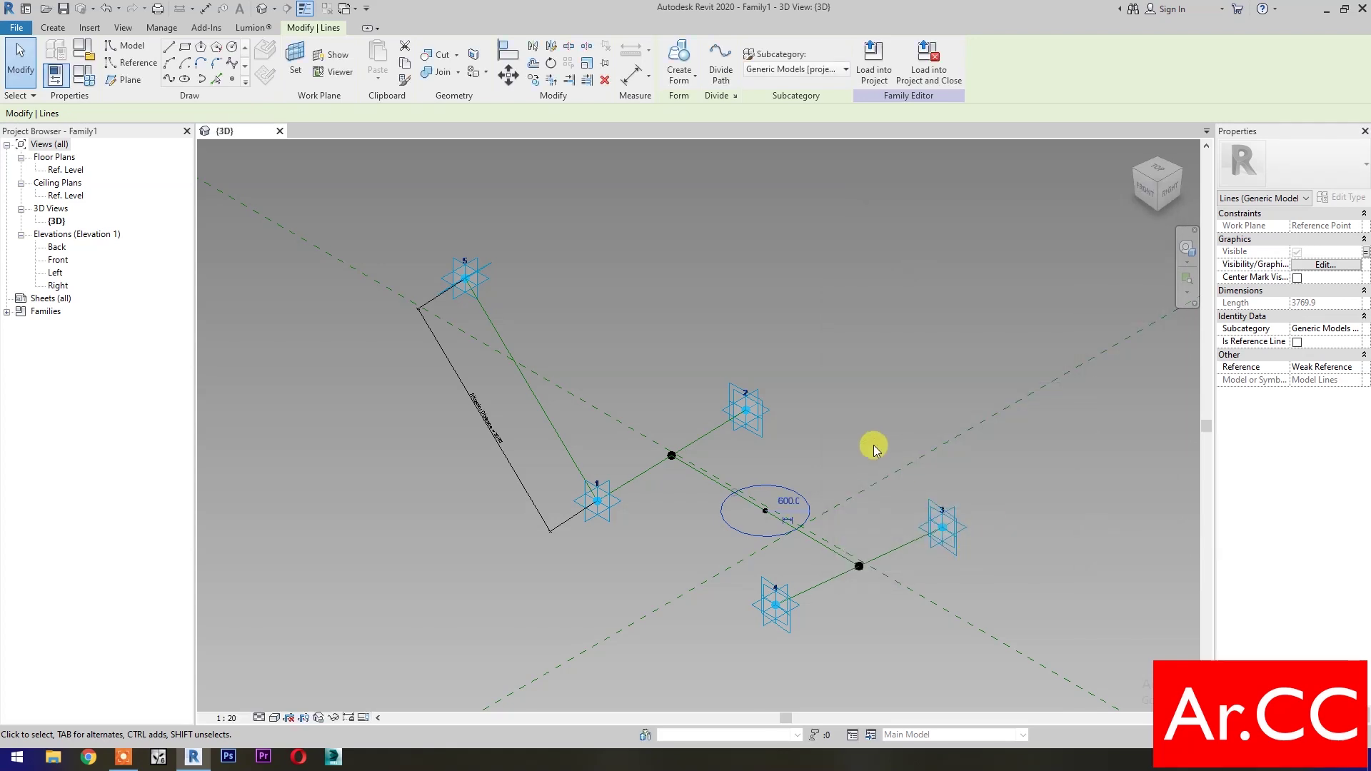
Add a diameter dimension to the central circle
click(55, 28)
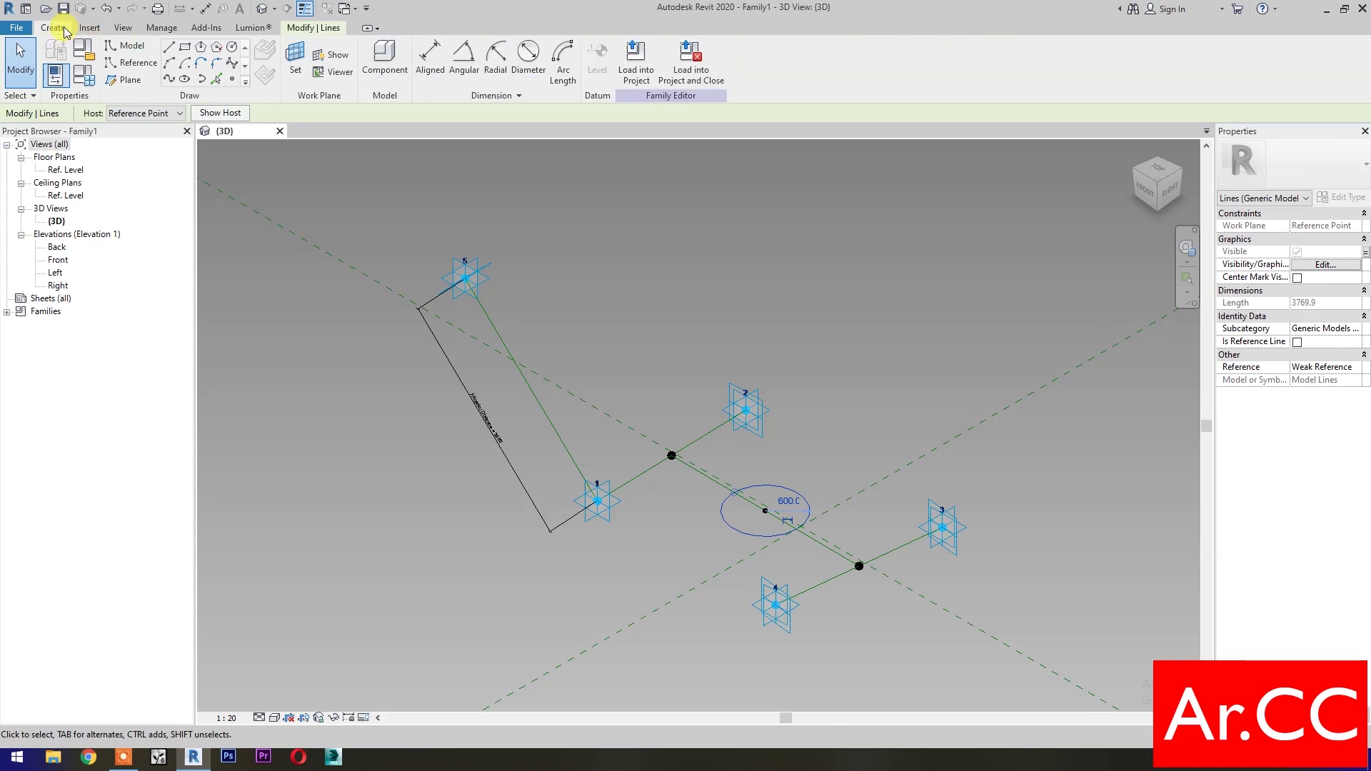
click(529, 62)
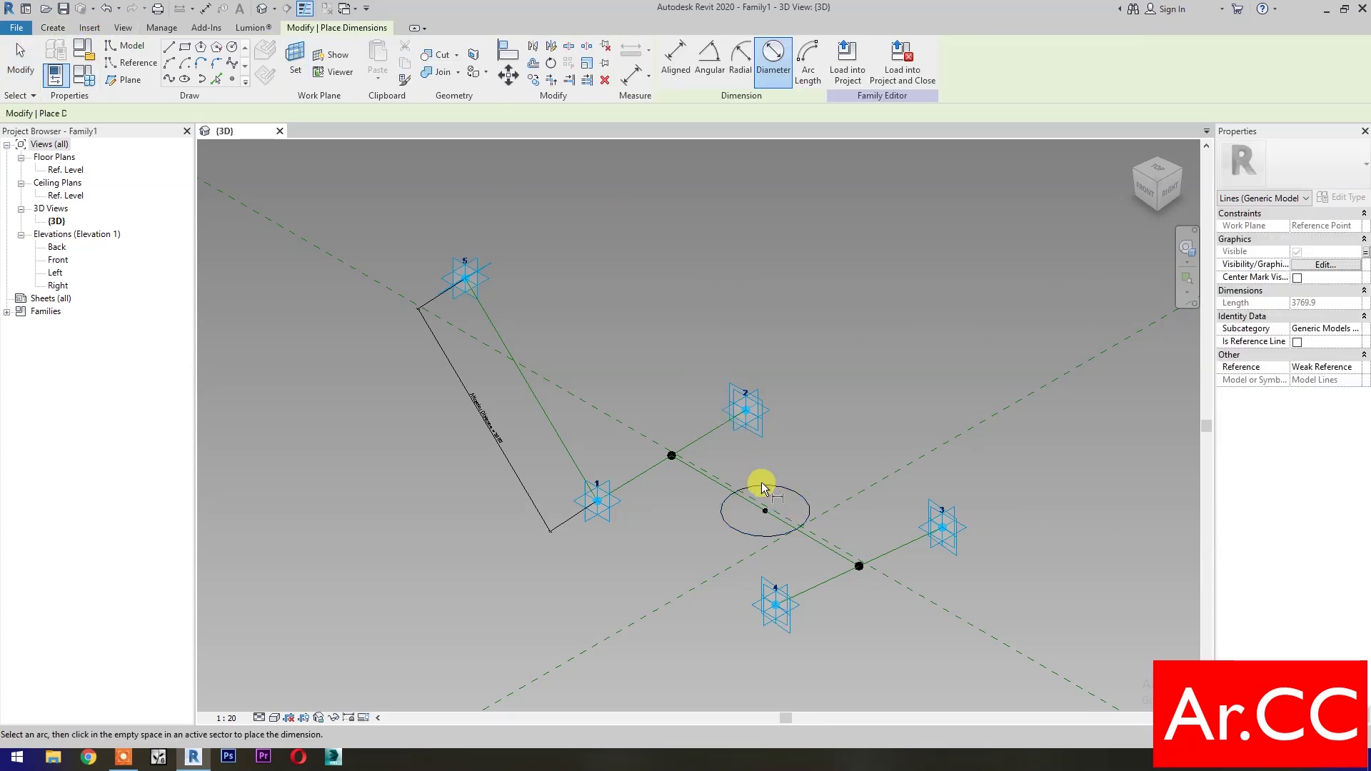
click(779, 490)
click(785, 520)
key(Escape)
key(Escape)
Label the circle's diameter dimension with a new instance parameter named Diameter
click(787, 519)
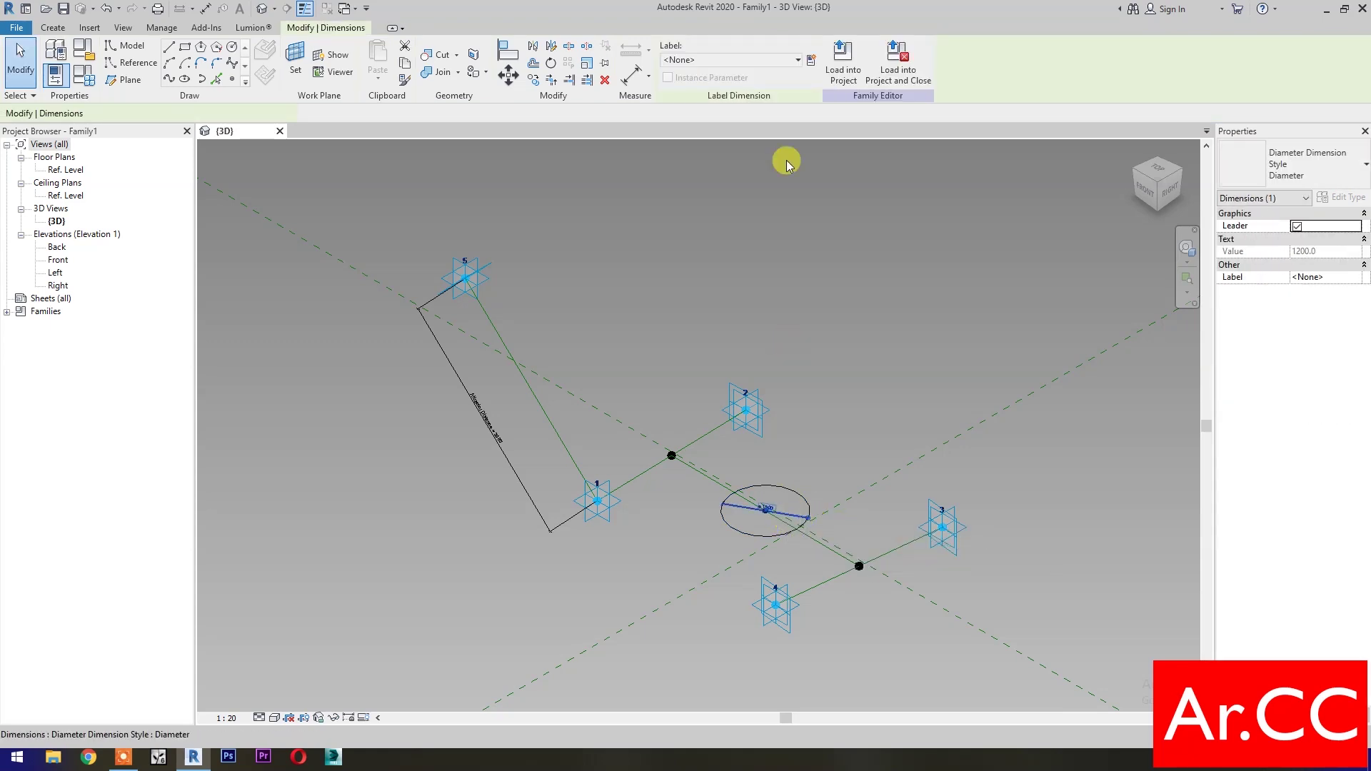
click(811, 62)
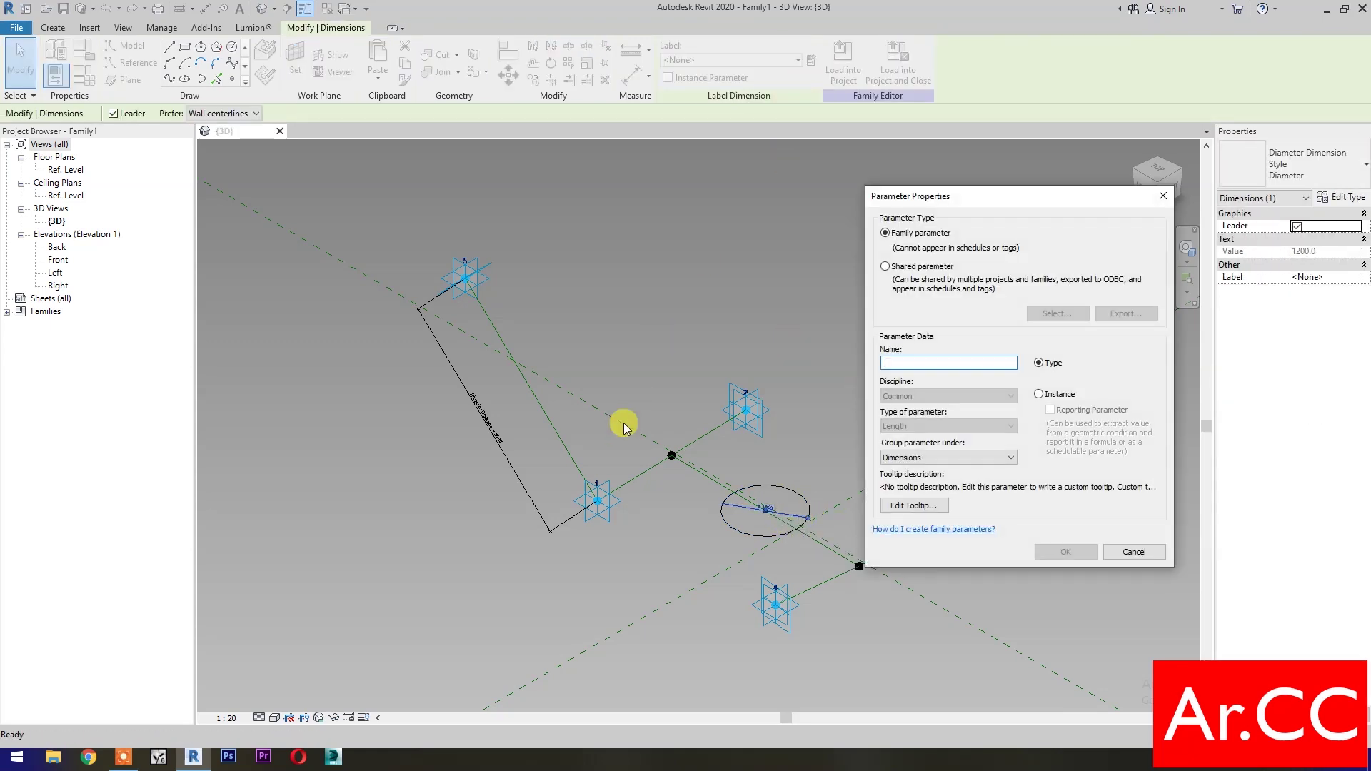
click(1040, 394)
text(Diameter)
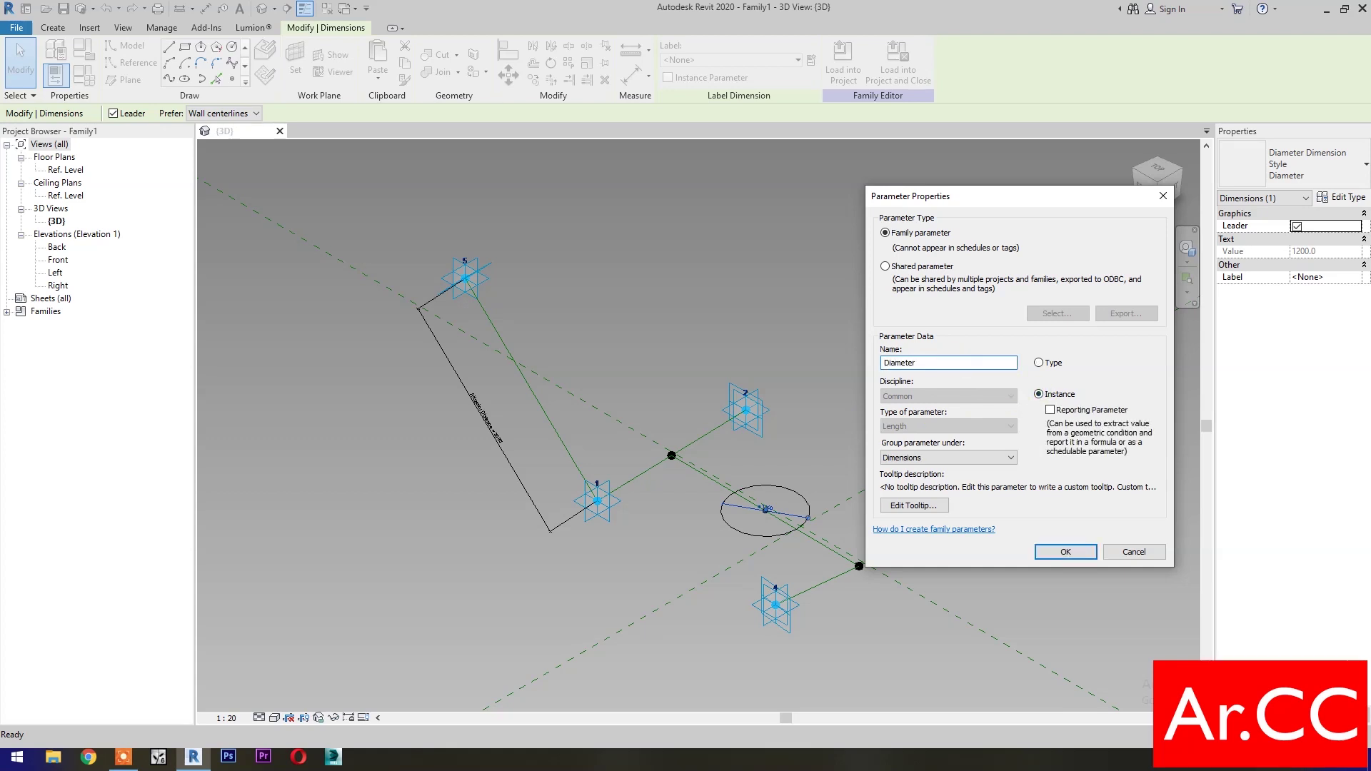
click(1084, 554)
click(1004, 555)
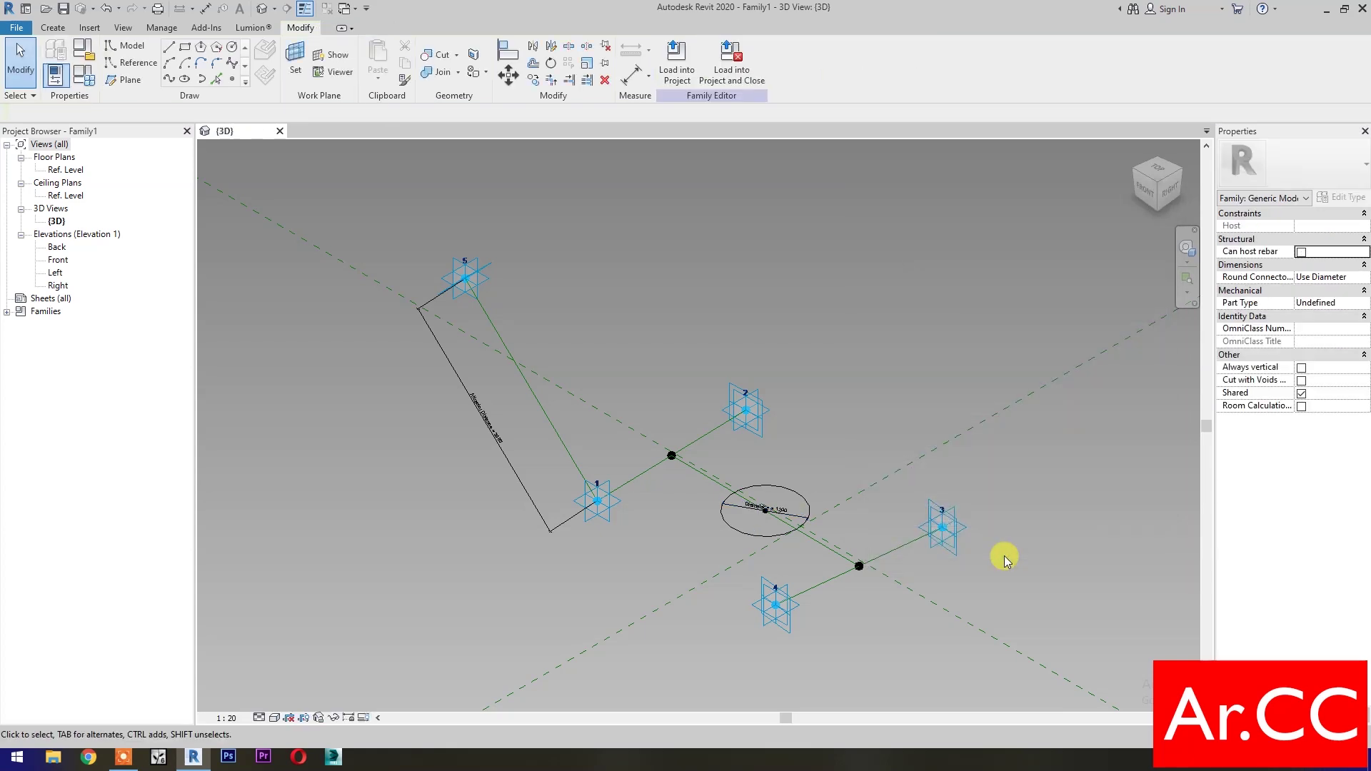
Create an instance family parameter named Attractor Divisor with the Integer type, grouped under Dimensions
click(86, 76)
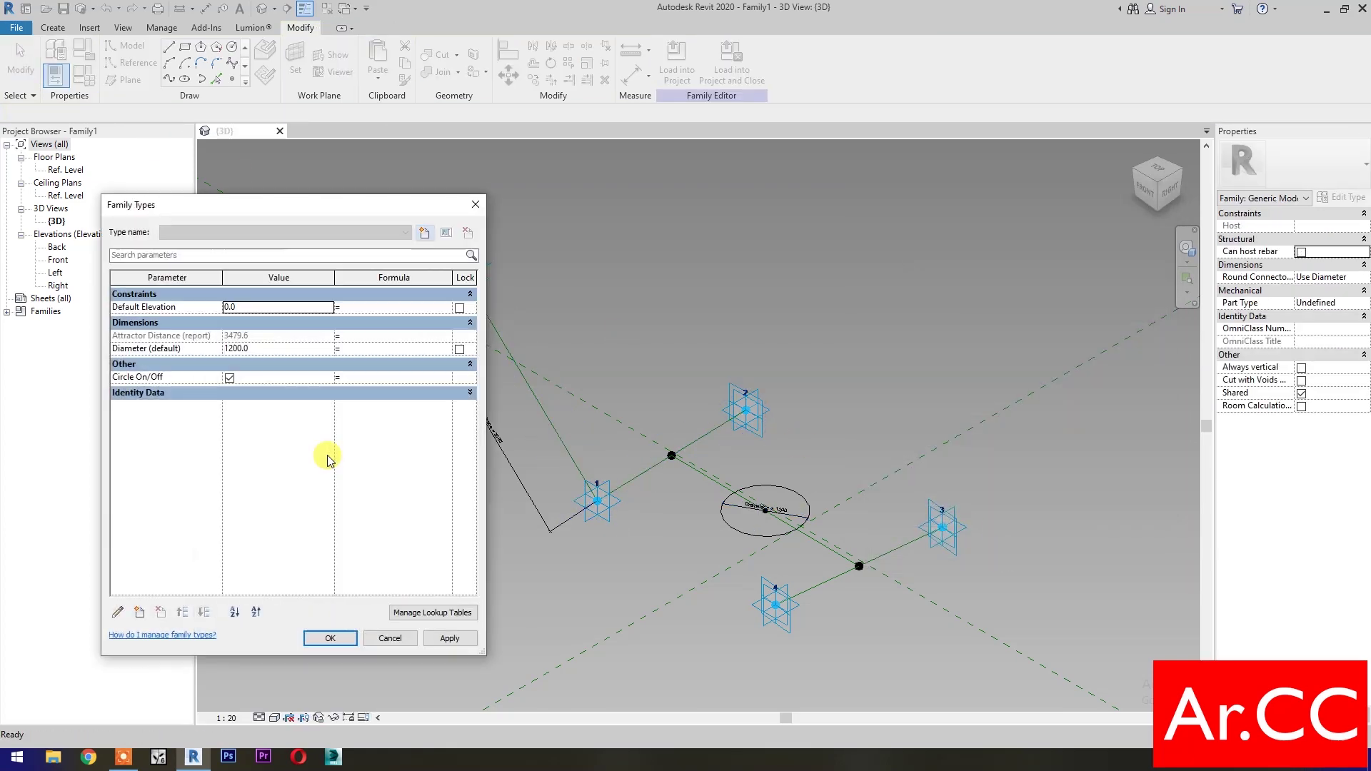
click(139, 612)
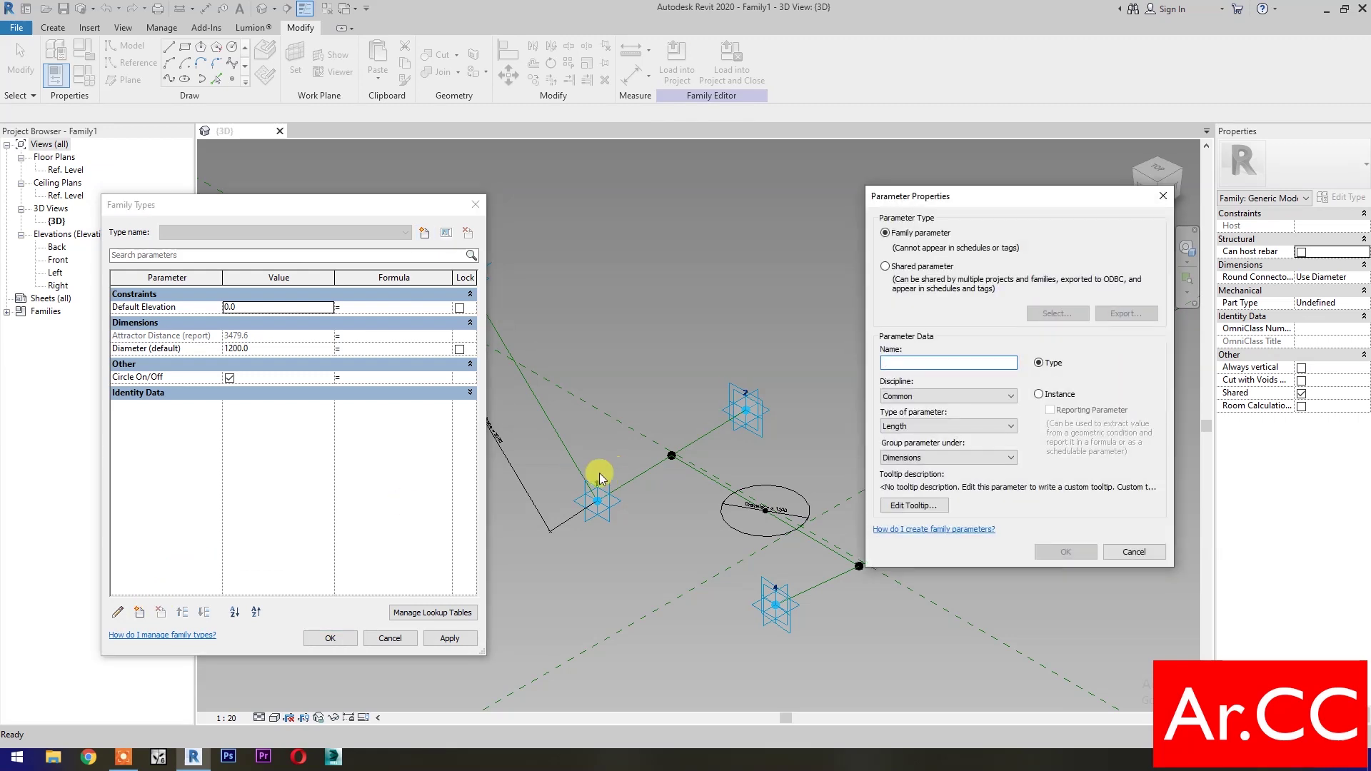
click(1048, 394)
click(972, 362)
text(Attractor Divisor)
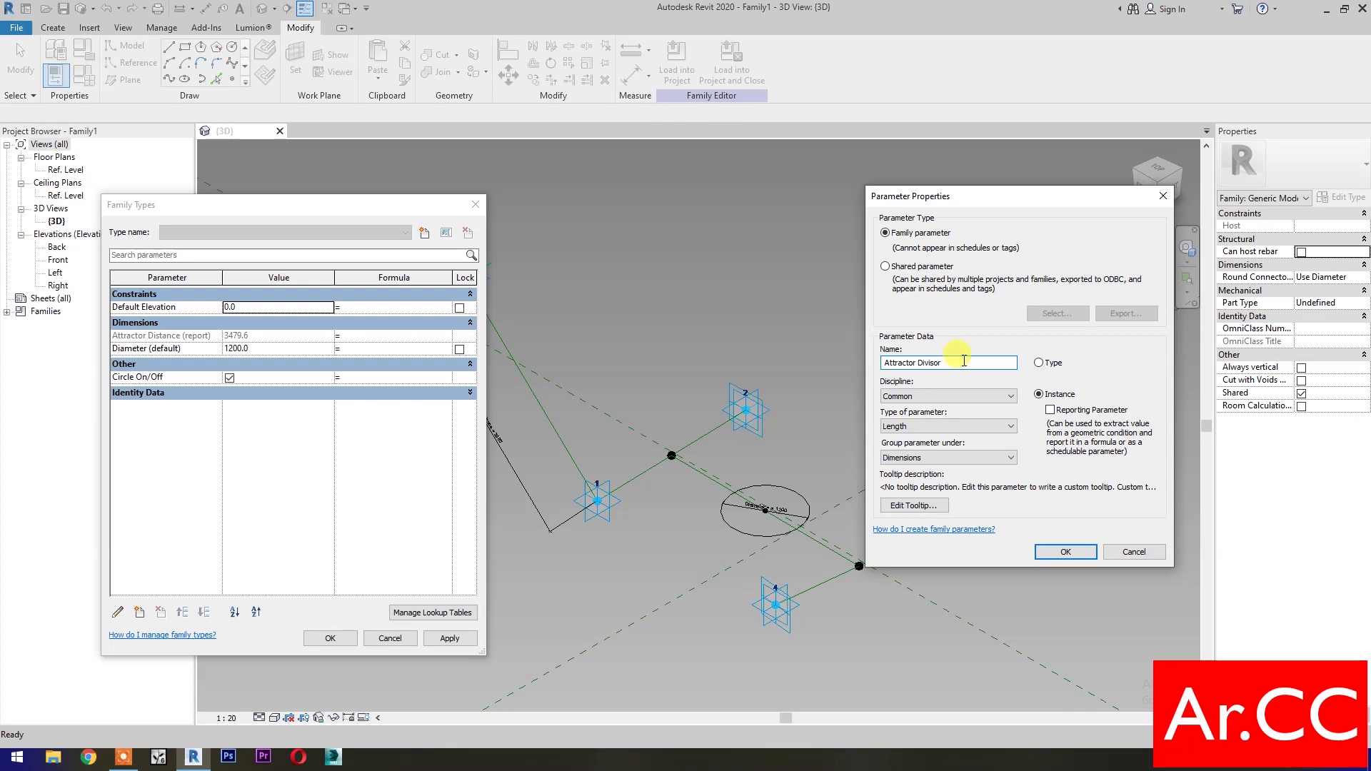
click(969, 427)
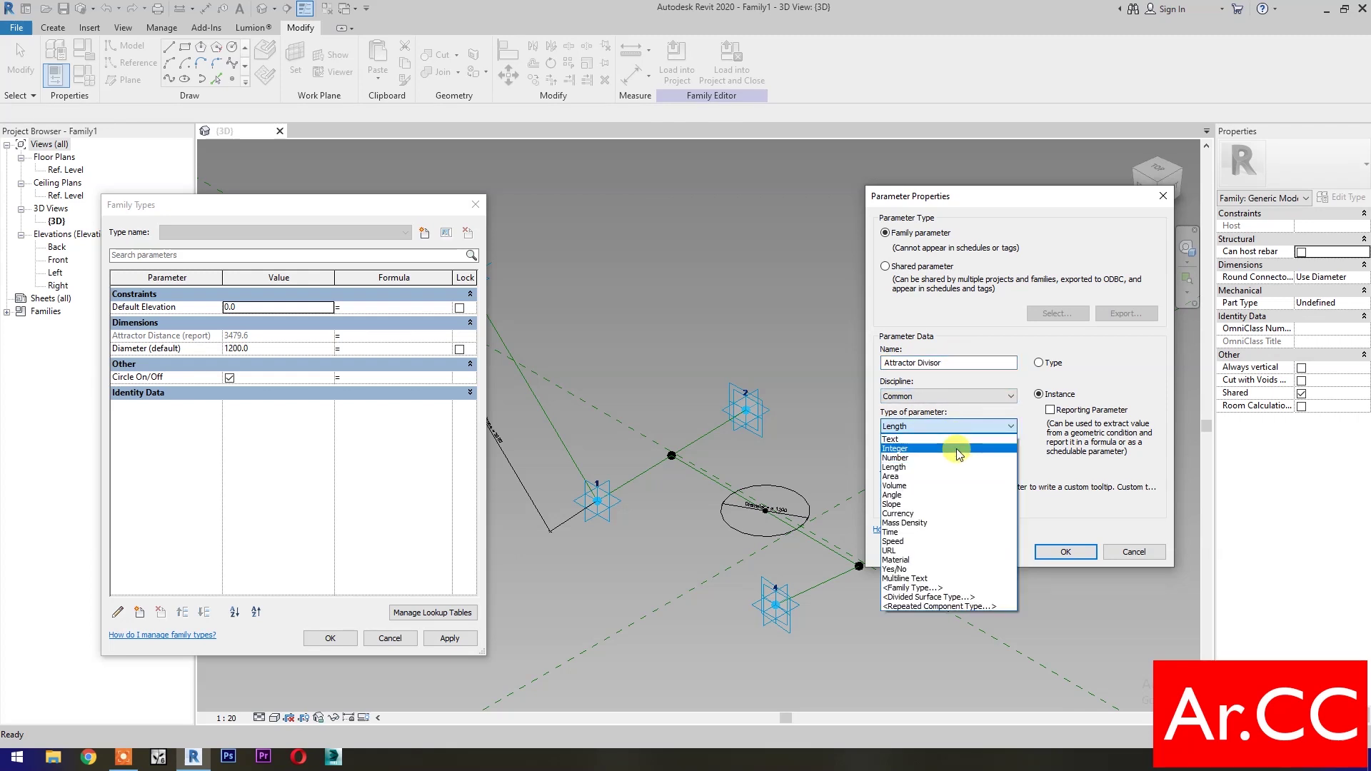
click(956, 449)
click(959, 457)
scroll(939, 537, up, 6)
scroll(939, 537, up, 3)
click(928, 503)
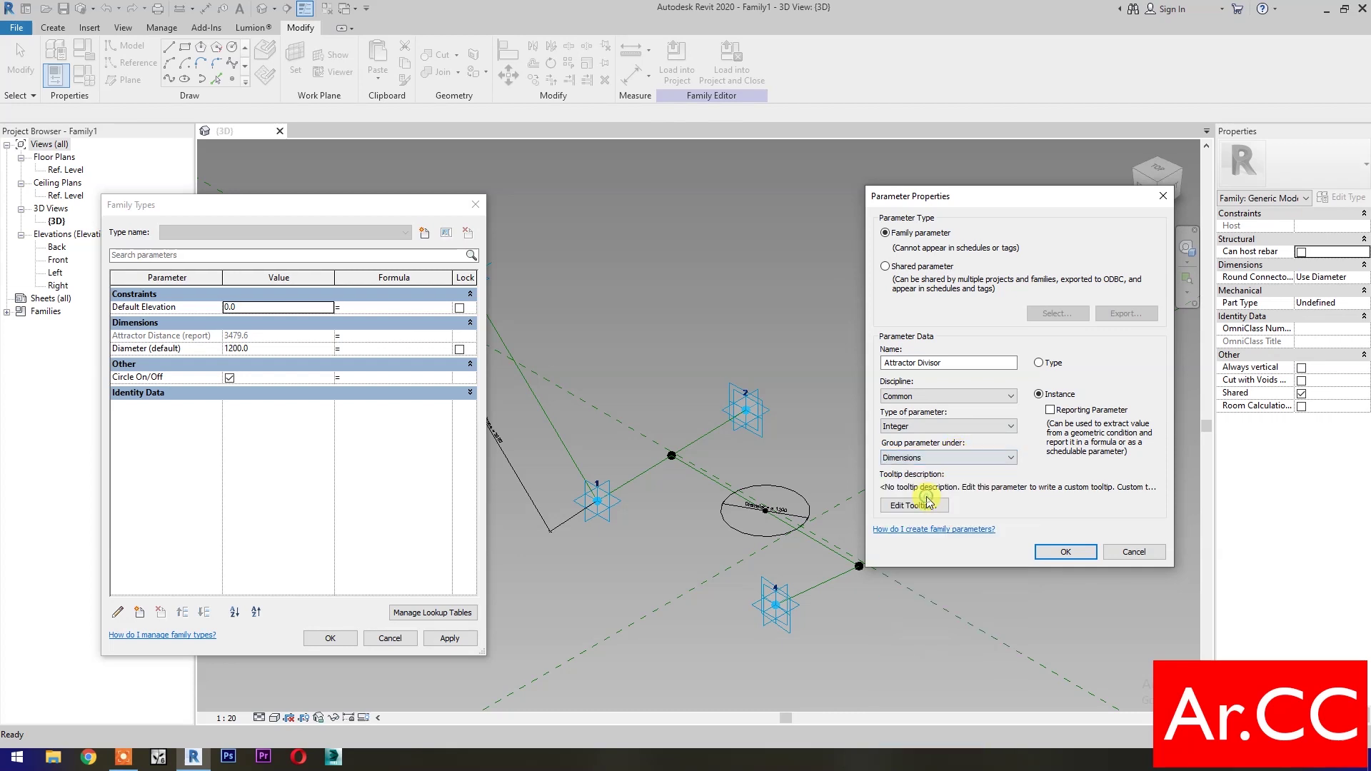
click(1065, 552)
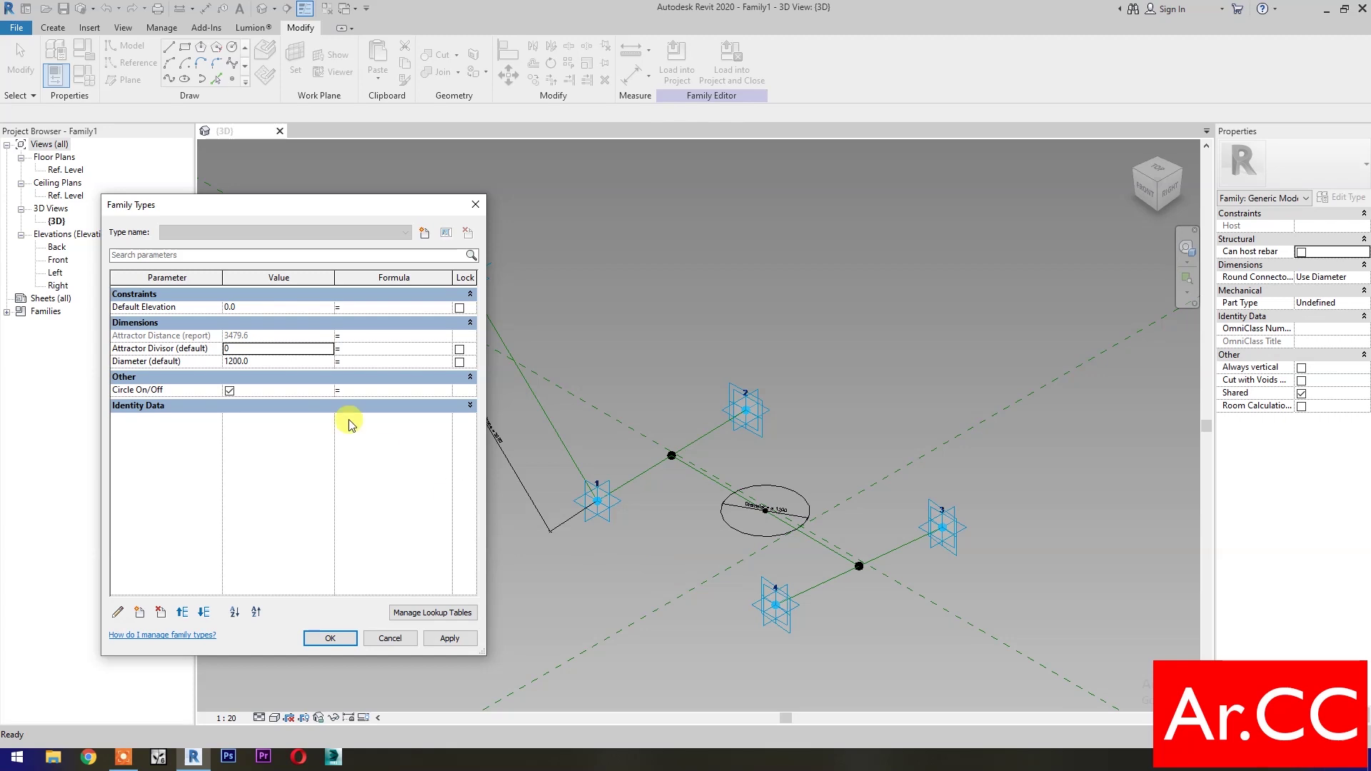
Set Attractor Divisor to 10 and apply the formula Attractor Distance / Attractor Divisor to the Diameter parameter
click(276, 350)
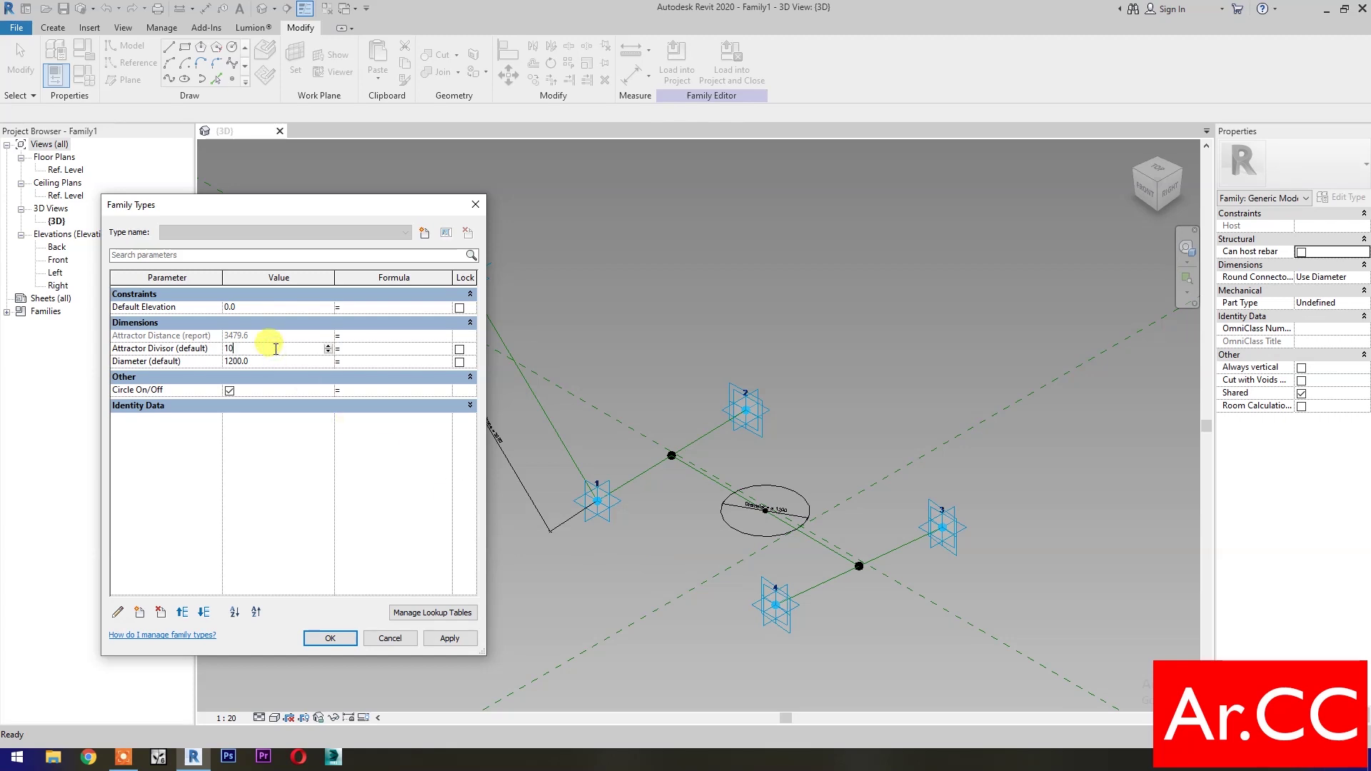
click(375, 363)
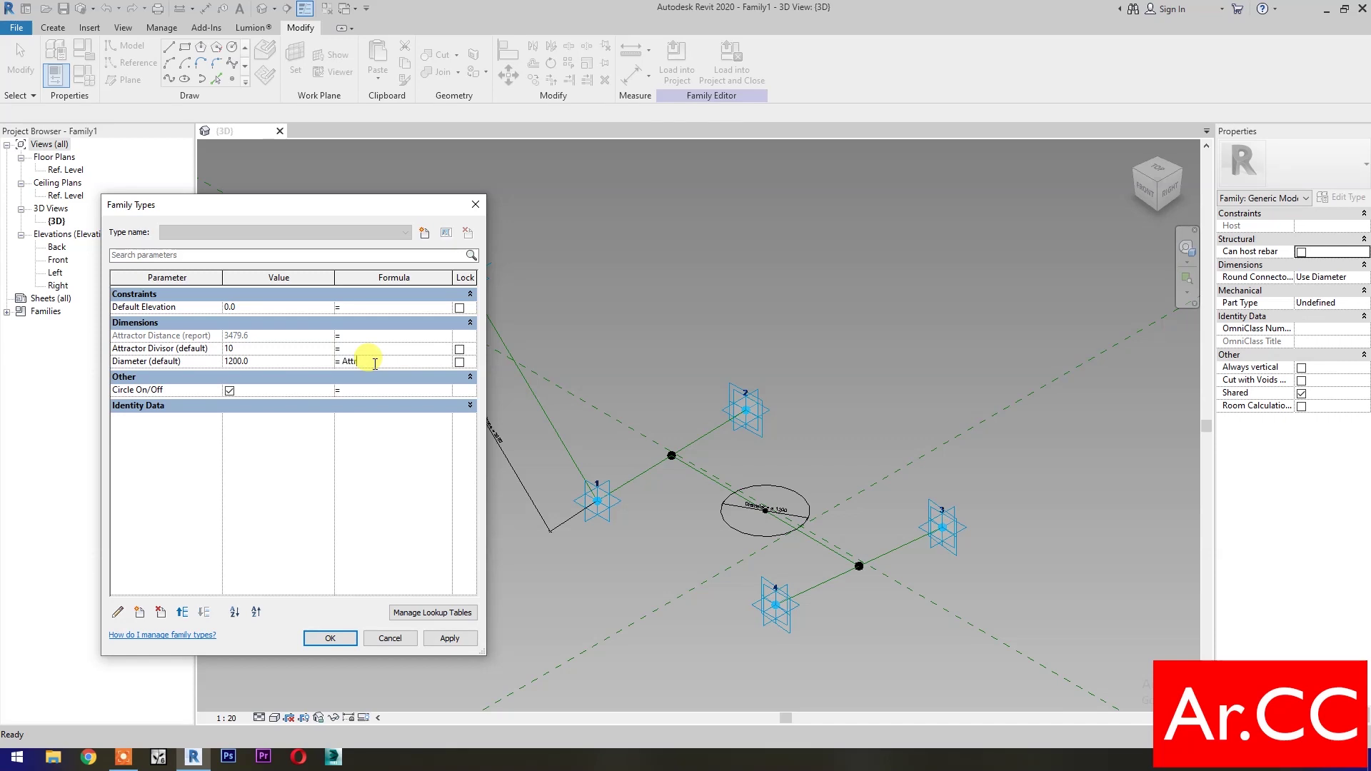
text(Attractor Distance/Attrac)
click(370, 455)
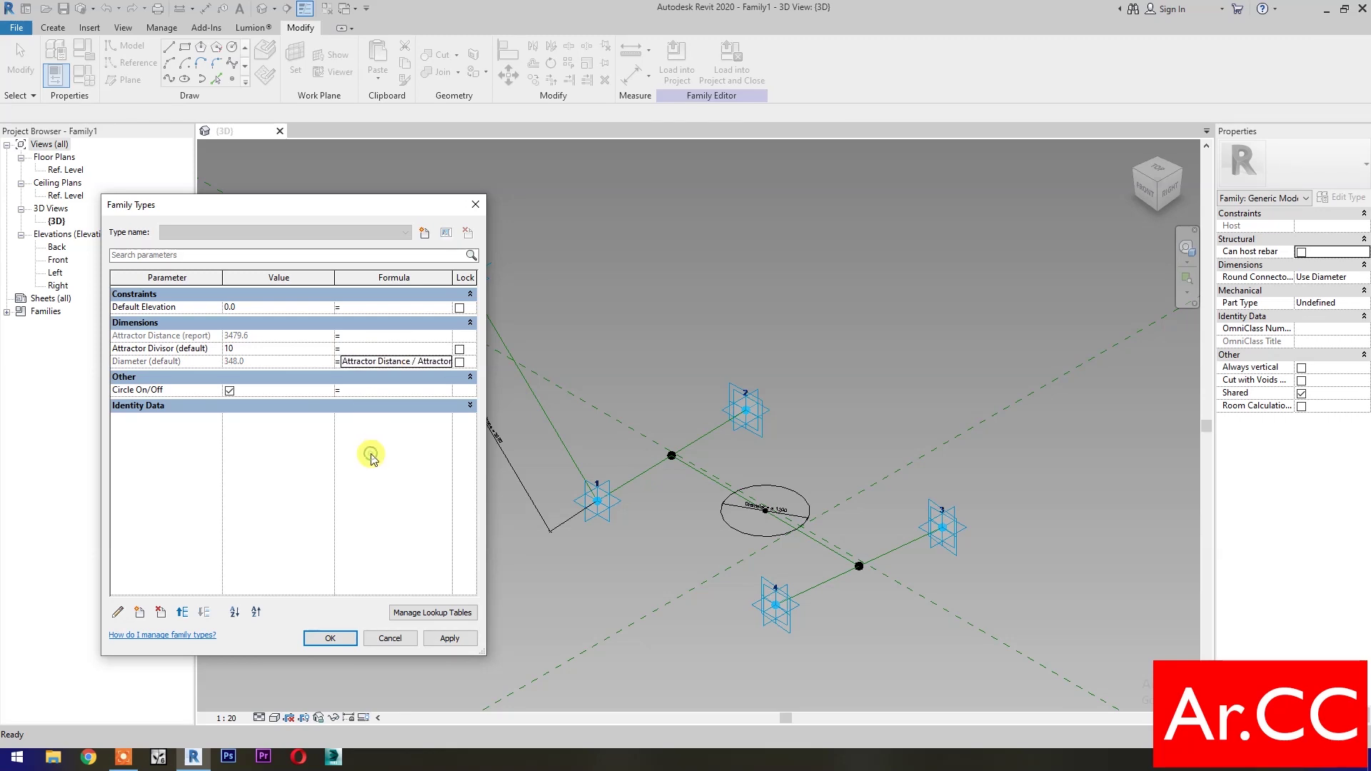
click(450, 638)
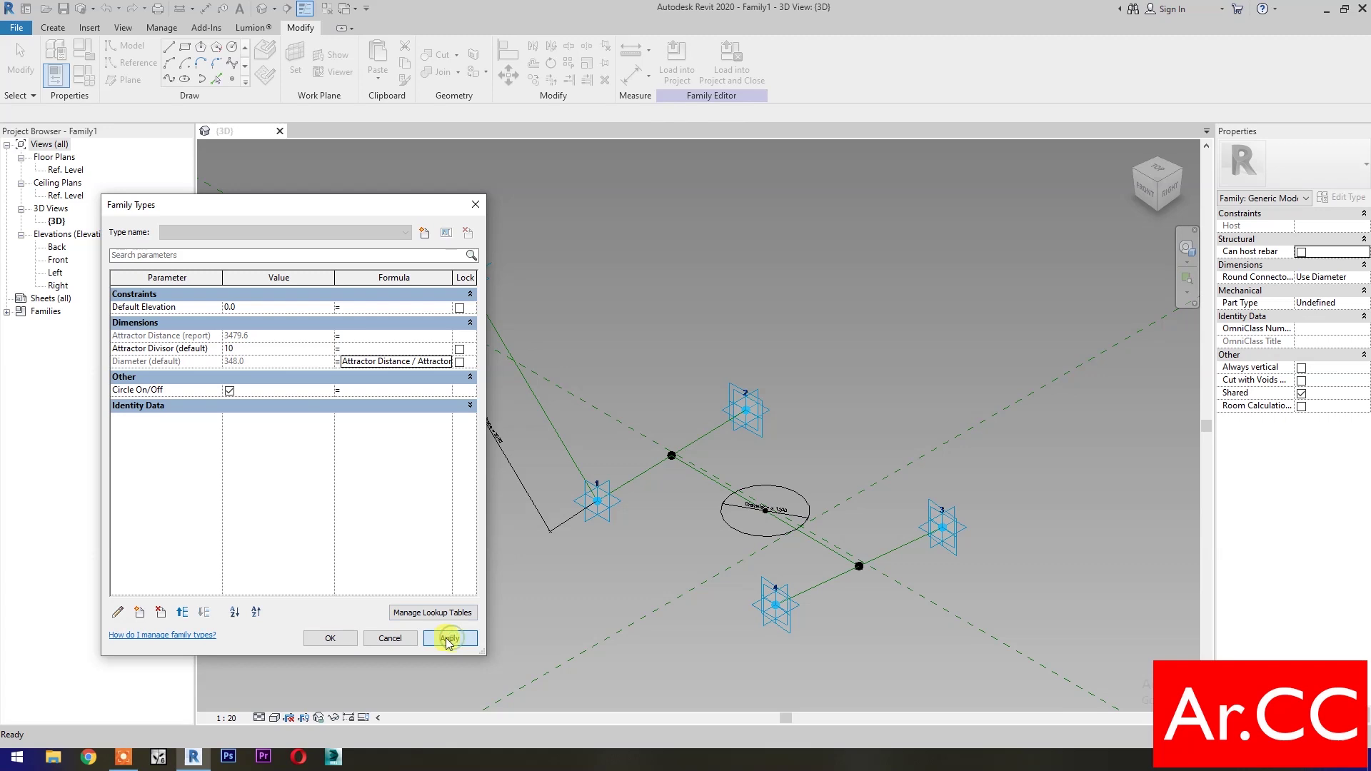
click(330, 637)
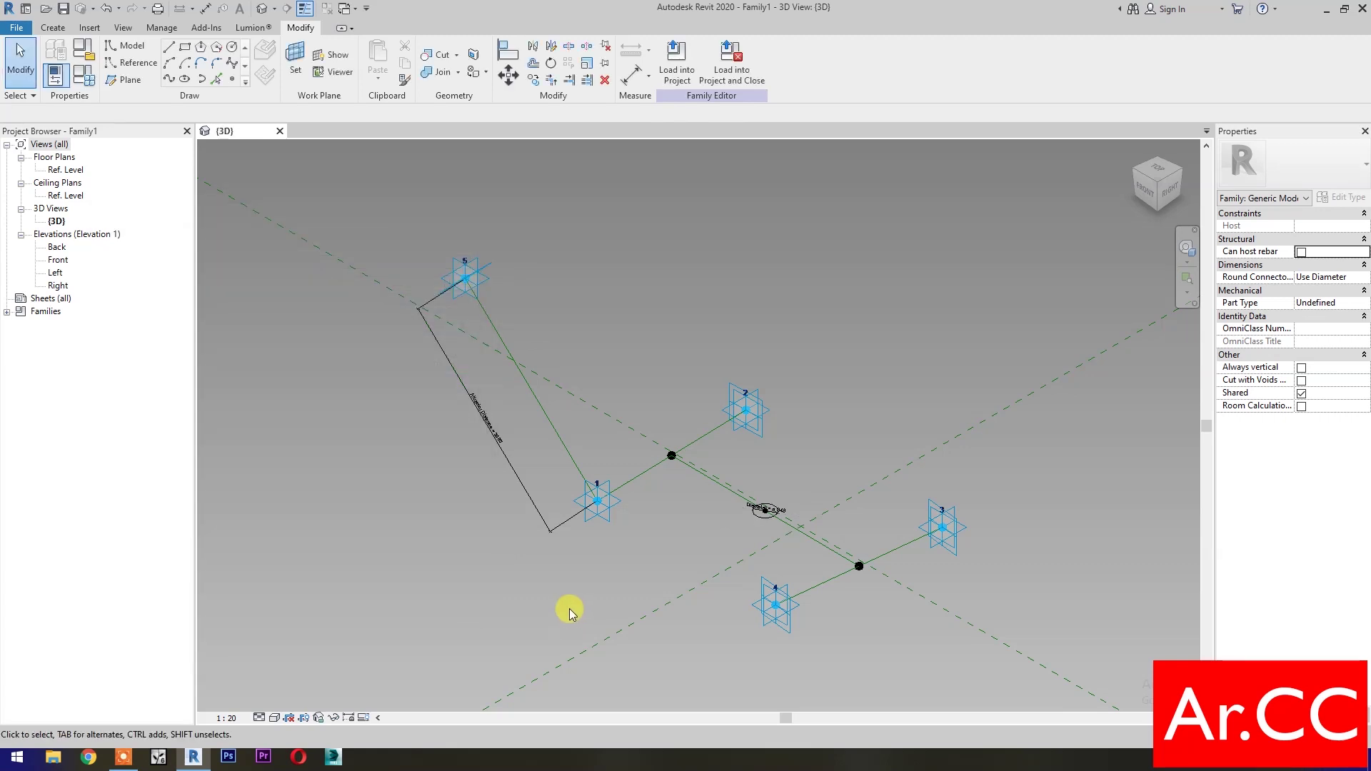
Place a new reference point at the circle's centre, hosted on the existing central reference point's work plane
scroll(843, 592, up, 4)
scroll(738, 465, up, 3)
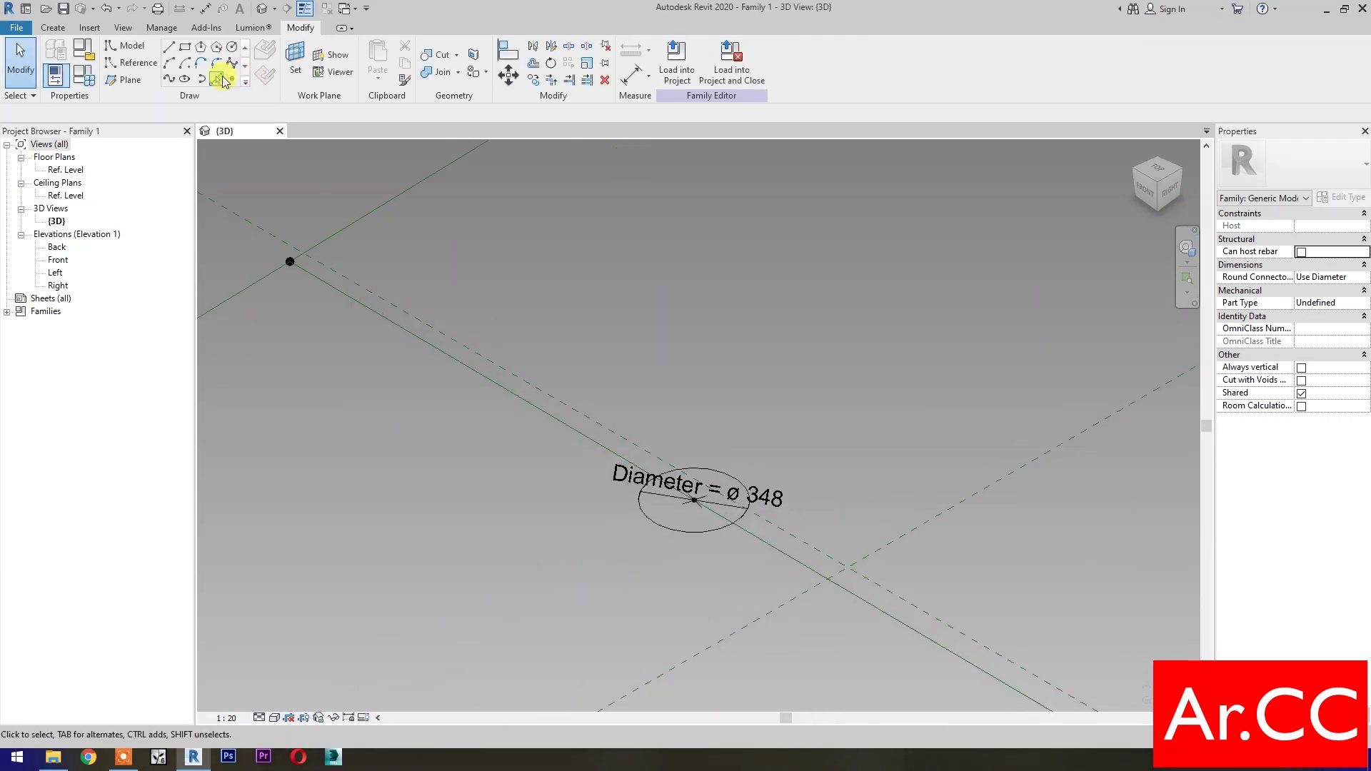
click(227, 80)
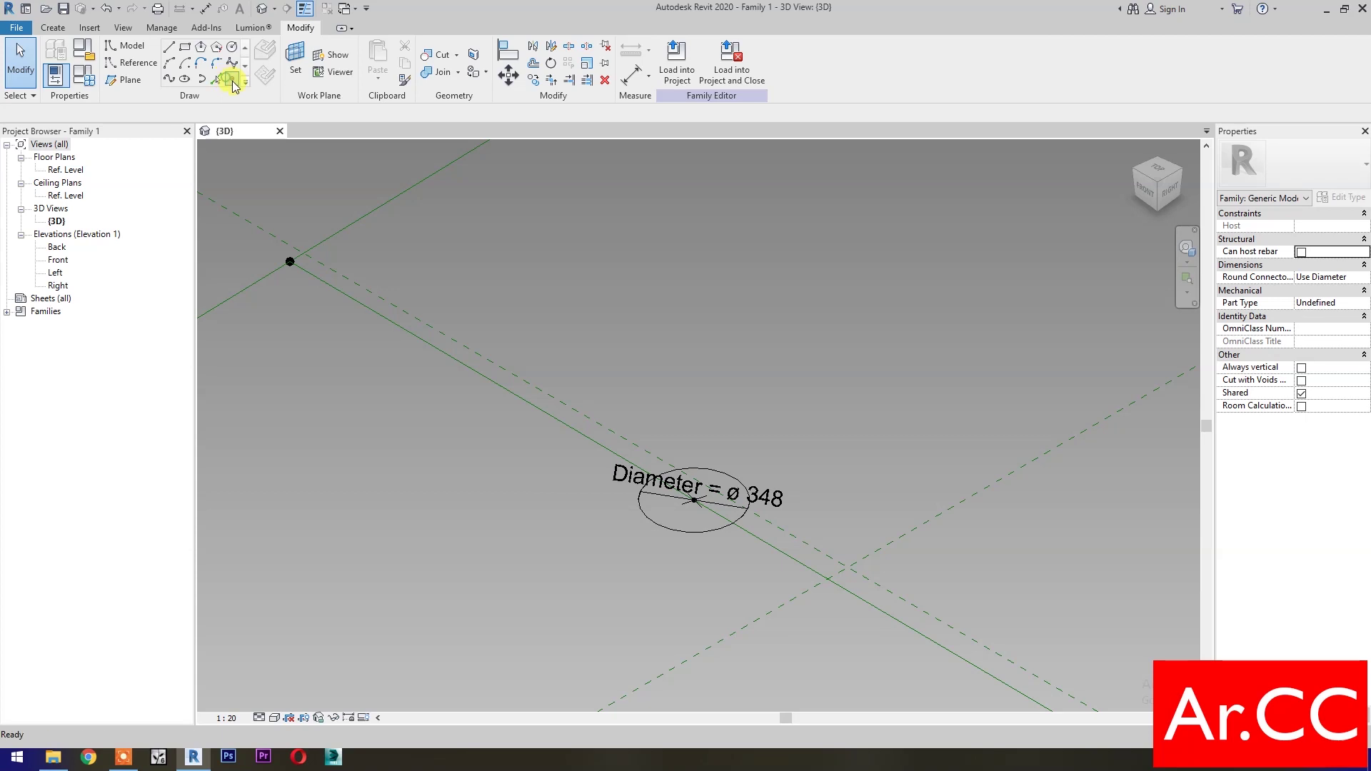
click(683, 534)
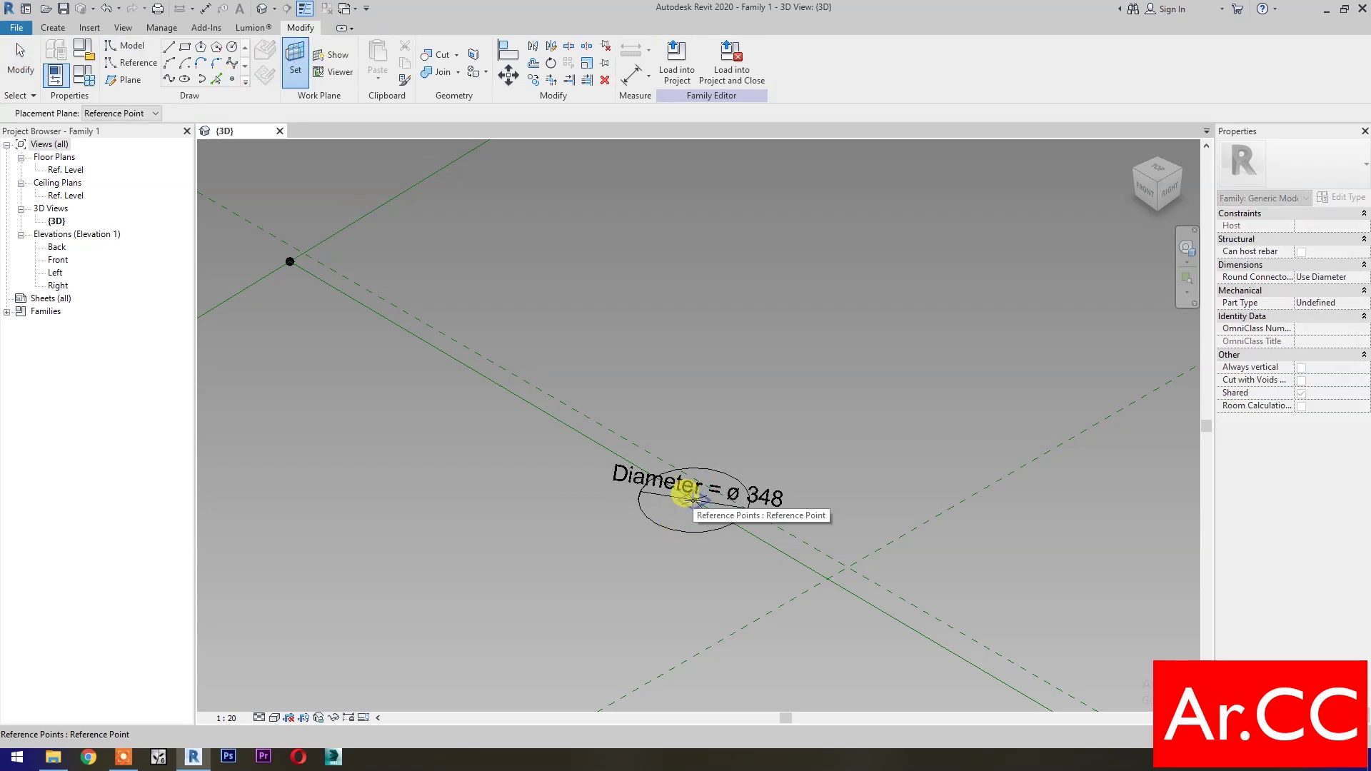
click(691, 497)
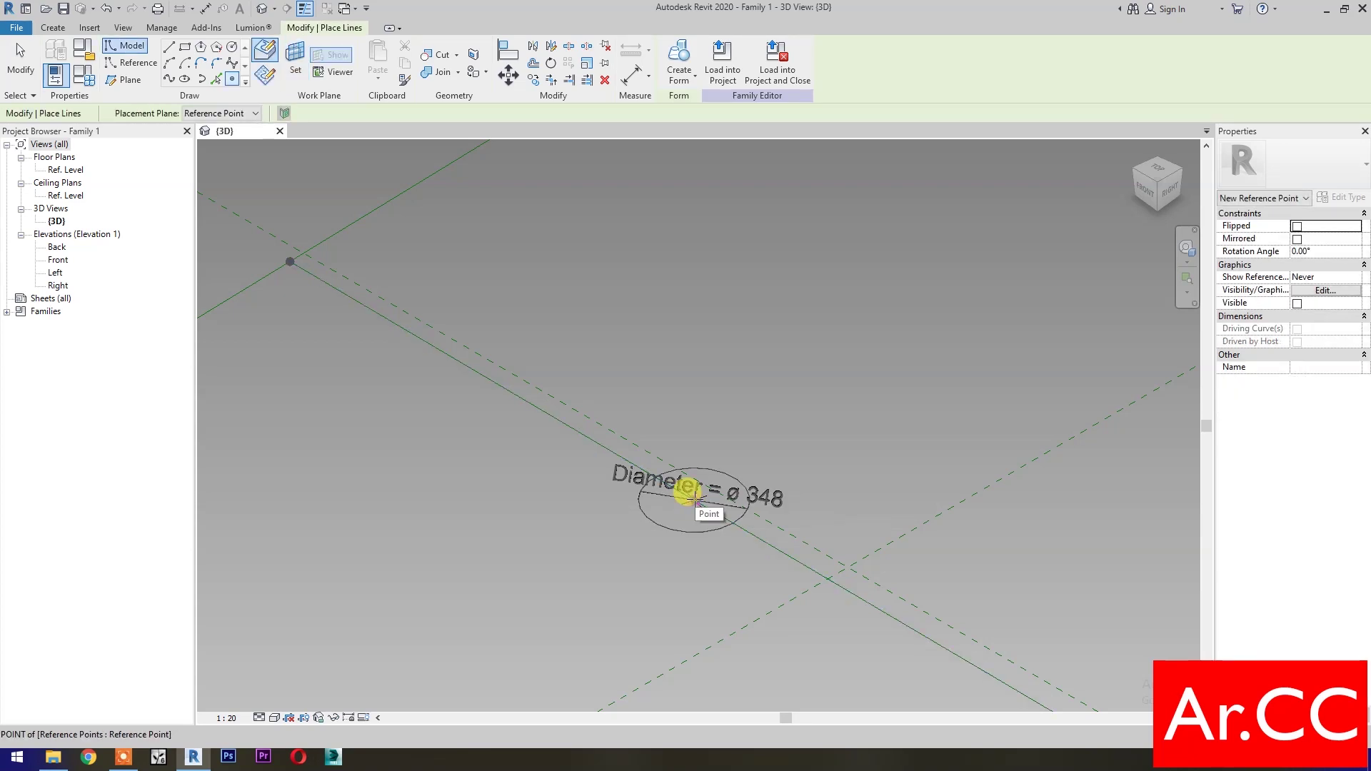
click(691, 498)
click(738, 425)
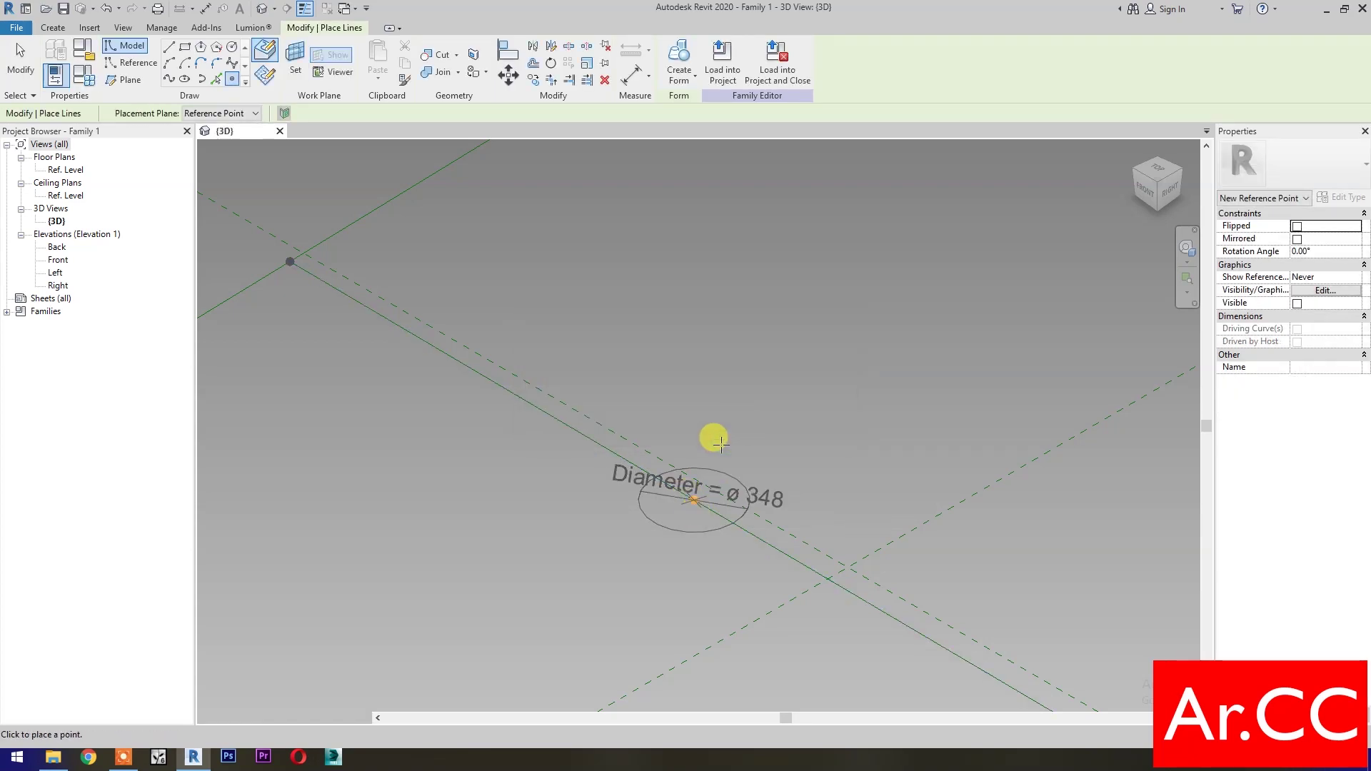
key(Escape)
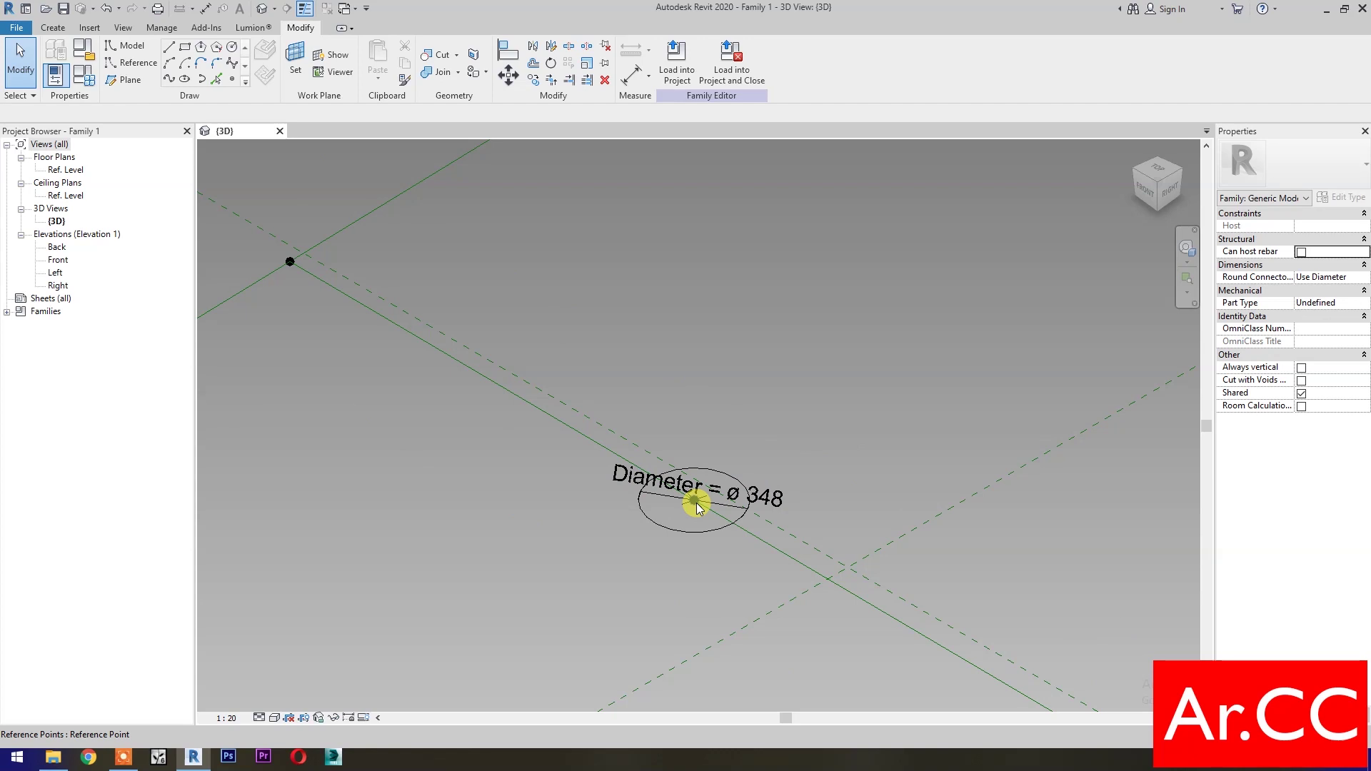
Associate the new central reference point's offset with a new instance family parameter named Height
click(695, 501)
click(1322, 367)
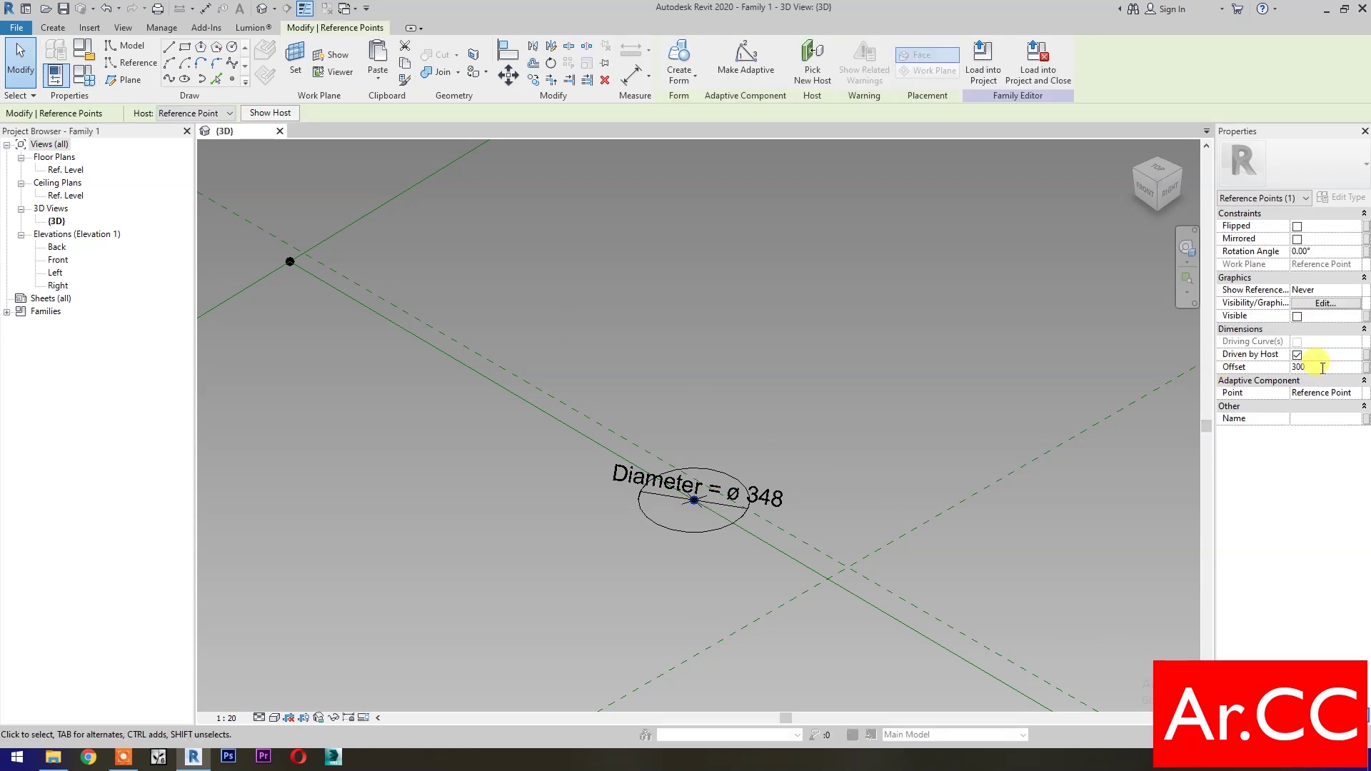
click(1364, 369)
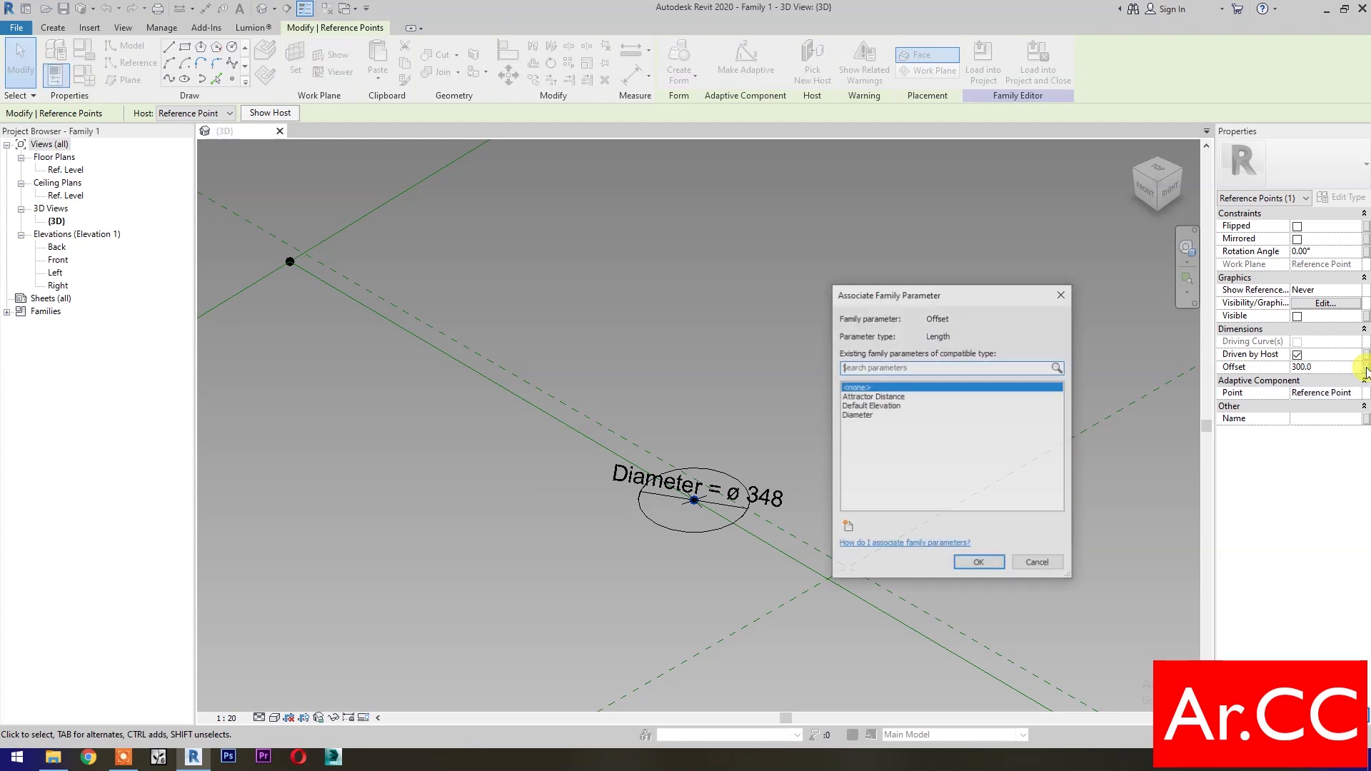
click(856, 533)
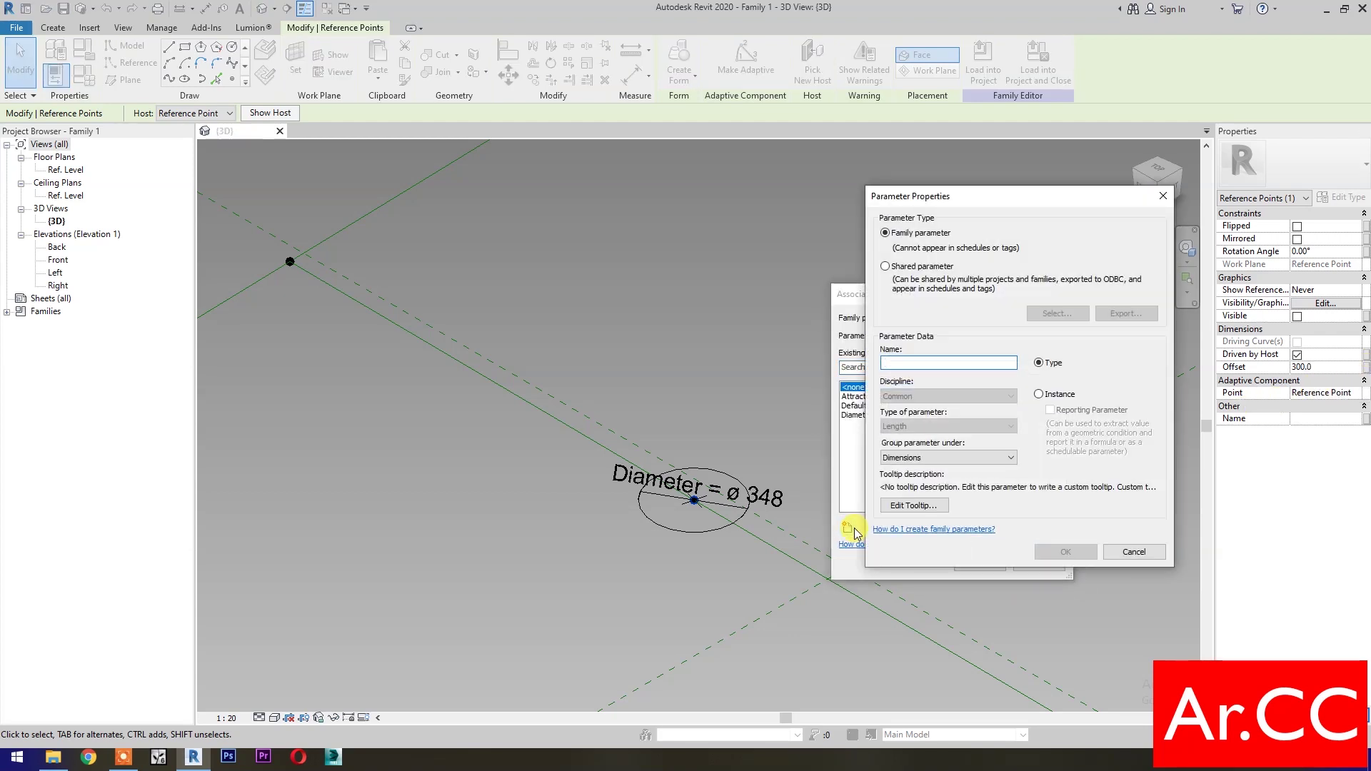
text(Height)
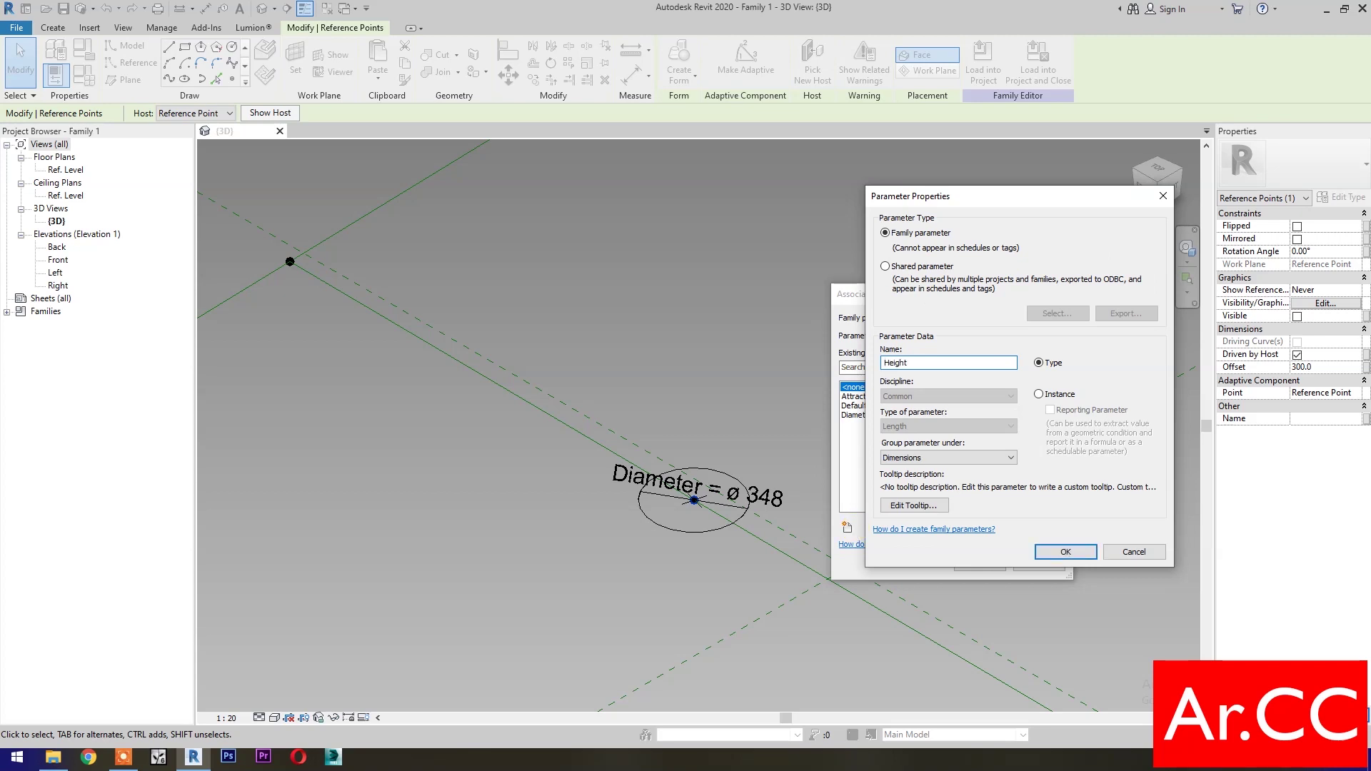
click(1066, 556)
click(970, 568)
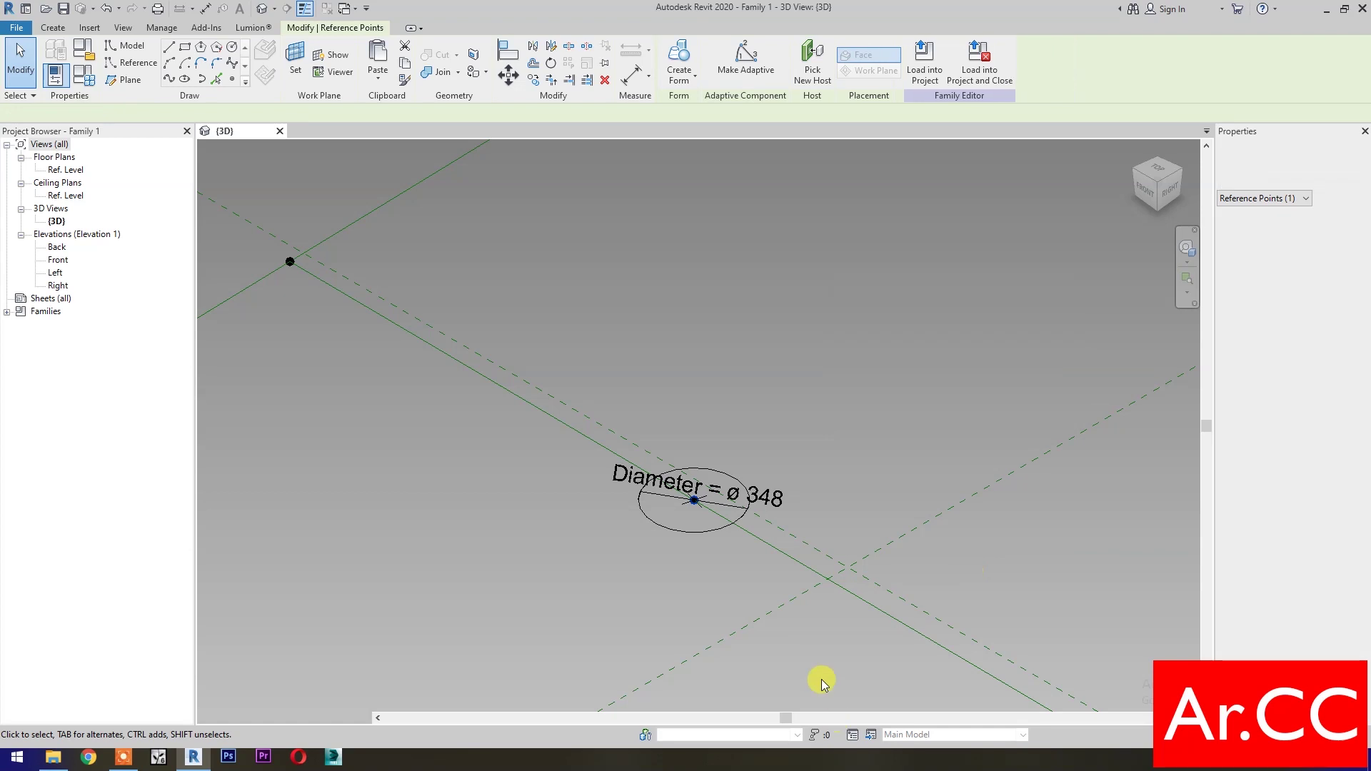
click(821, 666)
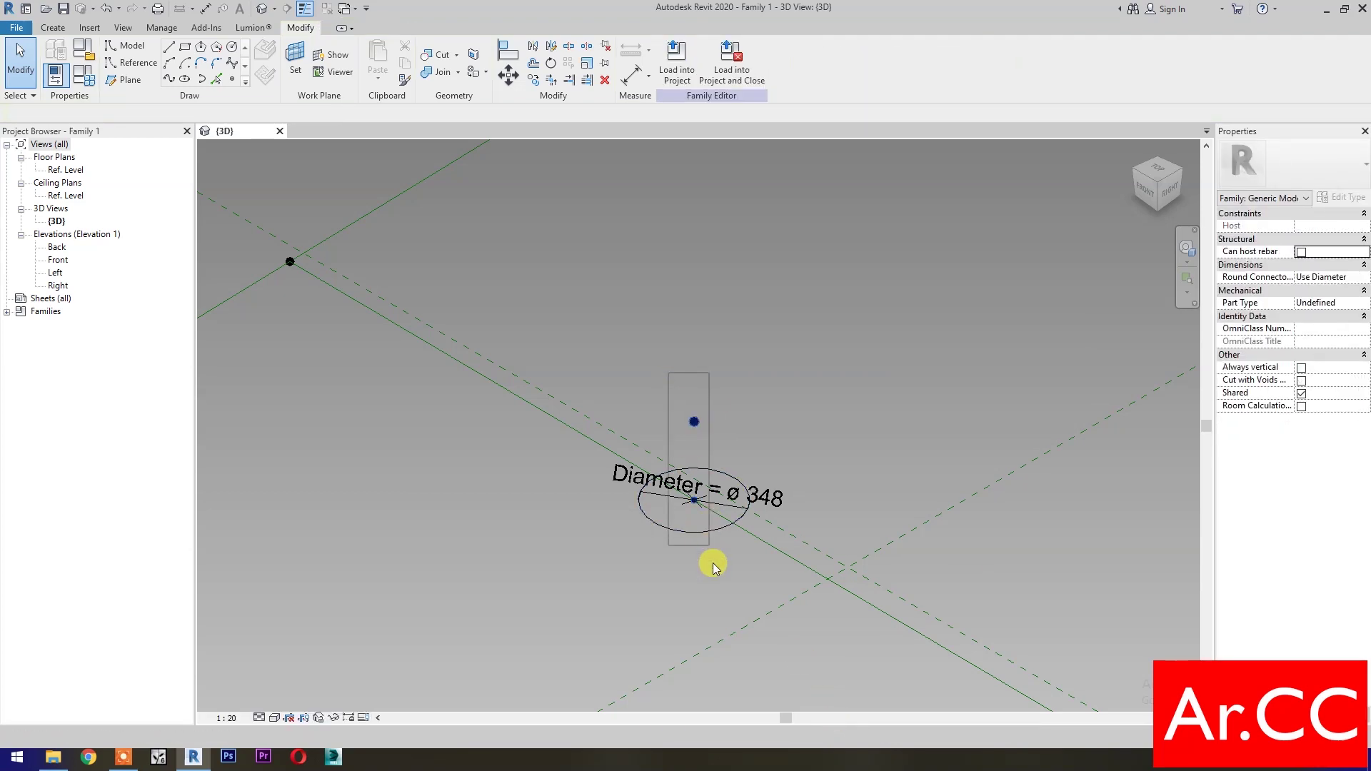
Connect the central point and the offset point above it with a spline through points and make it a reference line
drag(668, 372, 713, 564)
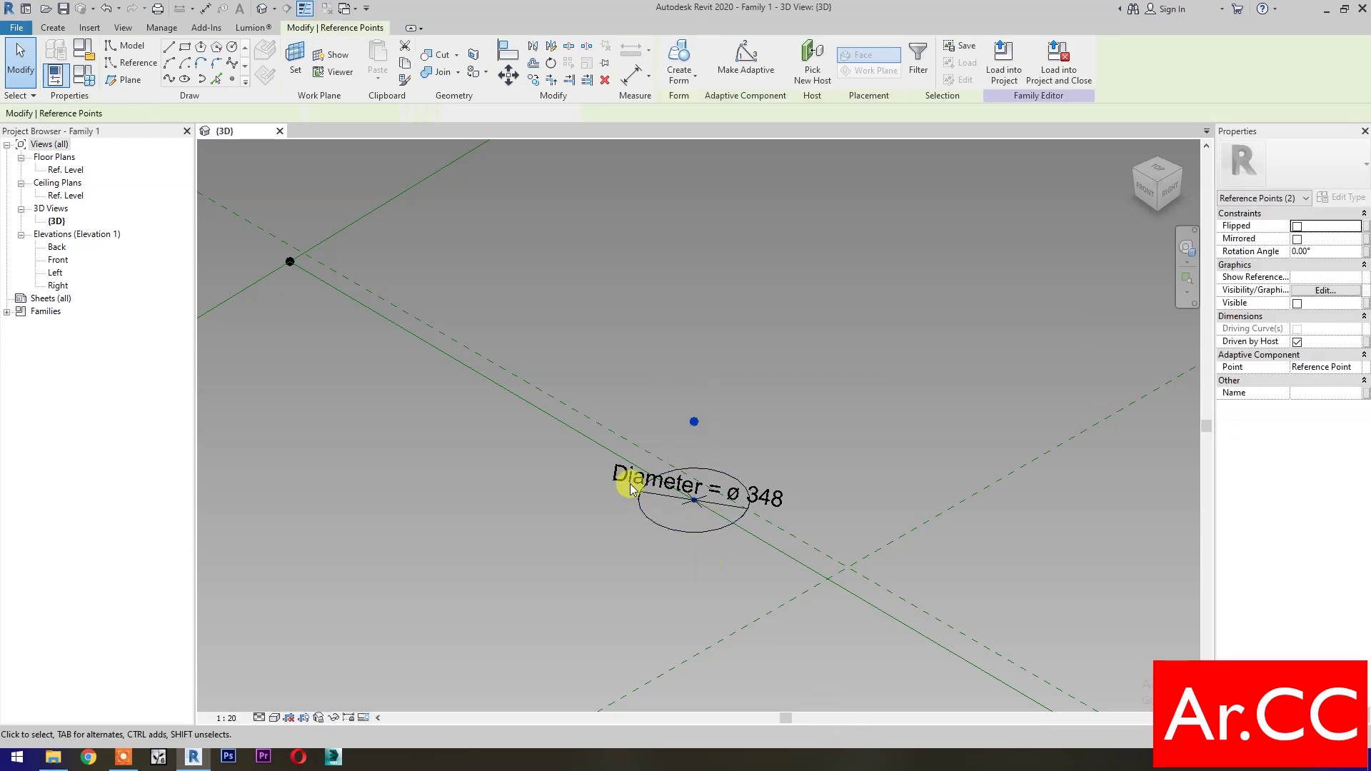
click(169, 80)
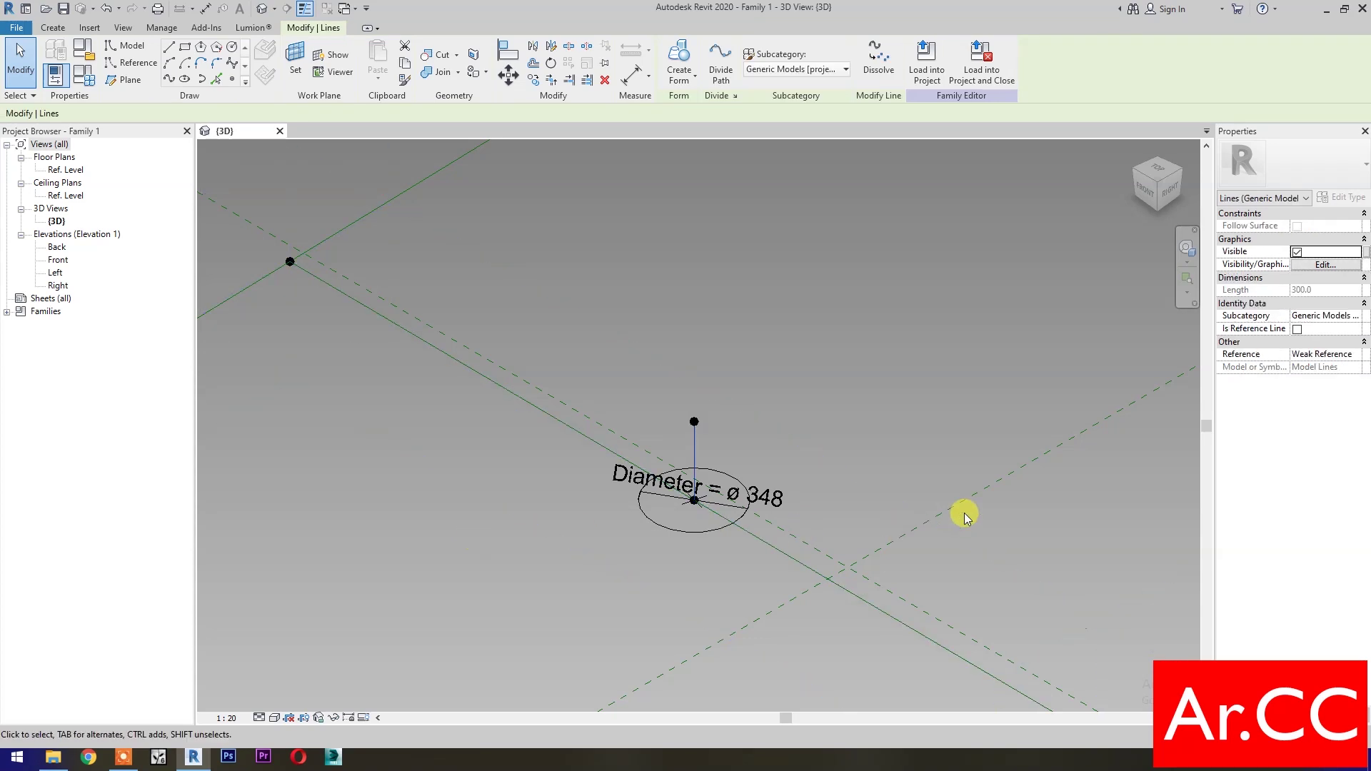
click(1296, 332)
click(975, 390)
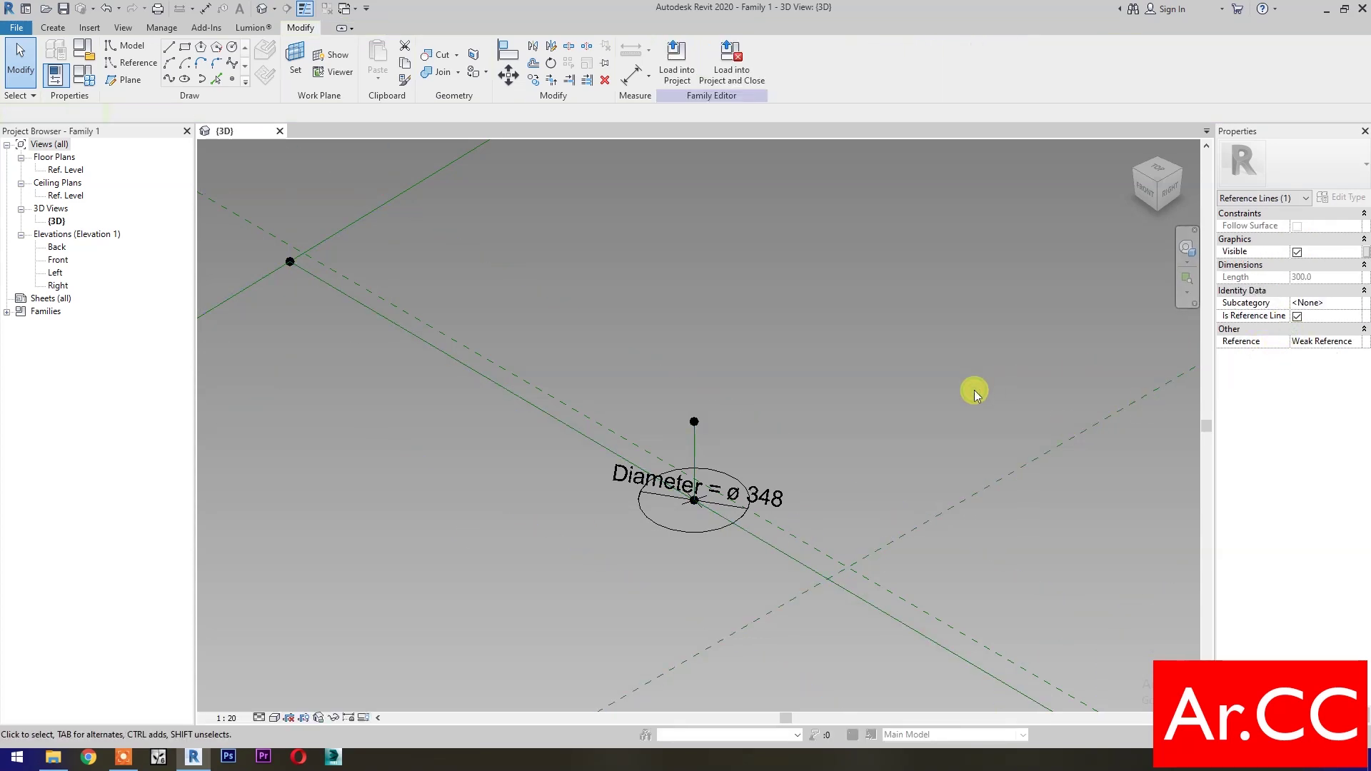
click(694, 421)
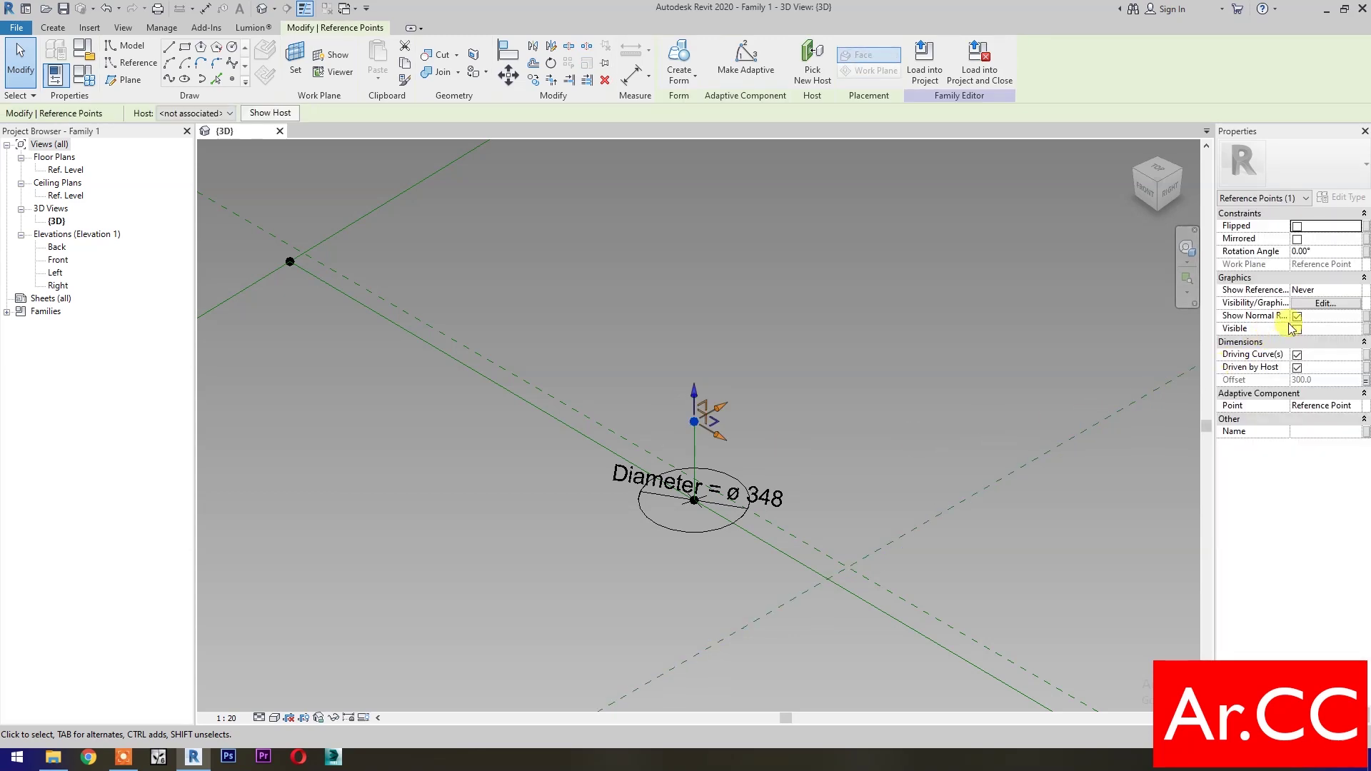
click(872, 450)
Create an instance family parameter named Height Multiplier with the Integer type, grouped under Dimensions
scroll(871, 449, down, 3)
scroll(872, 449, down, 3)
middle_drag(872, 439, 812, 423)
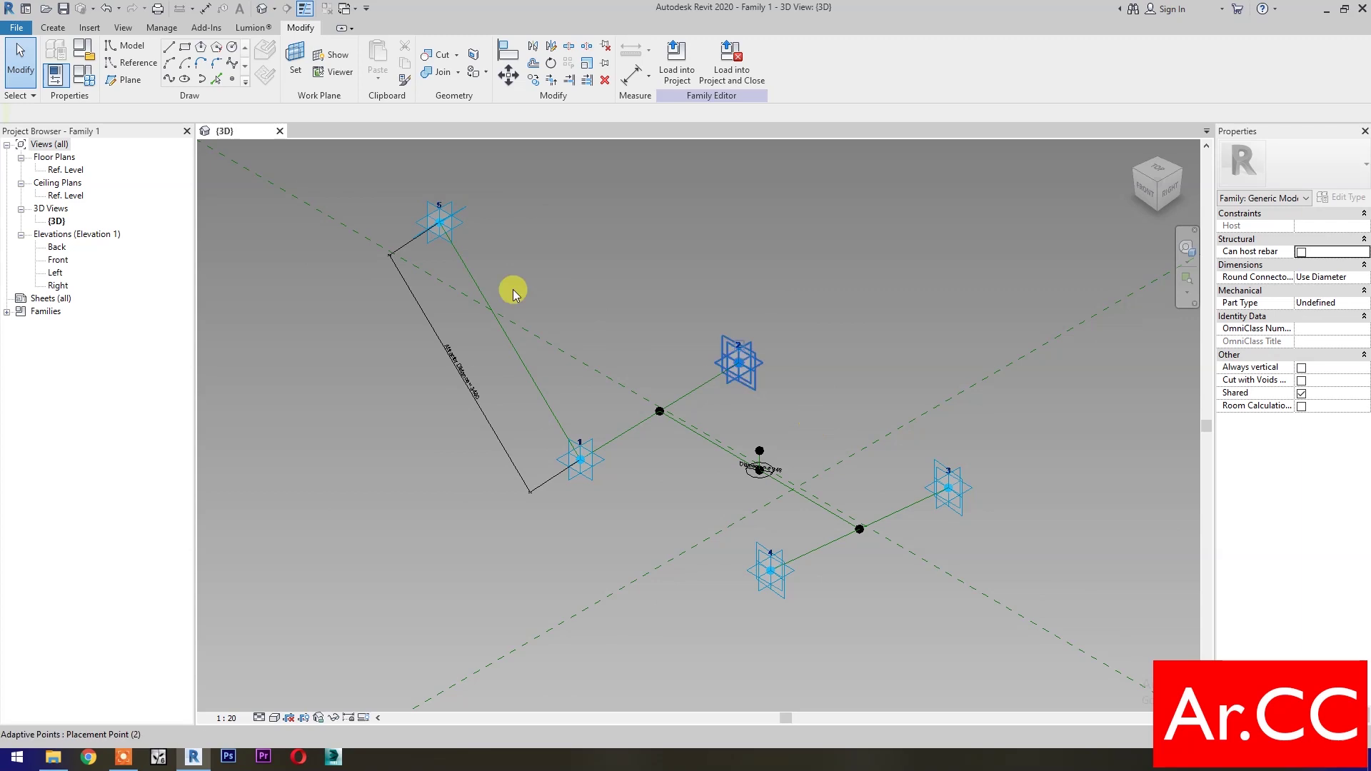
click(93, 77)
drag(189, 158, 223, 164)
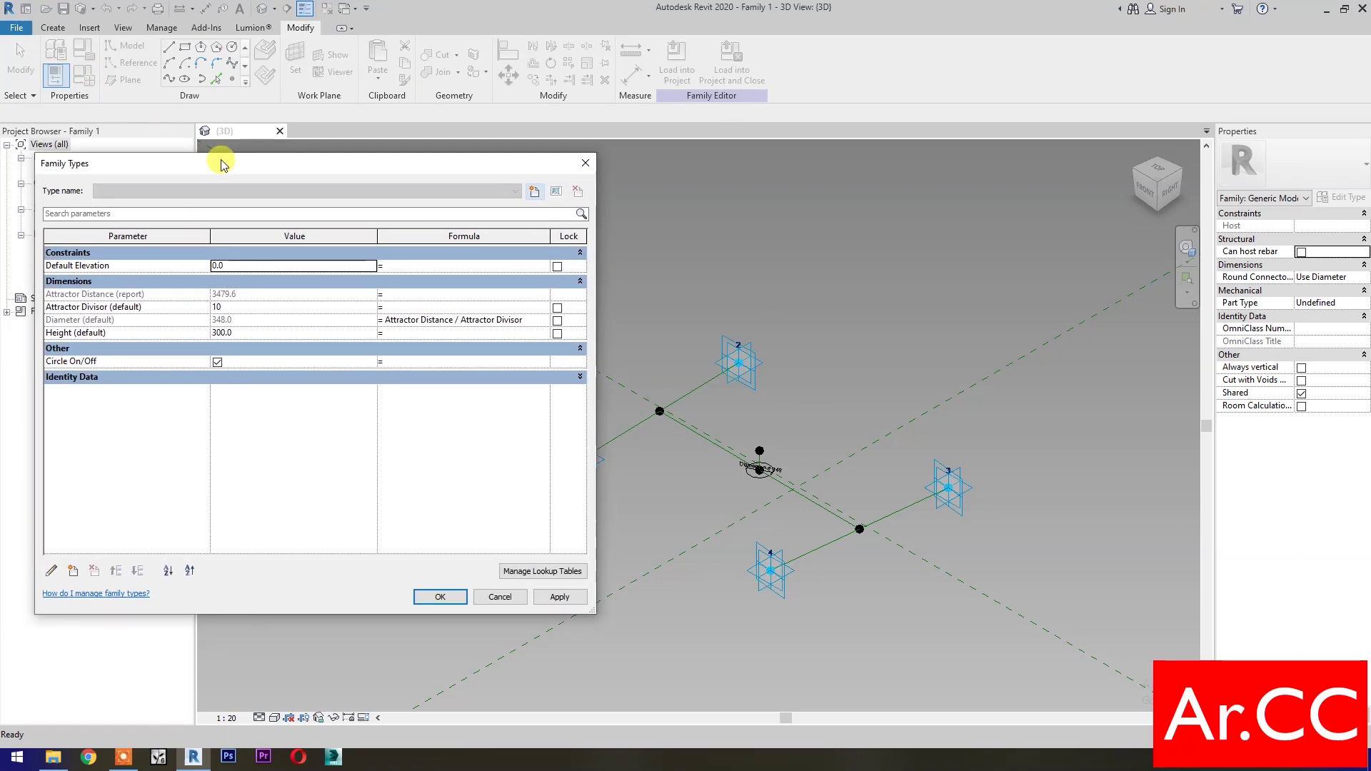
click(73, 571)
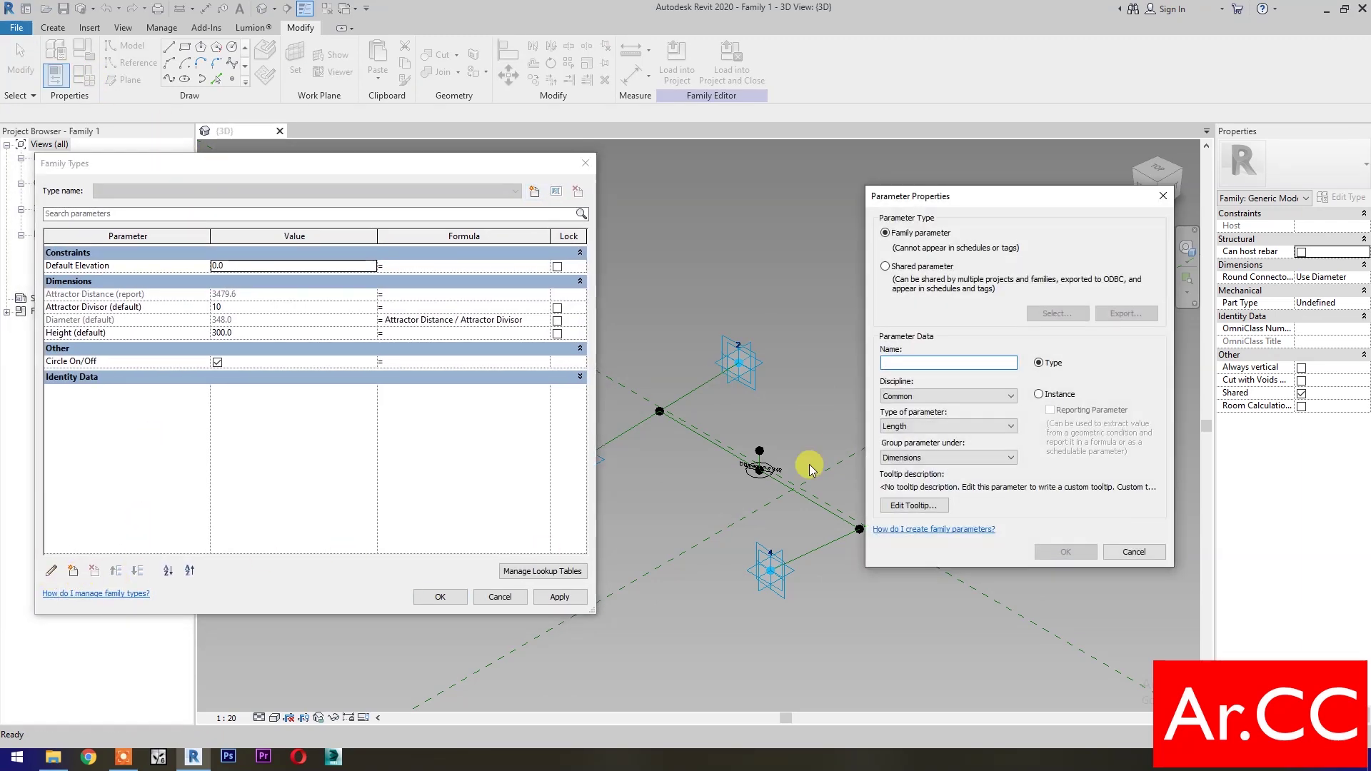
text(Height Multiplier)
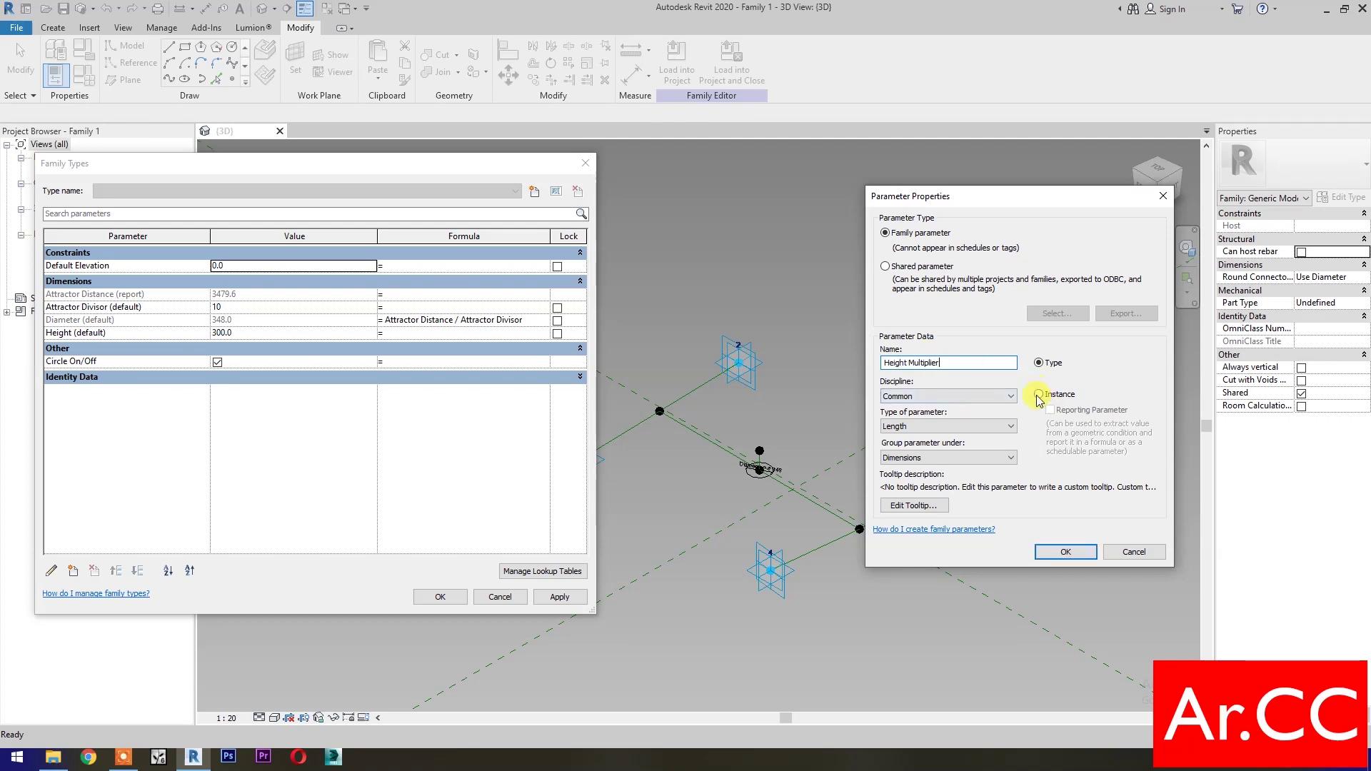
click(1038, 394)
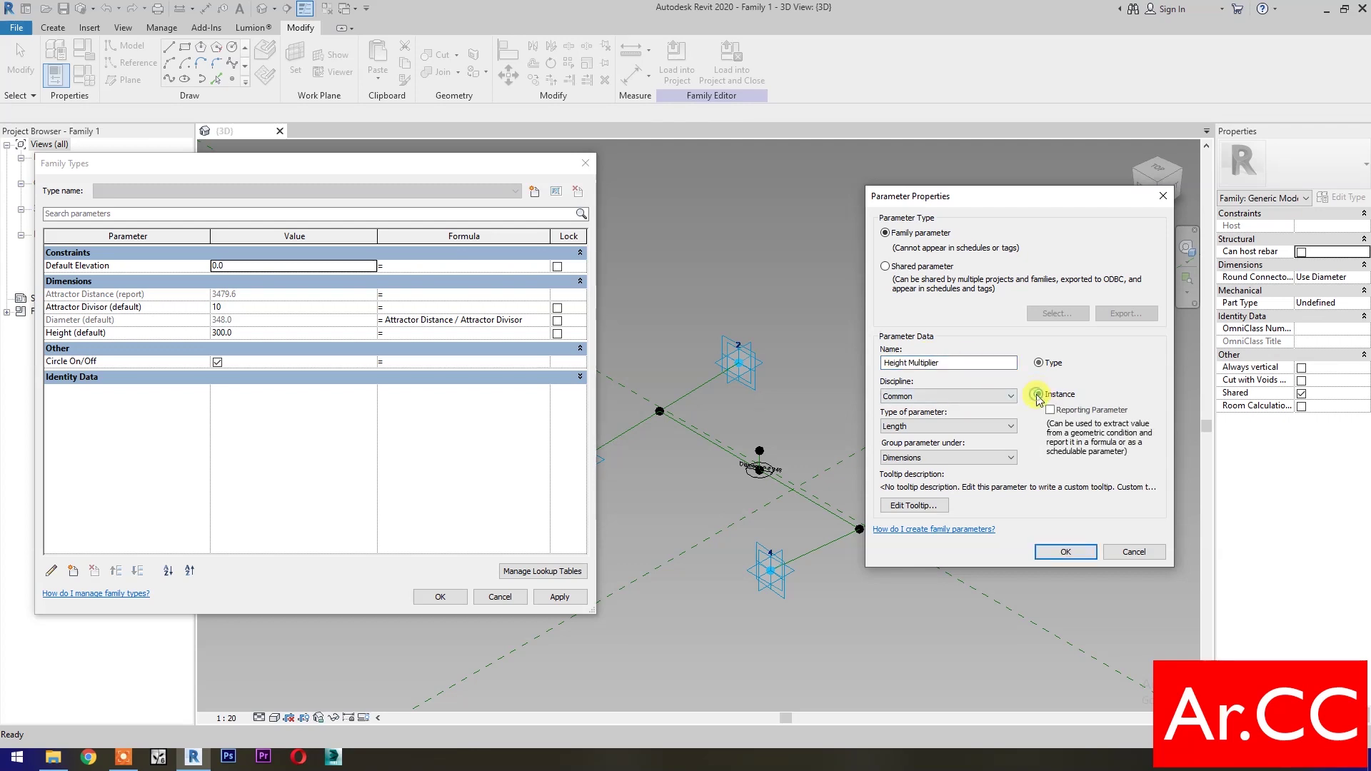
click(957, 427)
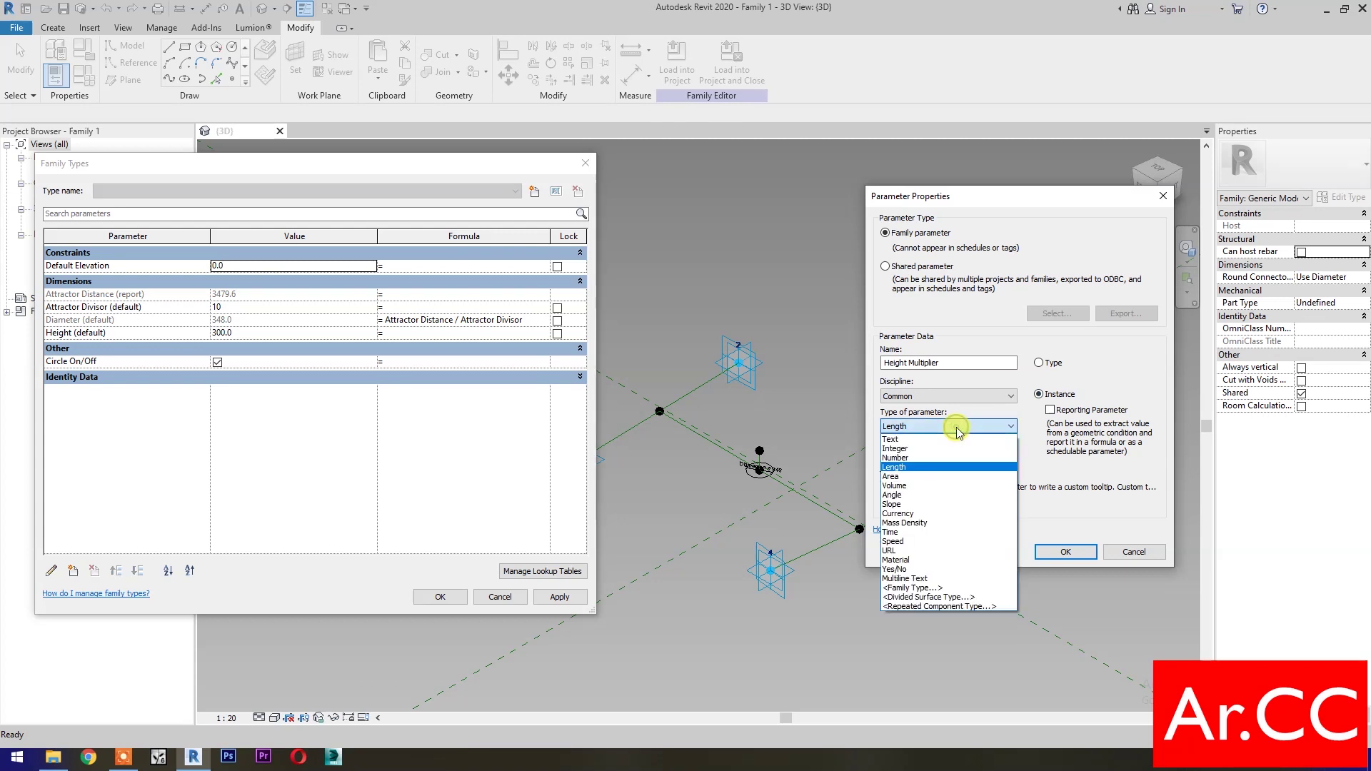
click(910, 448)
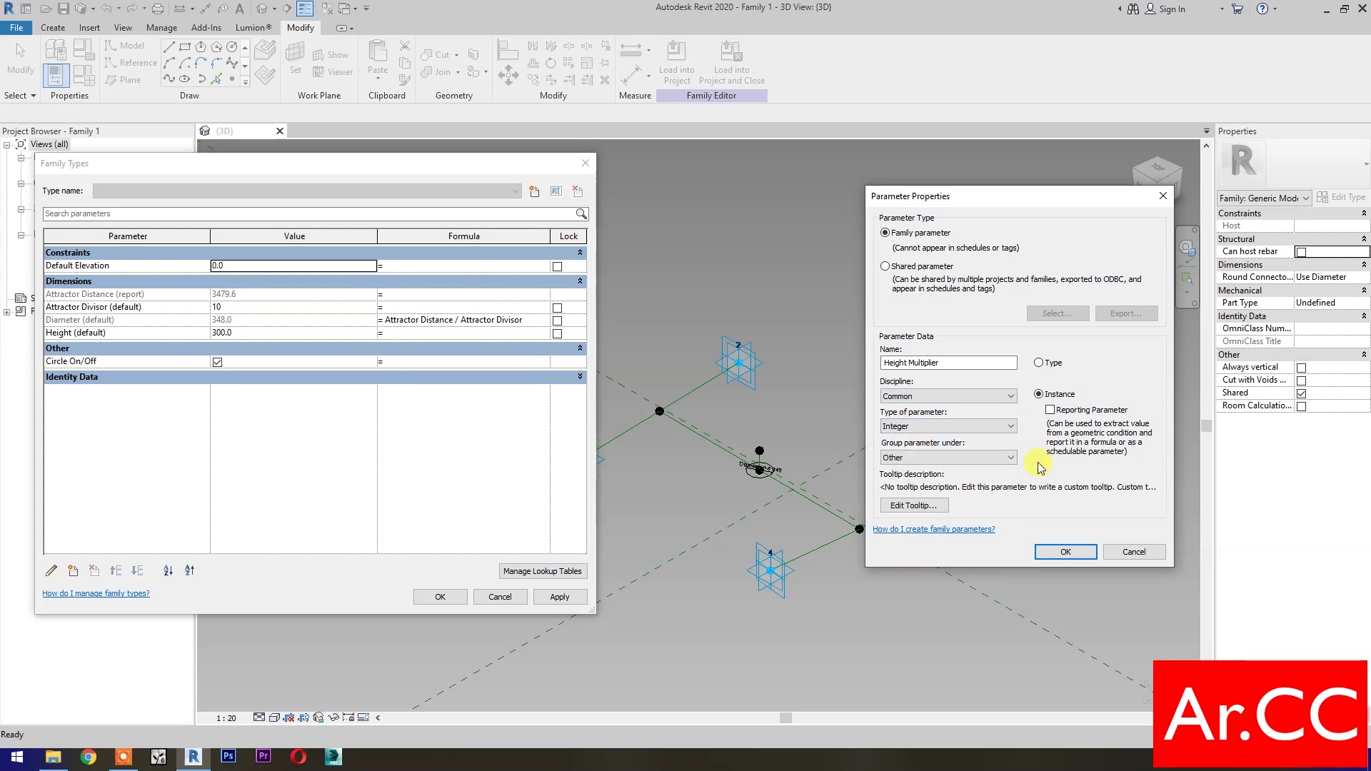
click(967, 458)
scroll(928, 514, up, 3)
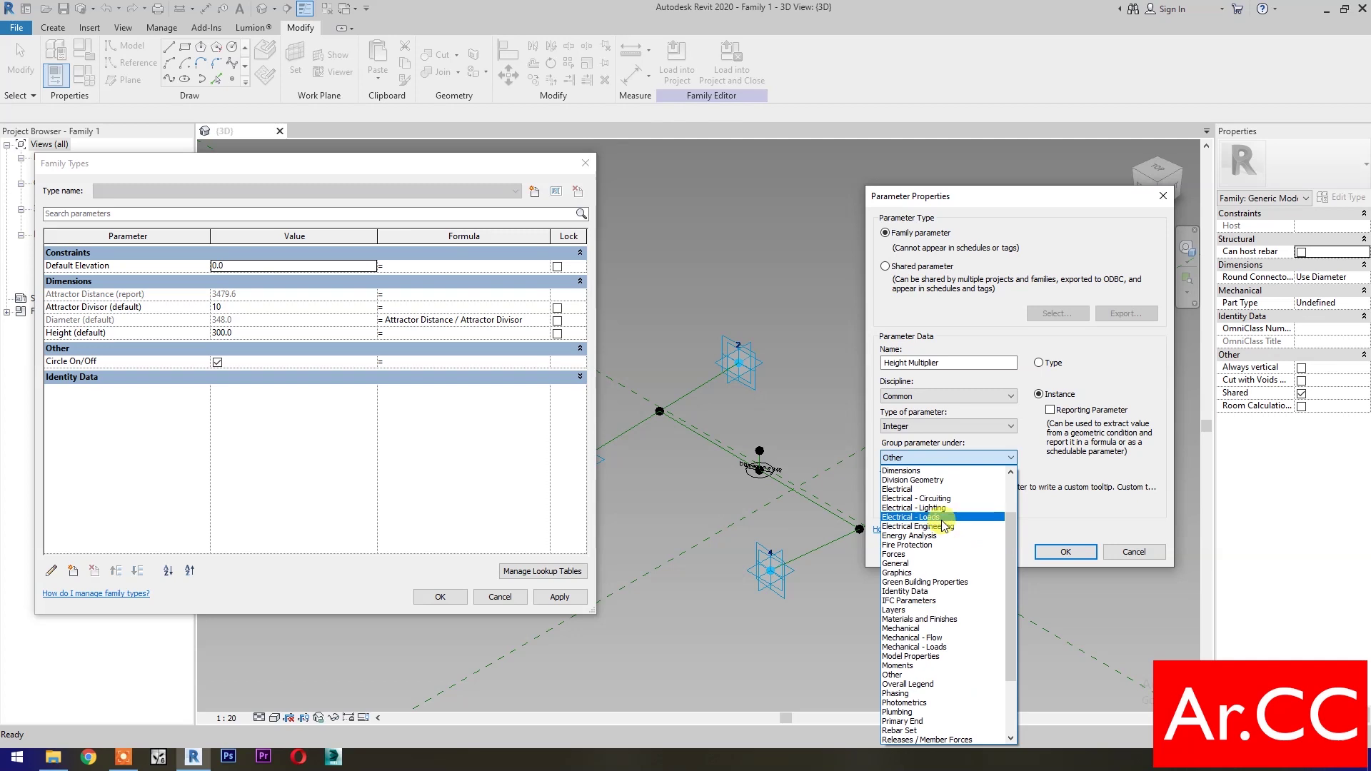
click(924, 471)
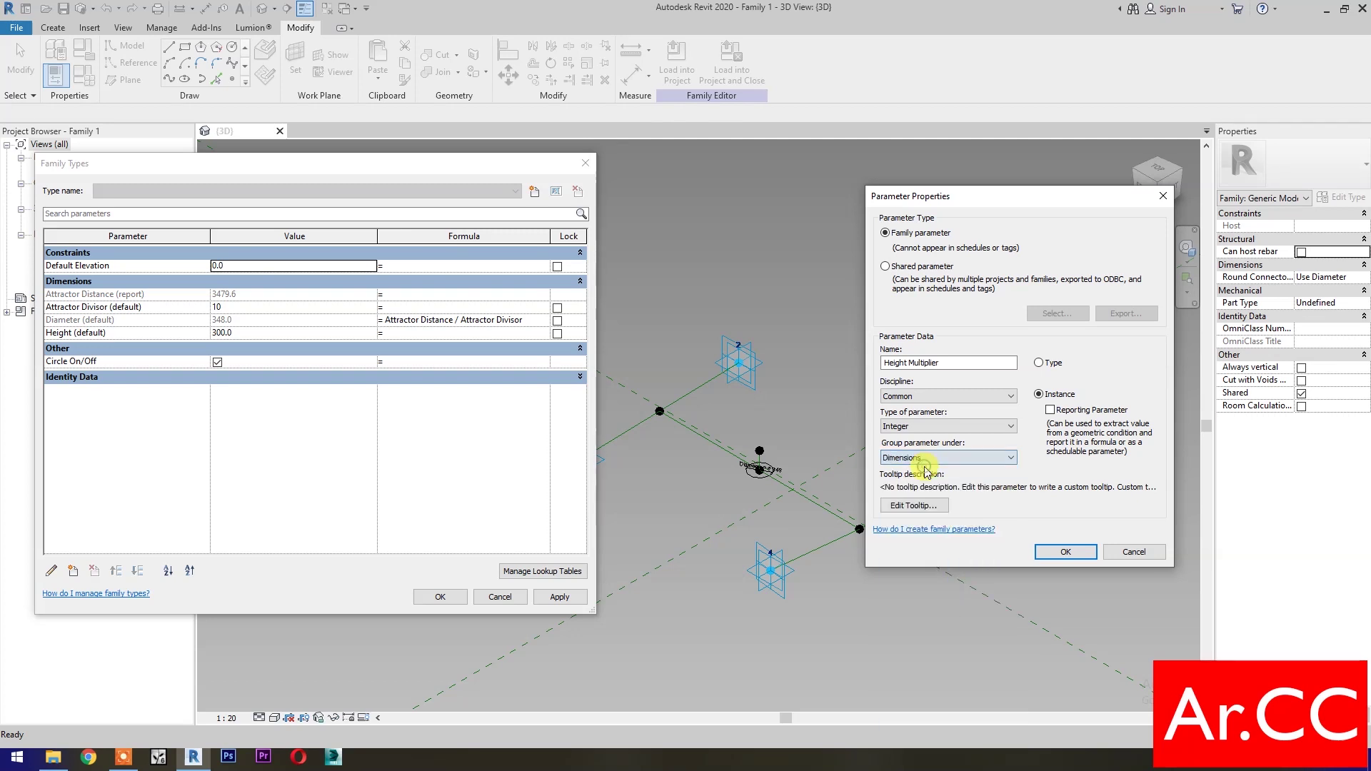
click(1065, 552)
Set Height Multiplier to 2 and apply the formula (Attractor Distance / Attractor Divisor) * Height Multiplier to the Height parameter
click(254, 345)
text(2)
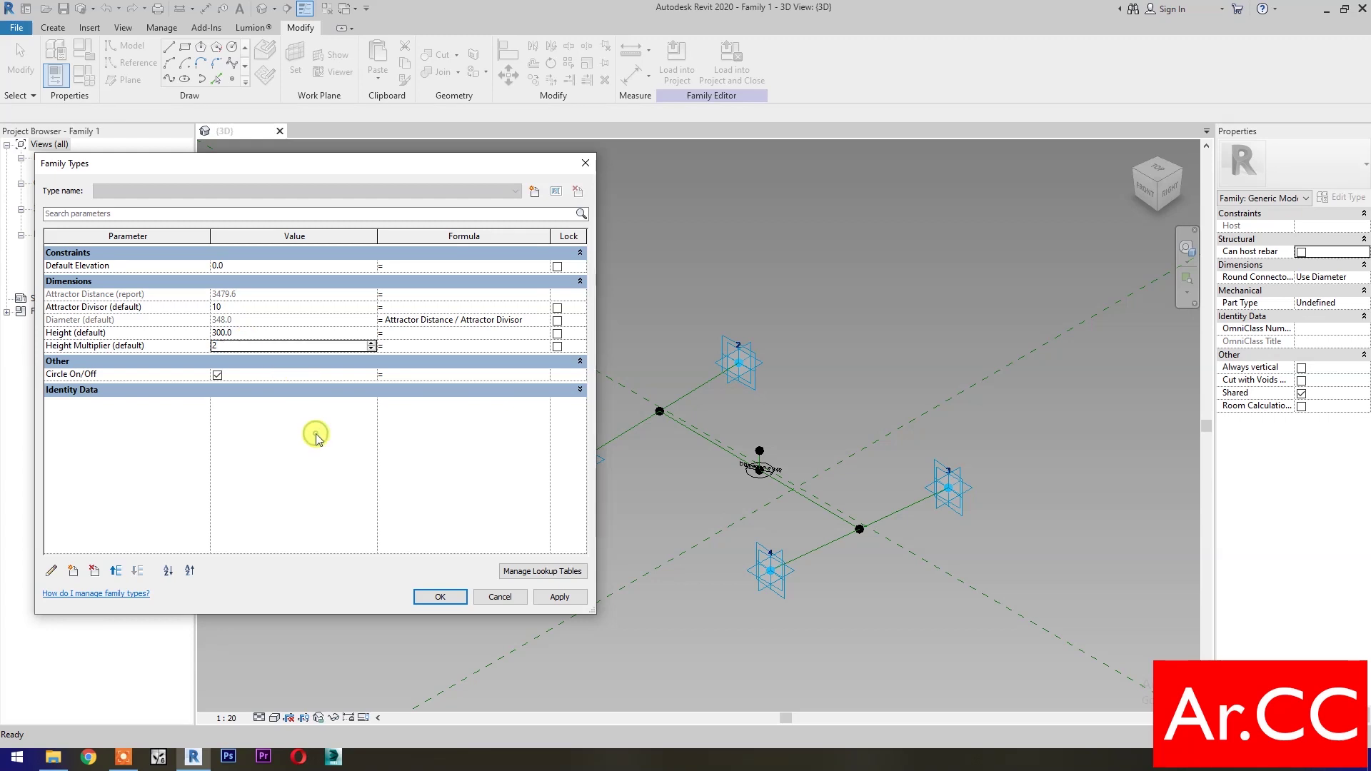
click(534, 319)
key(ctrl+c)
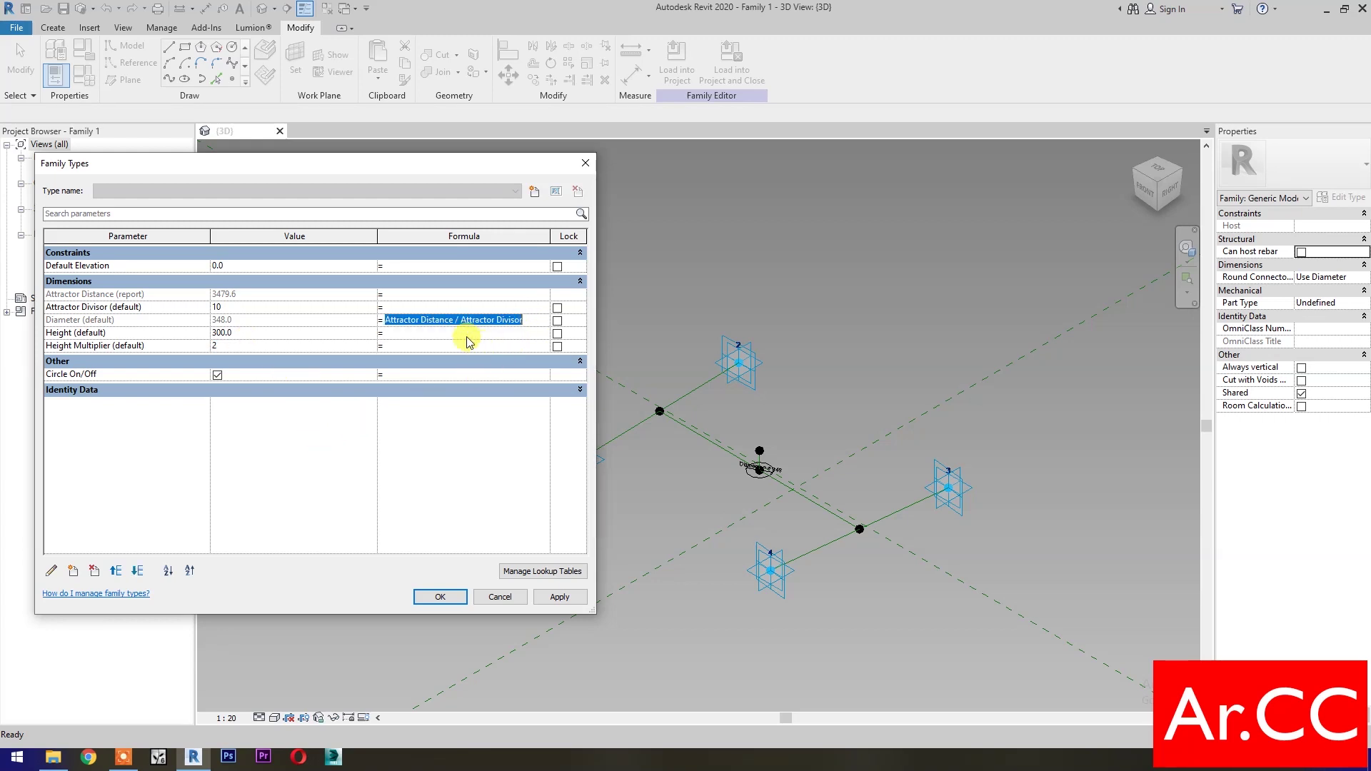
click(433, 333)
key(ctrl+v)
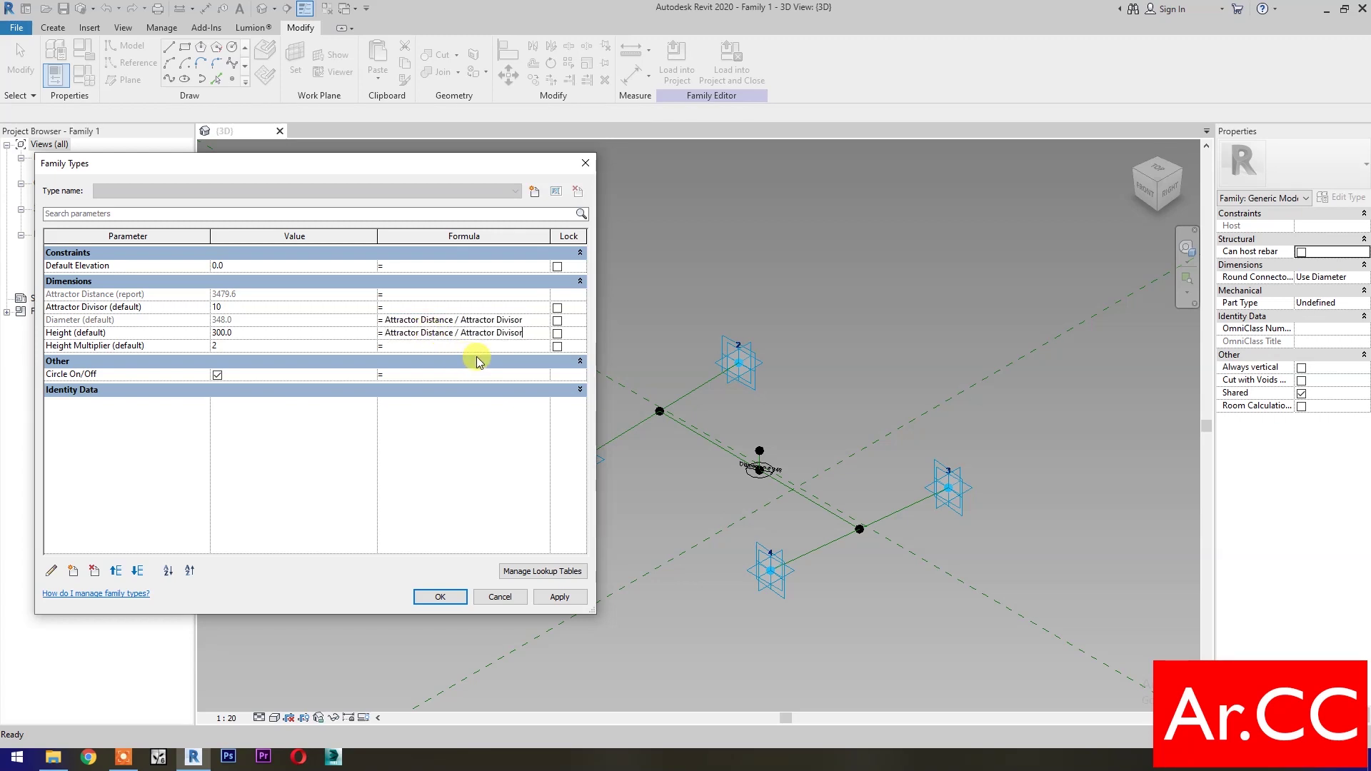
text())
click(386, 332)
text((*Height Multiplier)
click(473, 467)
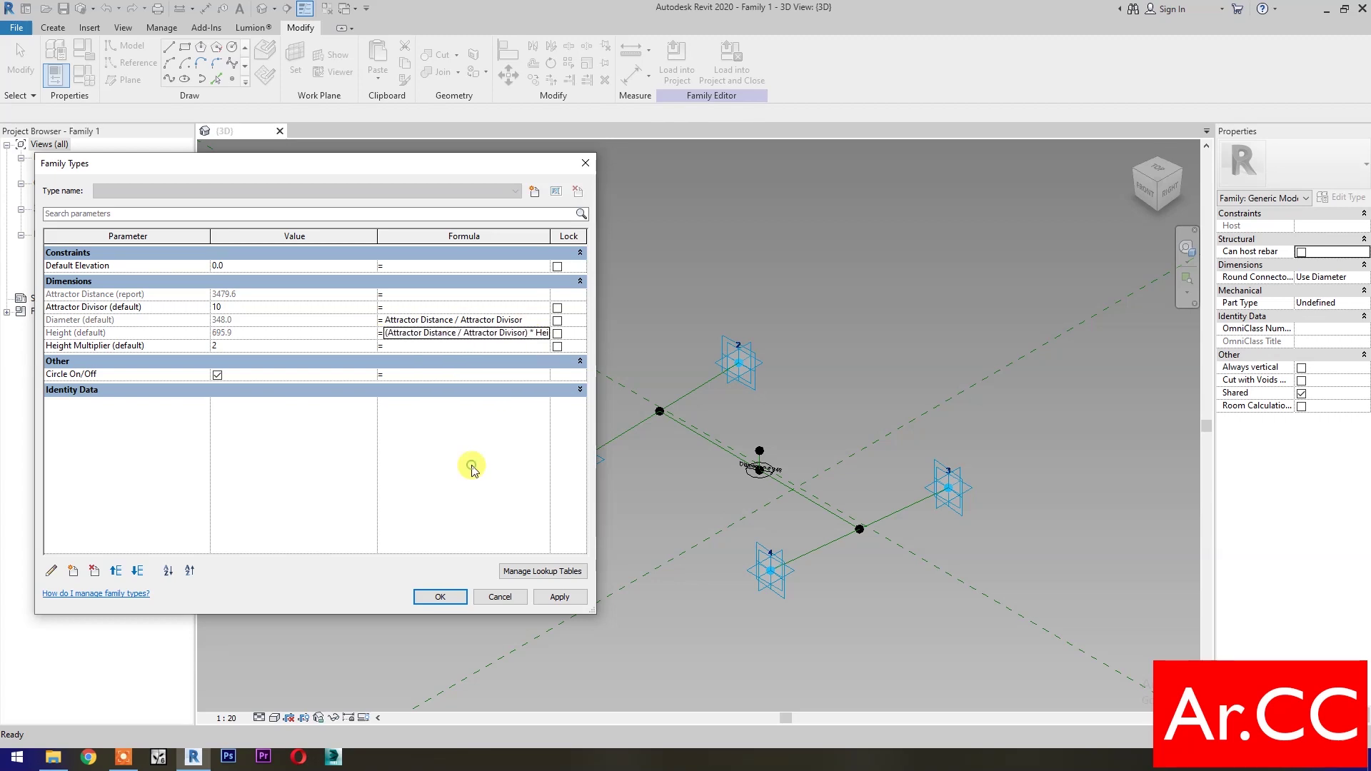
click(457, 598)
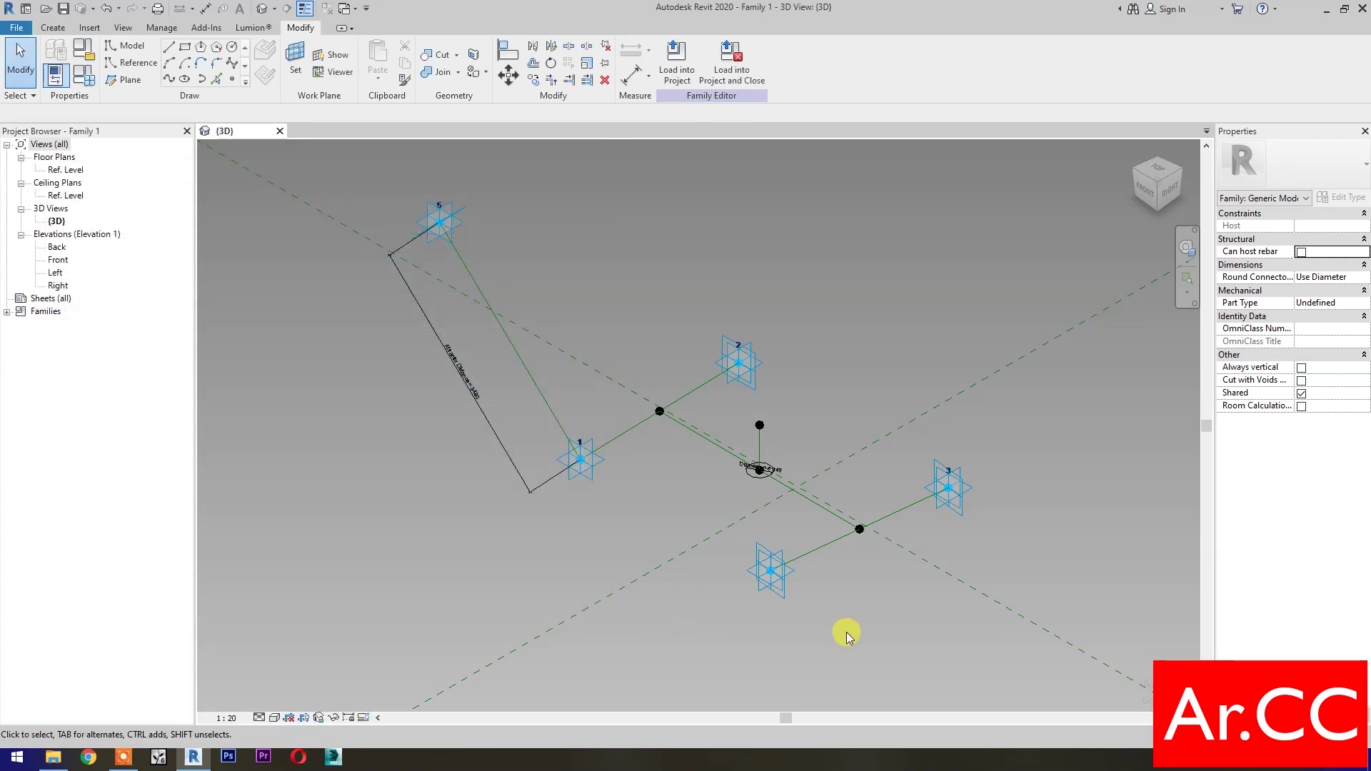
Turn off Shared and enable Always vertical for the family, then save it to the Desktop as Adaptive Circle Profile
click(1301, 394)
click(1301, 368)
key(ctrl+s)
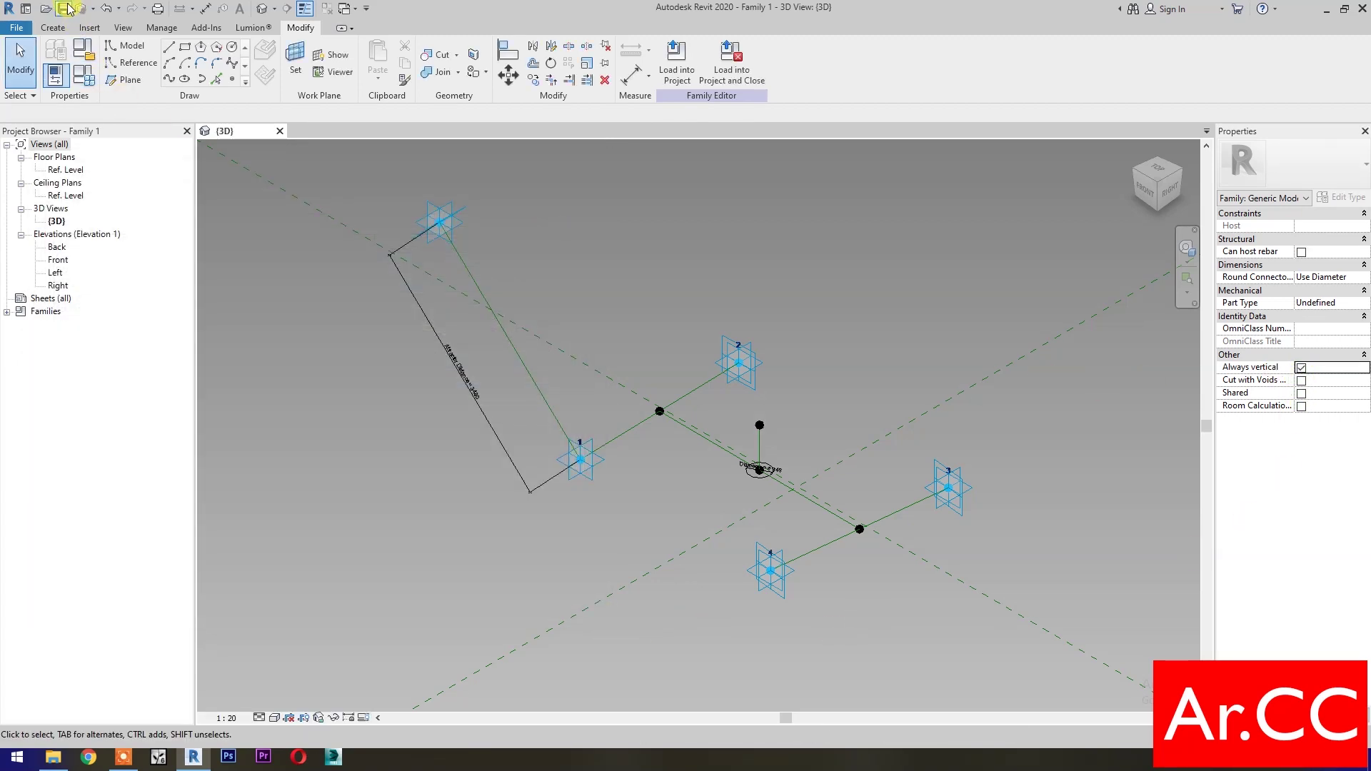
click(582, 605)
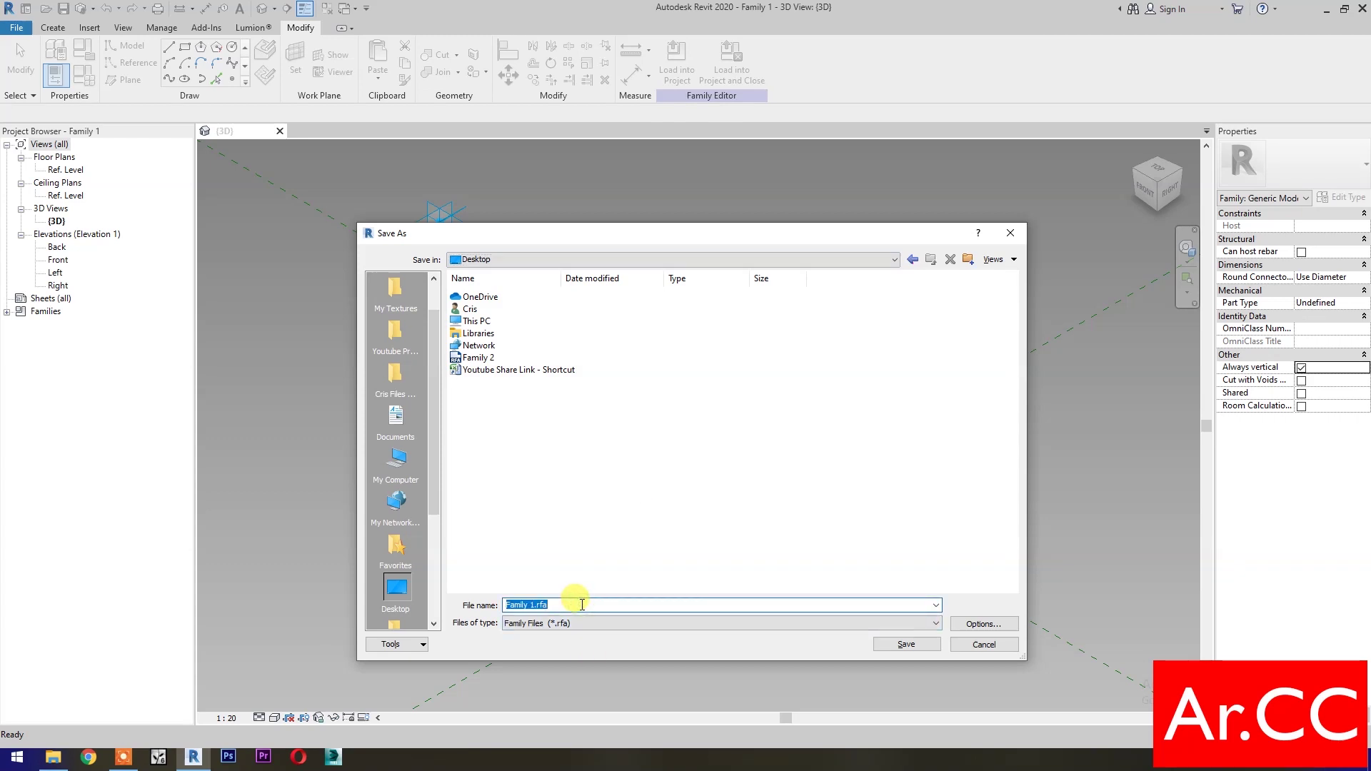
text(Ada)
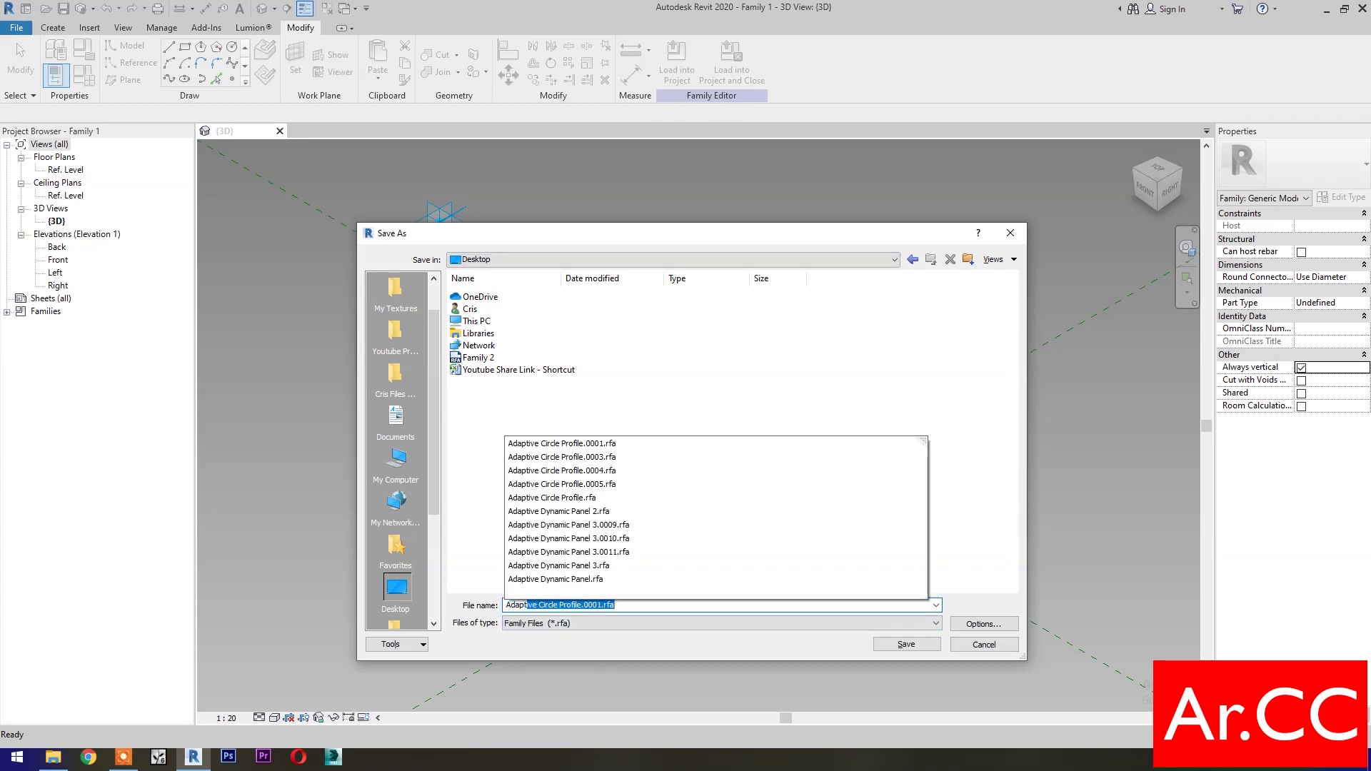
text(ptive Circle Pr)
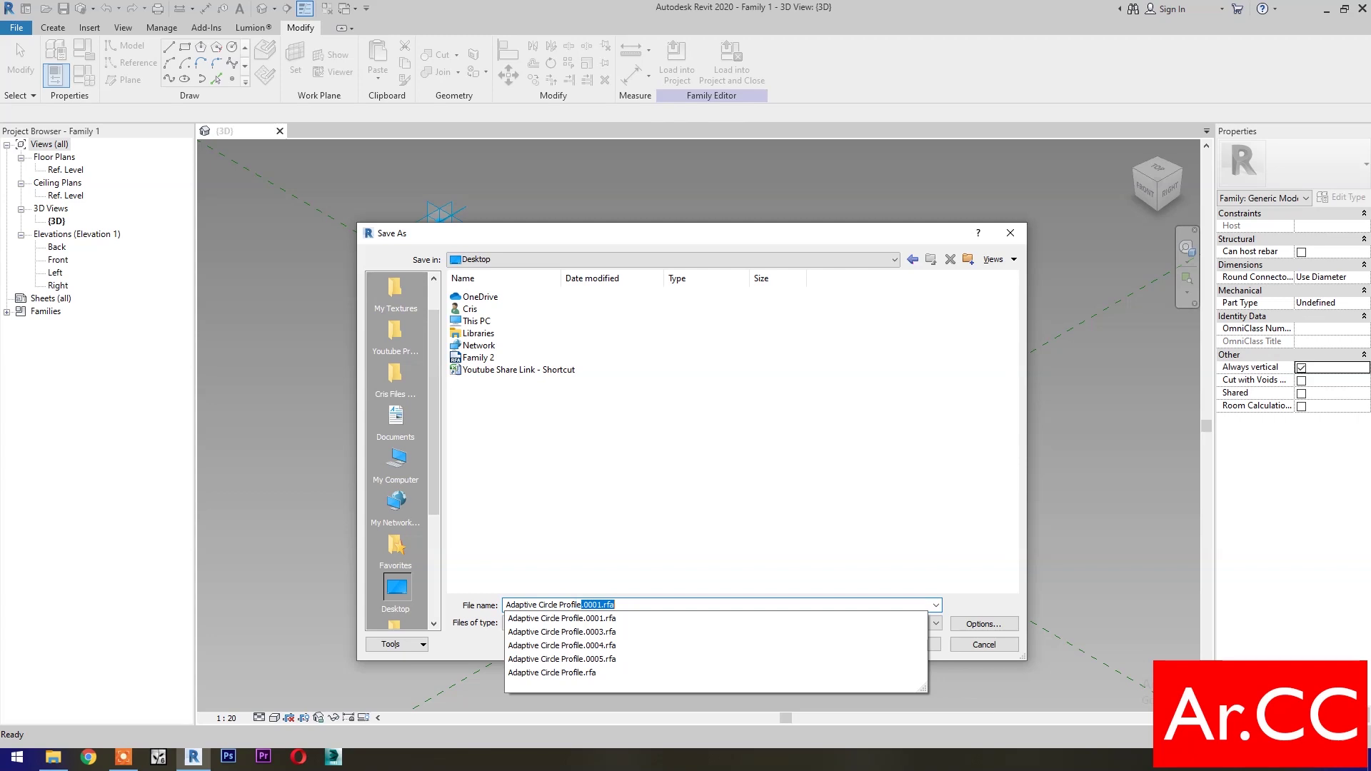
text(ofile)
key(BackSpace)
key(Return)
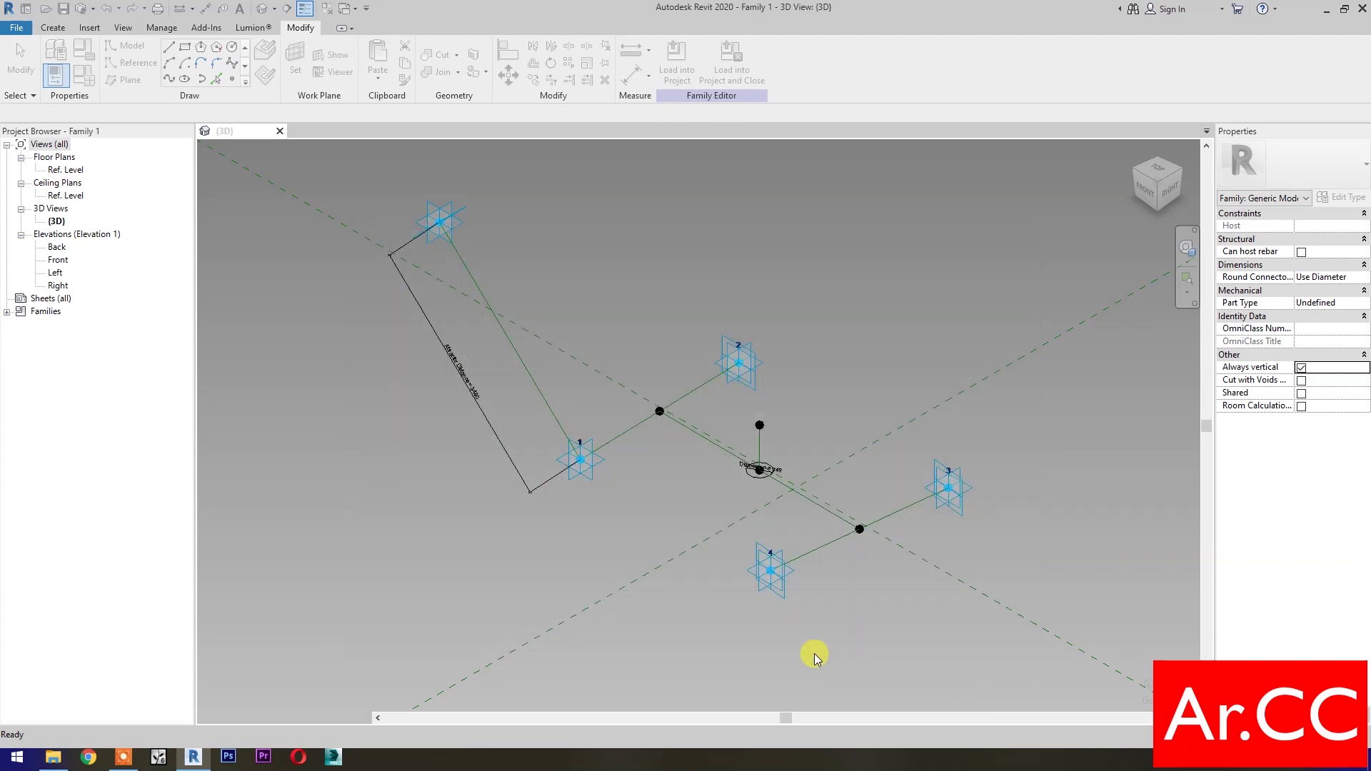
Create a new family from the Metric Generic Model Pattern Based template
click(17, 27)
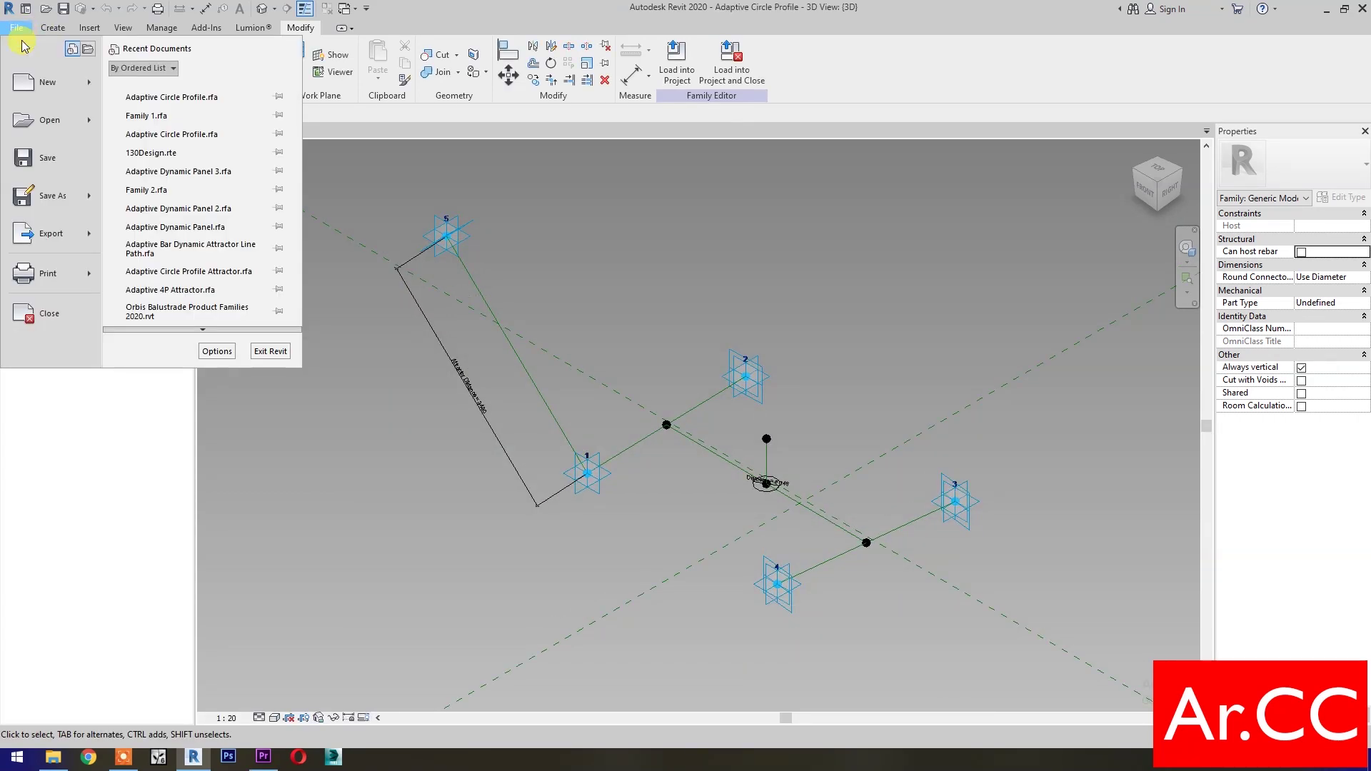
mouse_move(45, 84)
click(152, 127)
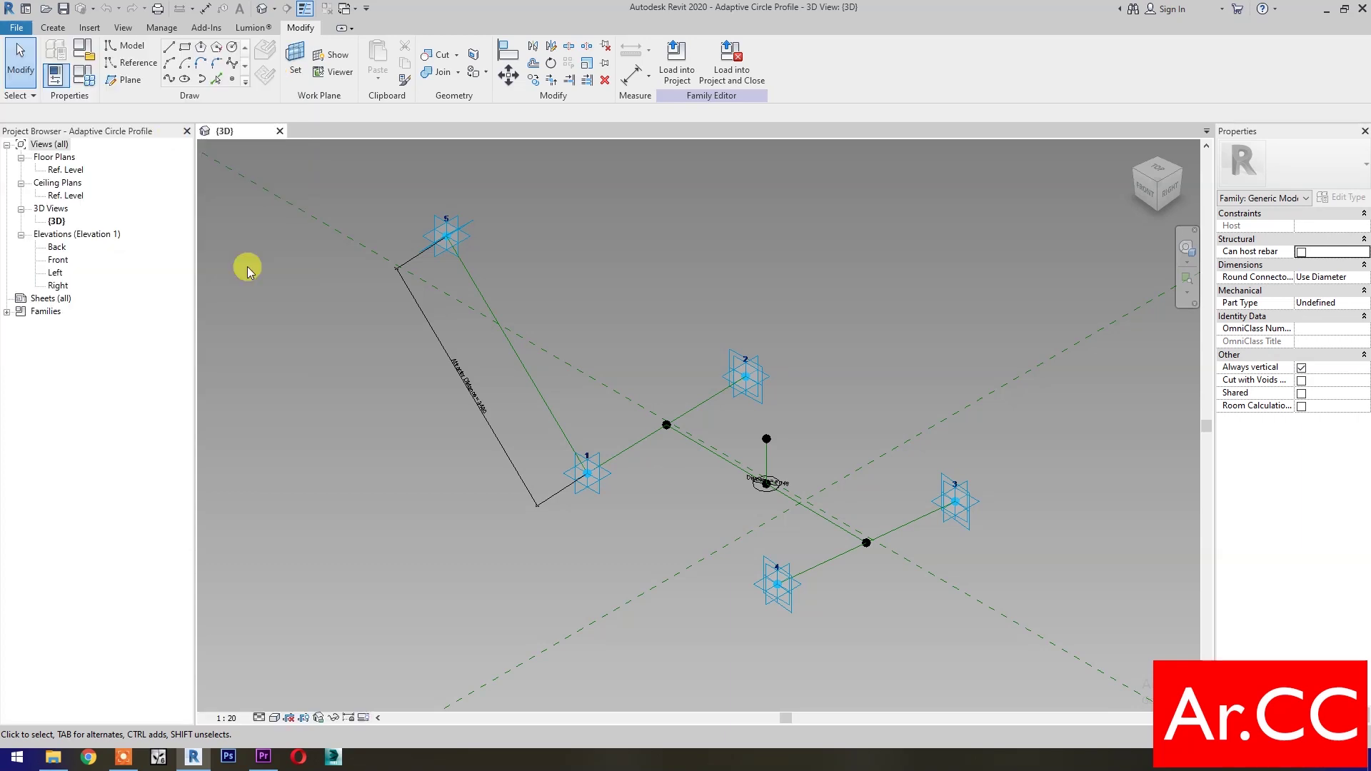
scroll(664, 406, down, 1)
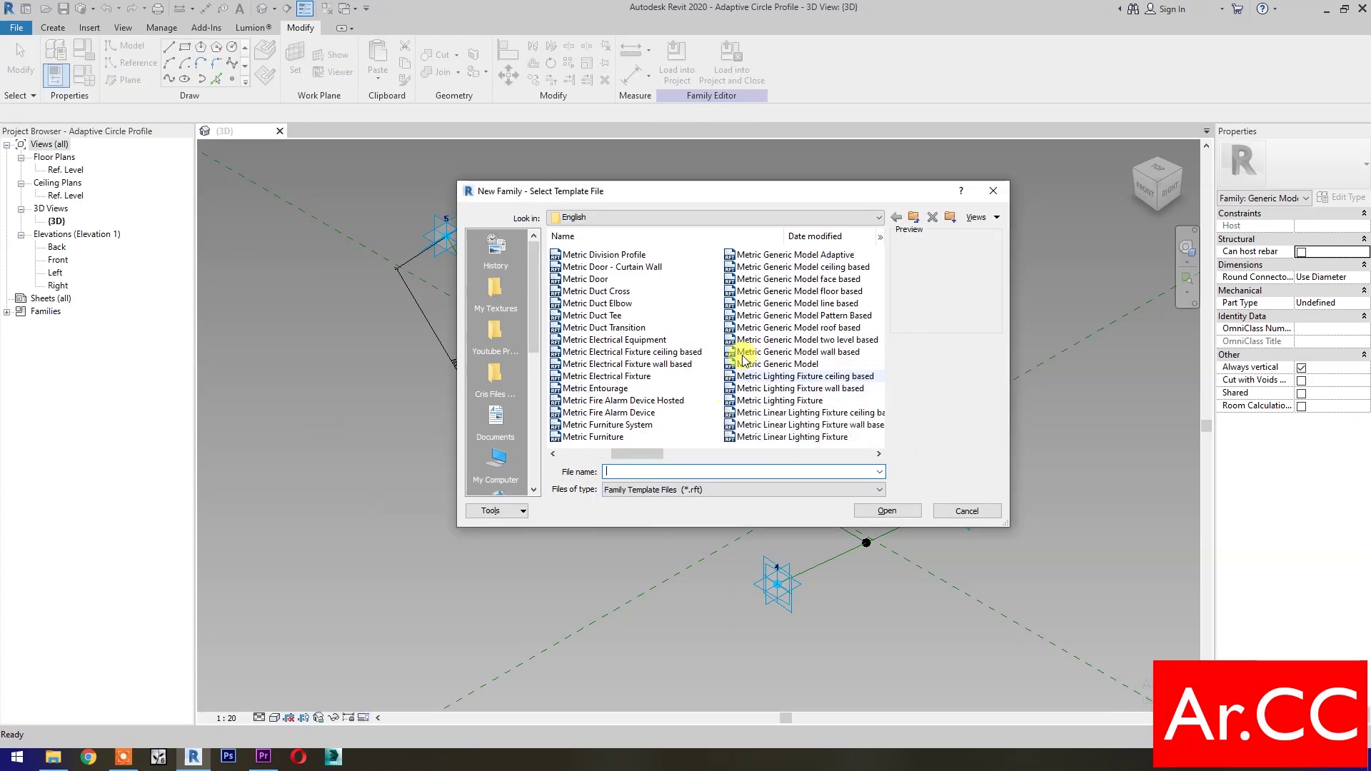
click(790, 315)
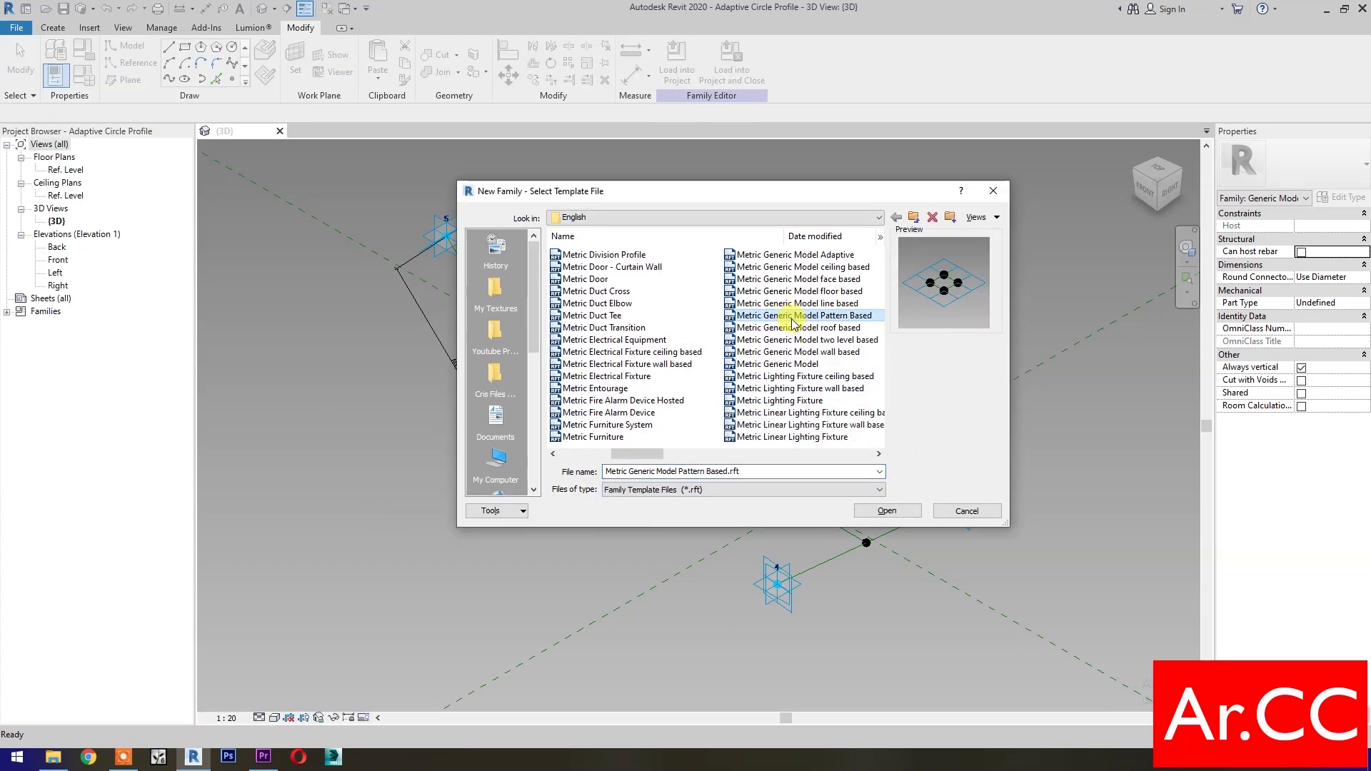
click(881, 508)
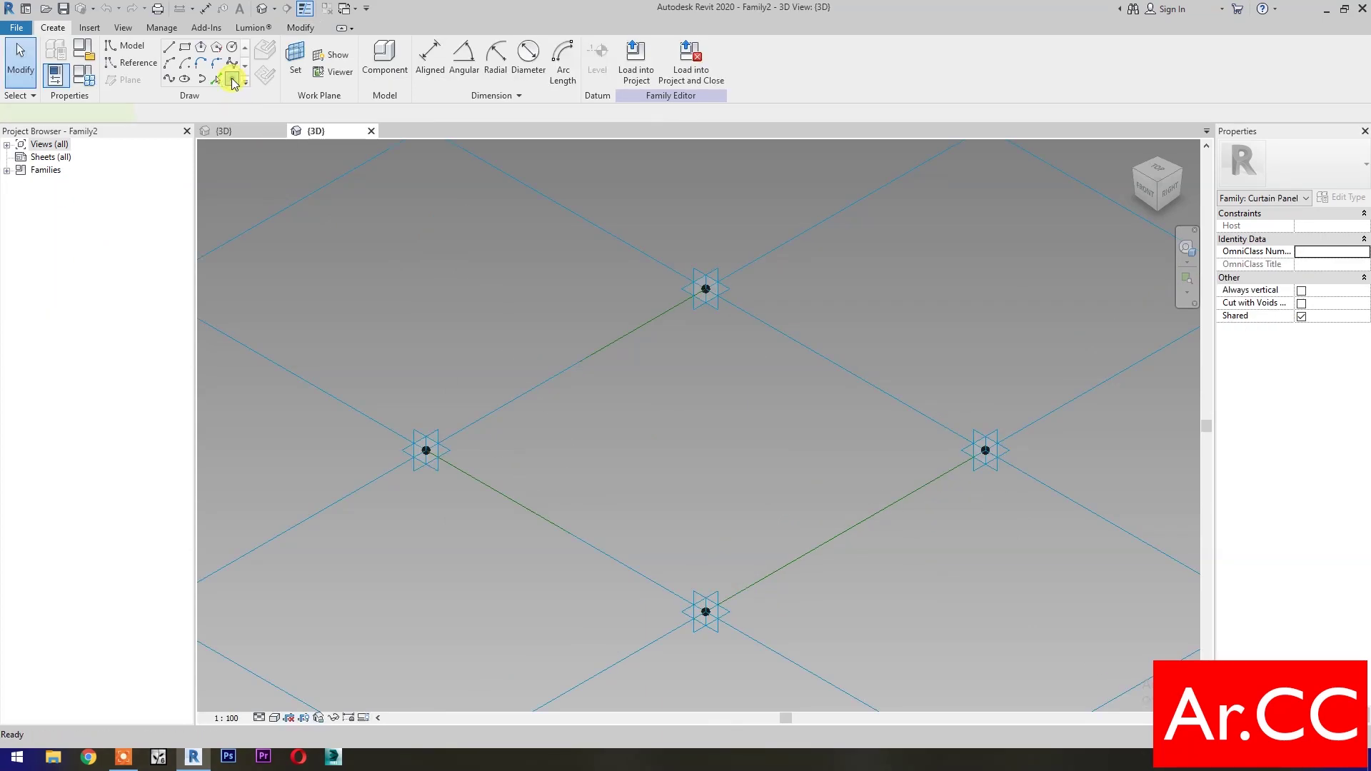
Place a reference point on each adaptive point at the panel's left and right corners, using the adaptive point's plane as work plane
click(234, 81)
key(Escape)
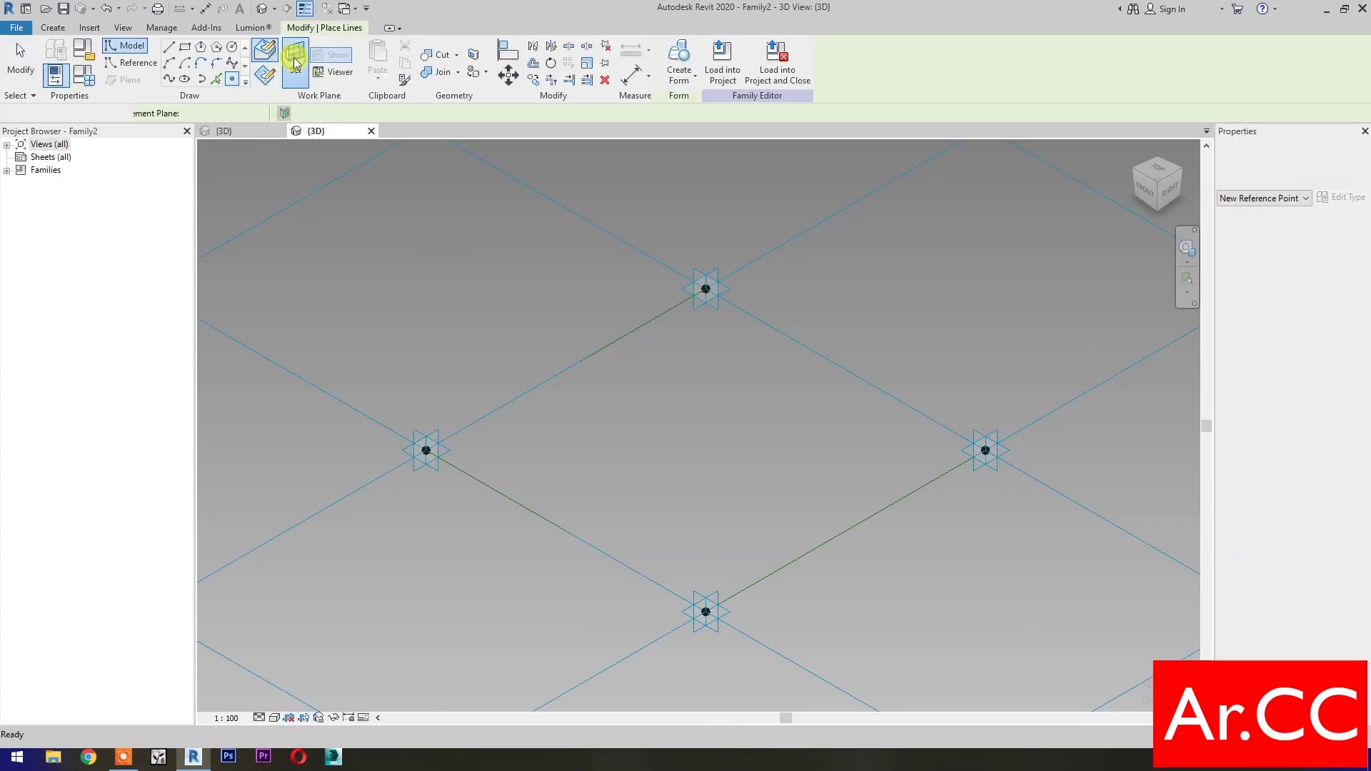
click(401, 451)
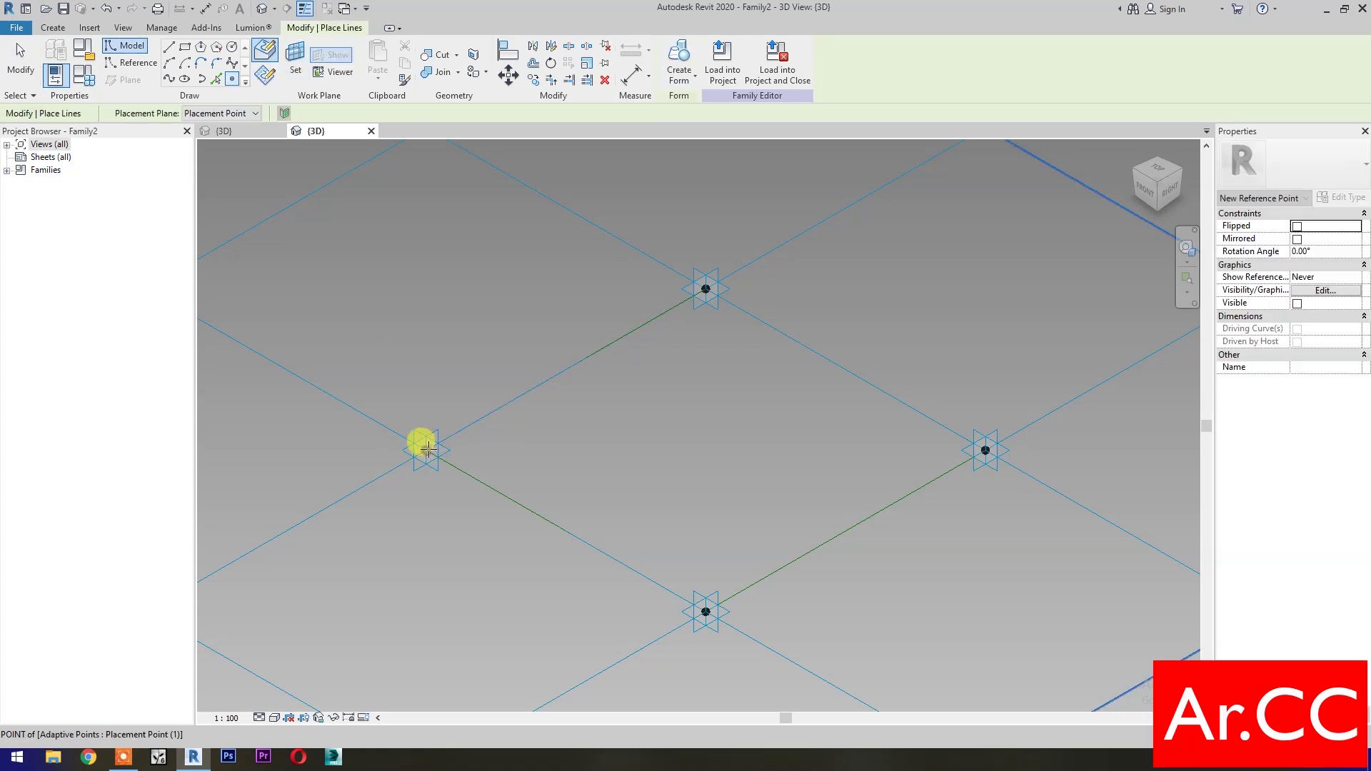
key(Escape)
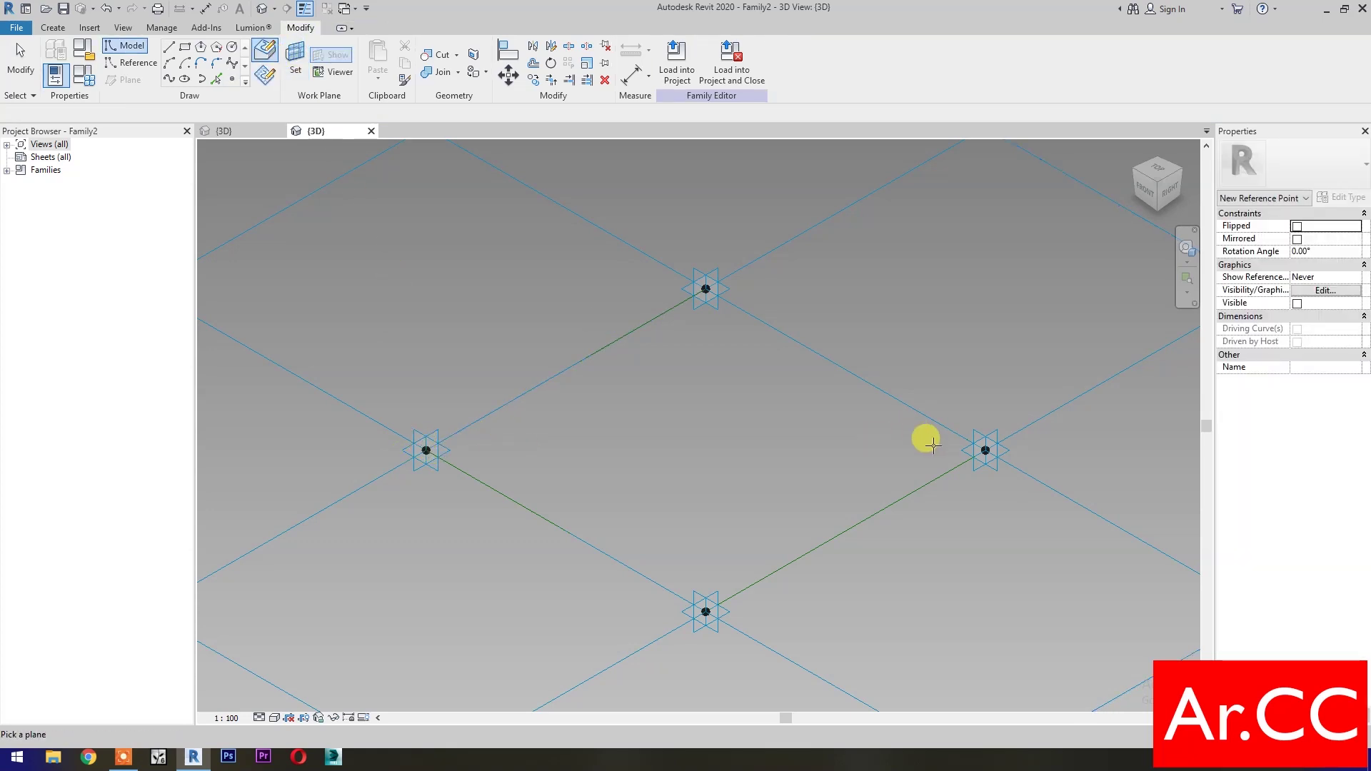
key(Return)
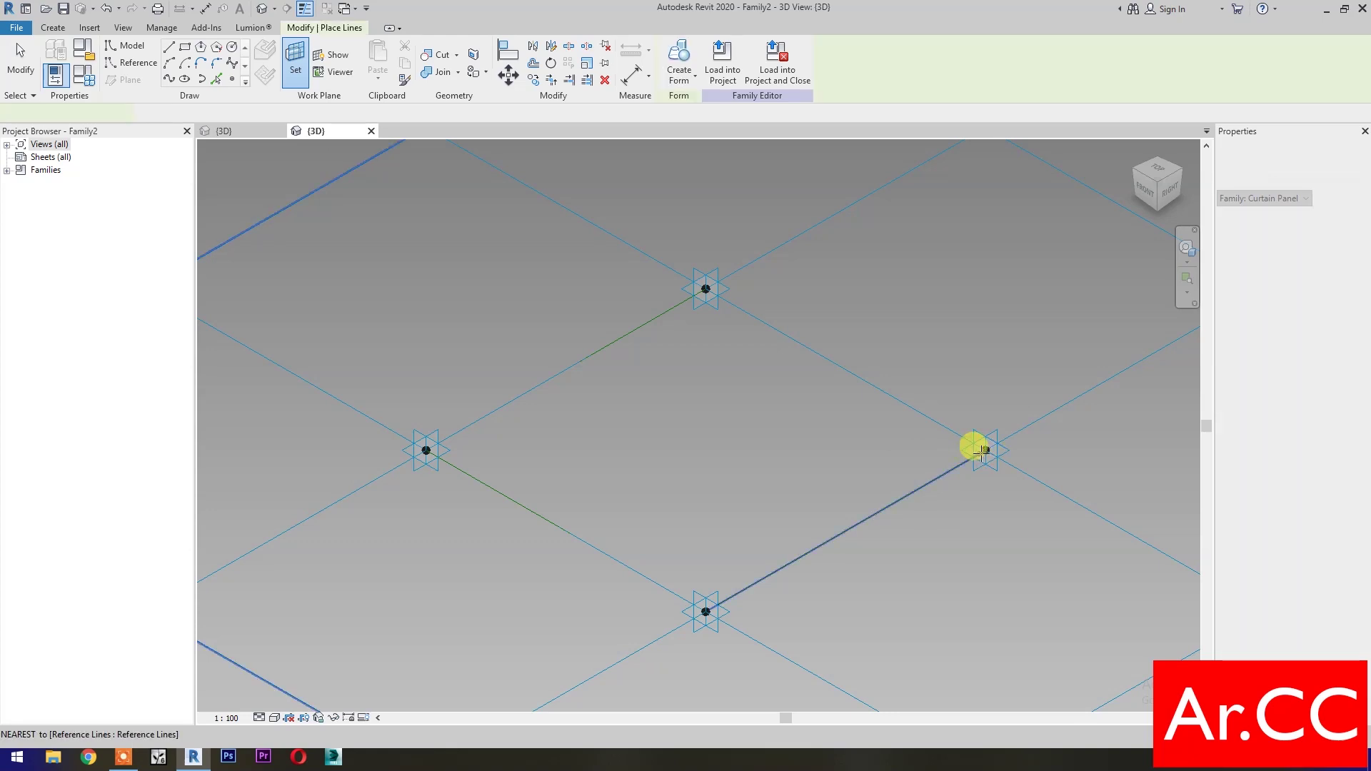
key(Escape)
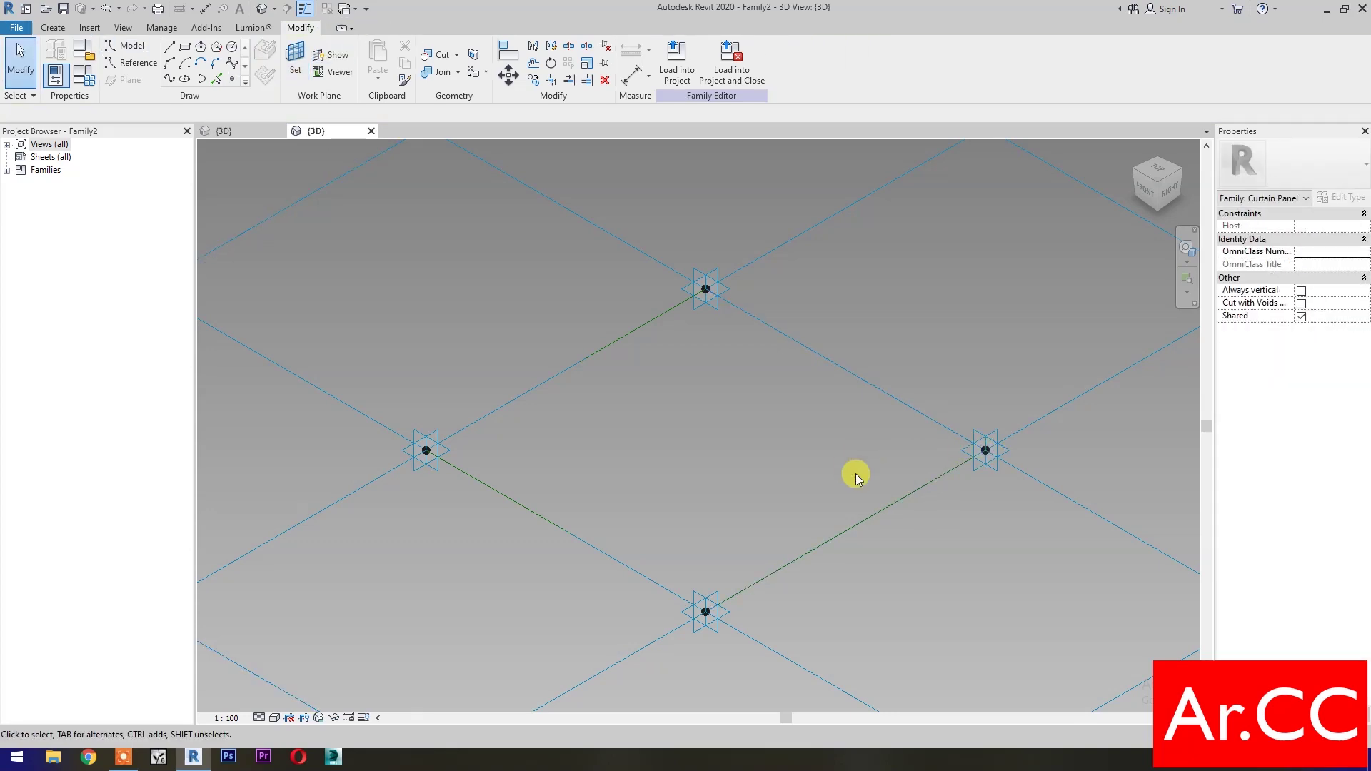
Filter the selection at the left and right corners to the two reference points only and set their Offset to 500
drag(341, 374, 1102, 516)
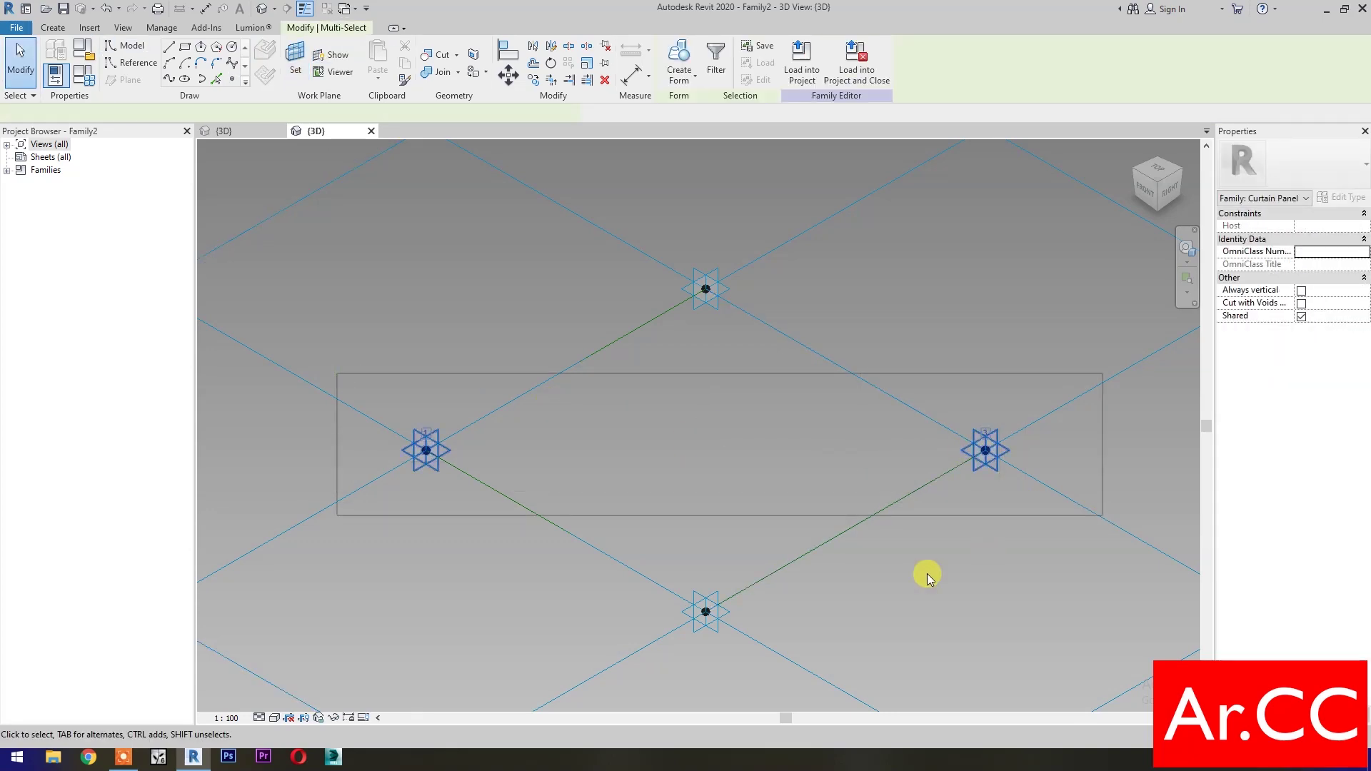
click(715, 61)
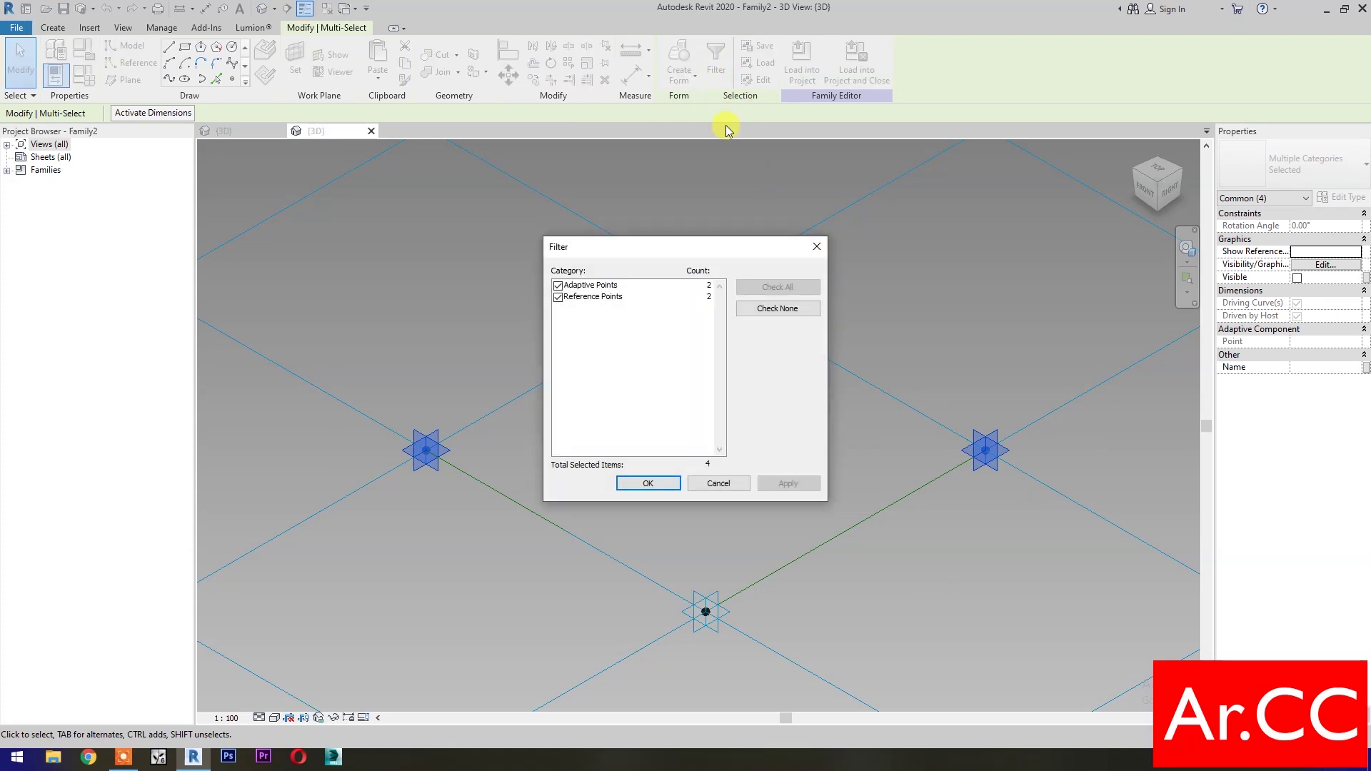
click(776, 310)
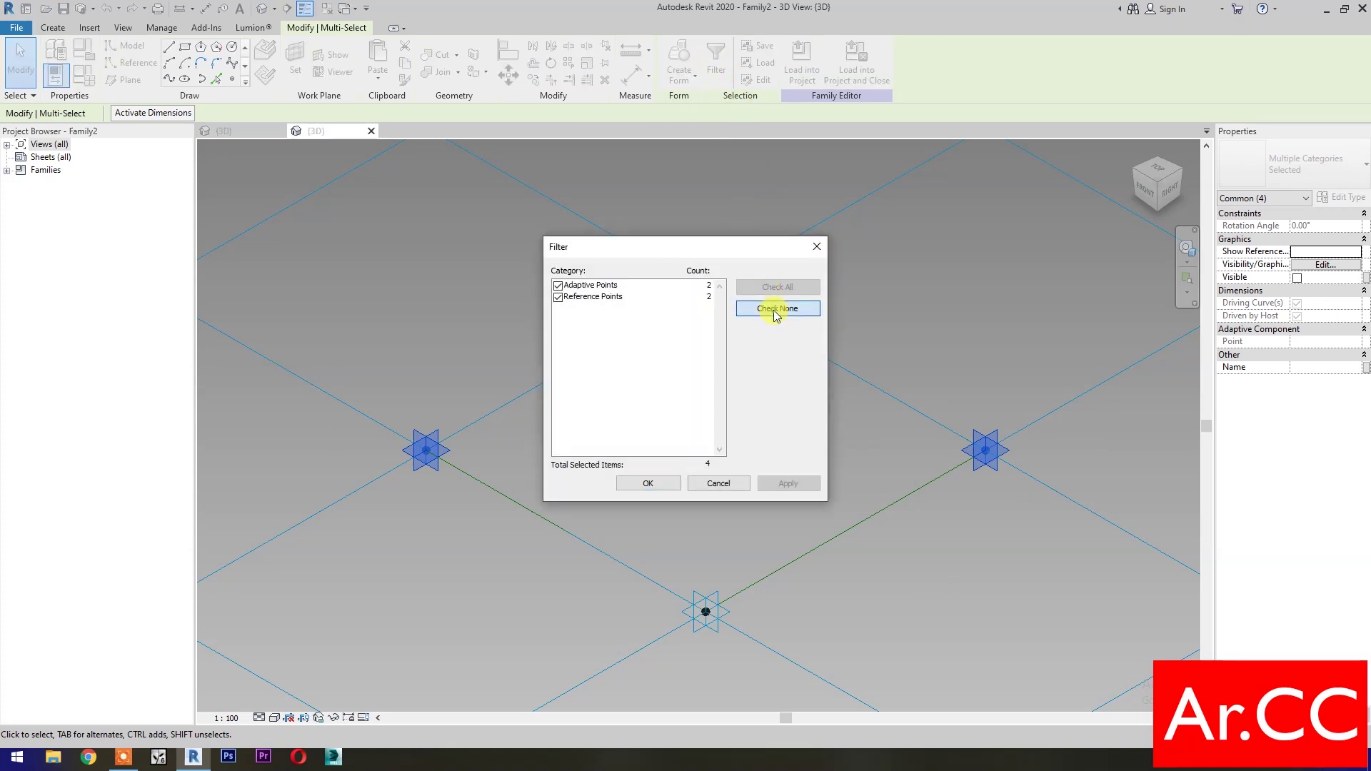
click(557, 297)
click(648, 483)
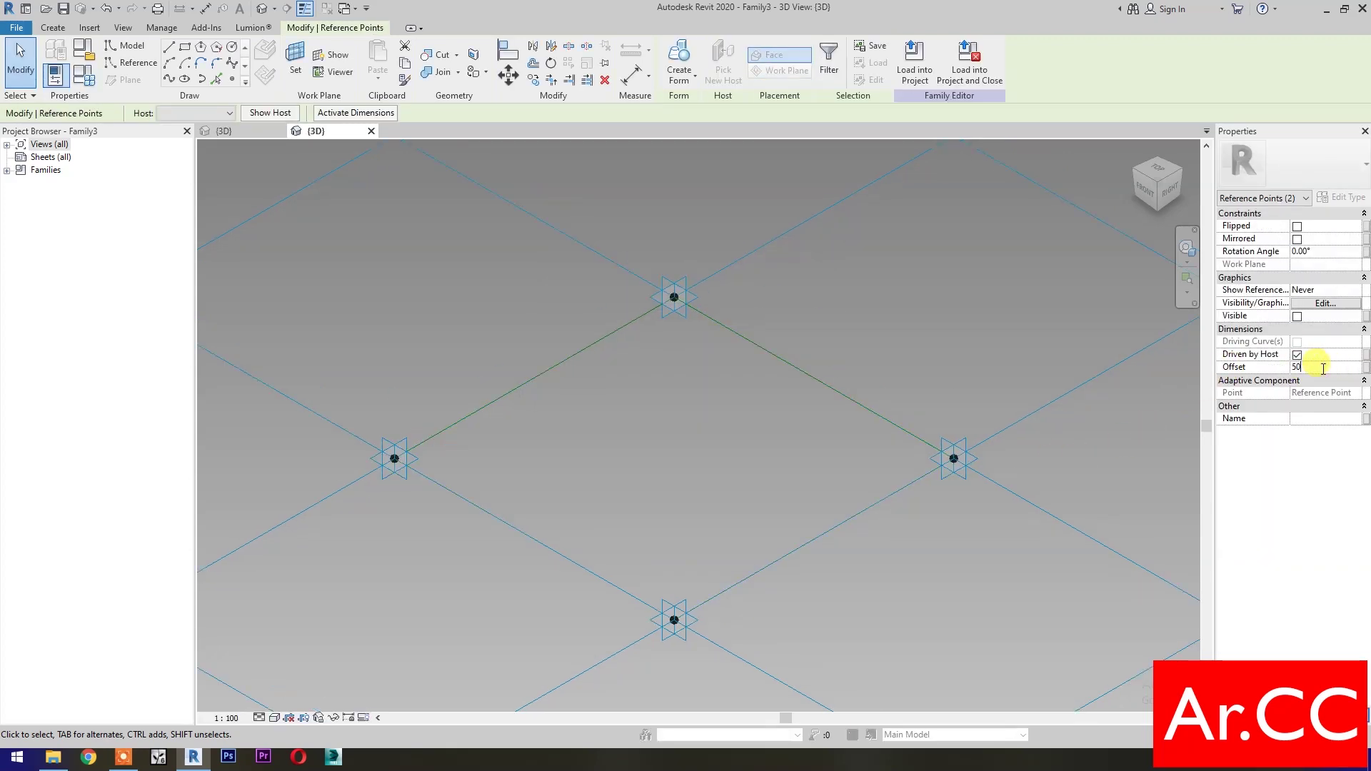
Associate the points' offset with a new instance family parameter named Offset, grouped under Dimensions
click(1364, 369)
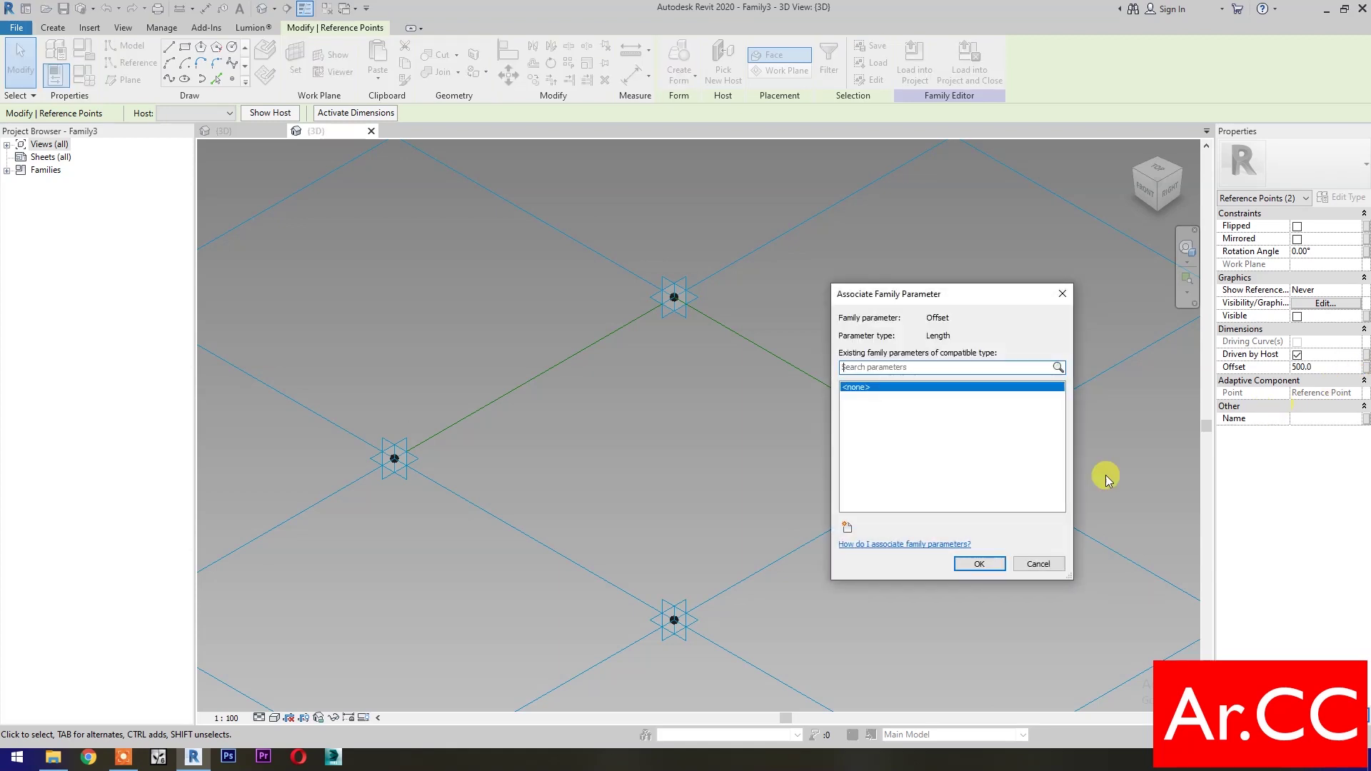
click(848, 529)
click(1042, 399)
click(962, 366)
text(Offset)
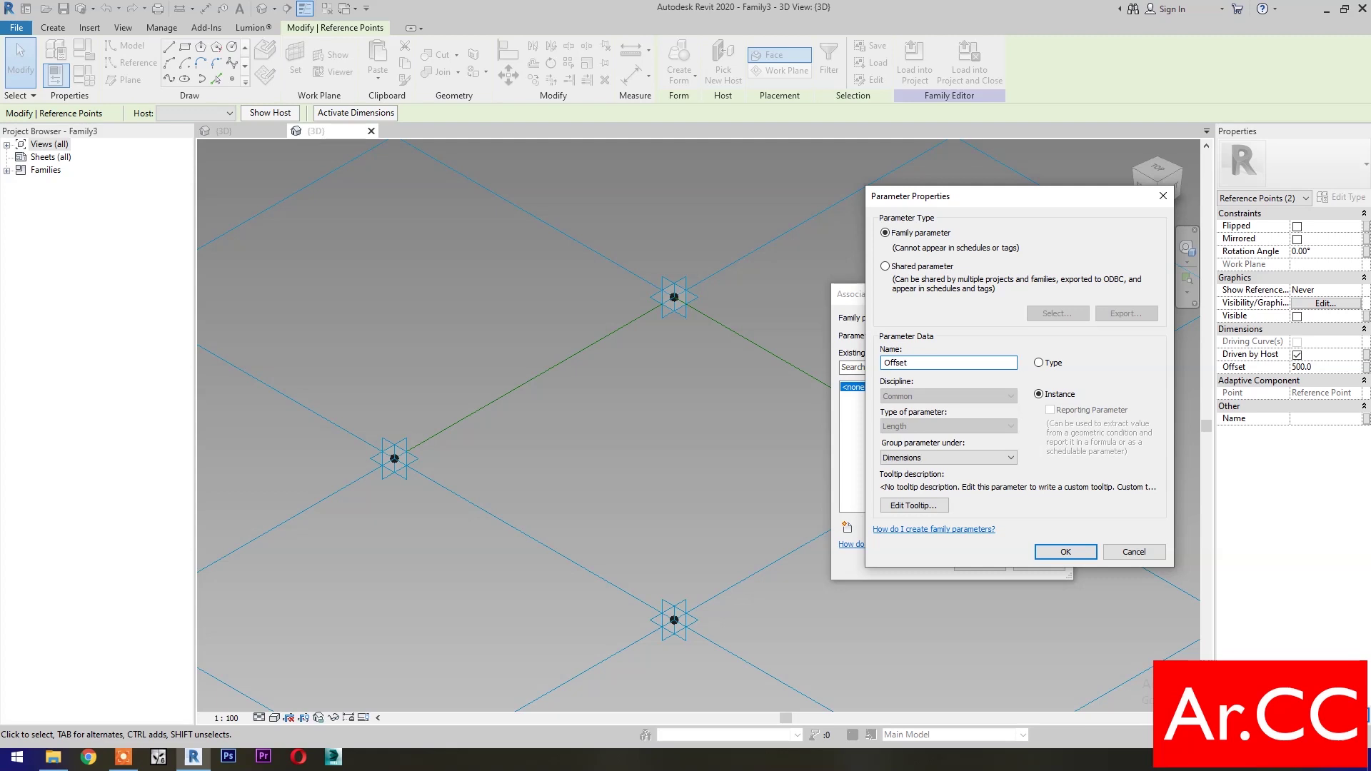
click(1052, 551)
click(978, 564)
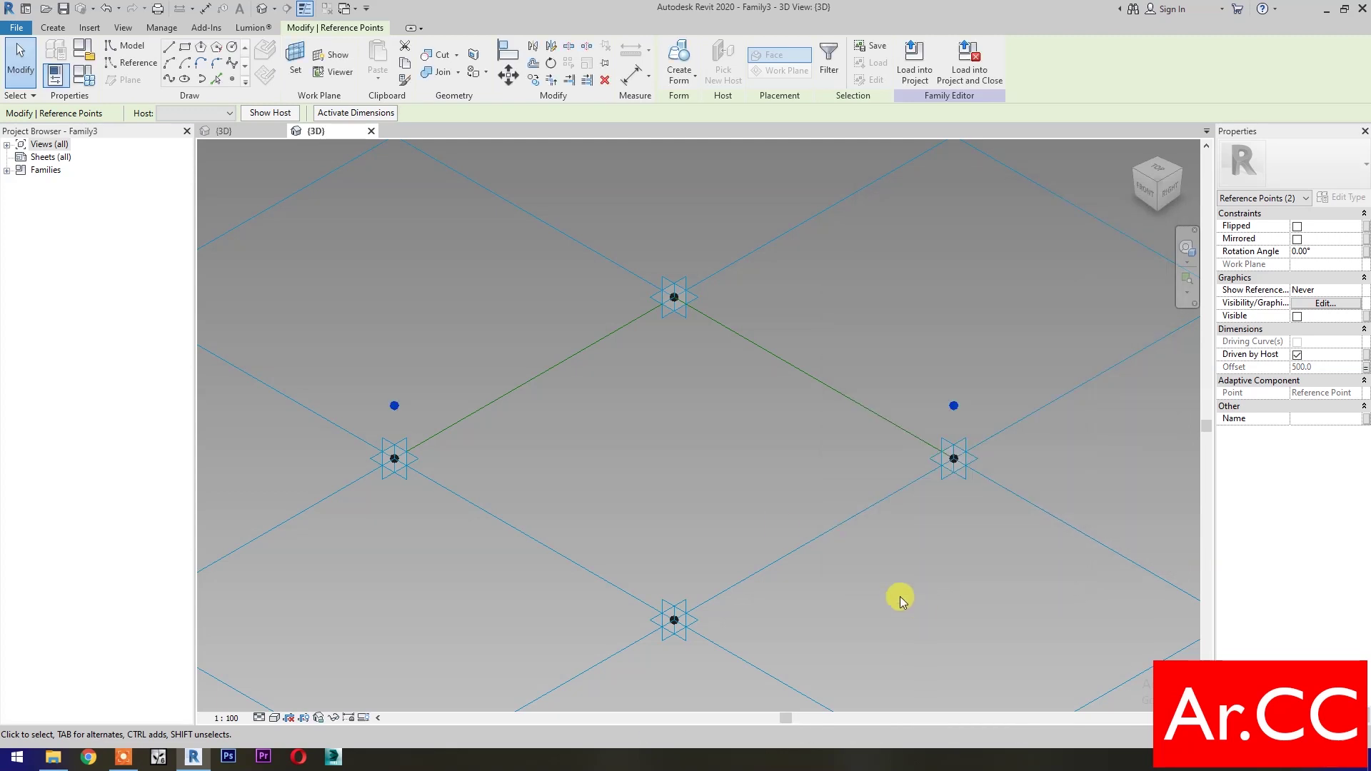
Connect the two offset points with a spline turned into a reference line, and place a reference point on it near its left end
click(176, 82)
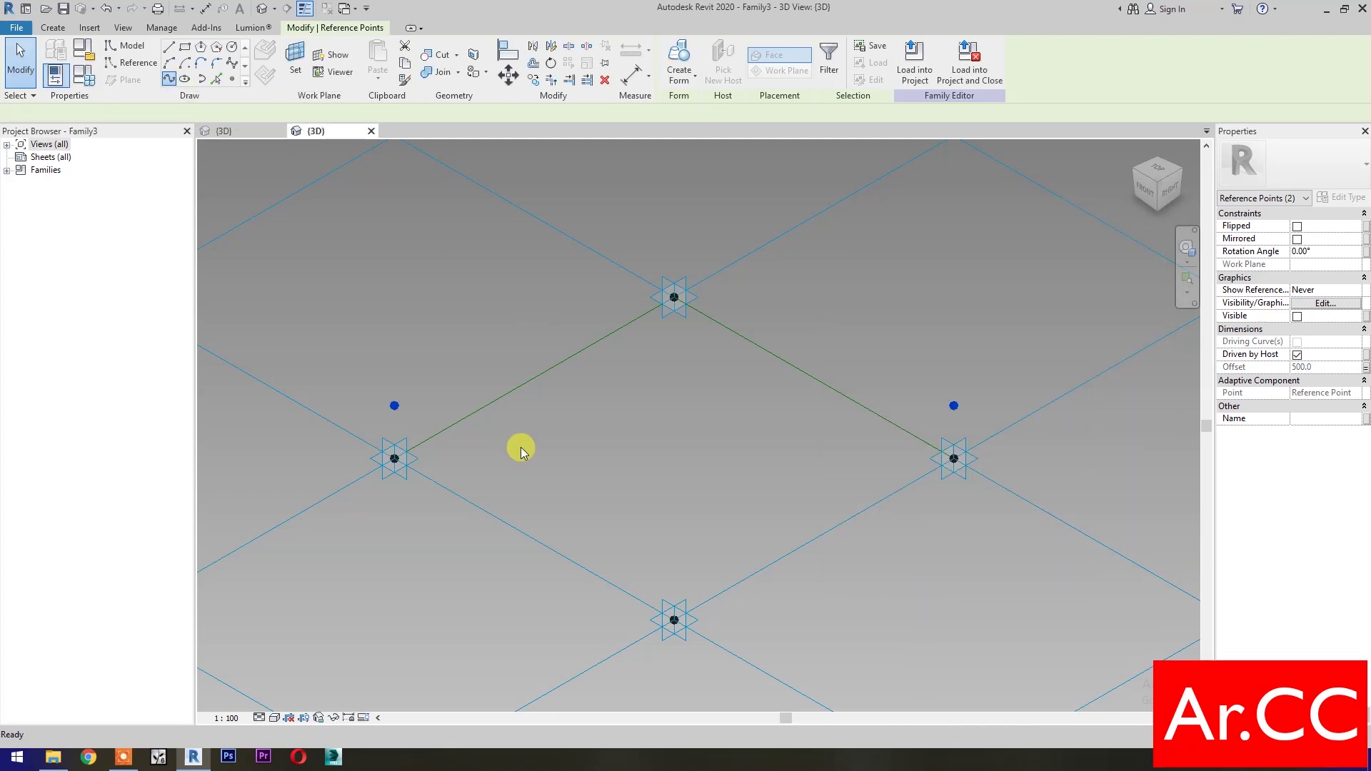
click(1297, 330)
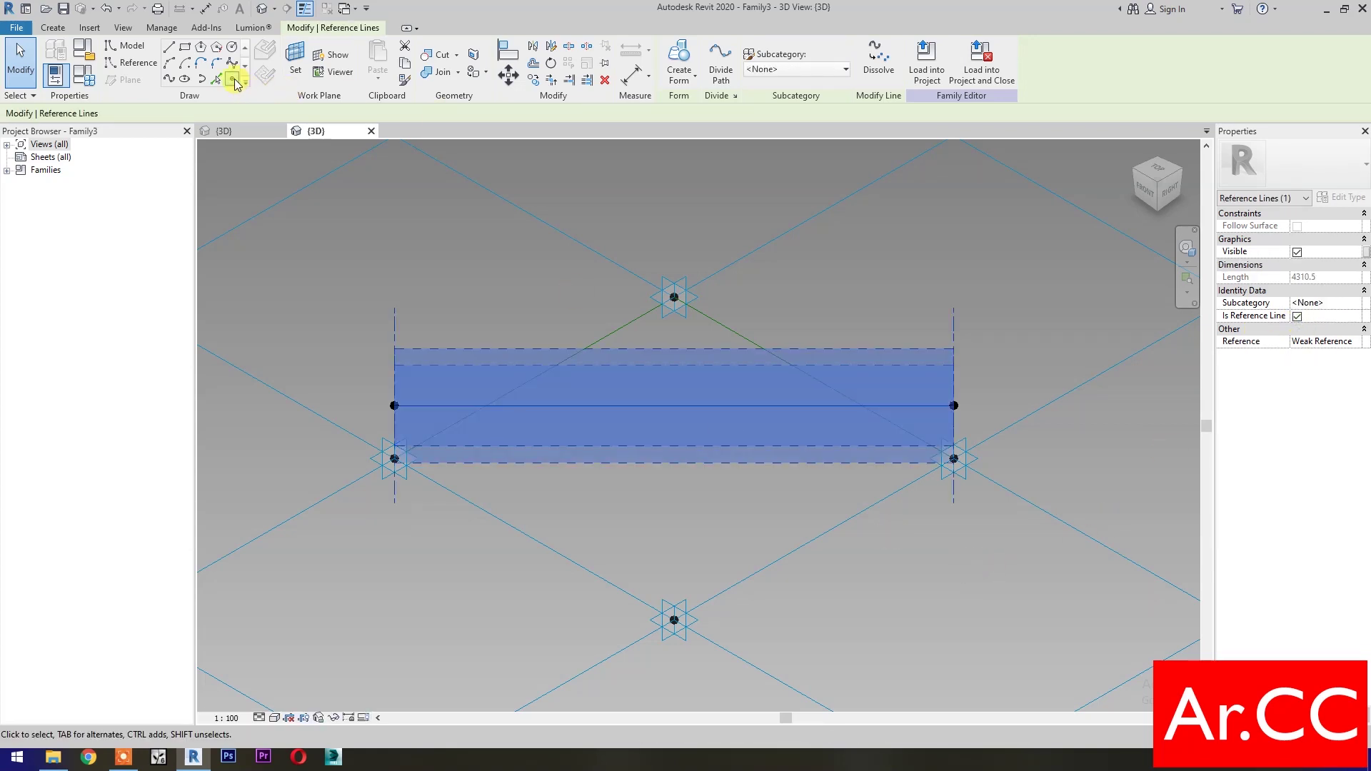
click(233, 80)
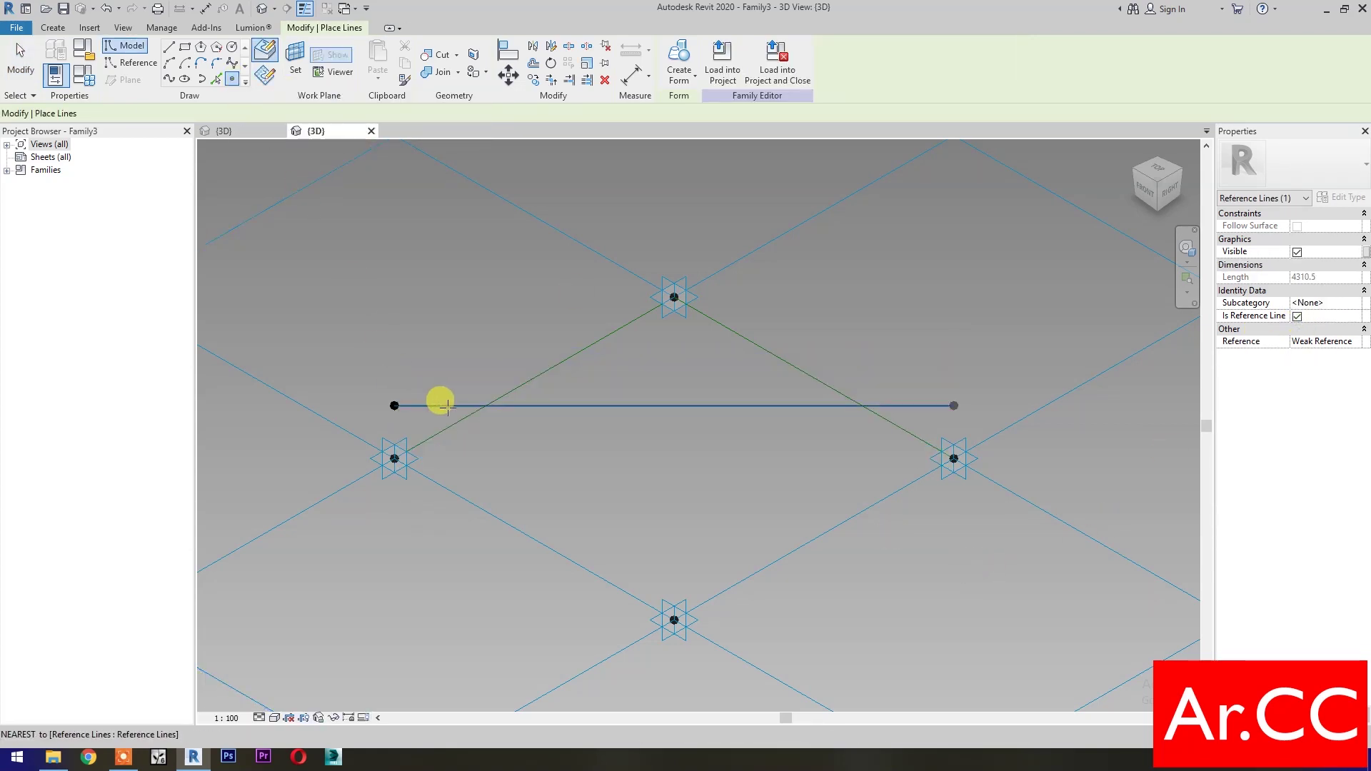
key(Escape)
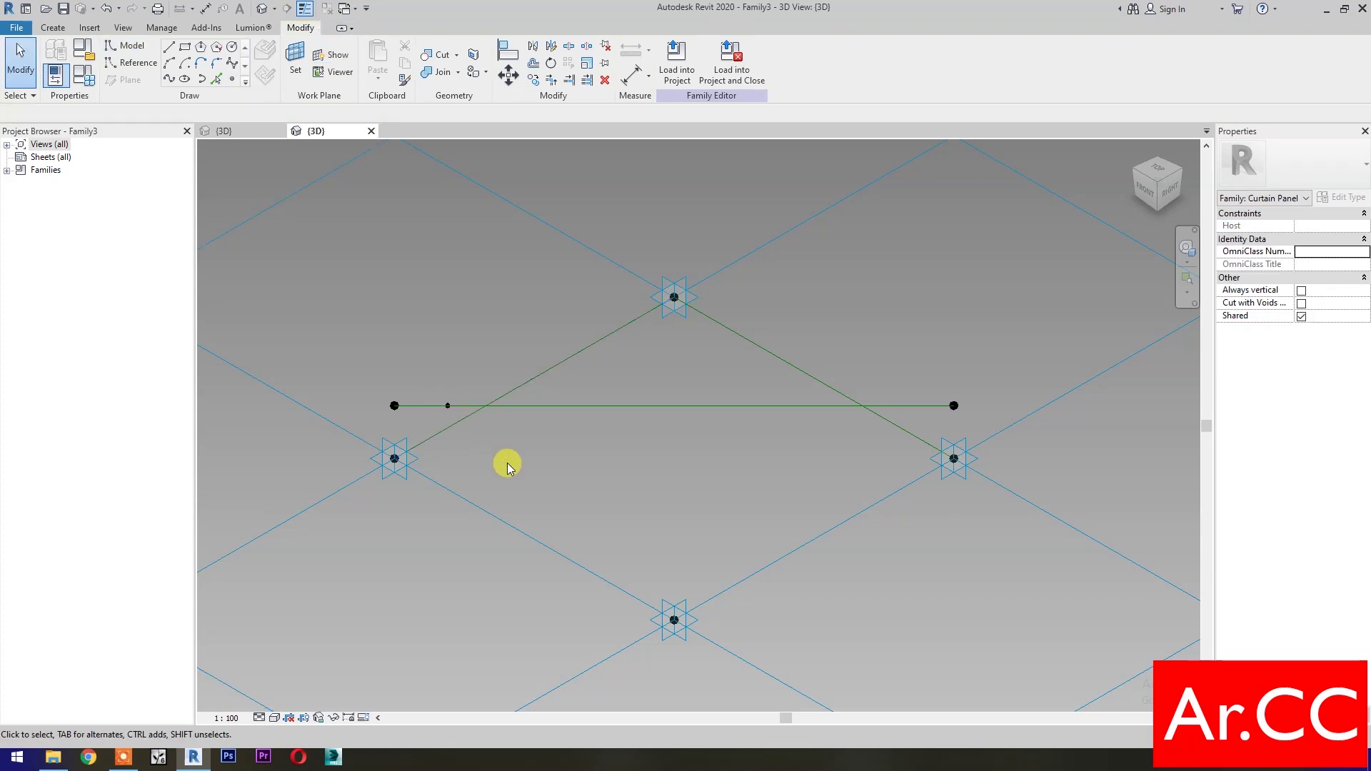
Set the hosted point's Normalized Curve Parameter to 0.1 and associate it with a new family parameter named NCP
click(447, 406)
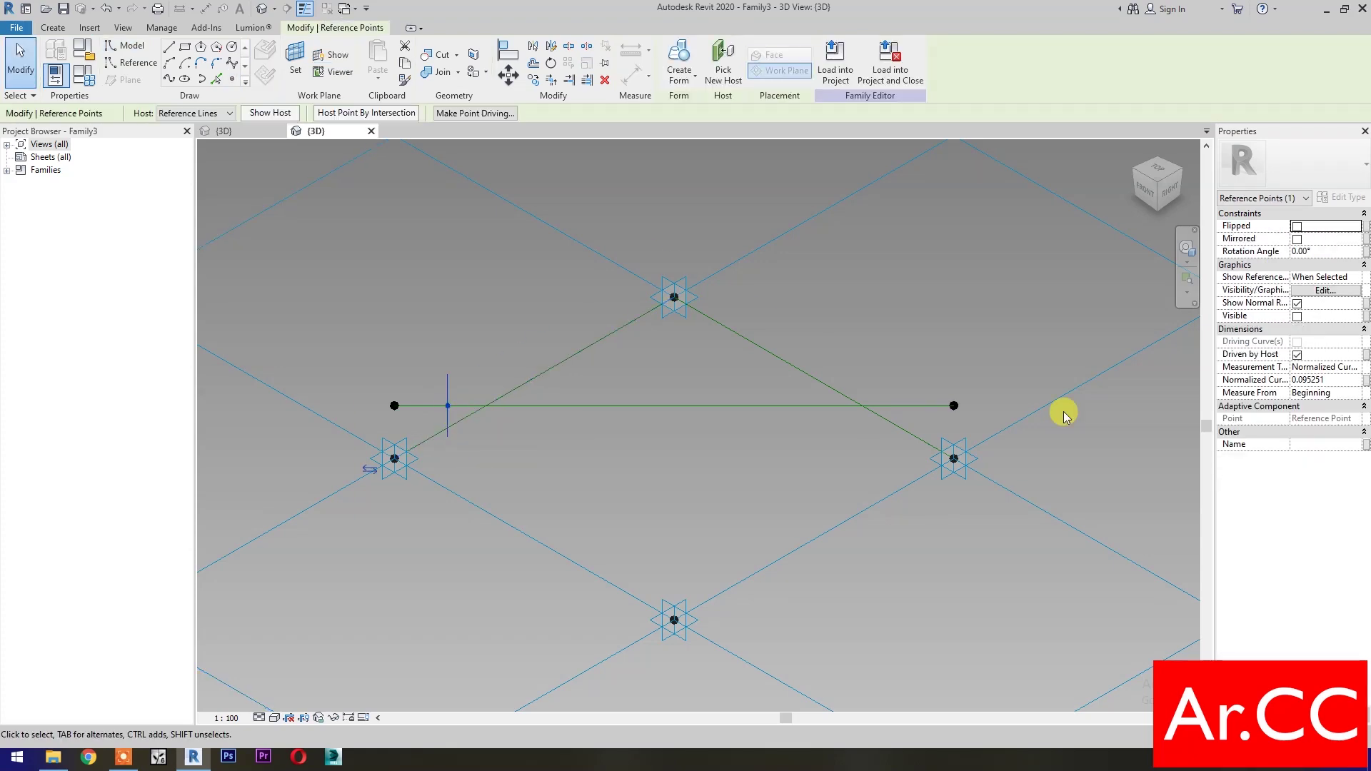
click(1354, 380)
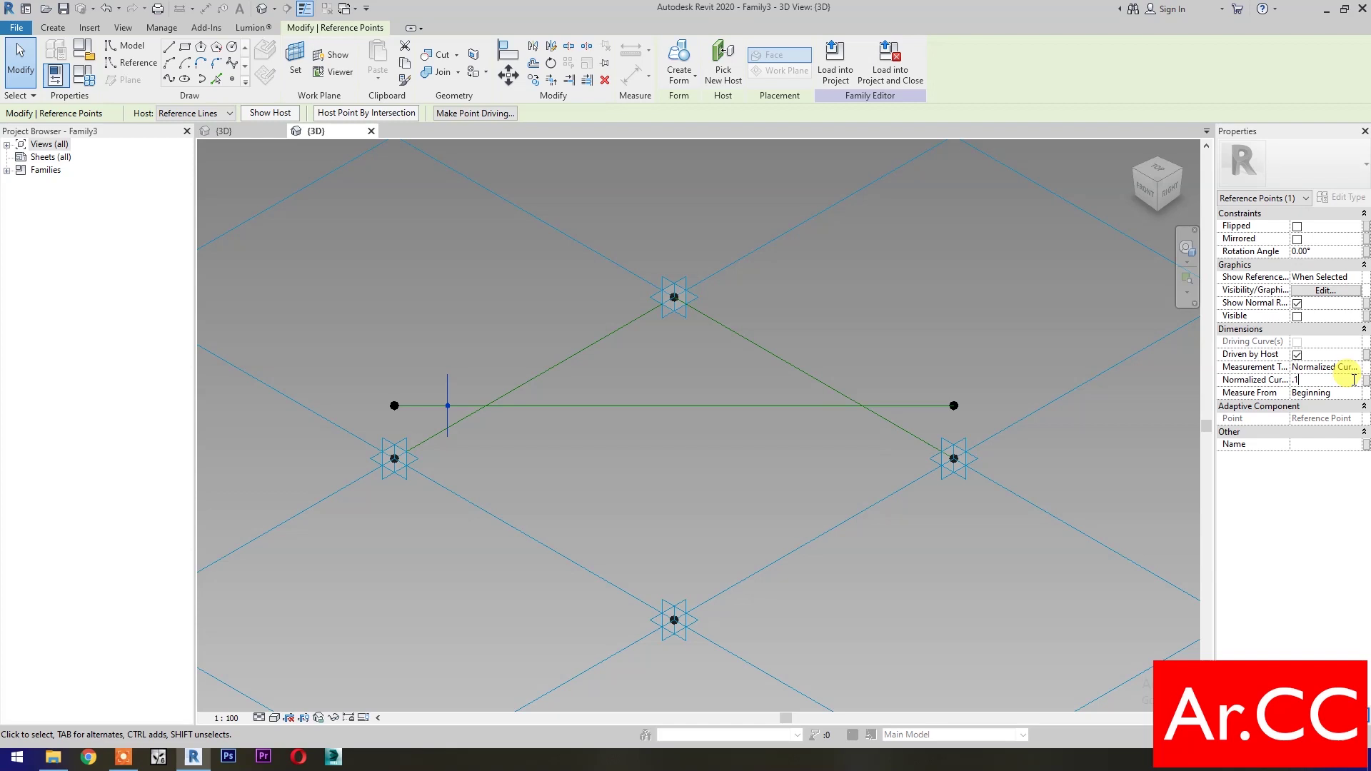
text(.1)
click(1366, 384)
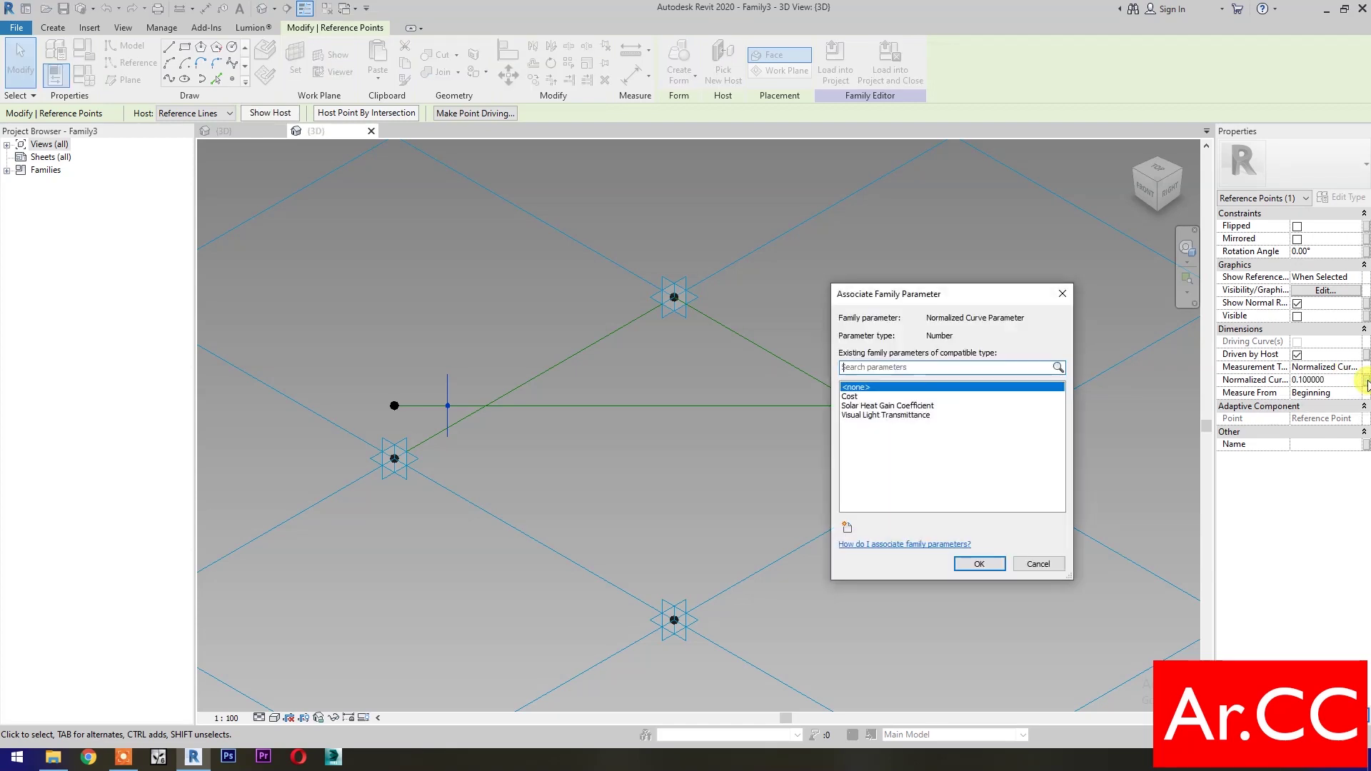
click(849, 531)
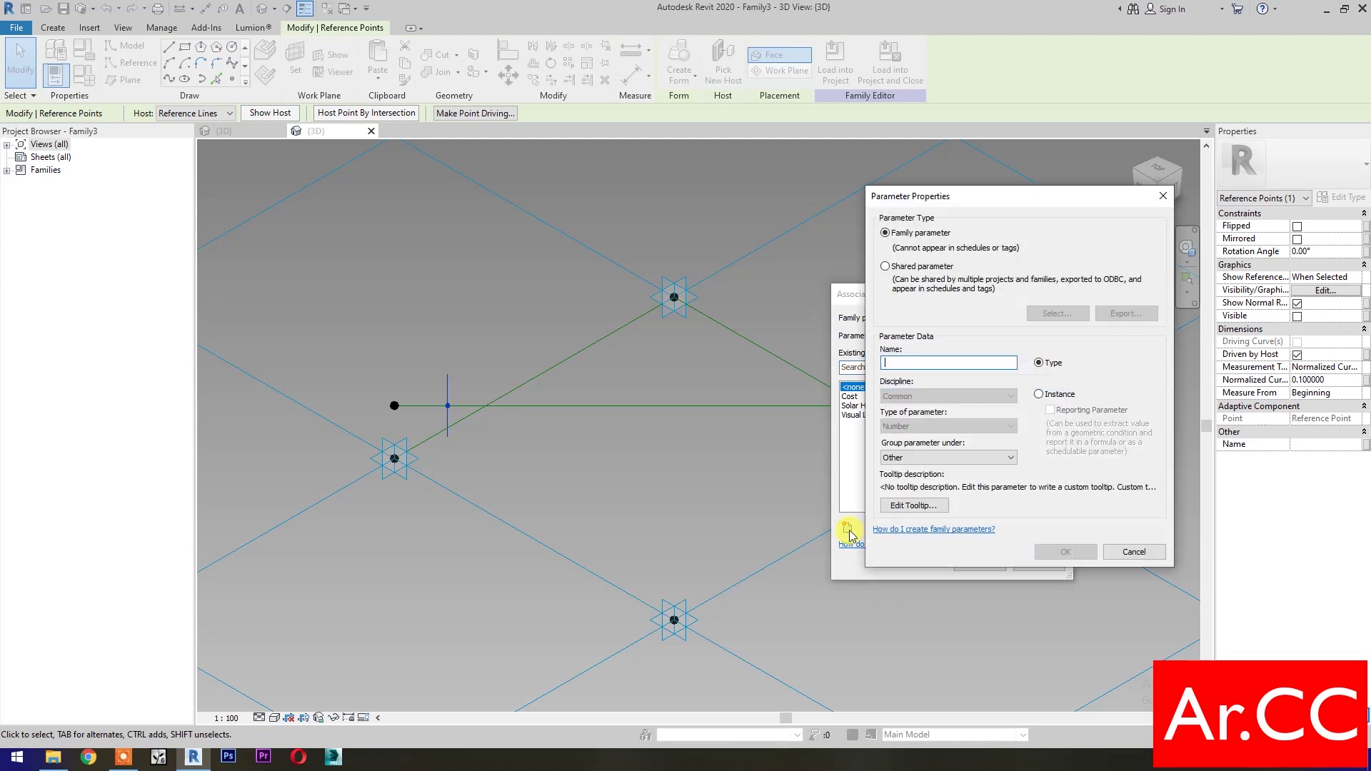
text(NCP)
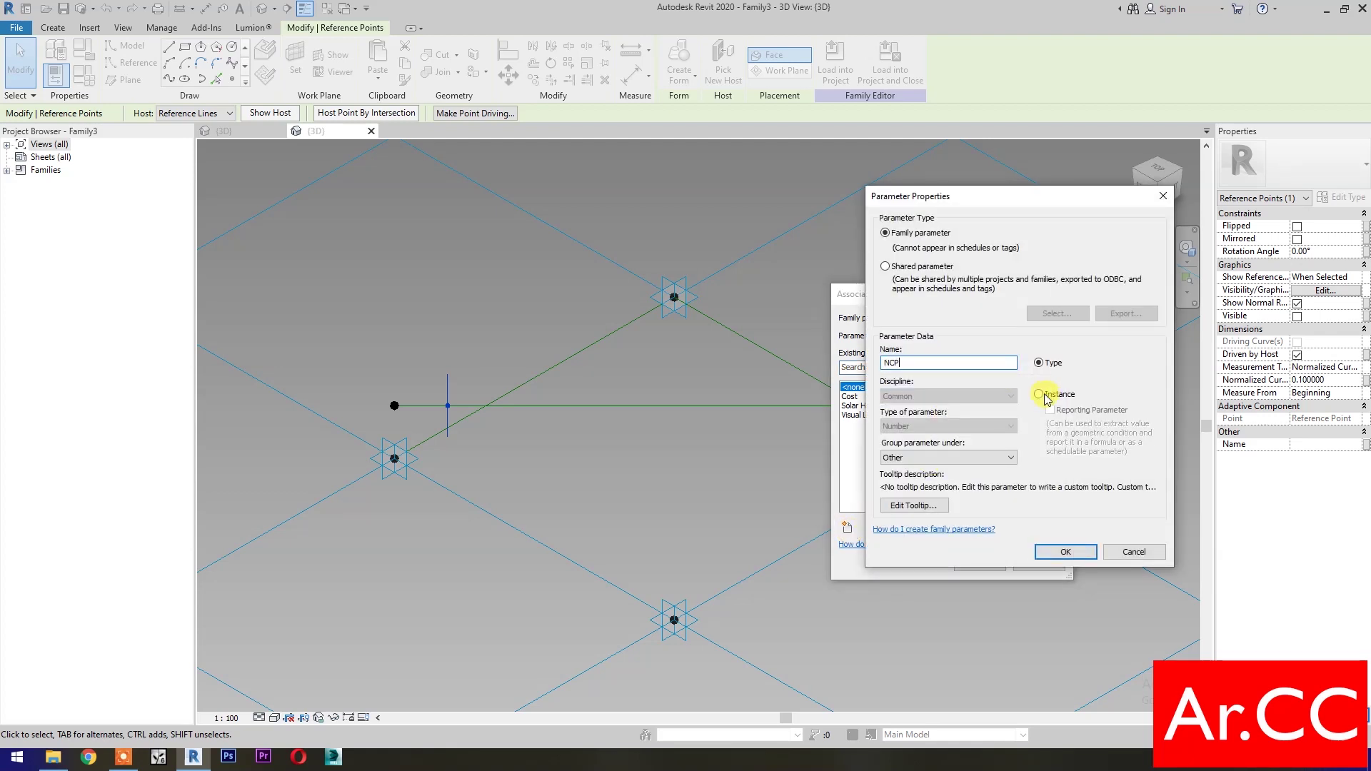
click(1064, 552)
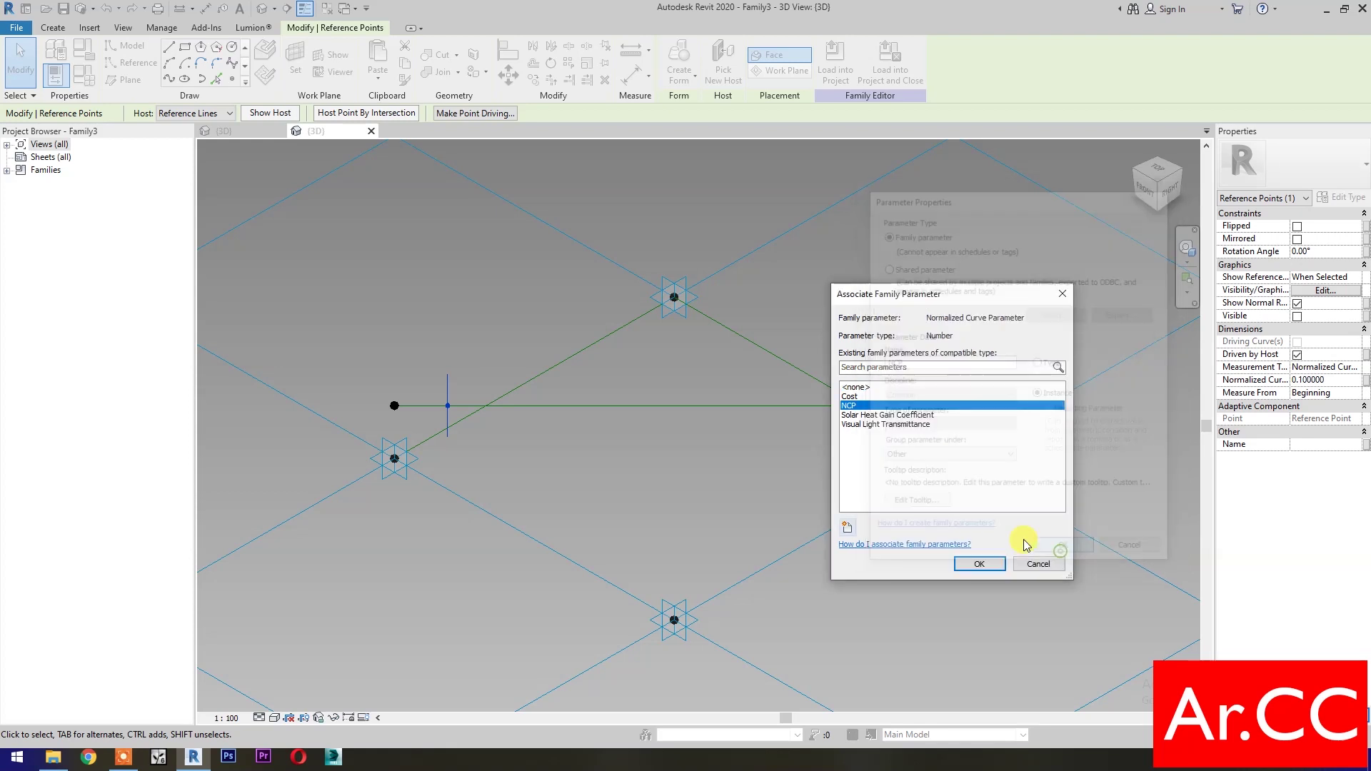
click(977, 565)
click(537, 598)
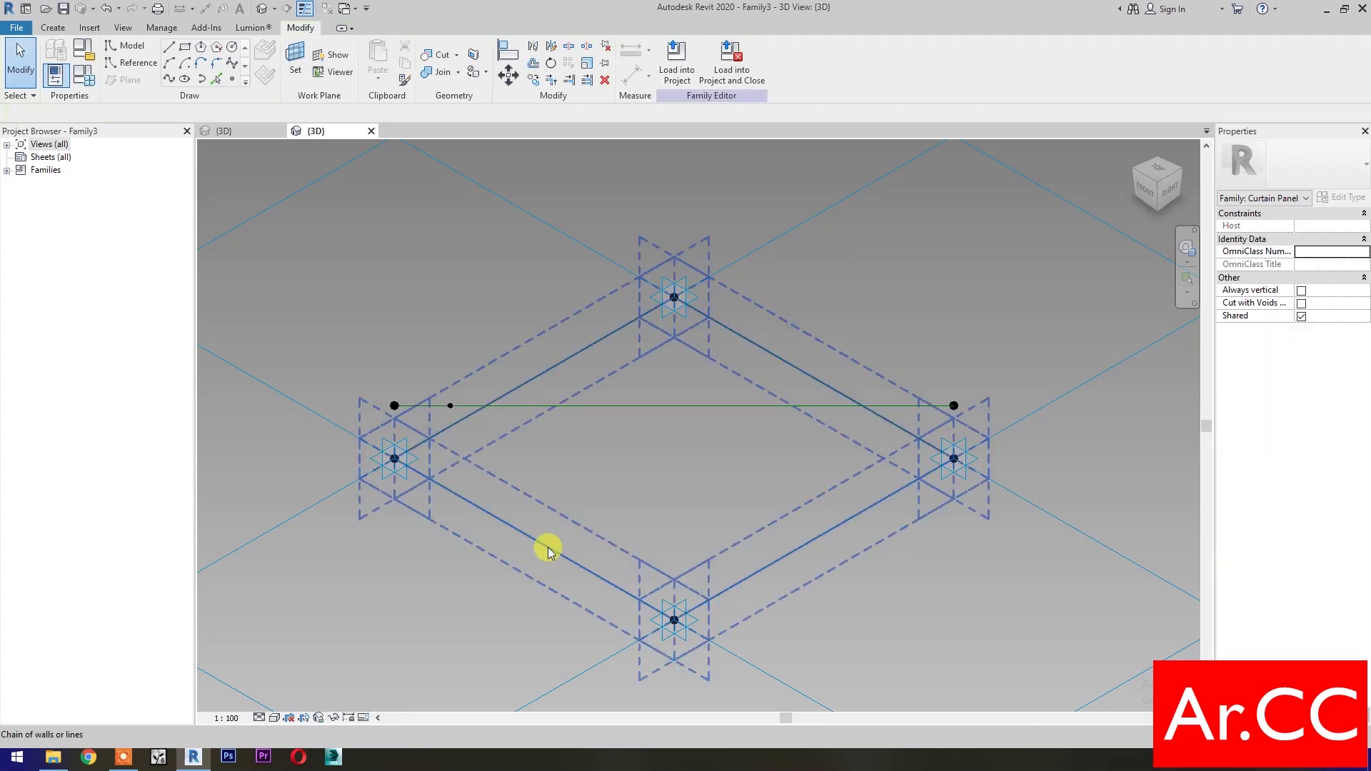
Create a flat surface form from the chain of four reference lines bounding the panel
click(547, 547)
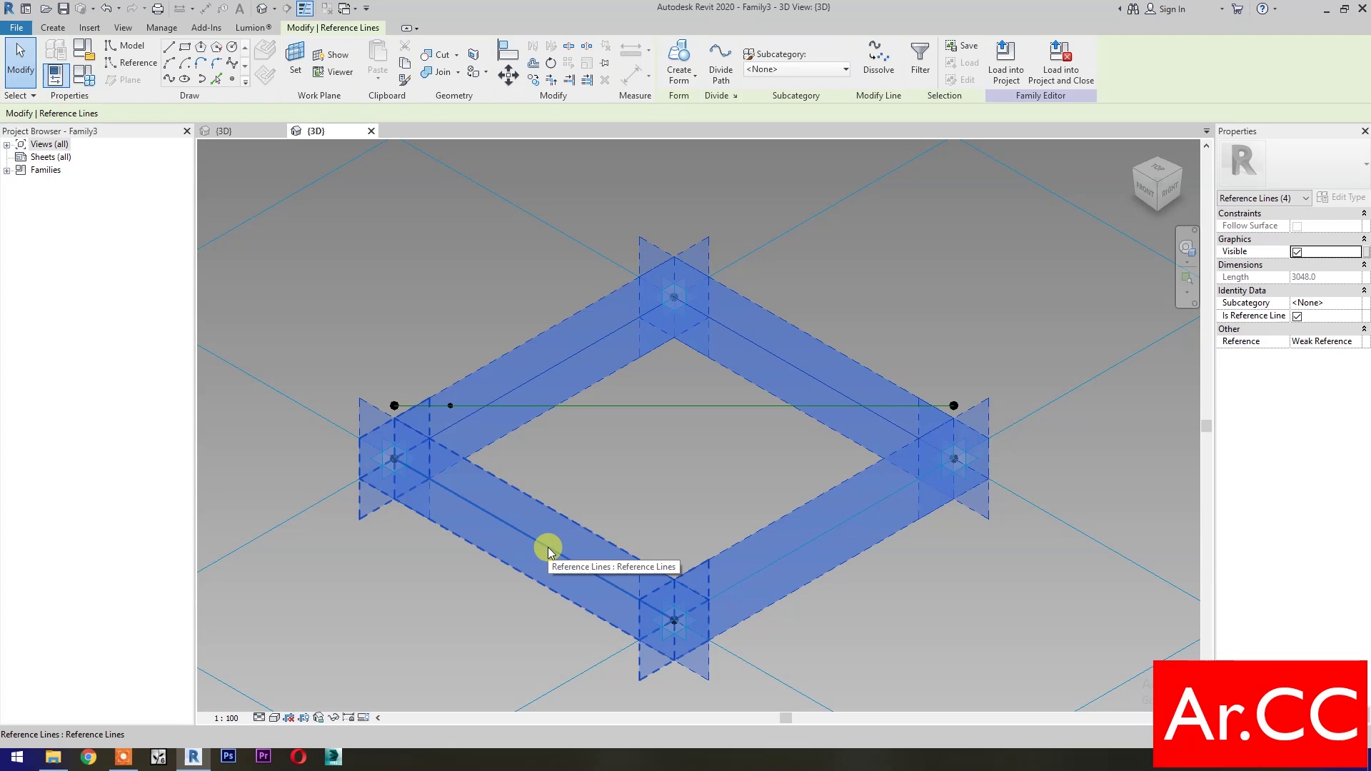
click(678, 61)
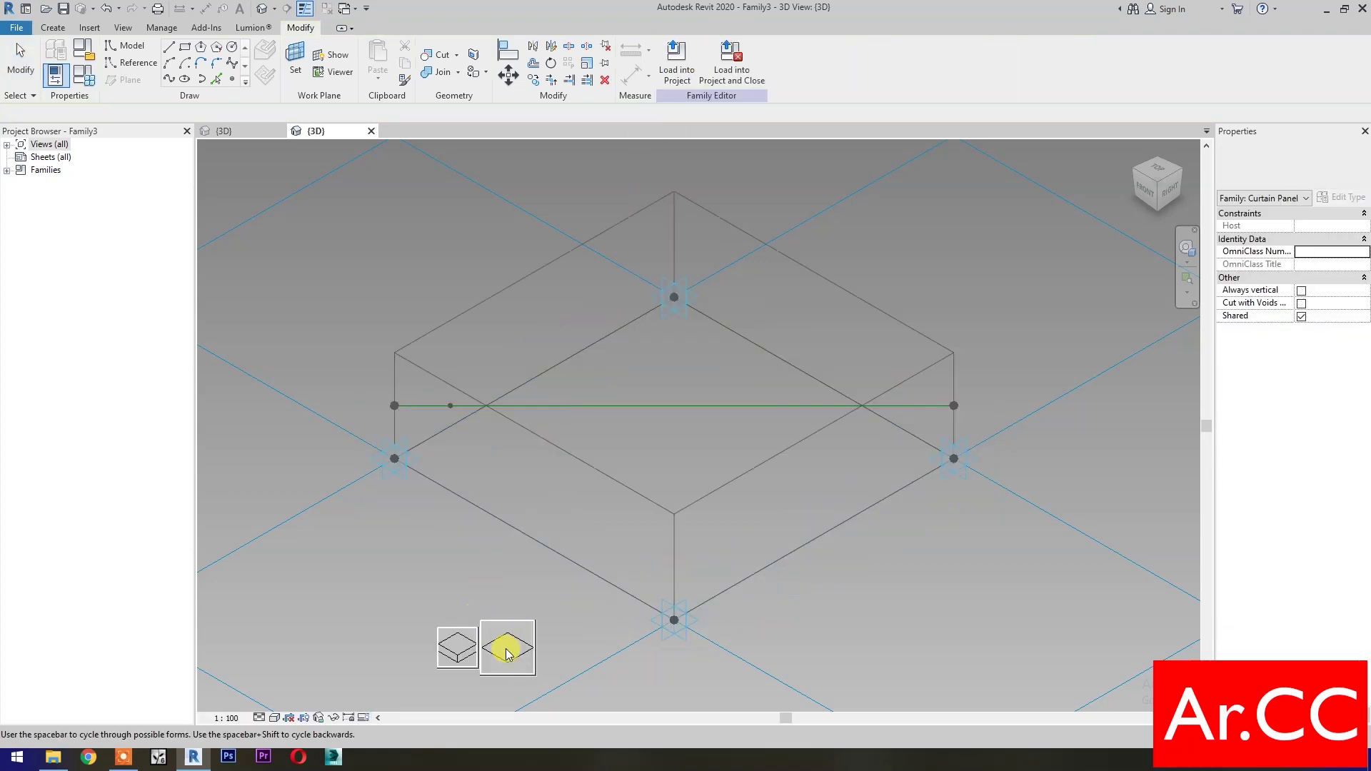
click(500, 647)
Divide the flat panel surface and turn on Nodes in its surface representation
click(532, 380)
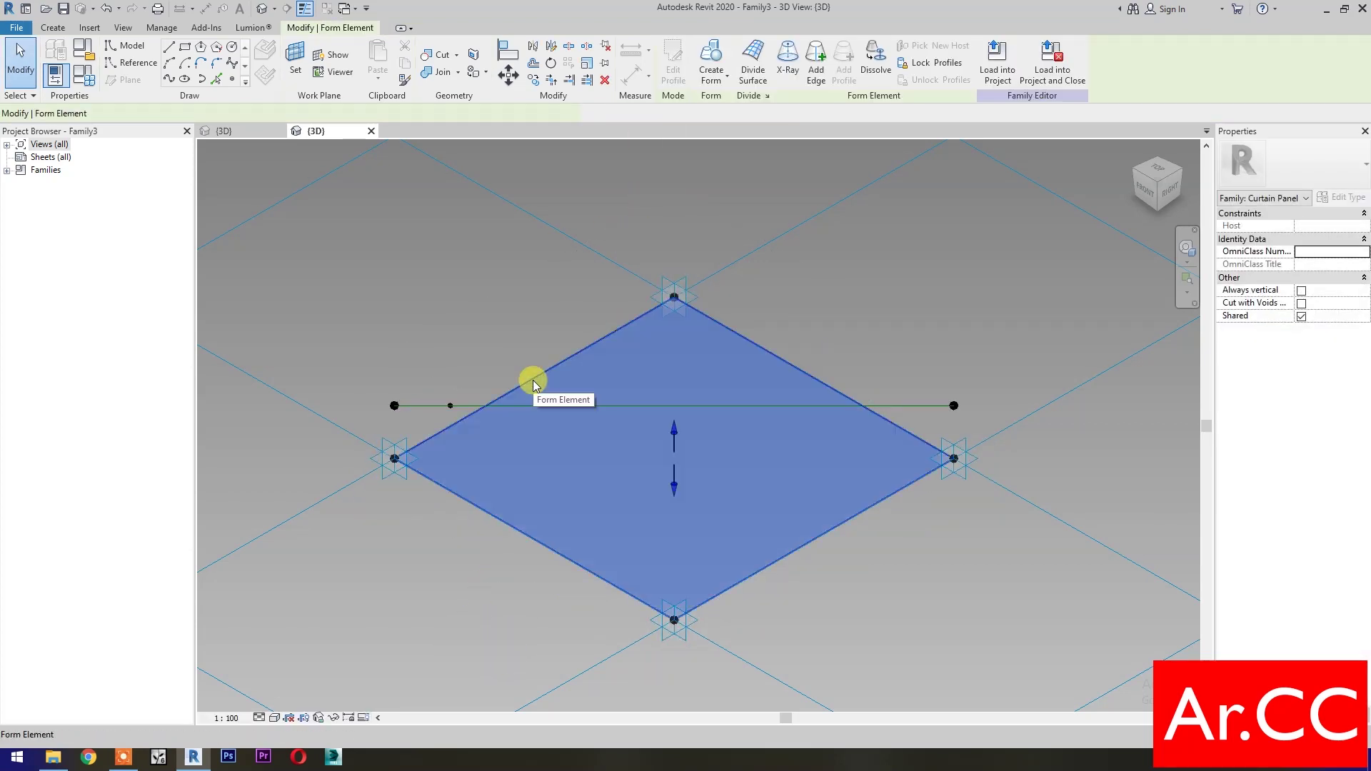
click(744, 66)
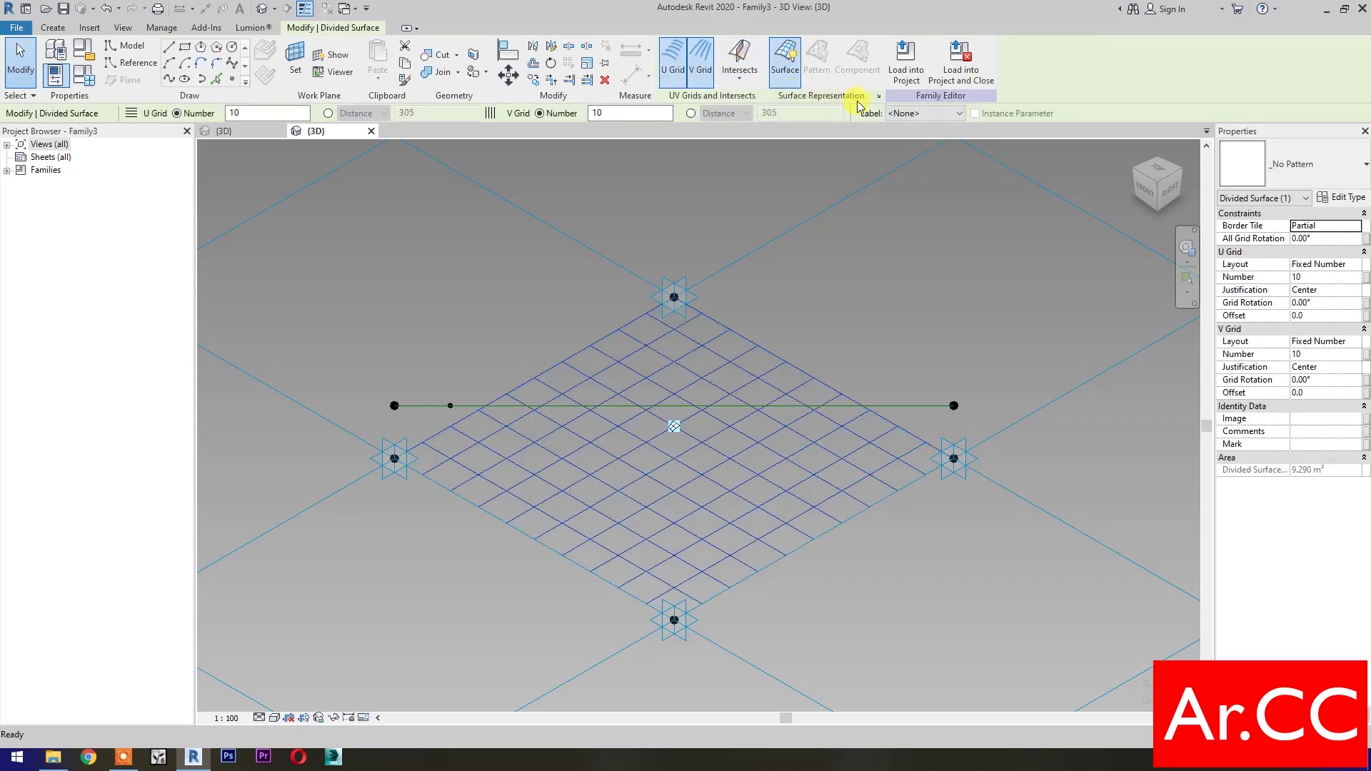
click(879, 98)
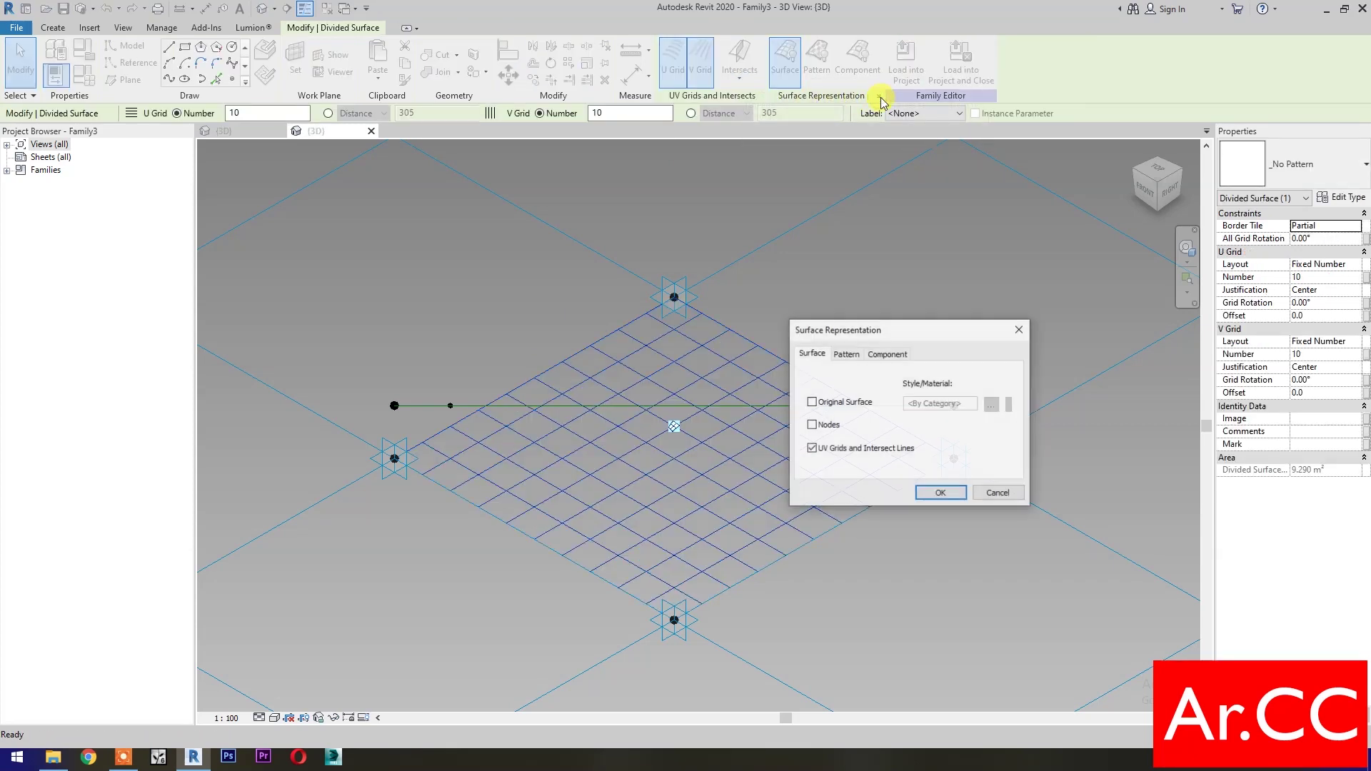
click(812, 426)
click(935, 495)
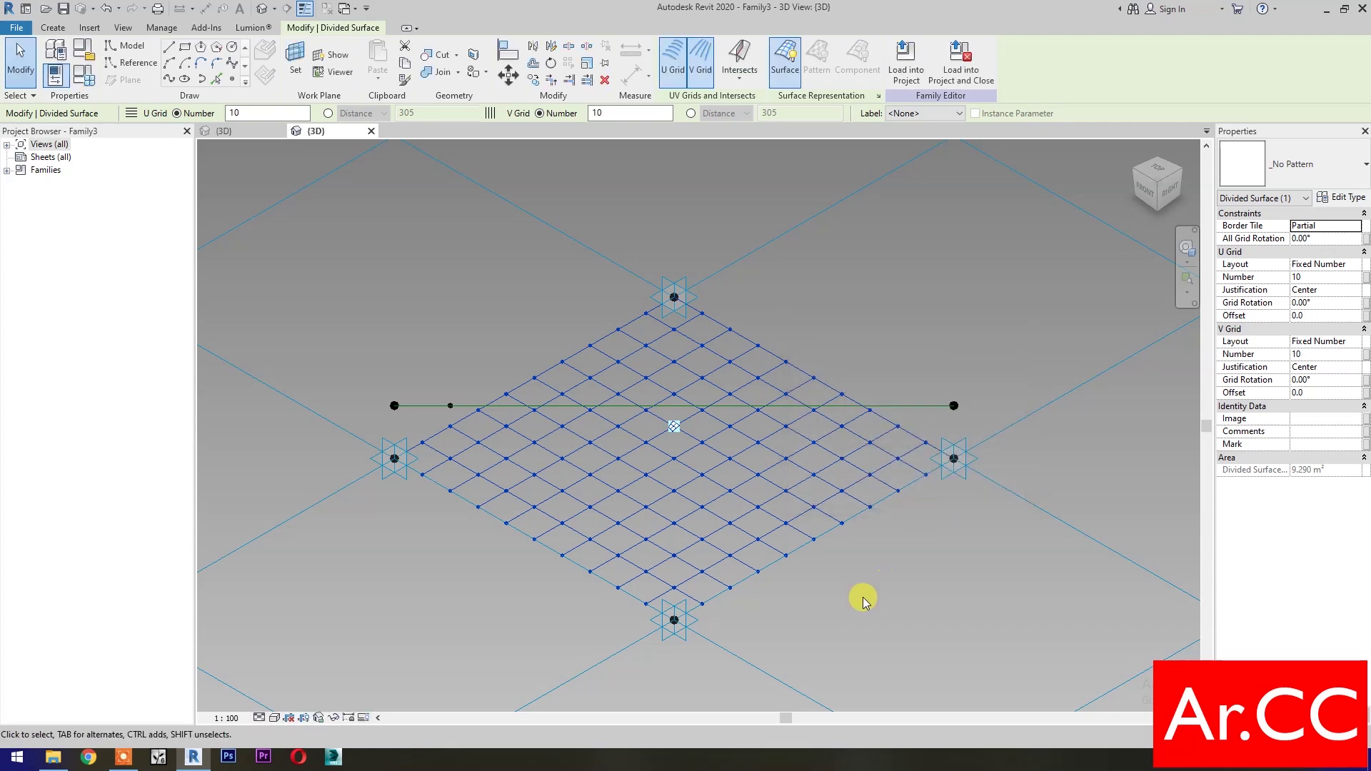
click(862, 598)
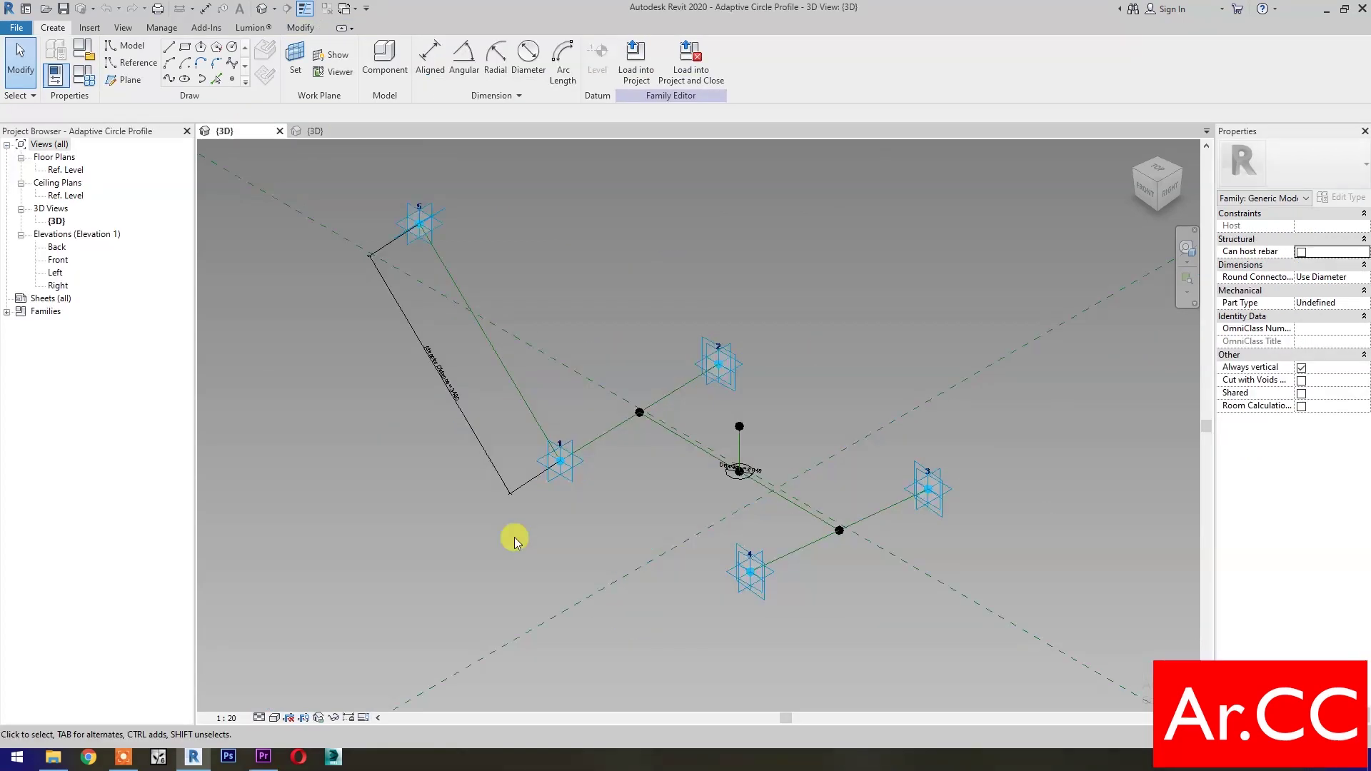
Load the Adaptive Circle Profile family into the curtain panel family and close its own file
click(692, 79)
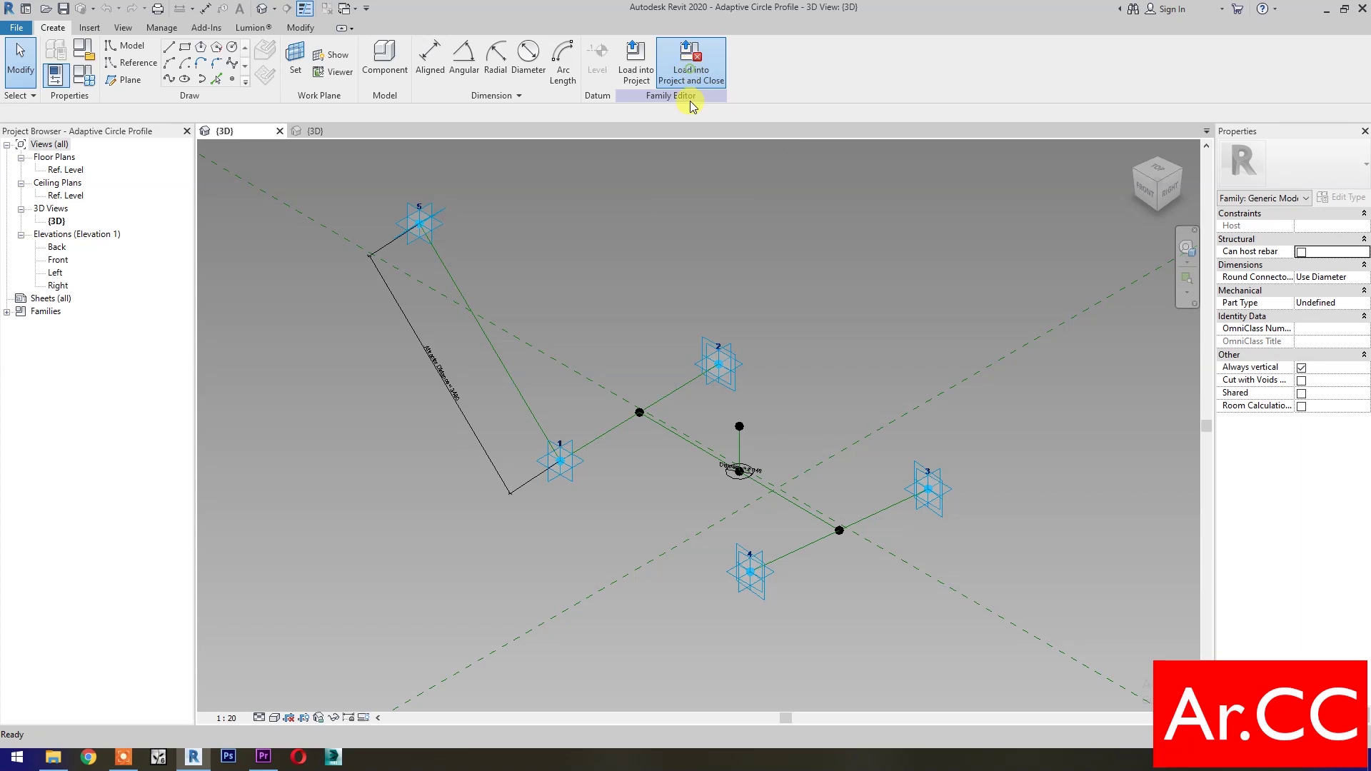
key(Escape)
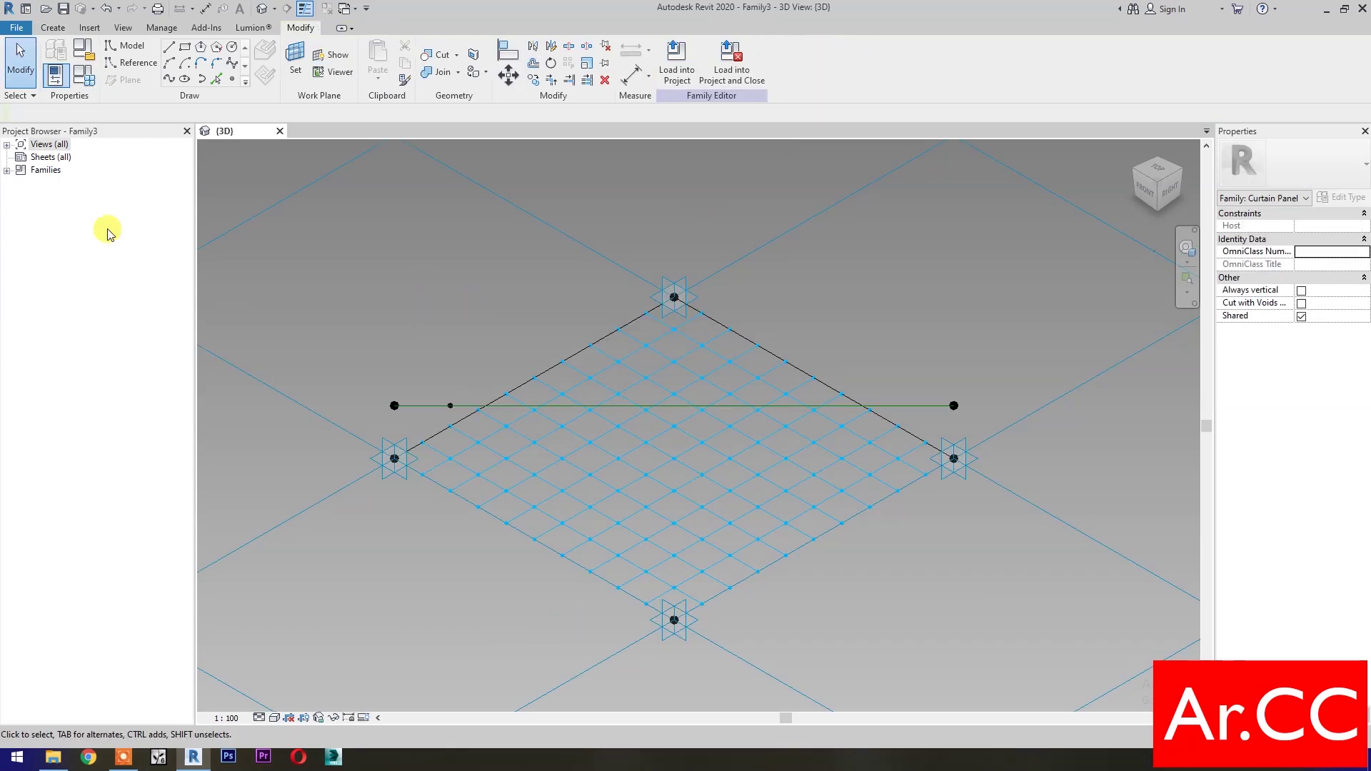
Place one Adaptive Circle Profile on a face, using the four nodes of the corner grid cell and the hosted attractor point on the reference line
click(8, 170)
click(21, 182)
click(35, 195)
click(71, 208)
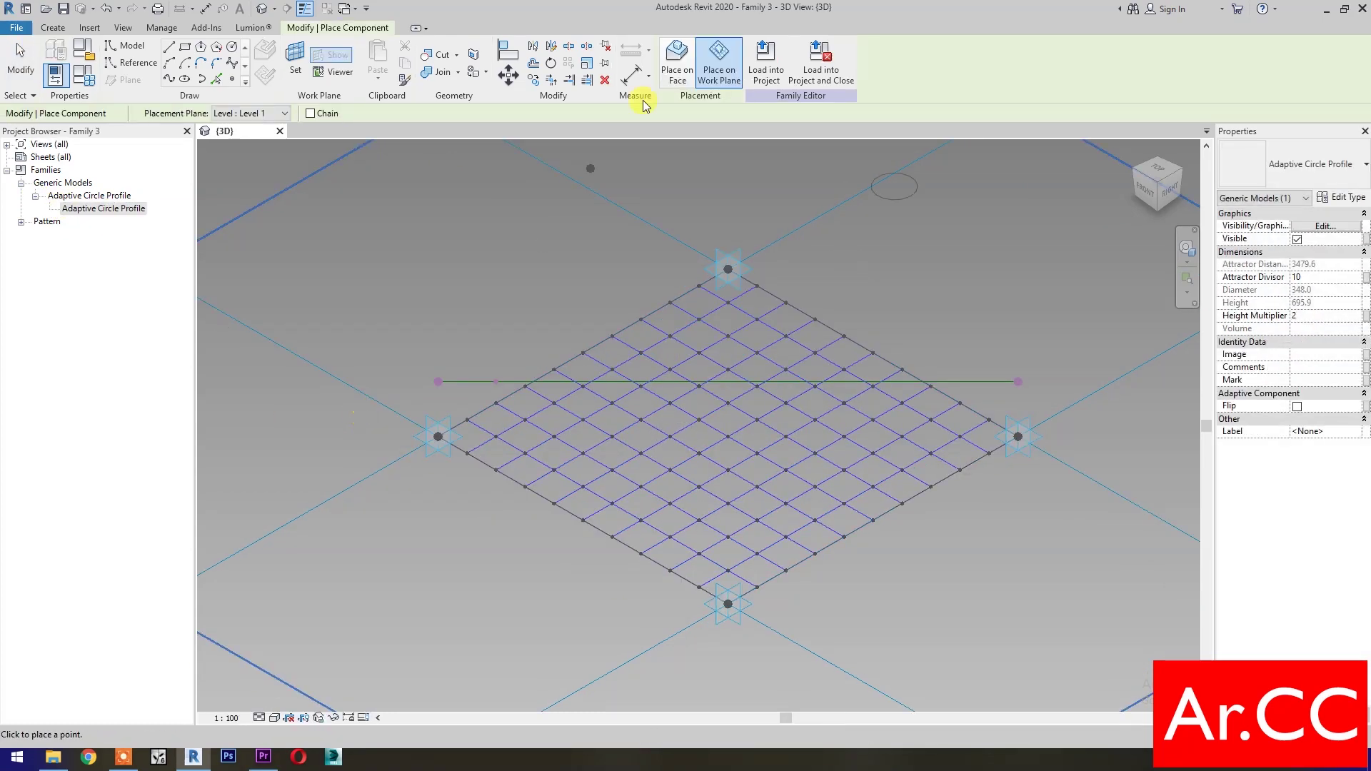
click(678, 71)
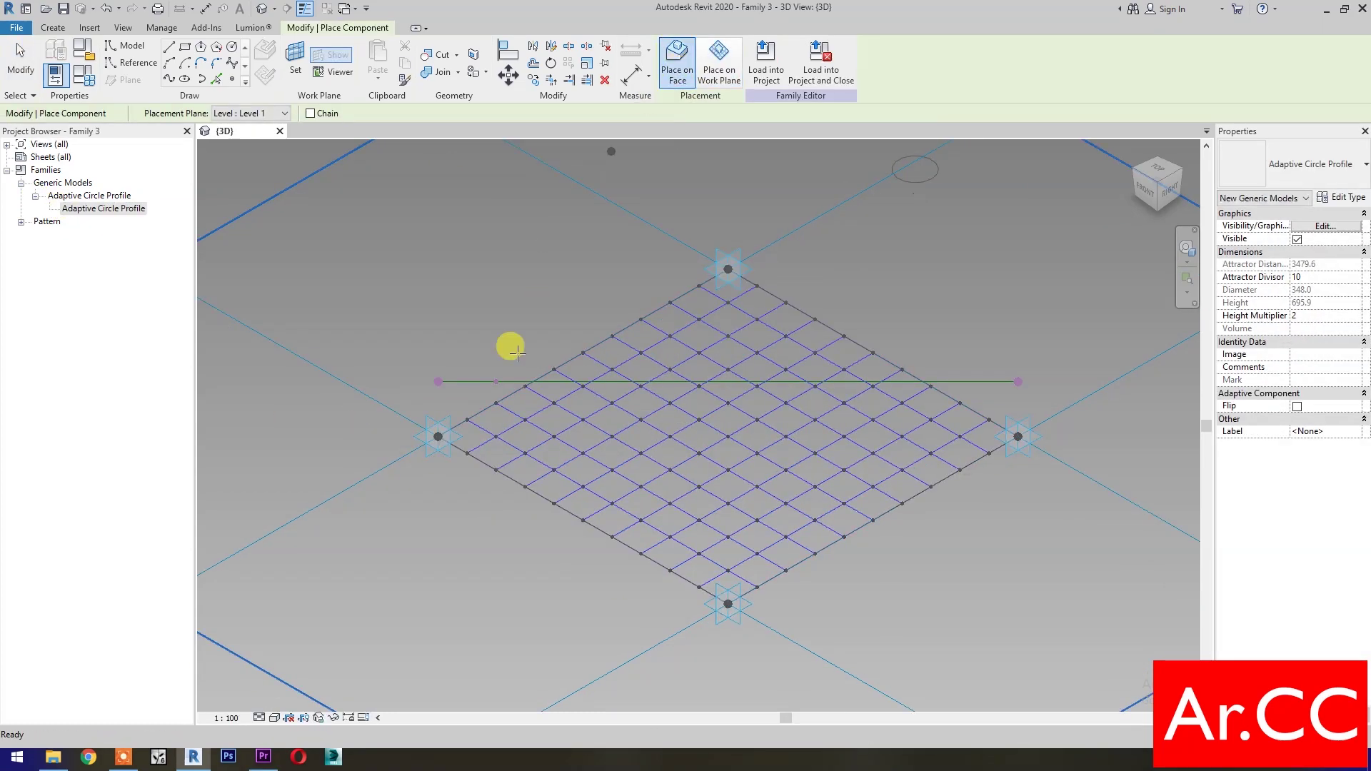
click(441, 435)
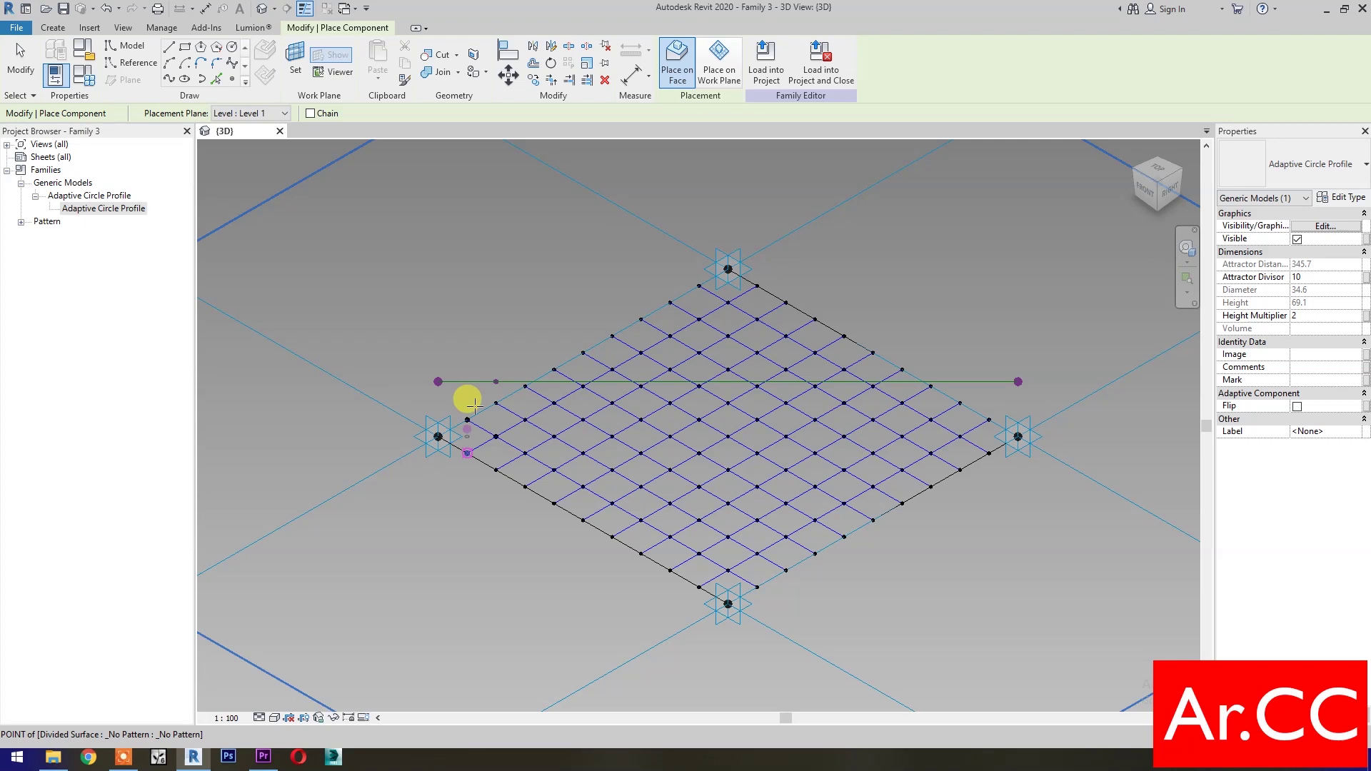
click(494, 383)
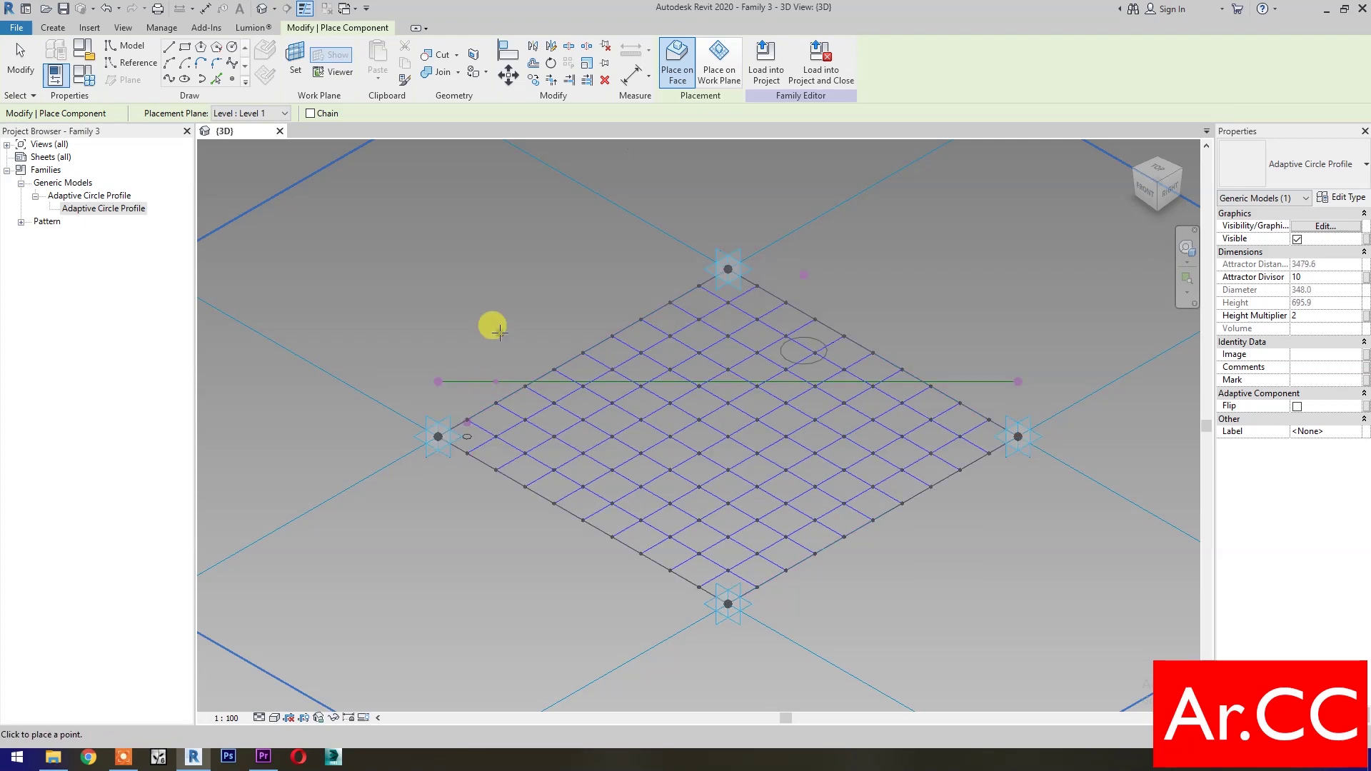
key(Escape)
key(Escape)
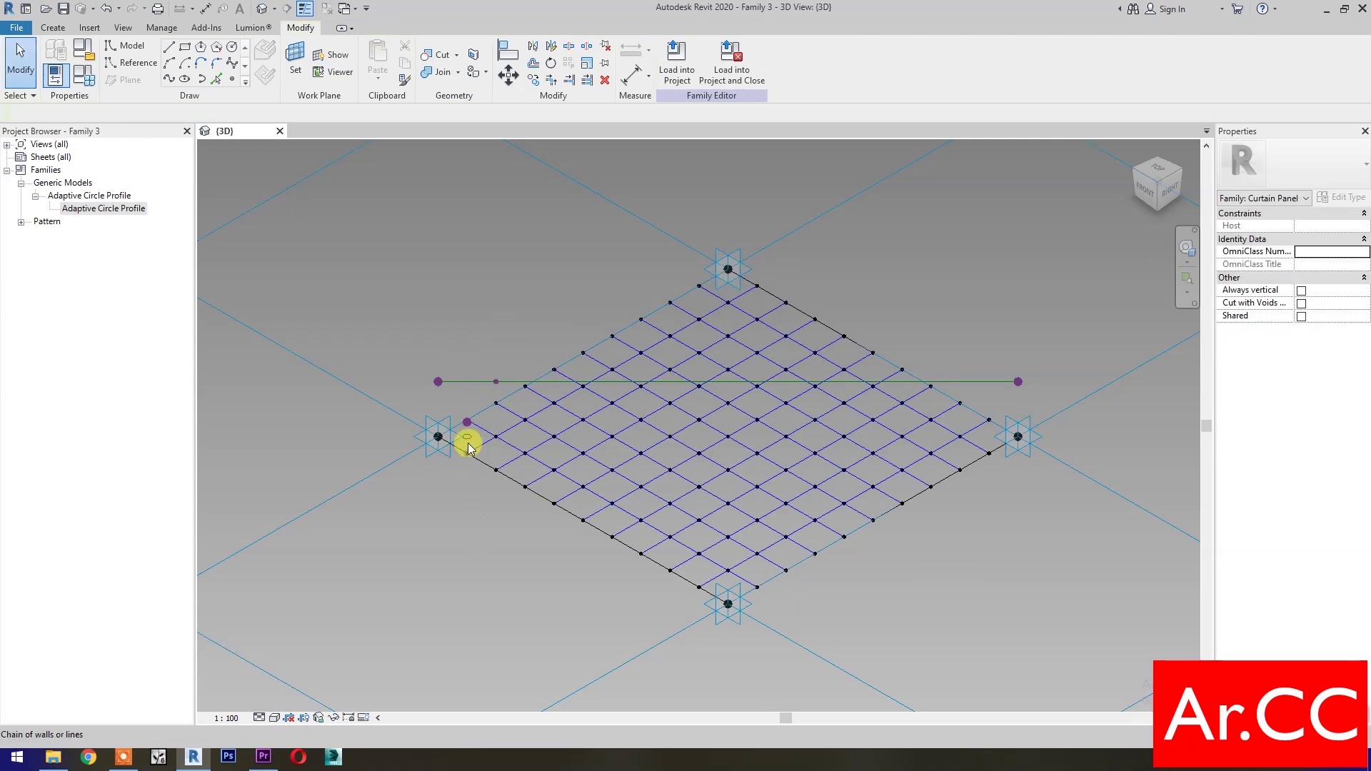
Associate the placed component's Attractor Divisor with a new instance family parameter named Attractor Divisor
click(469, 439)
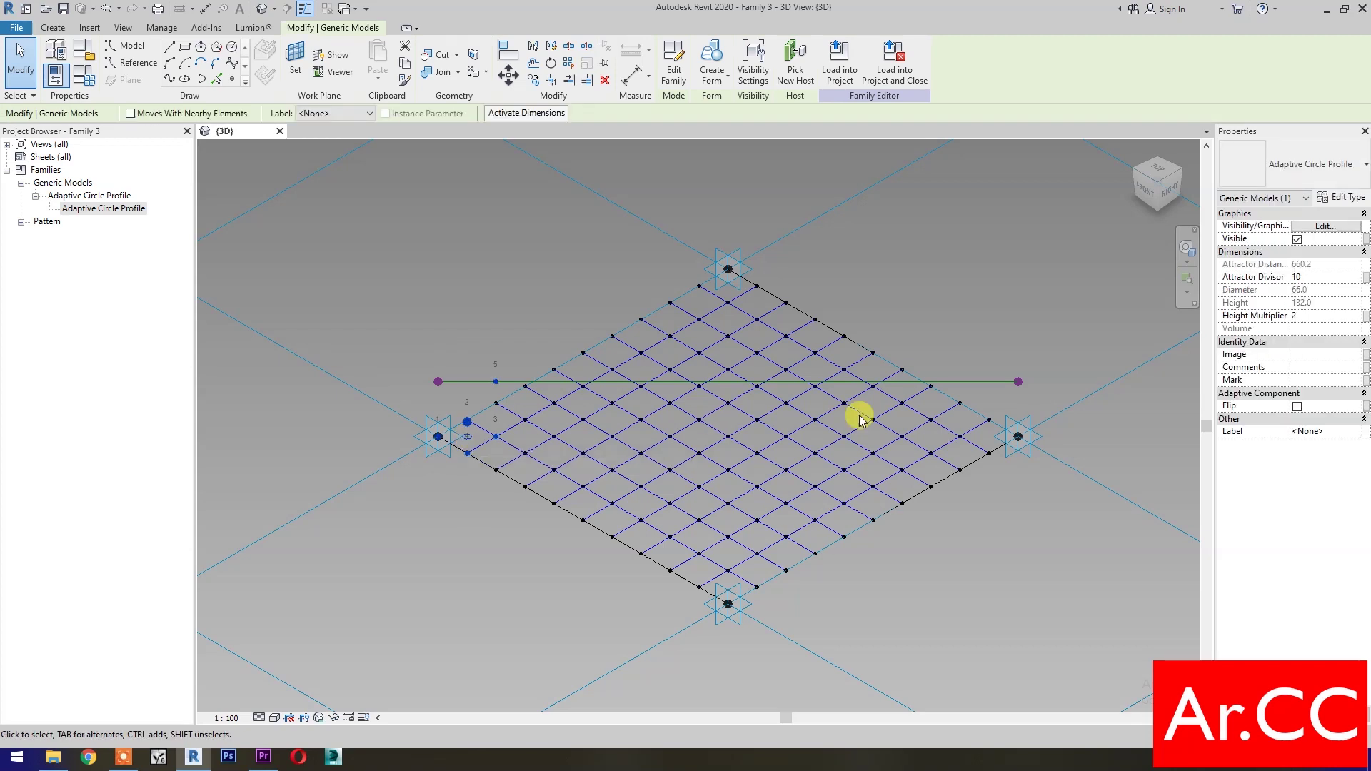
click(1366, 280)
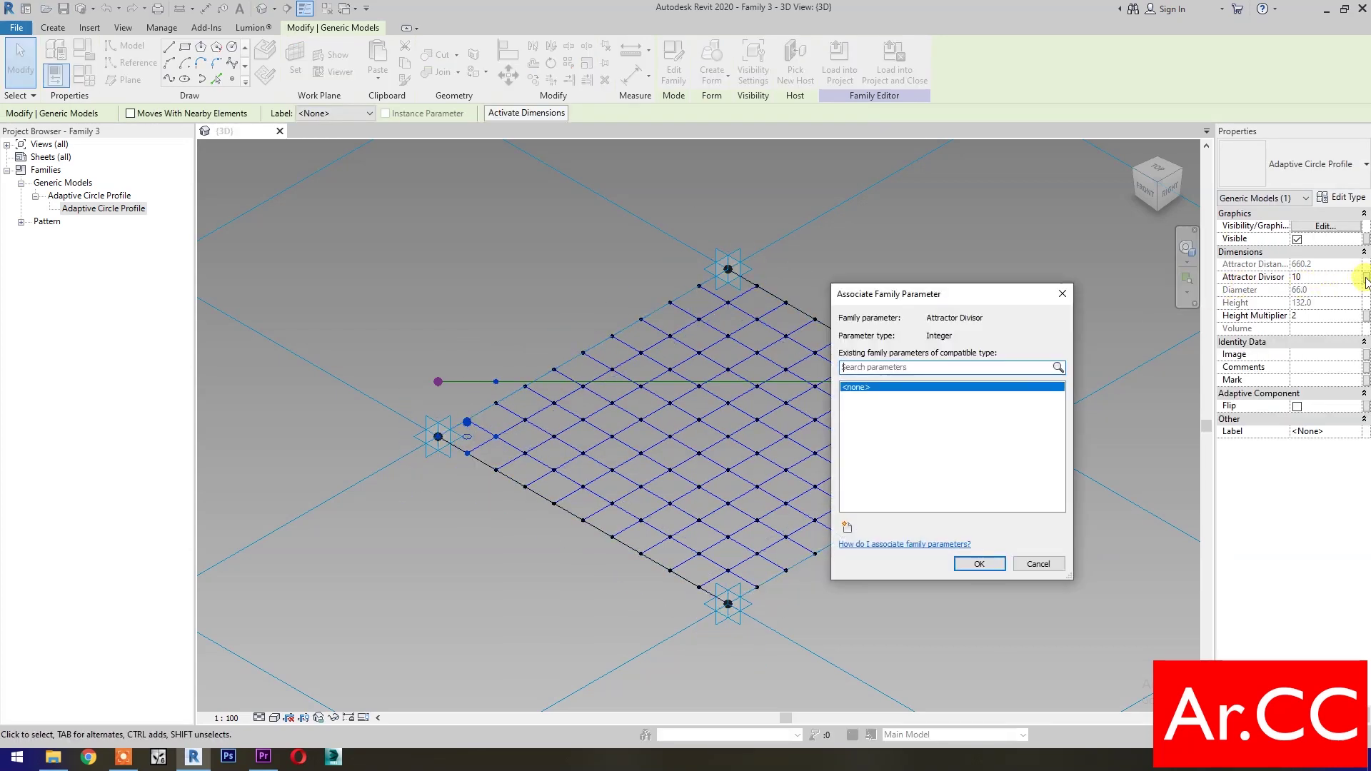
click(847, 528)
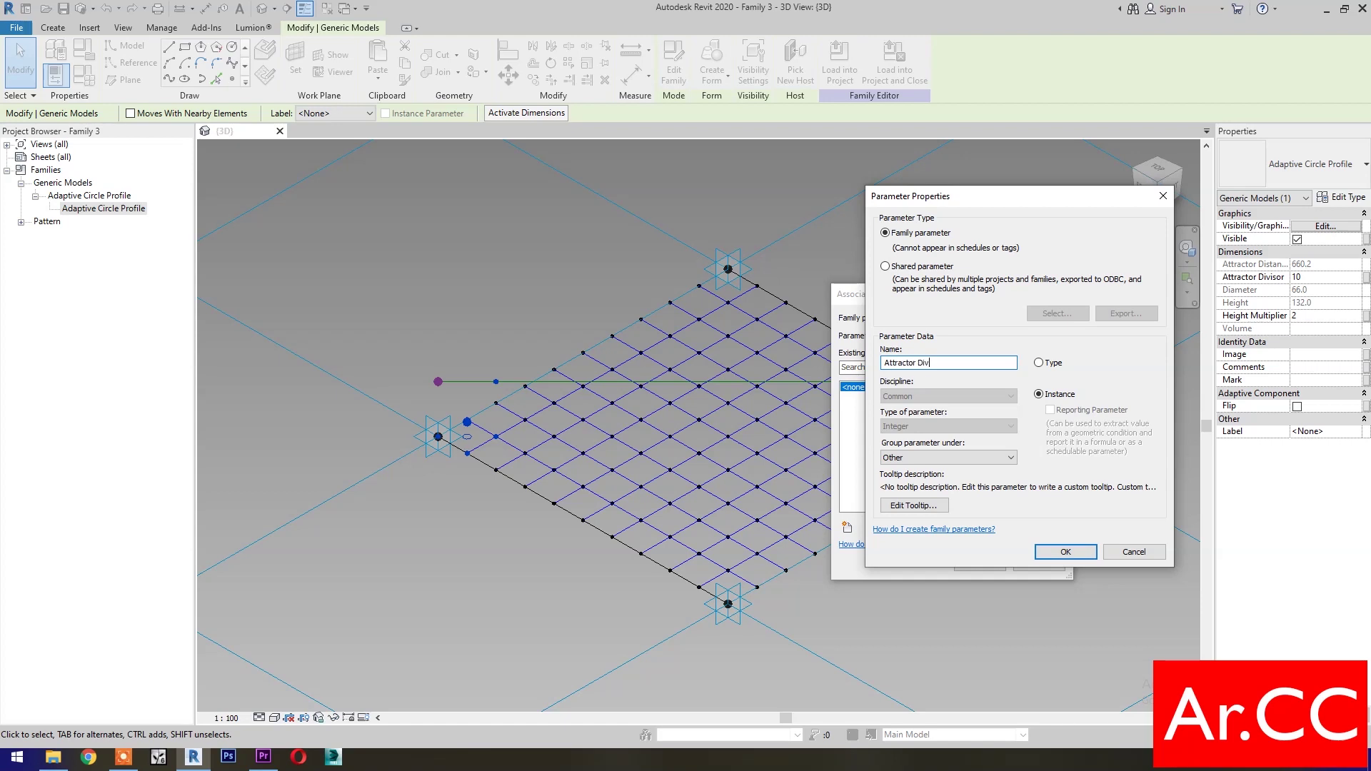
click(1055, 553)
click(992, 564)
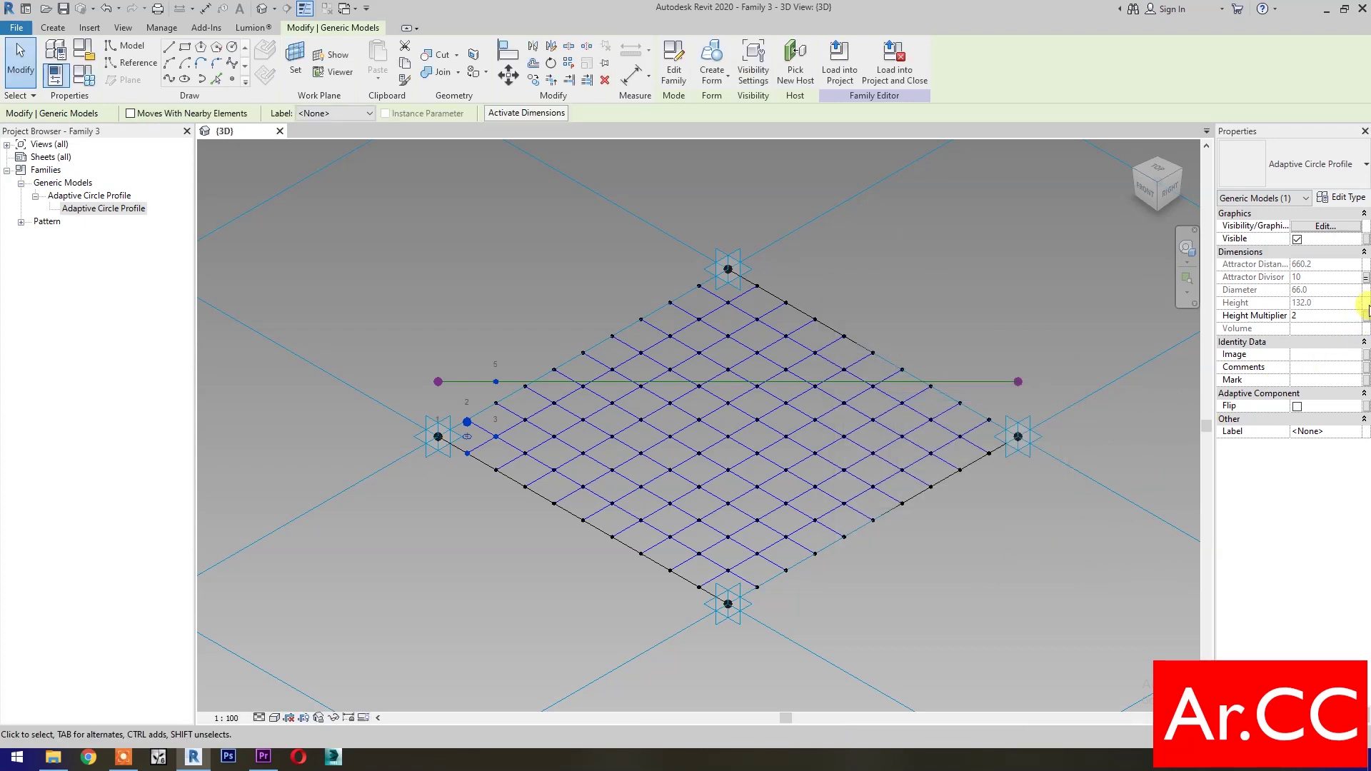
Associate the component's Height Multiplier with a new instance parameter named Height Multiplier, and repeat the component across the divided surface
click(1365, 314)
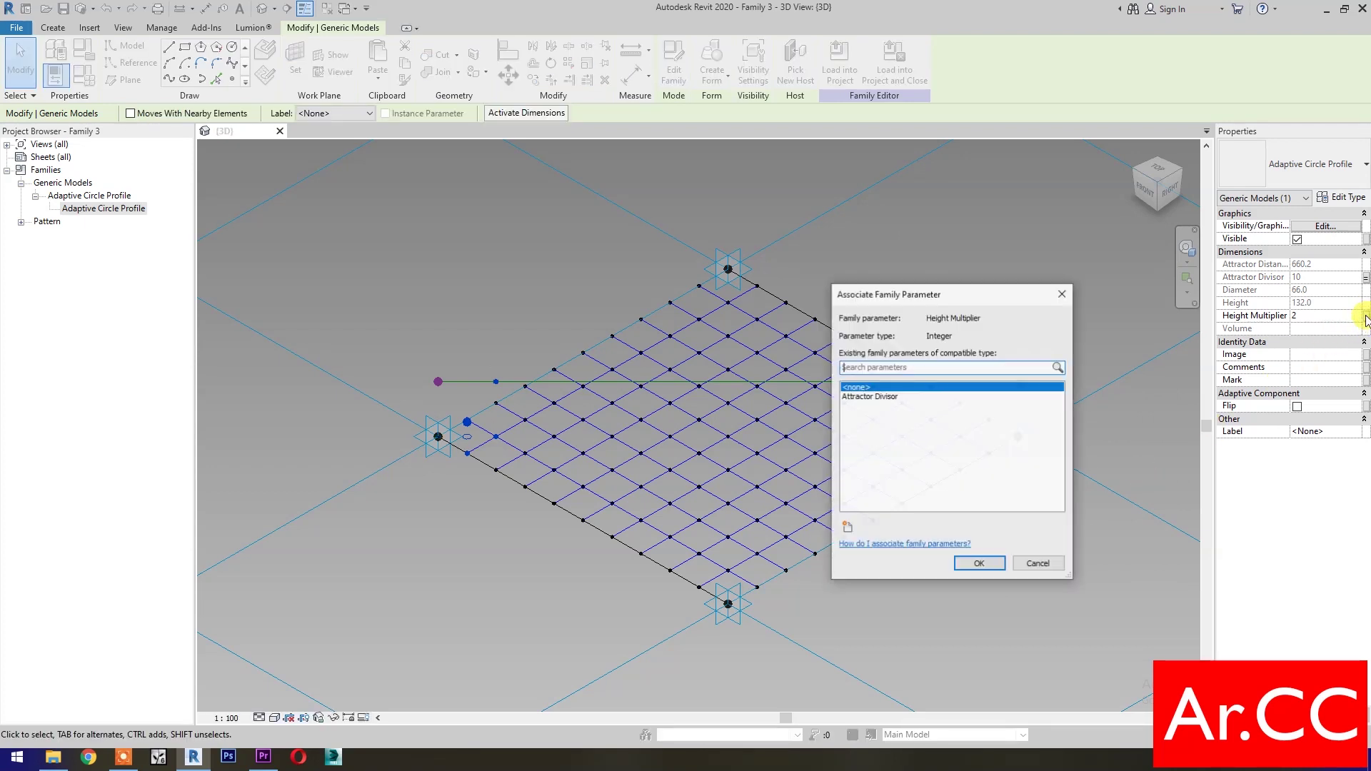
click(846, 528)
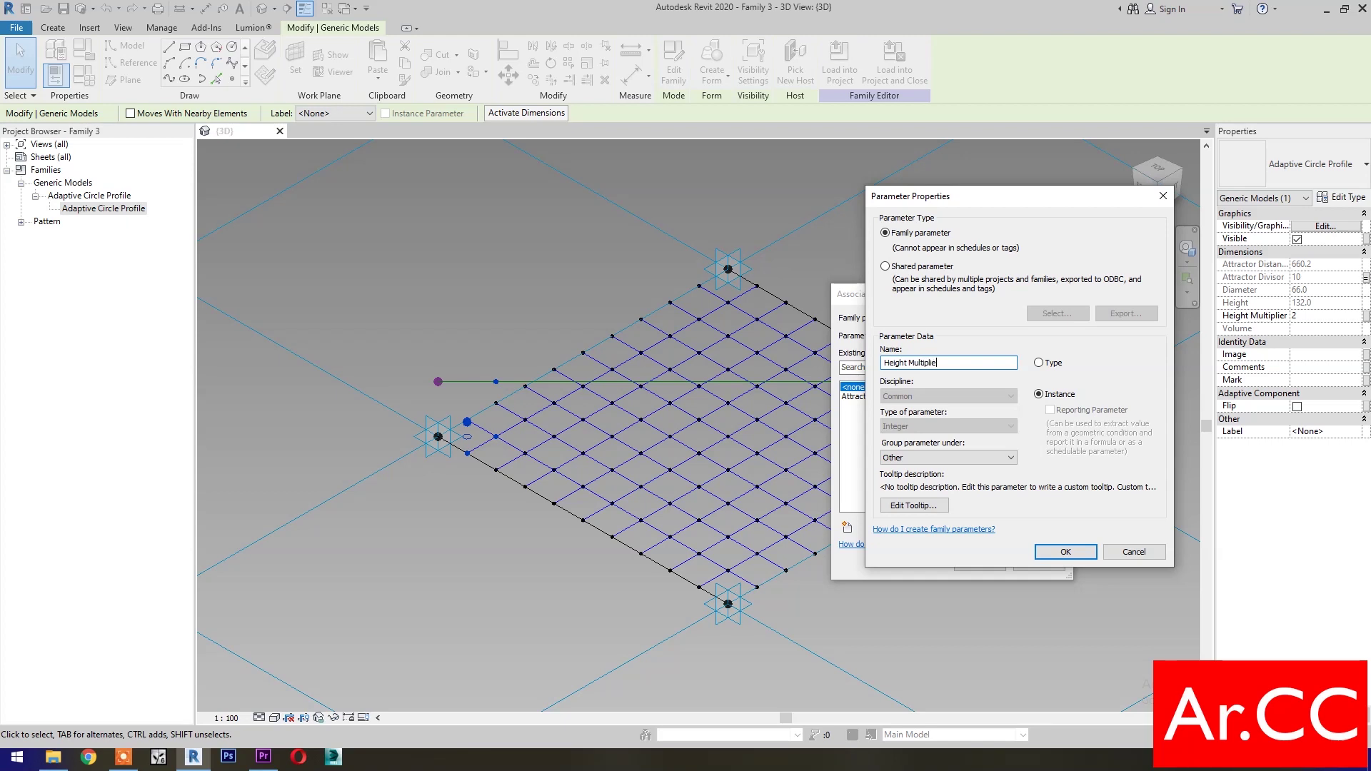
click(1087, 553)
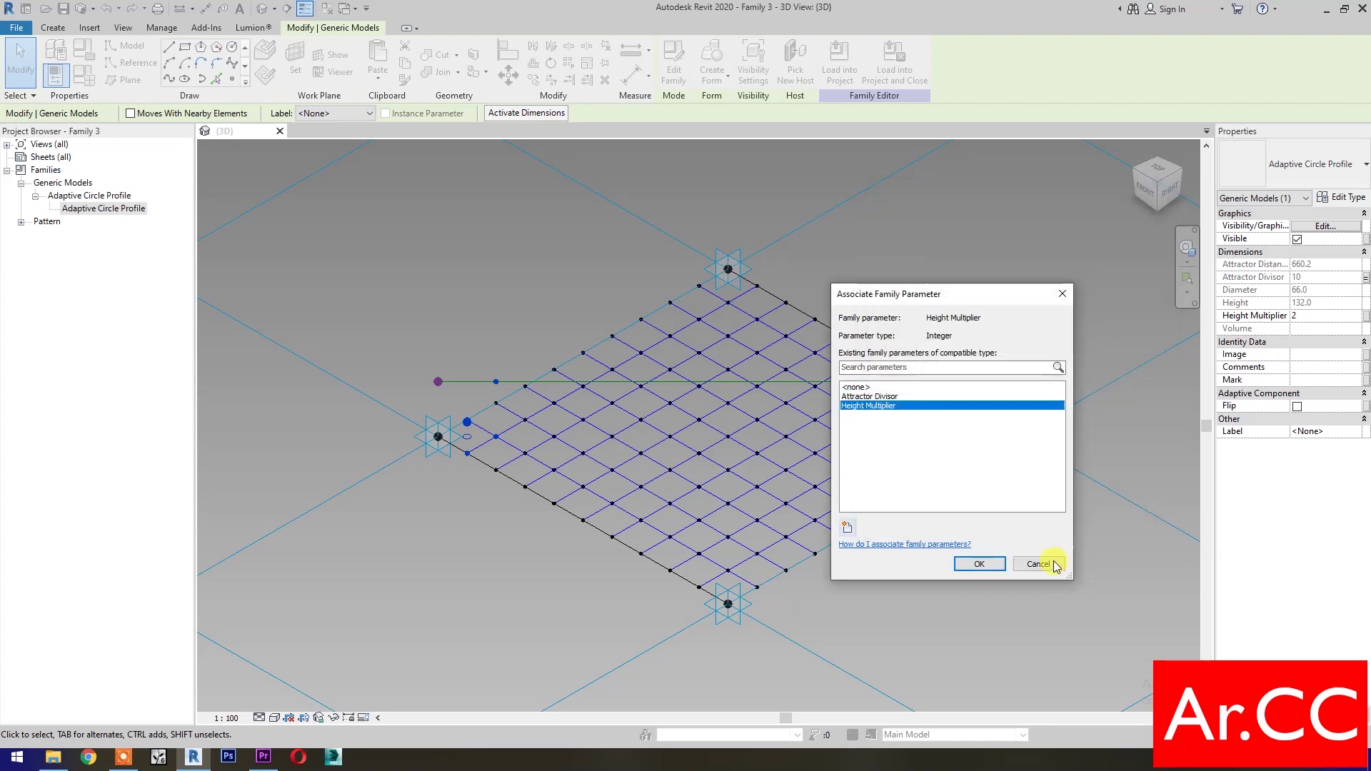
click(978, 564)
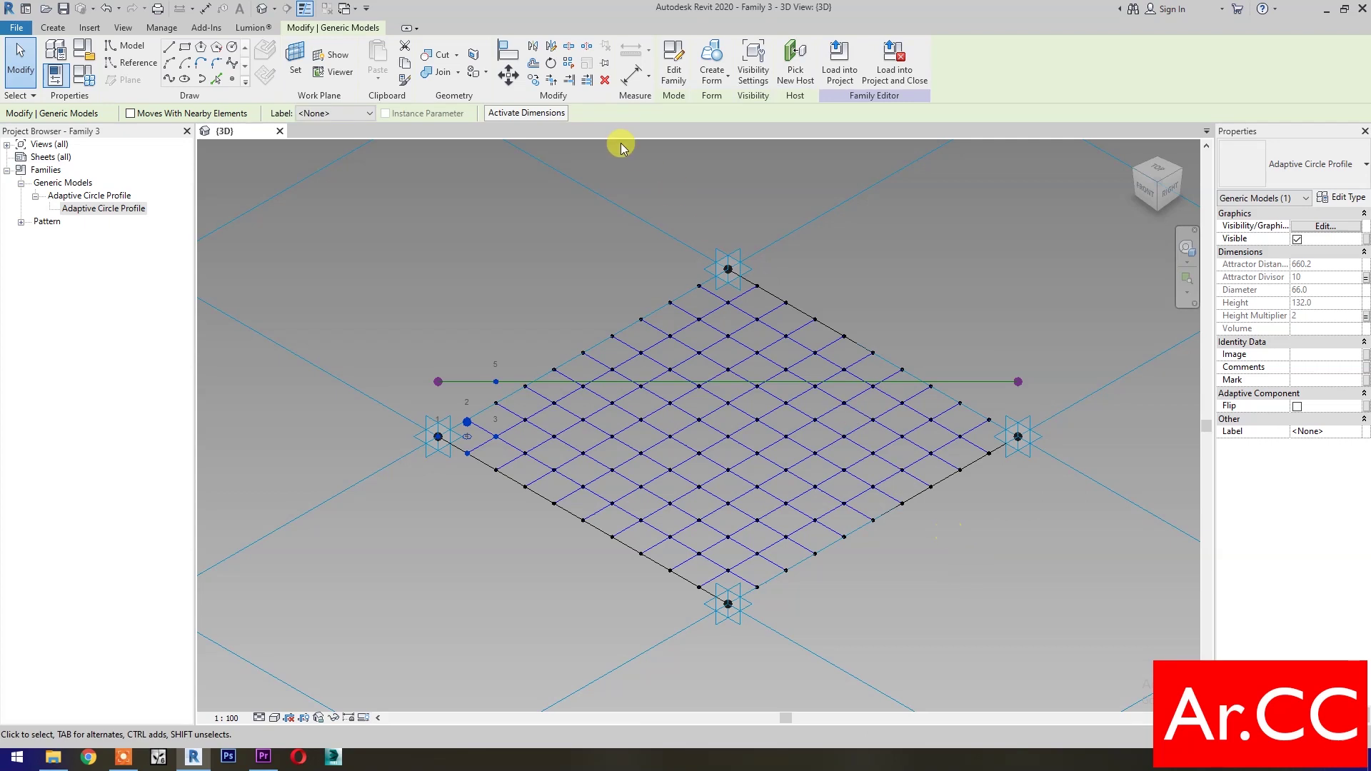
click(569, 64)
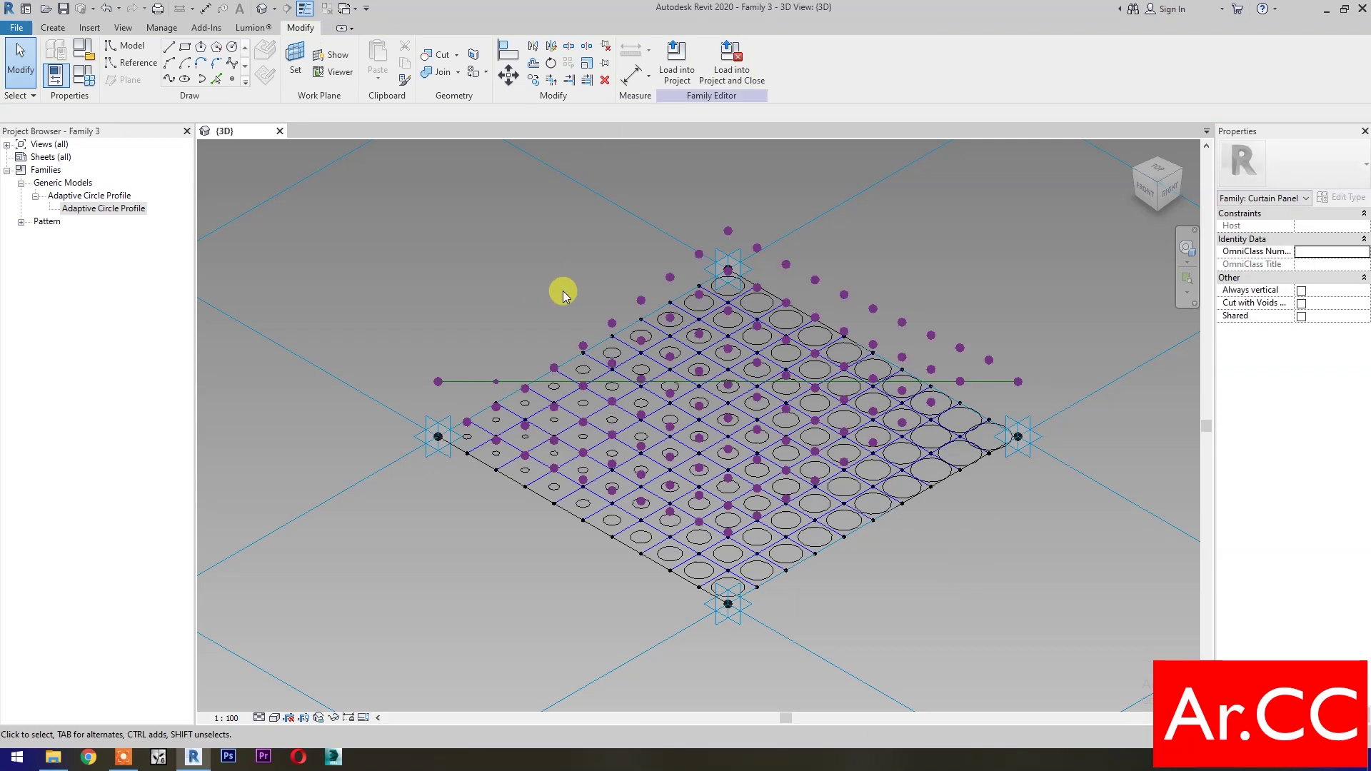
Set the family's Attractor Divisor to 15 and change NCP to move the attractor point to the middle of the reference line
click(94, 81)
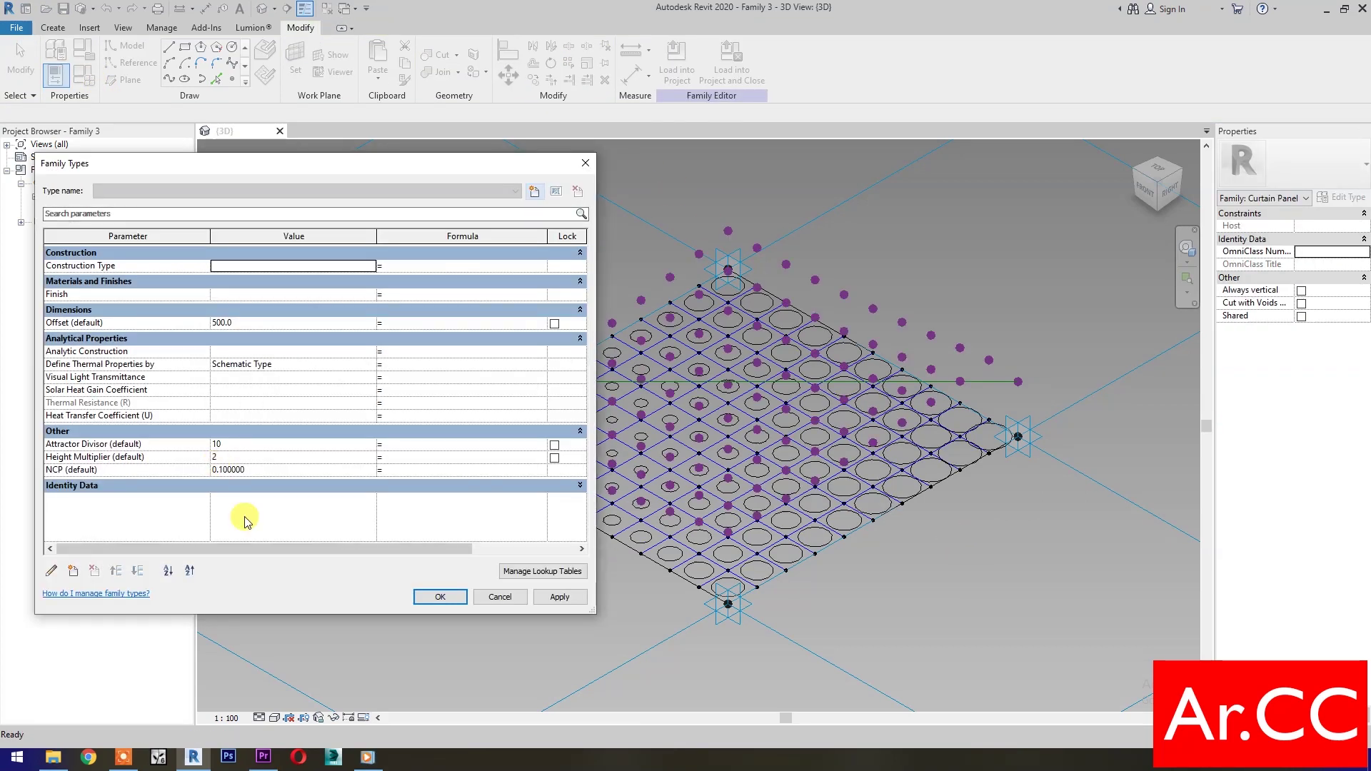
click(254, 444)
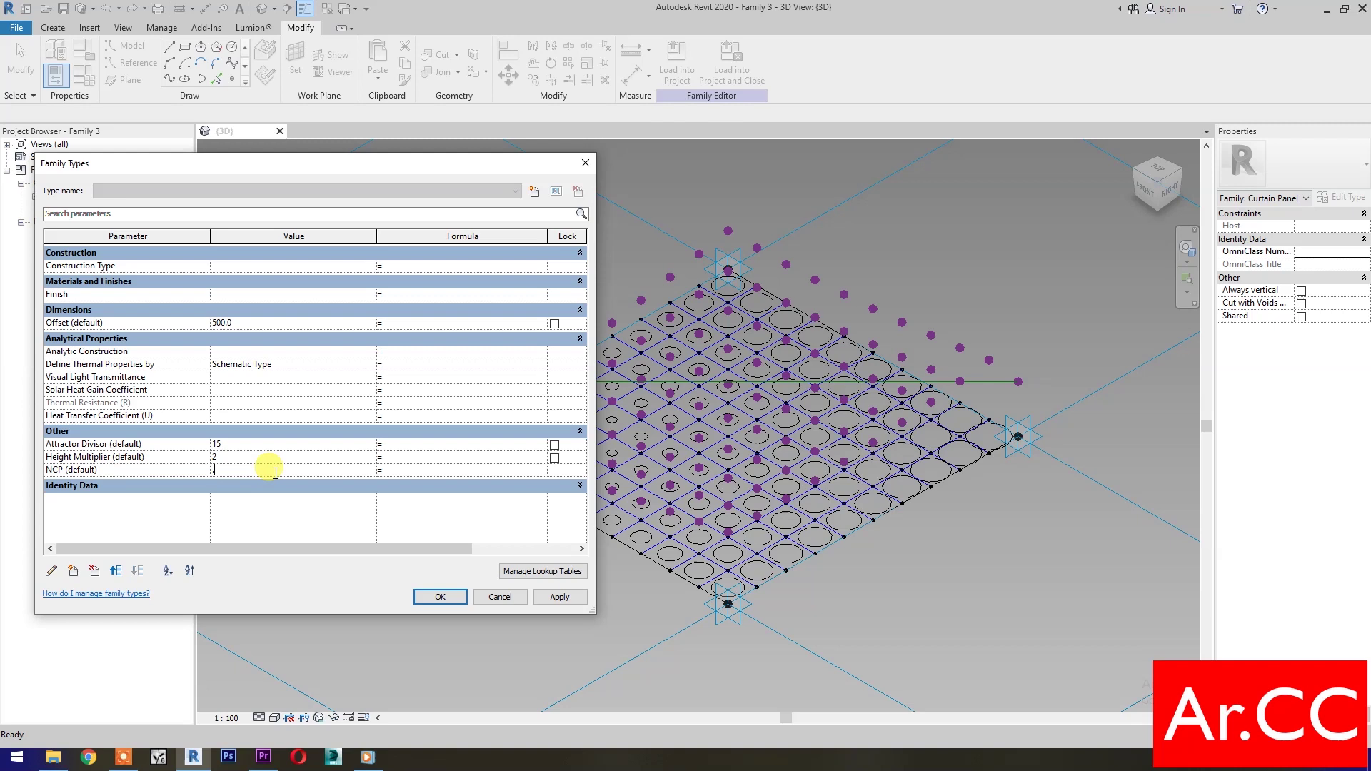
click(537, 600)
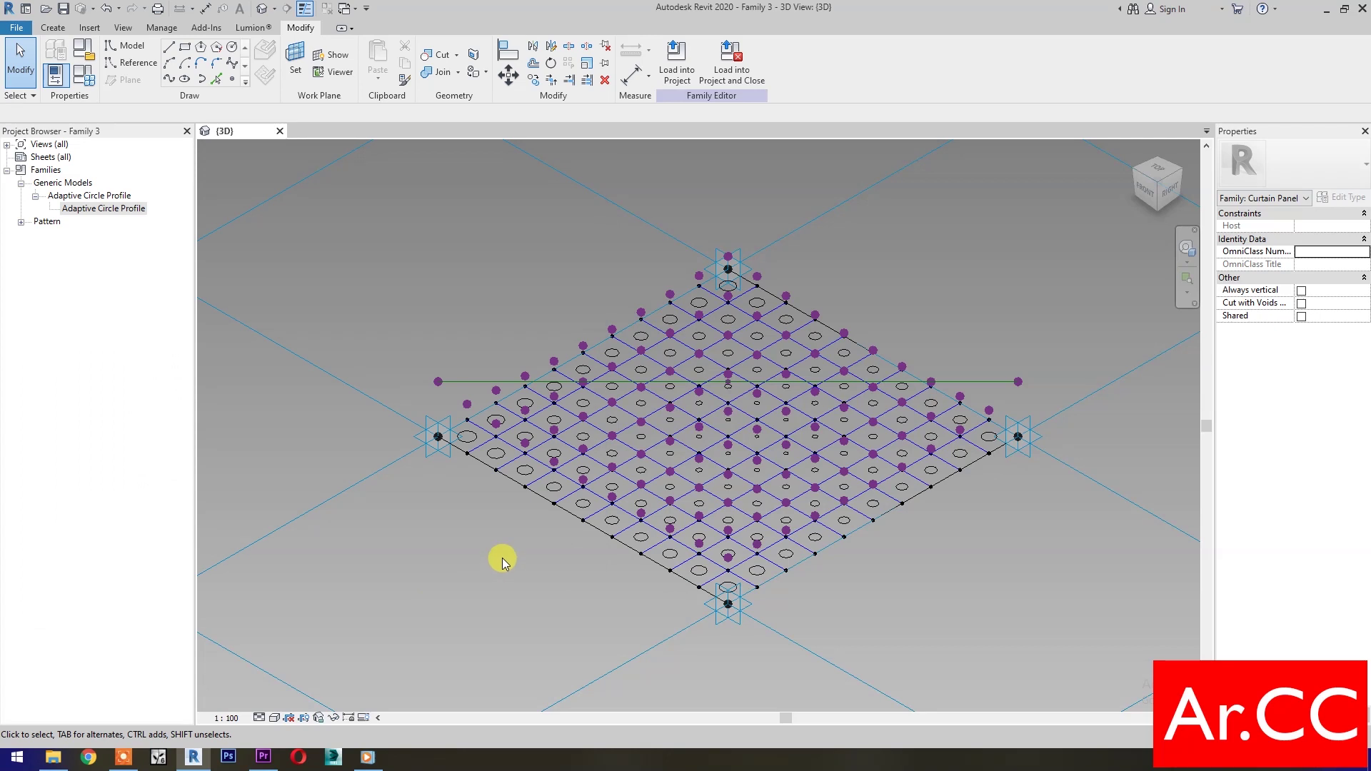
Place two opposite reference points on every repeated circle across the whole divided surface
scroll(502, 558, up, 5)
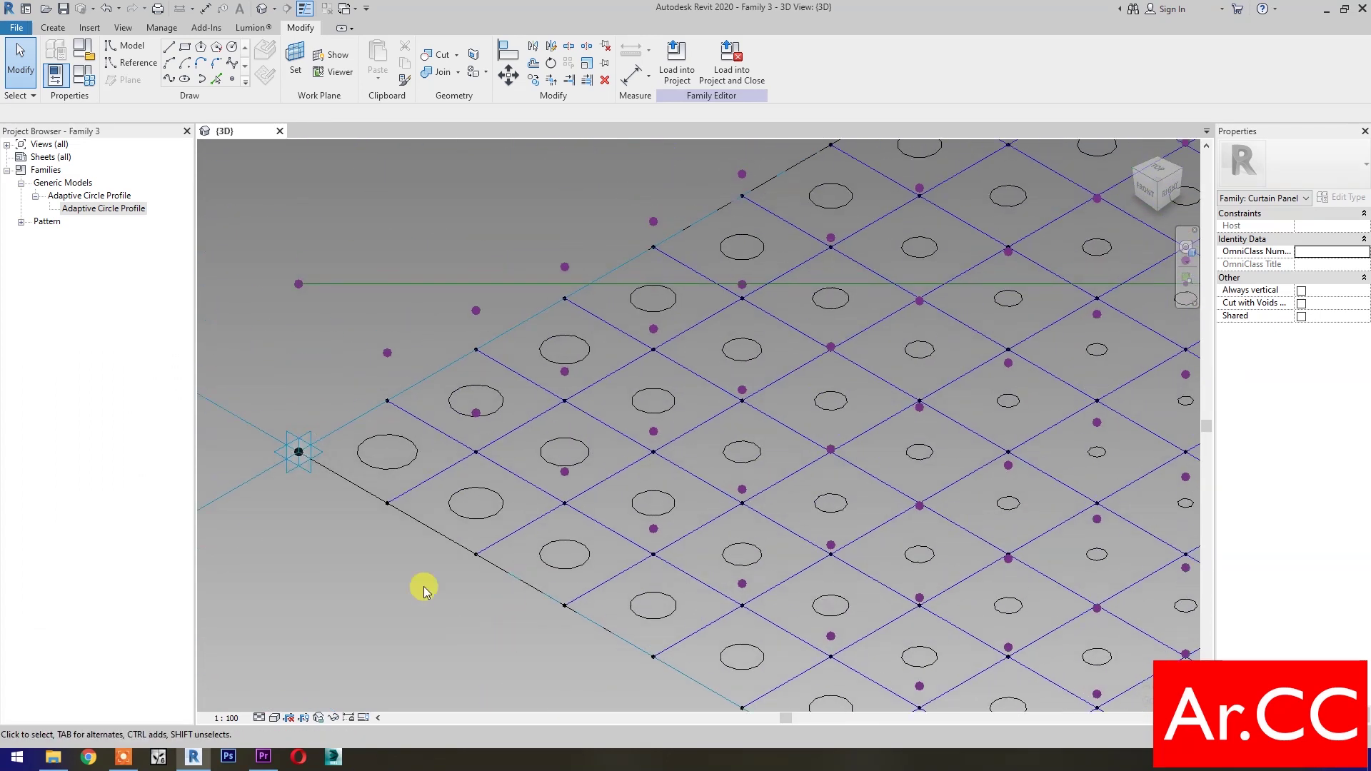
click(238, 82)
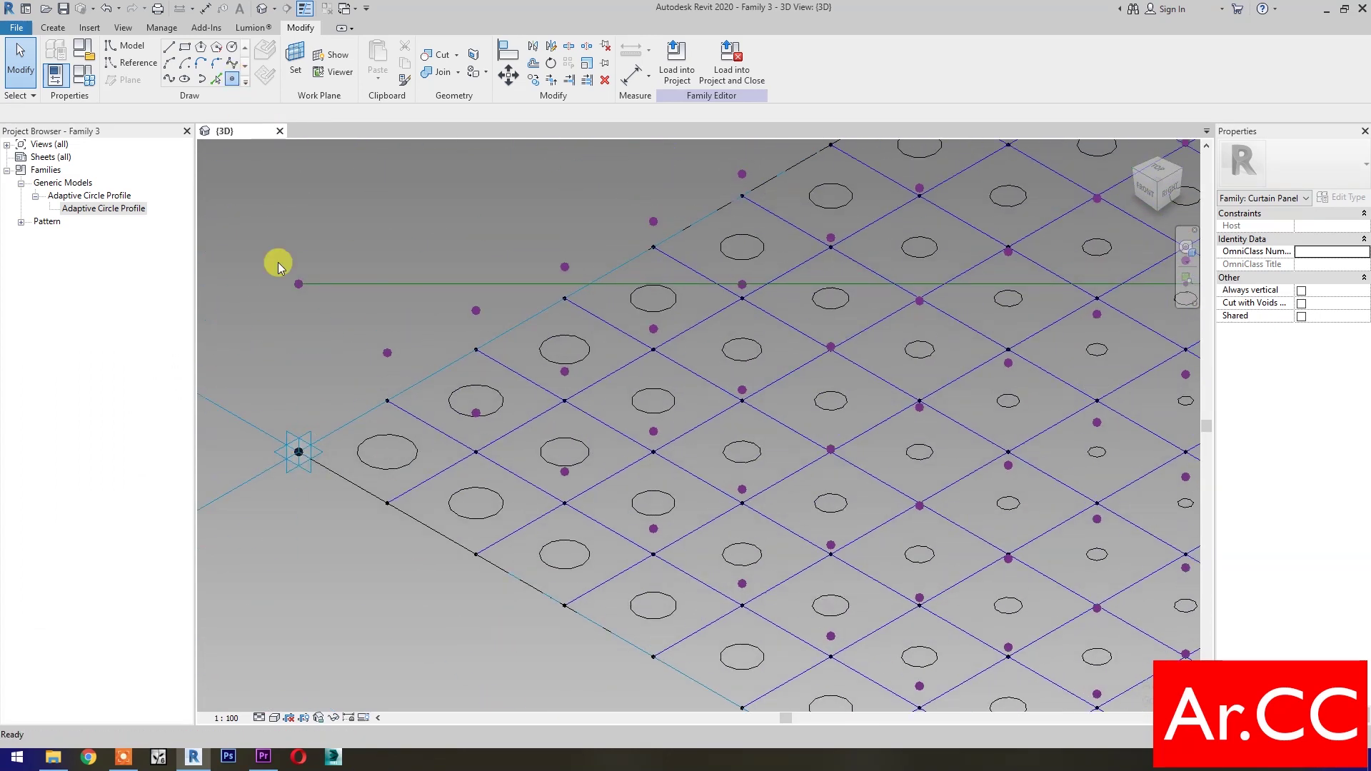
click(365, 463)
click(409, 438)
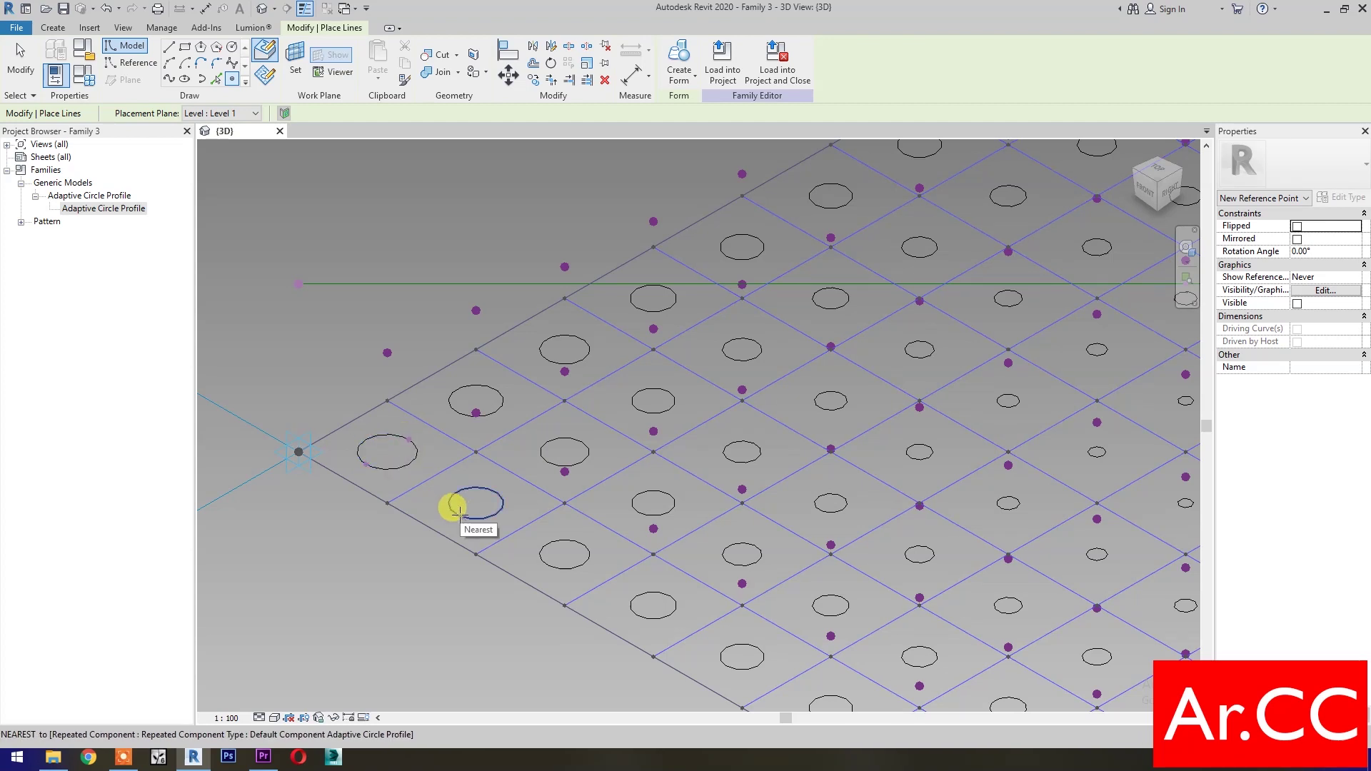
click(454, 513)
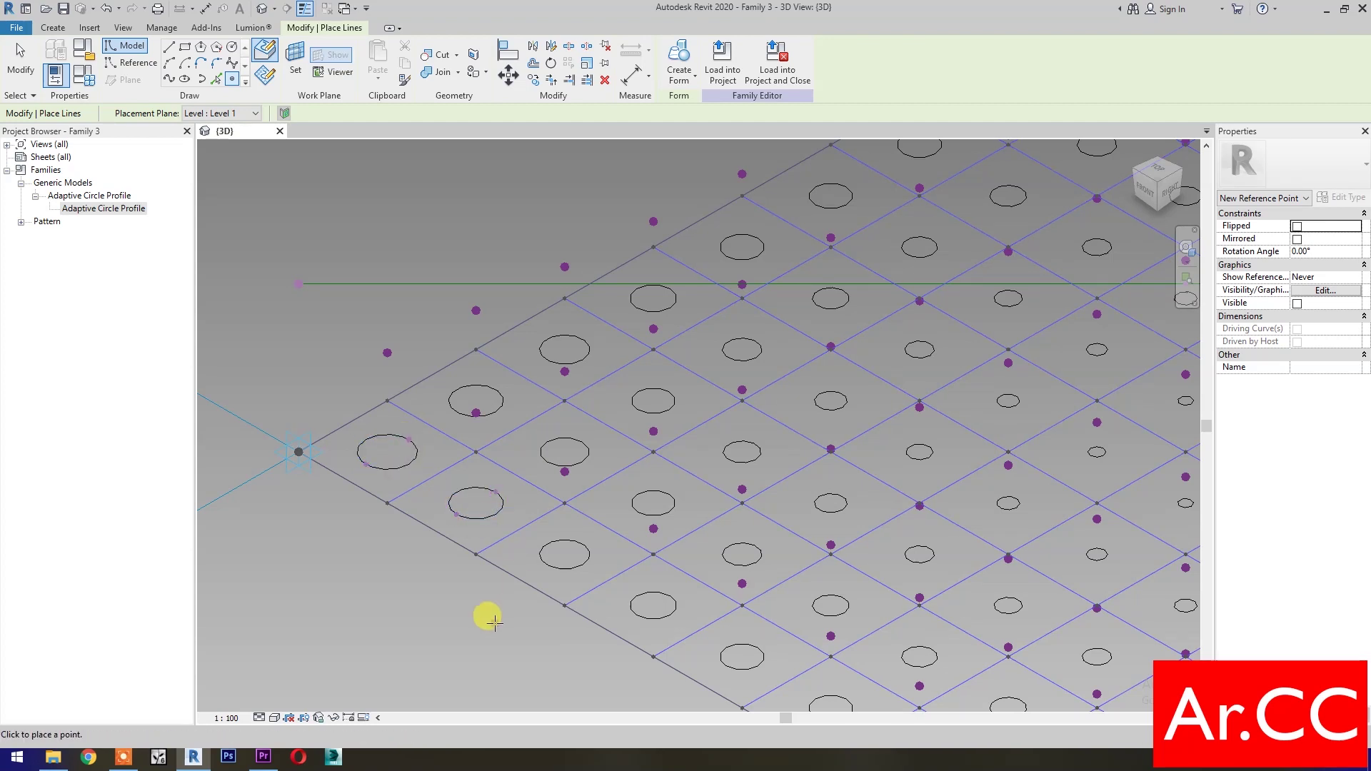
click(546, 565)
click(583, 543)
click(636, 614)
click(670, 594)
click(725, 666)
click(759, 647)
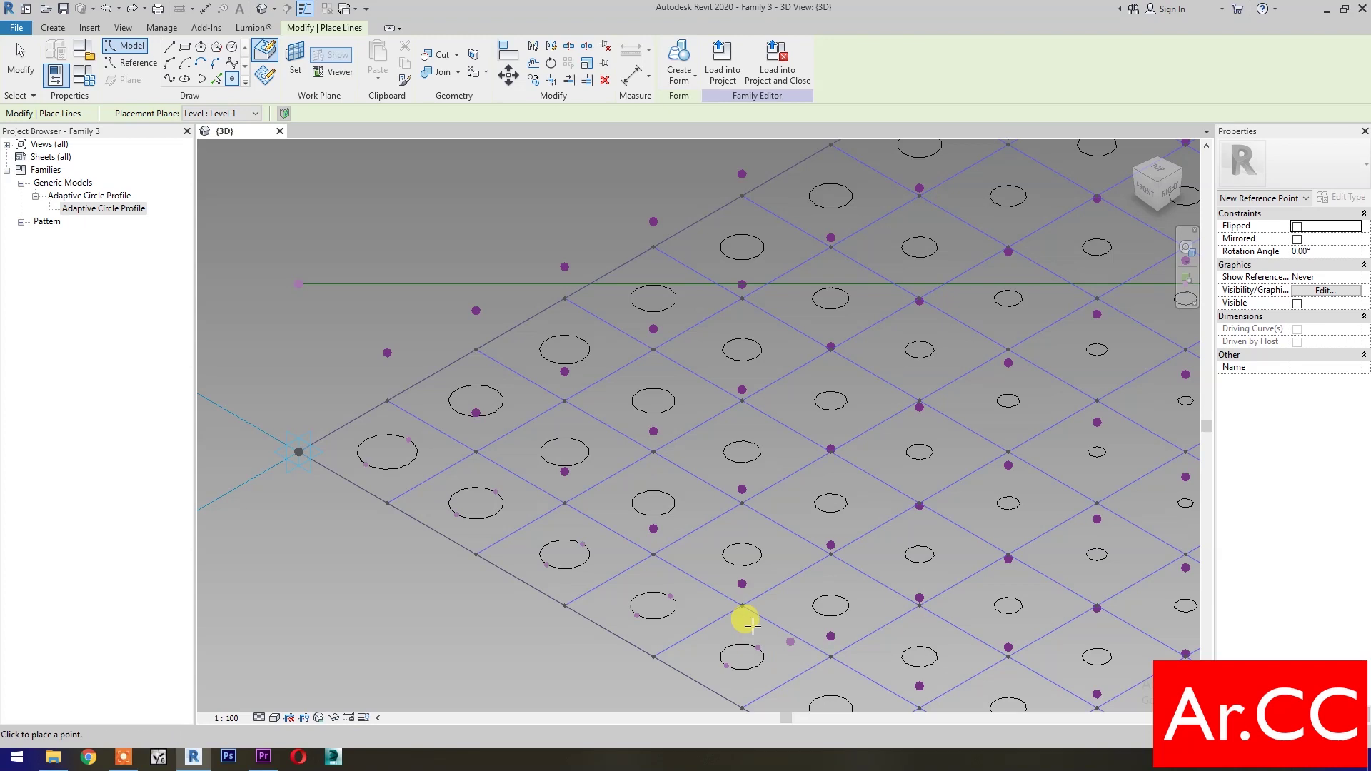
click(456, 412)
click(498, 389)
click(547, 462)
click(582, 442)
click(637, 512)
click(670, 493)
click(727, 562)
click(756, 547)
click(817, 612)
click(844, 598)
click(547, 360)
click(583, 340)
click(637, 410)
click(670, 392)
click(725, 462)
click(758, 442)
click(819, 510)
click(842, 496)
click(909, 560)
click(930, 548)
click(670, 290)
click(636, 308)
click(726, 359)
click(759, 341)
click(910, 457)
click(929, 447)
click(998, 508)
click(1016, 498)
click(998, 611)
click(1017, 598)
click(1088, 559)
click(1106, 549)
click(725, 256)
click(758, 238)
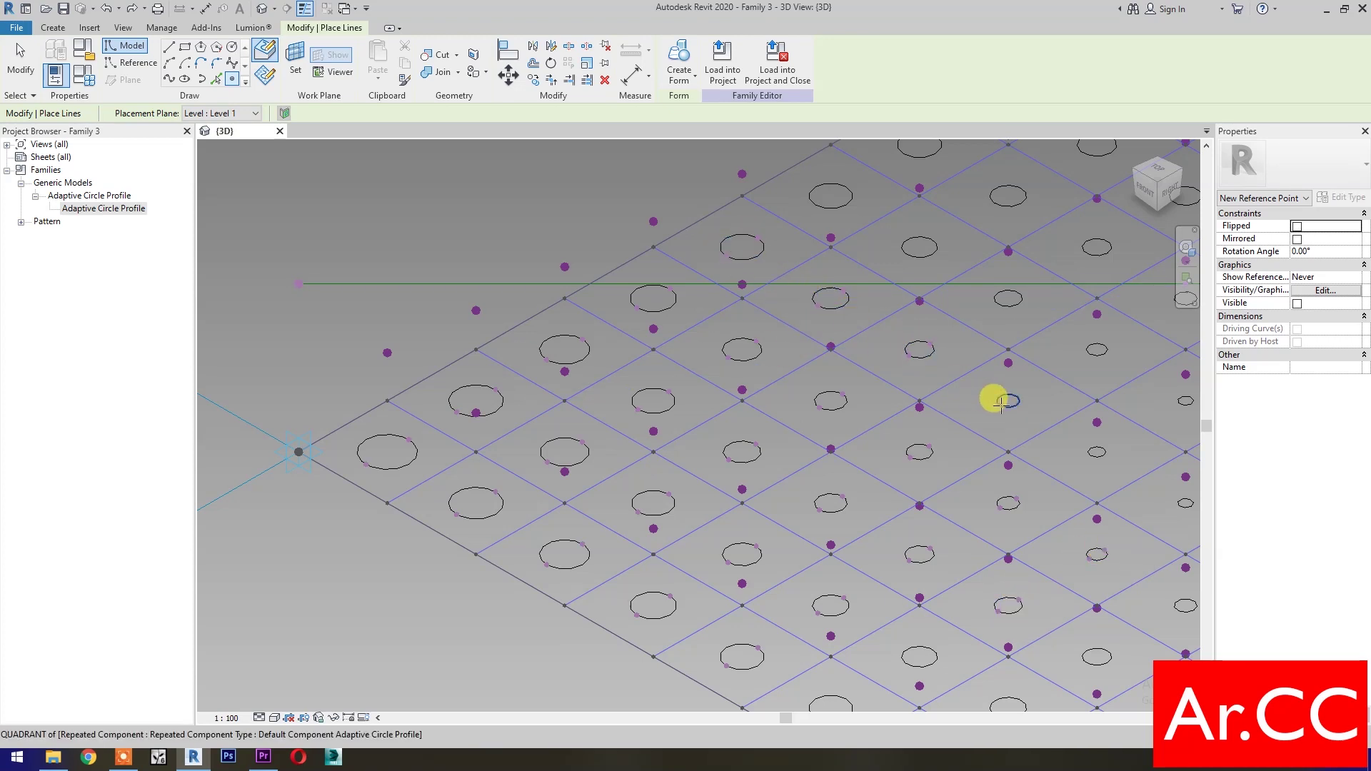
click(1105, 447)
click(846, 187)
click(905, 254)
click(933, 239)
click(998, 304)
click(1018, 292)
click(1089, 354)
click(1104, 345)
middle_drag(931, 553, 707, 350)
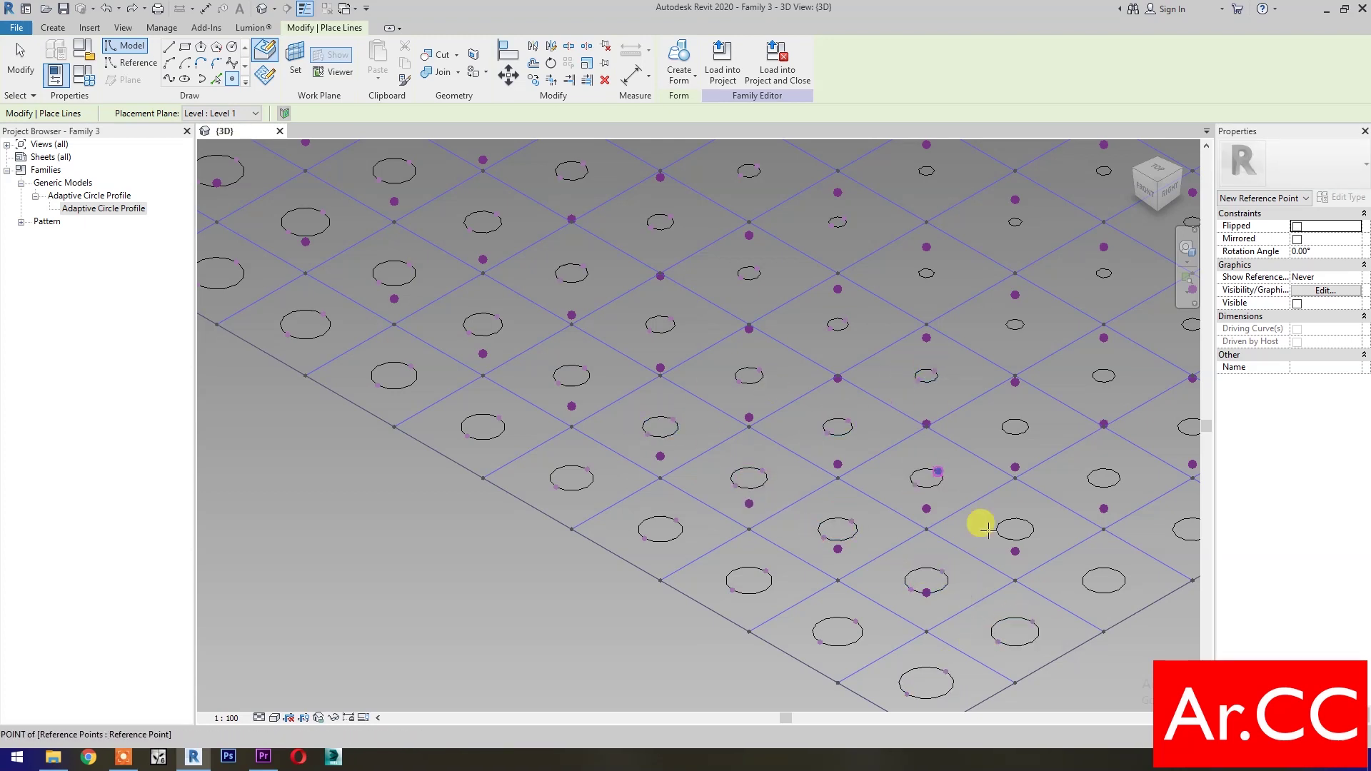
middle_drag(1001, 640, 811, 582)
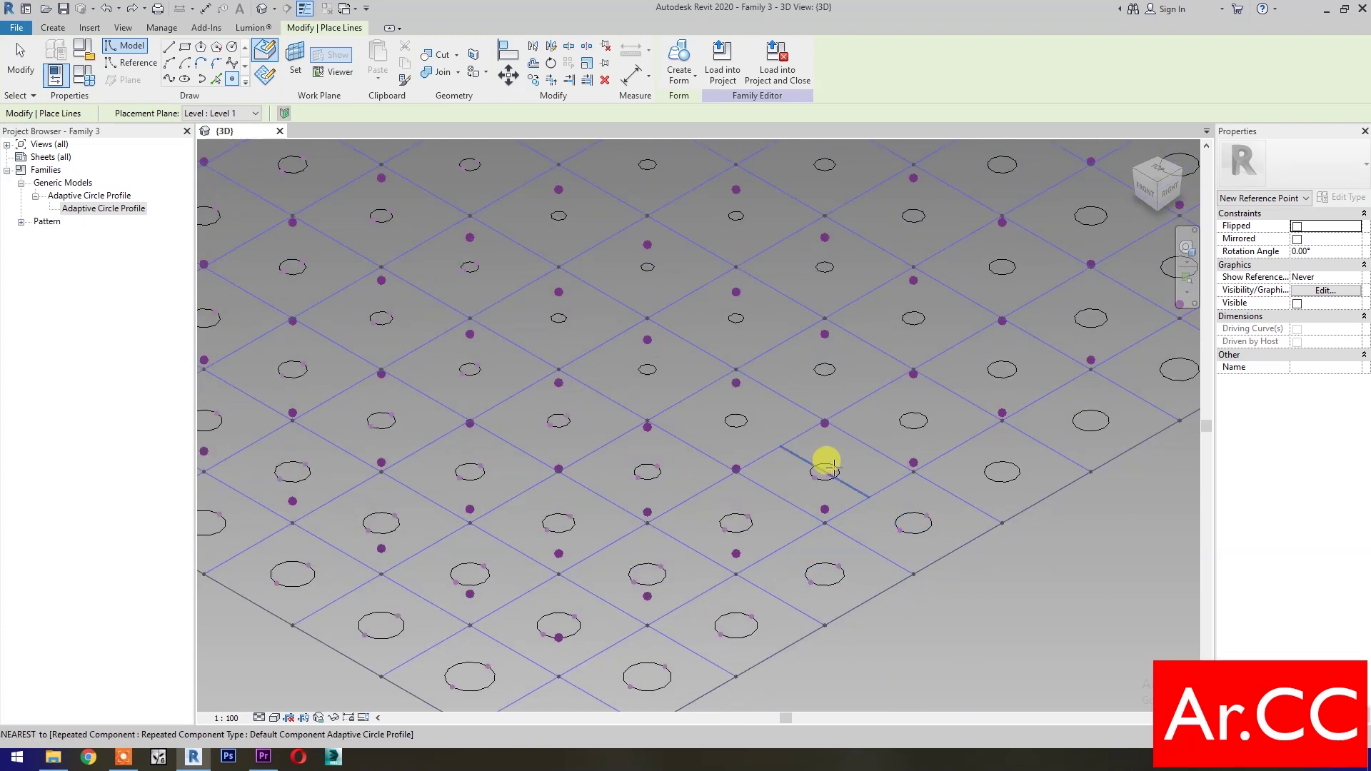
click(646, 372)
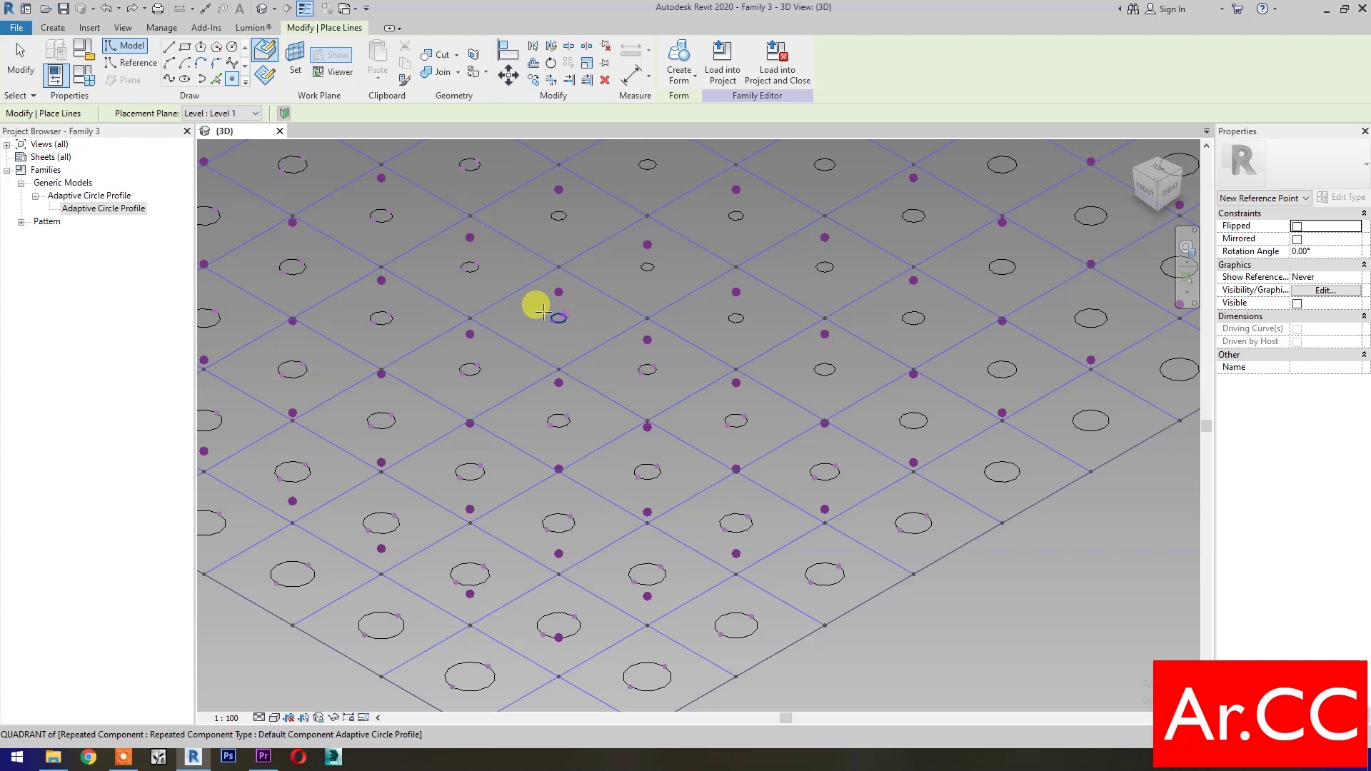
click(732, 321)
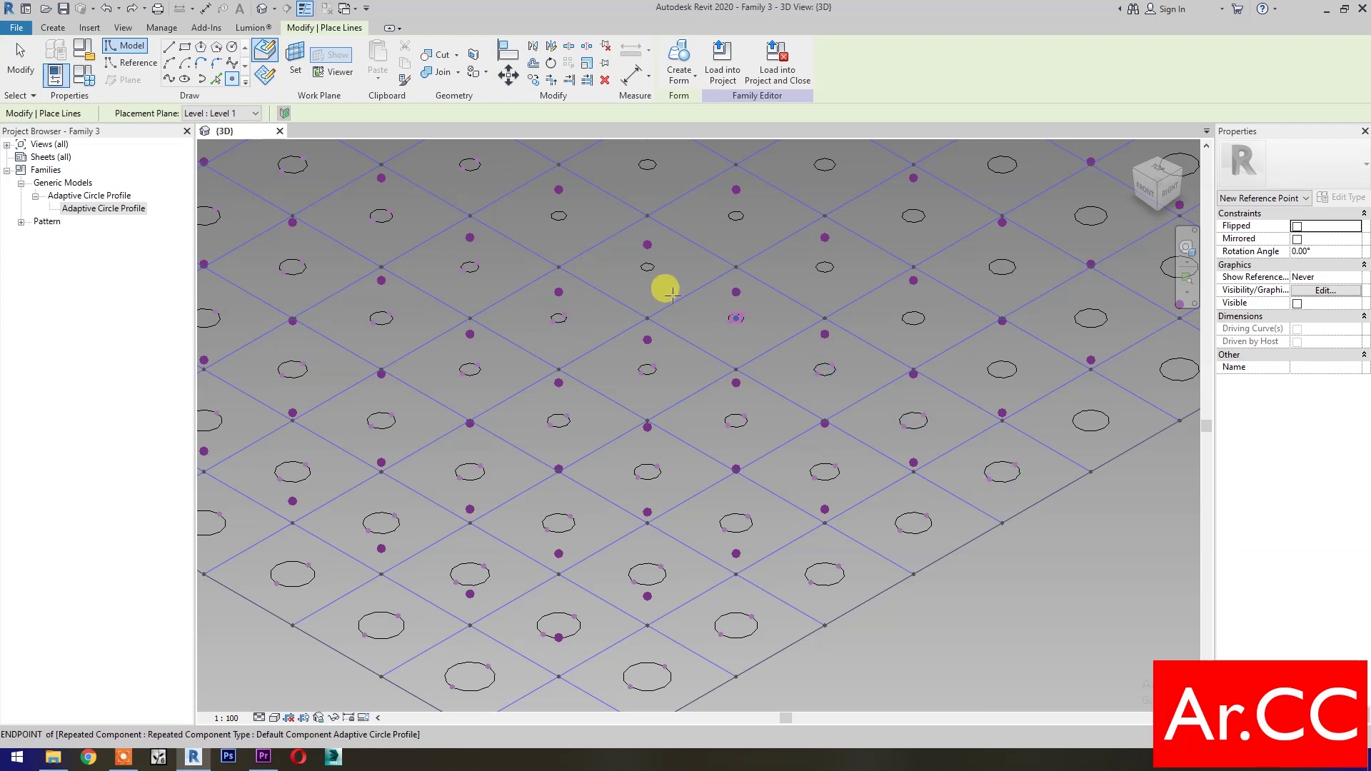
middle_drag(1114, 413, 860, 519)
click(850, 521)
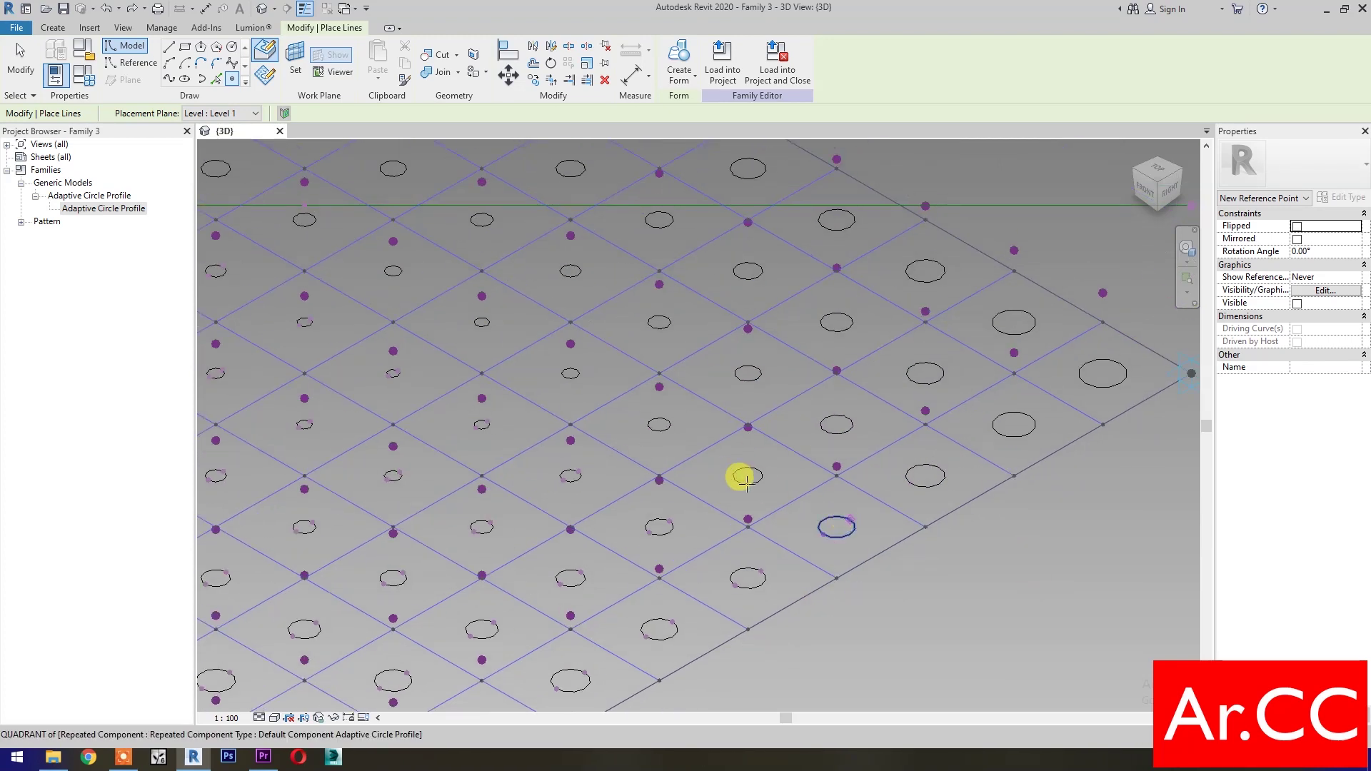
click(757, 472)
click(655, 429)
click(583, 391)
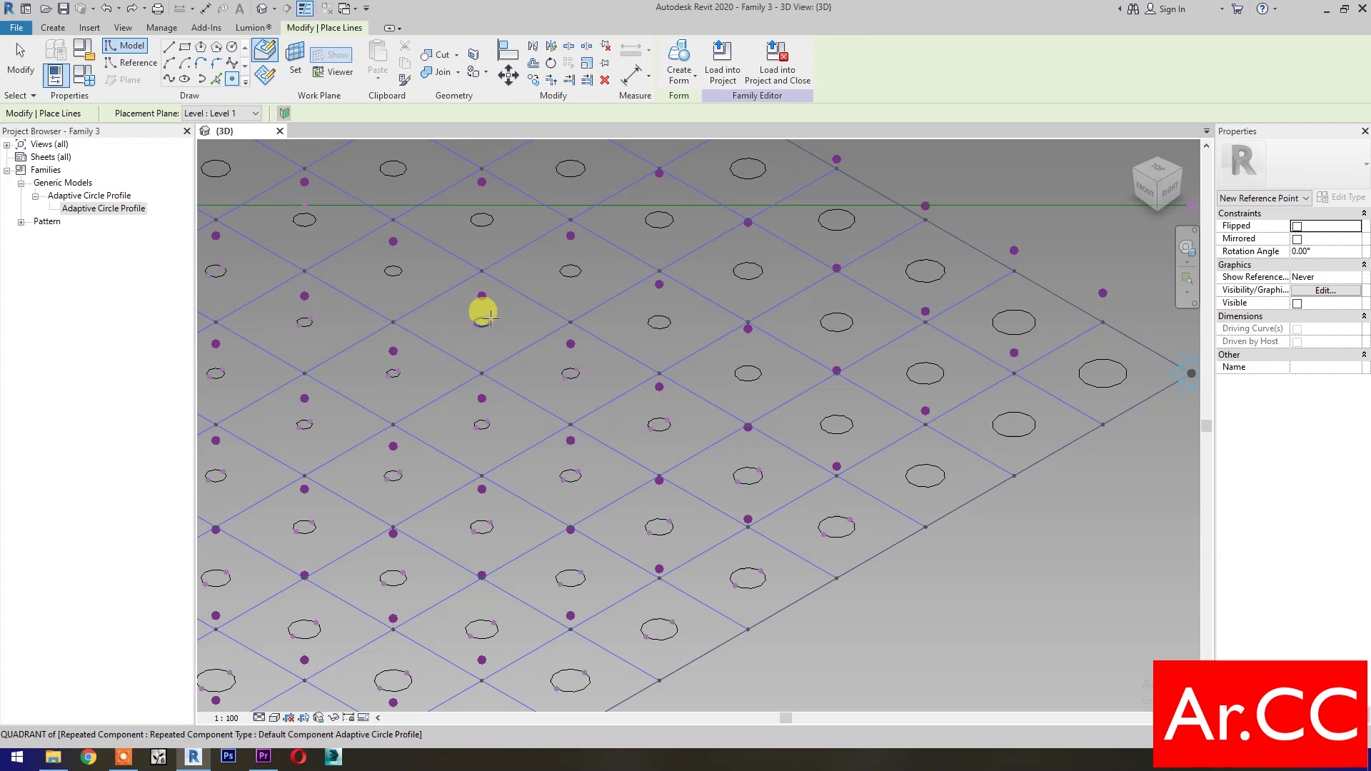
click(911, 479)
click(827, 416)
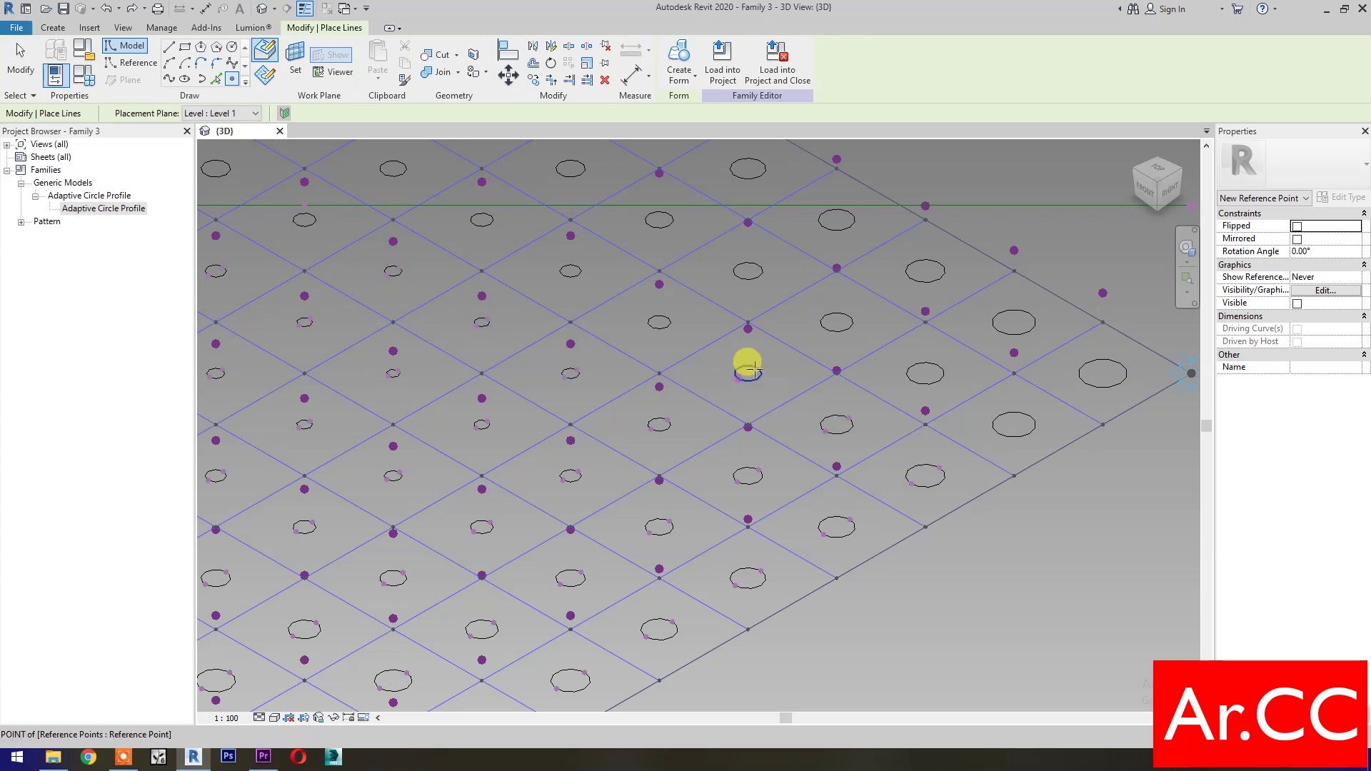
click(385, 174)
click(404, 164)
click(313, 214)
click(294, 224)
click(998, 433)
click(1029, 417)
click(913, 382)
click(936, 365)
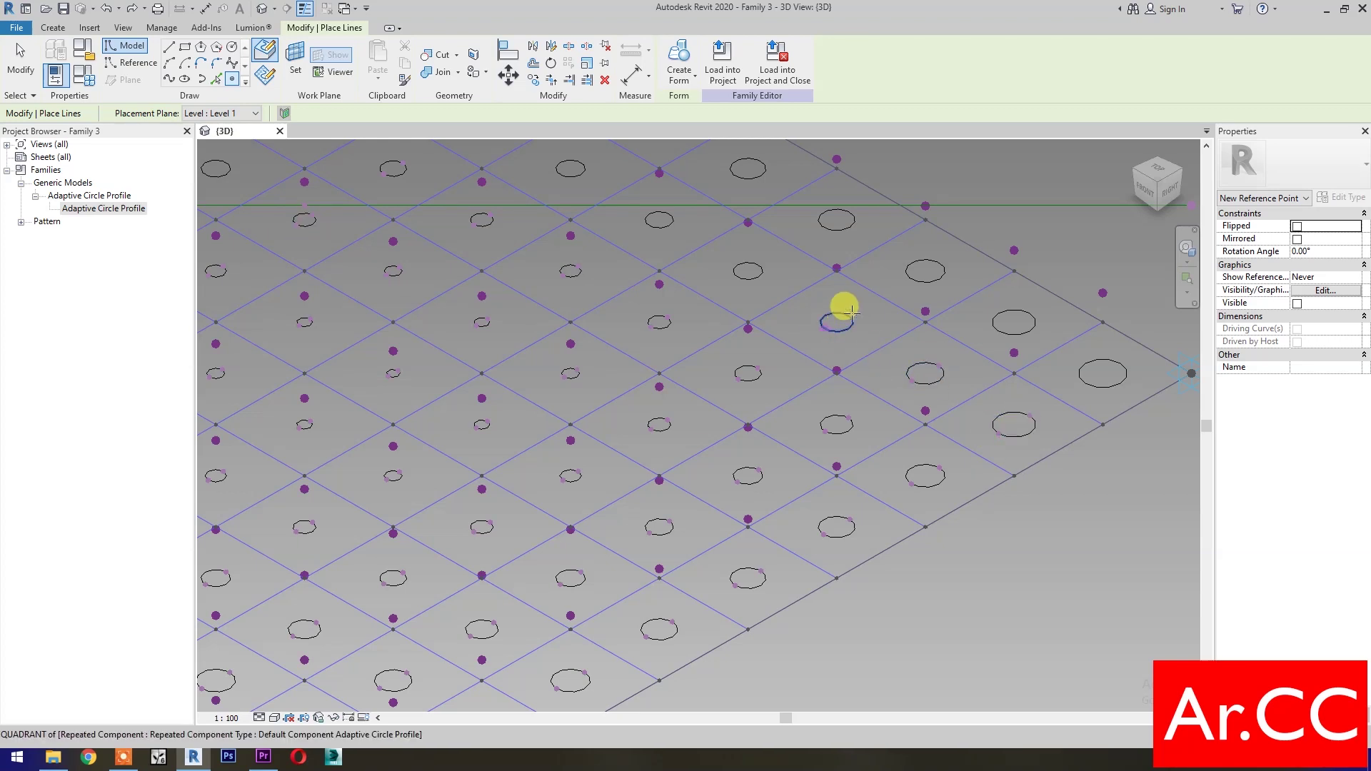
click(585, 158)
click(1084, 381)
click(1120, 362)
click(999, 329)
click(1030, 312)
click(912, 278)
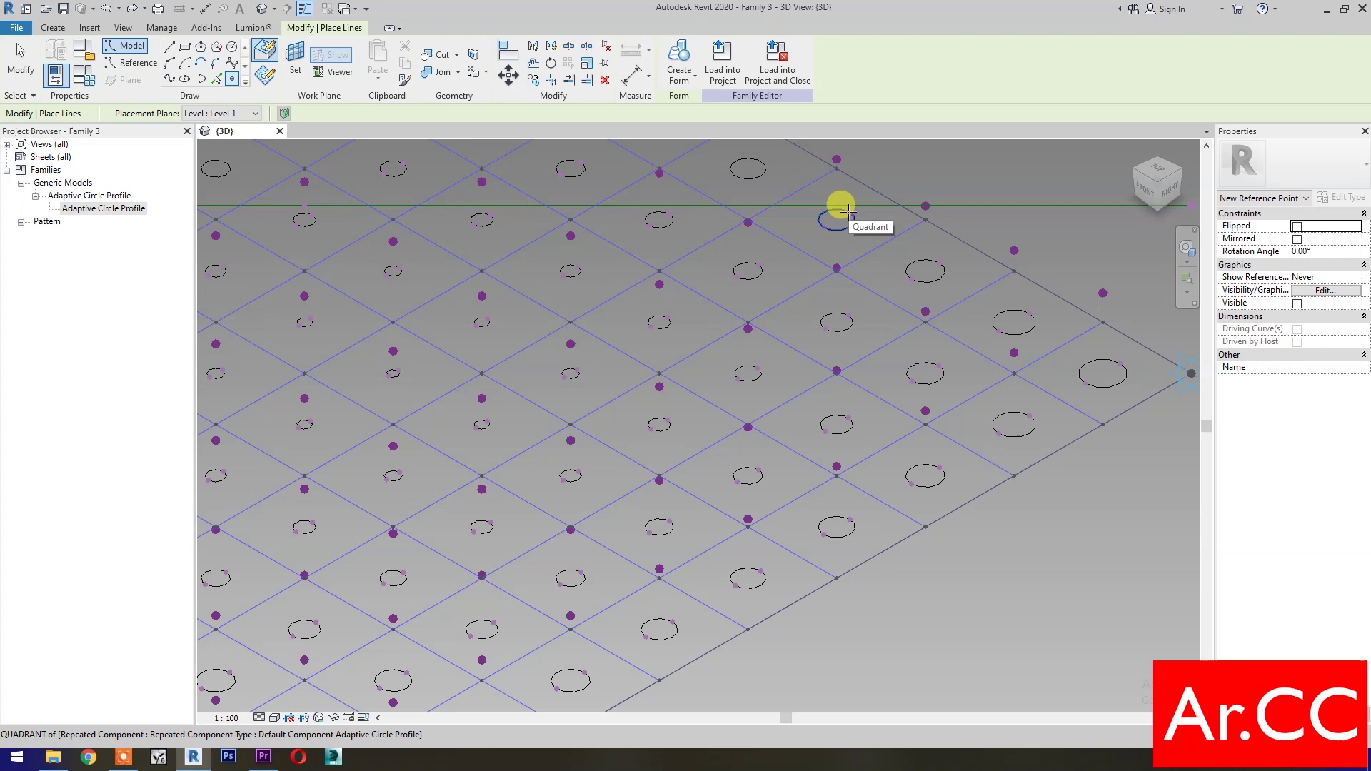
middle_drag(836, 214, 1025, 496)
click(743, 355)
click(770, 340)
click(653, 304)
click(684, 289)
click(598, 237)
click(473, 204)
click(511, 185)
click(386, 255)
click(420, 236)
click(476, 306)
click(508, 288)
click(566, 356)
click(658, 406)
click(680, 392)
click(297, 306)
click(331, 288)
click(390, 356)
click(417, 340)
click(479, 406)
click(504, 391)
click(209, 357)
click(241, 339)
click(302, 407)
click(326, 392)
click(392, 456)
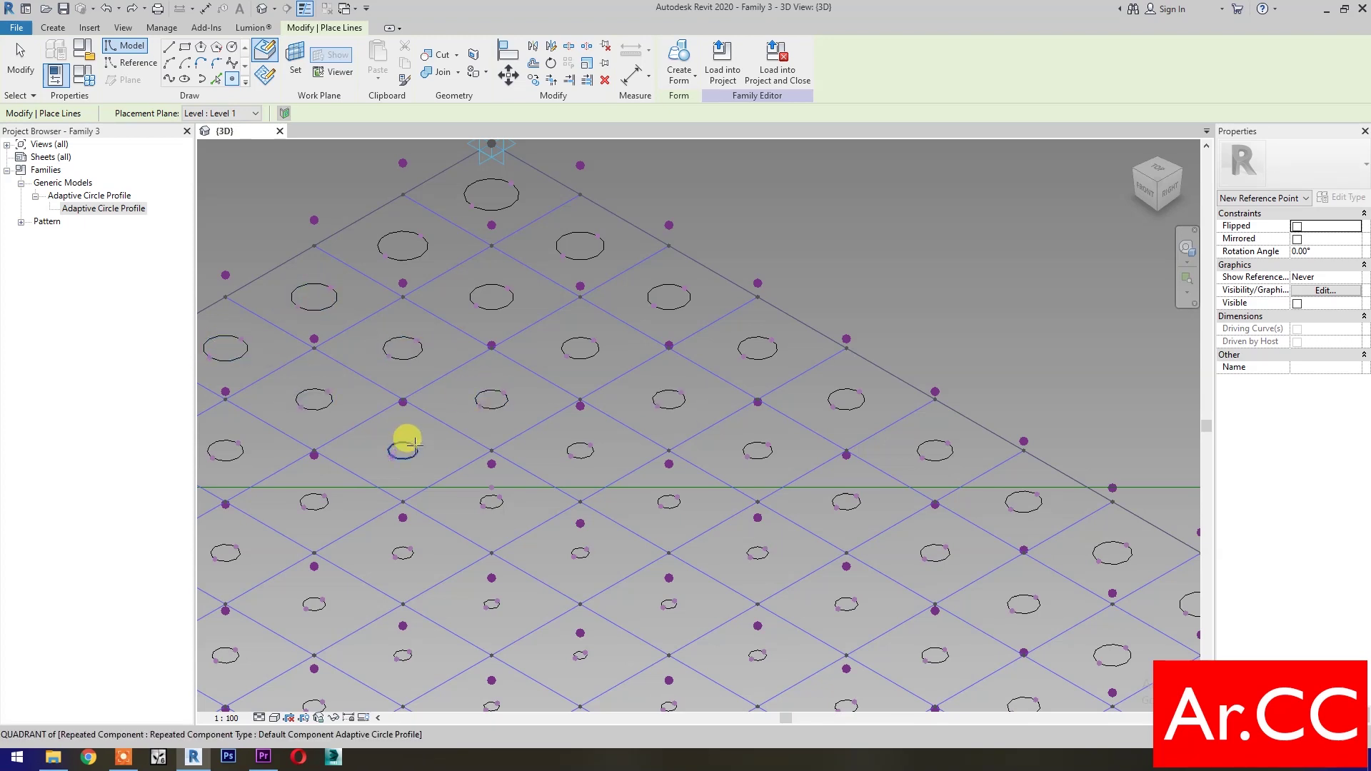
click(413, 444)
scroll(405, 571, down, 1)
middle_drag(405, 571, 637, 417)
key(Escape)
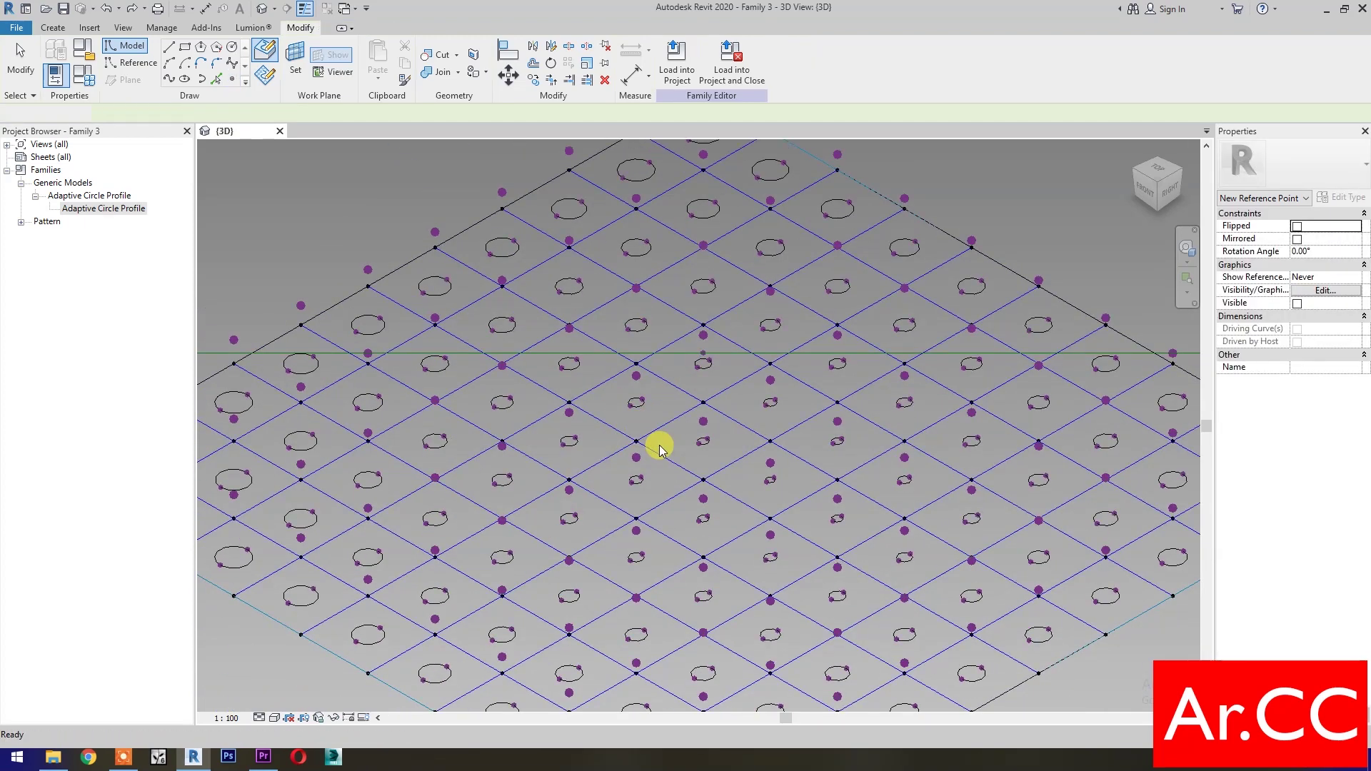
scroll(666, 454, down, 3)
scroll(979, 675, down, 1)
middle_drag(976, 643, 933, 618)
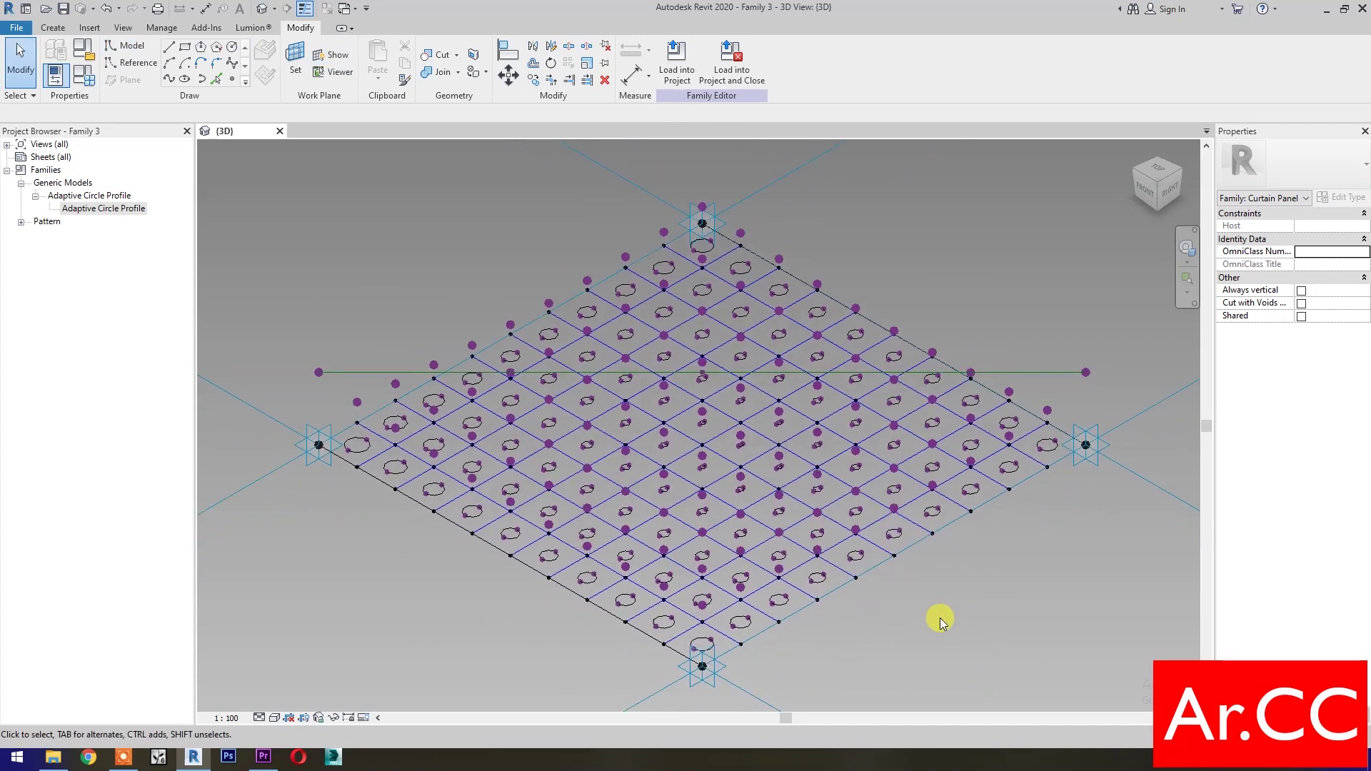
Draw a spline from one base point of the first corner circle over its raised apex point to the opposite base point
scroll(357, 520, up, 3)
middle_drag(397, 480, 446, 571)
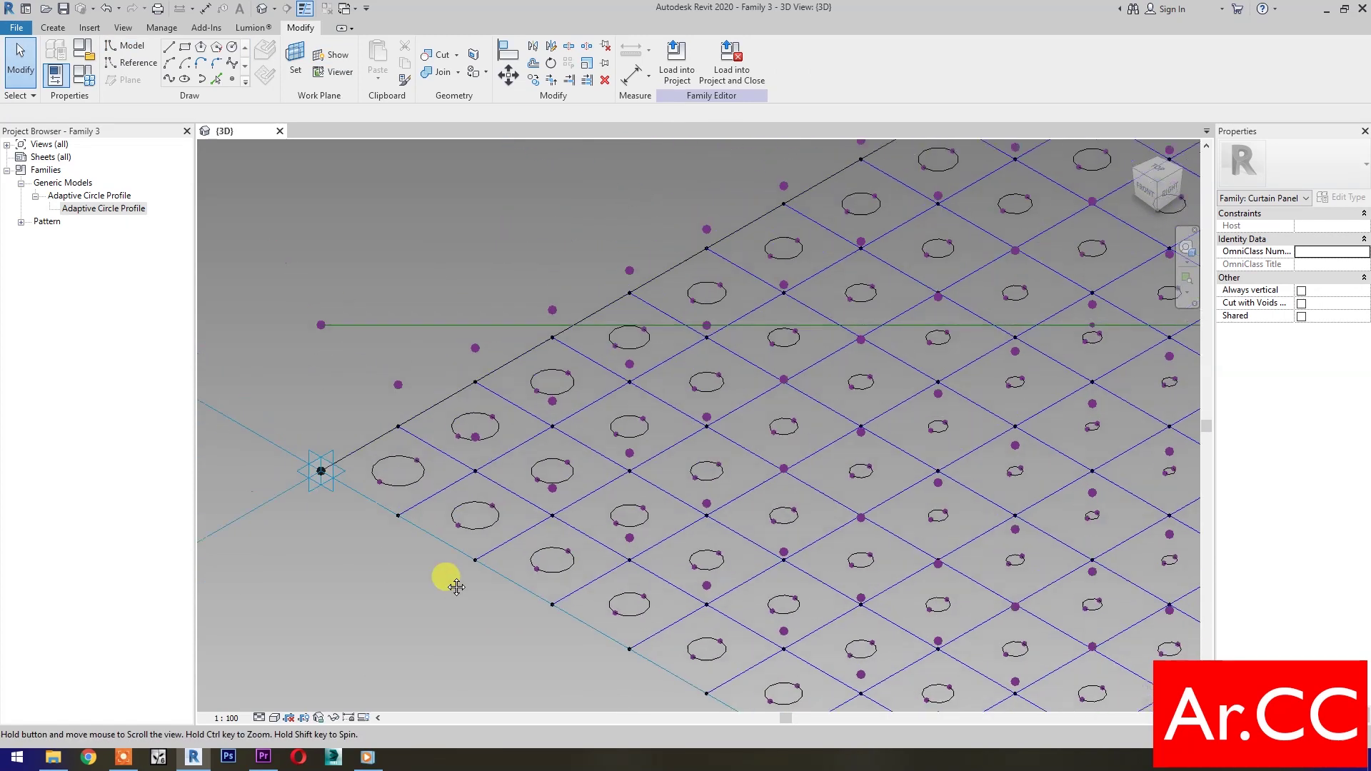
click(170, 79)
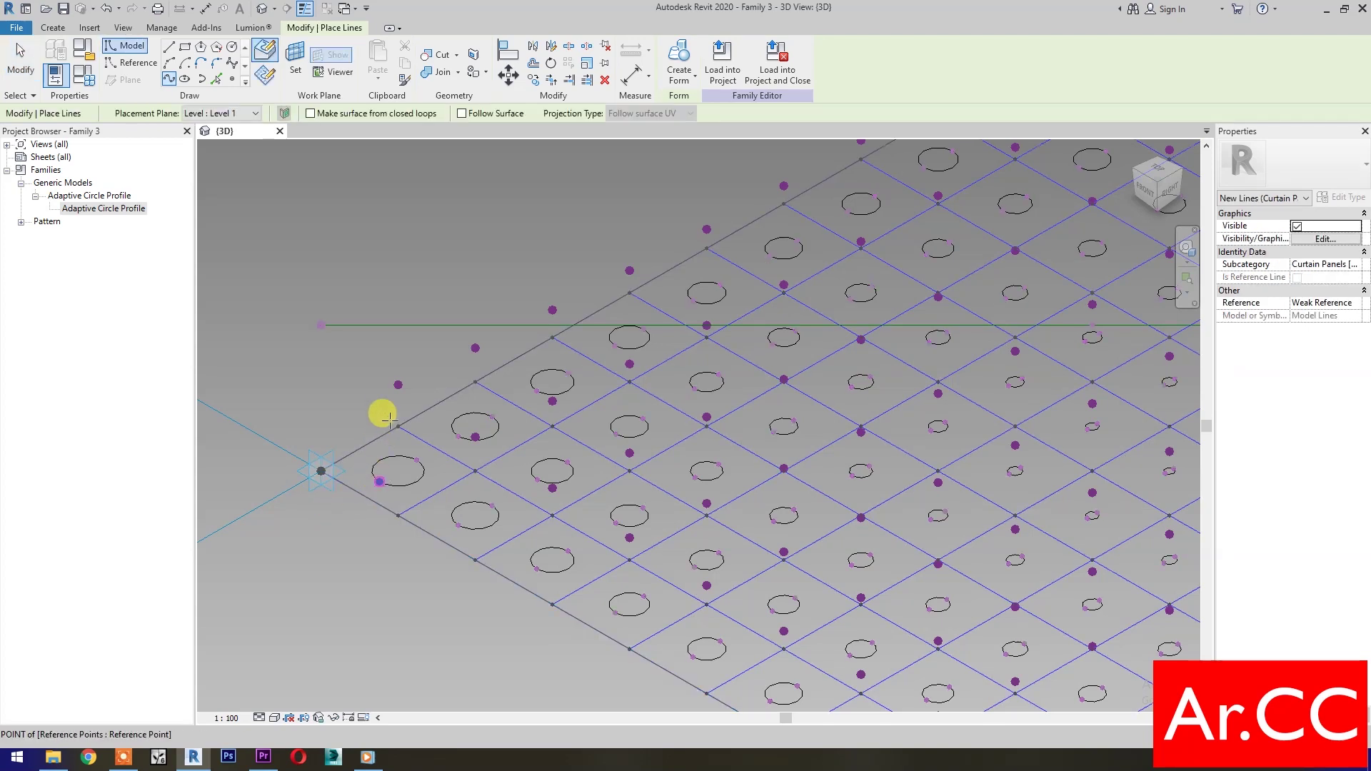
click(397, 384)
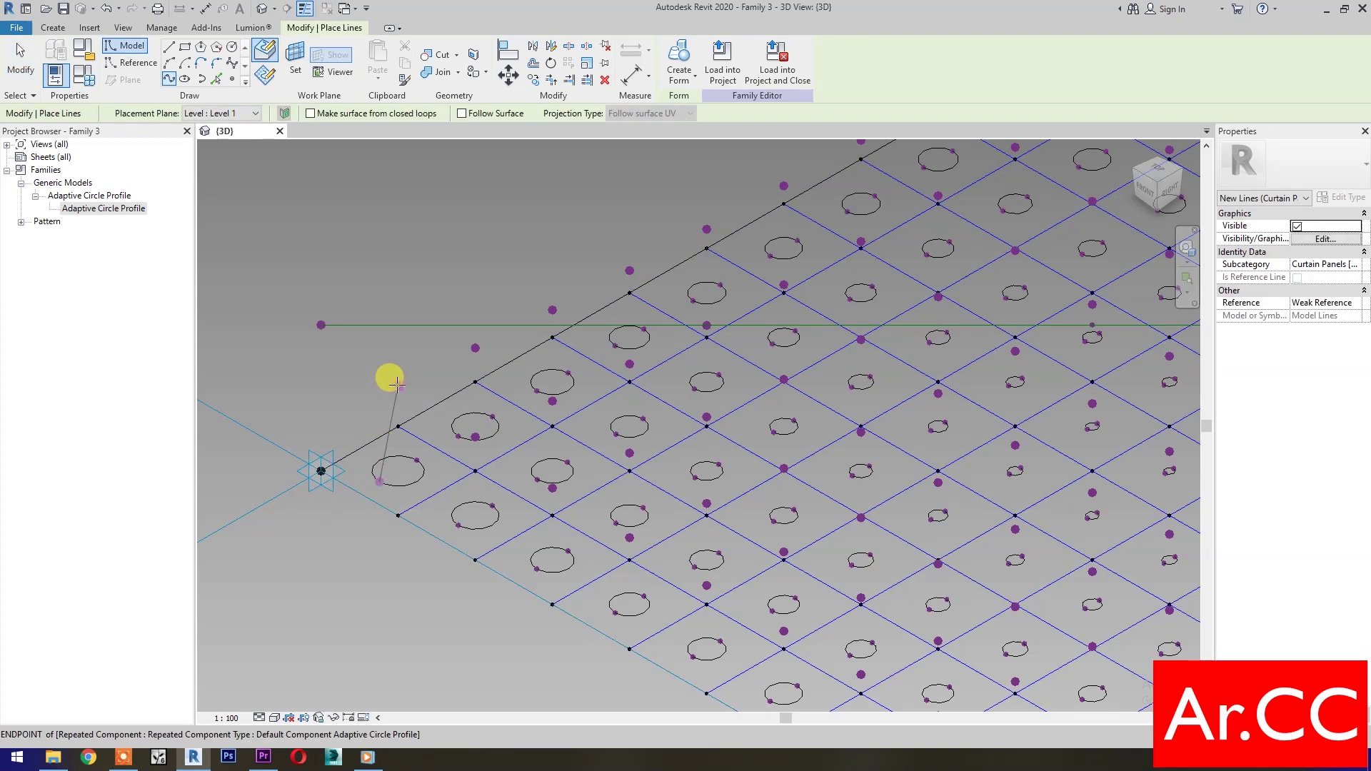
click(416, 458)
key(Escape)
key(Escape)
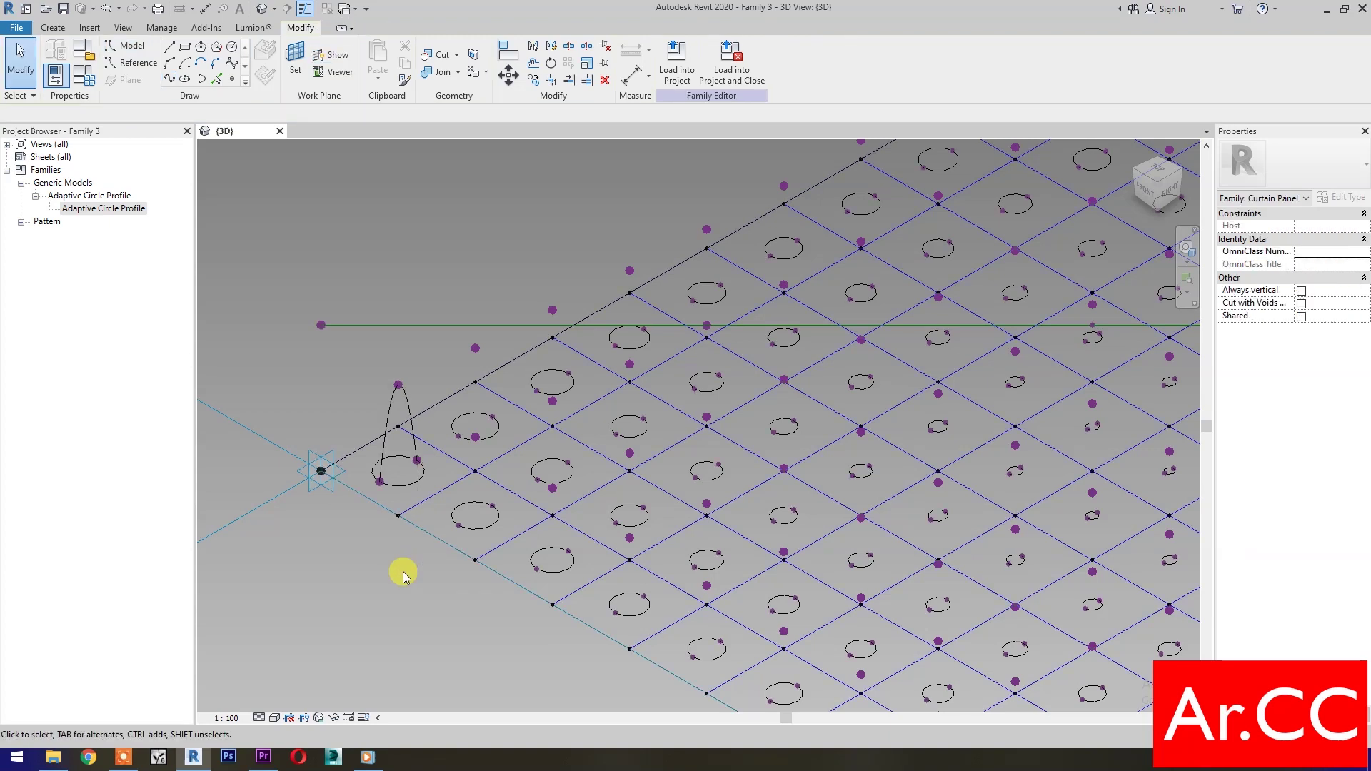
Connect the first circle's two base points with a line, and convert it and the arched spline to reference lines
drag(348, 530, 441, 451)
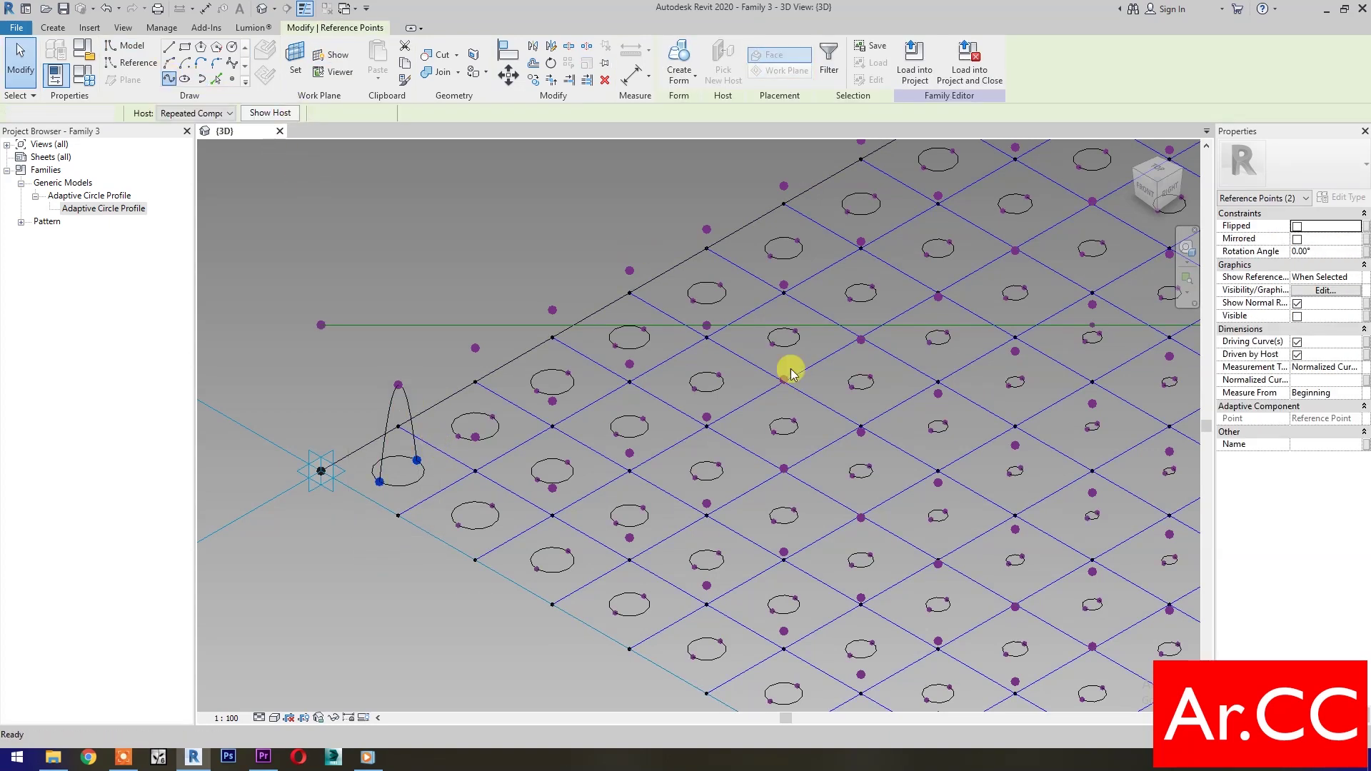
click(1011, 509)
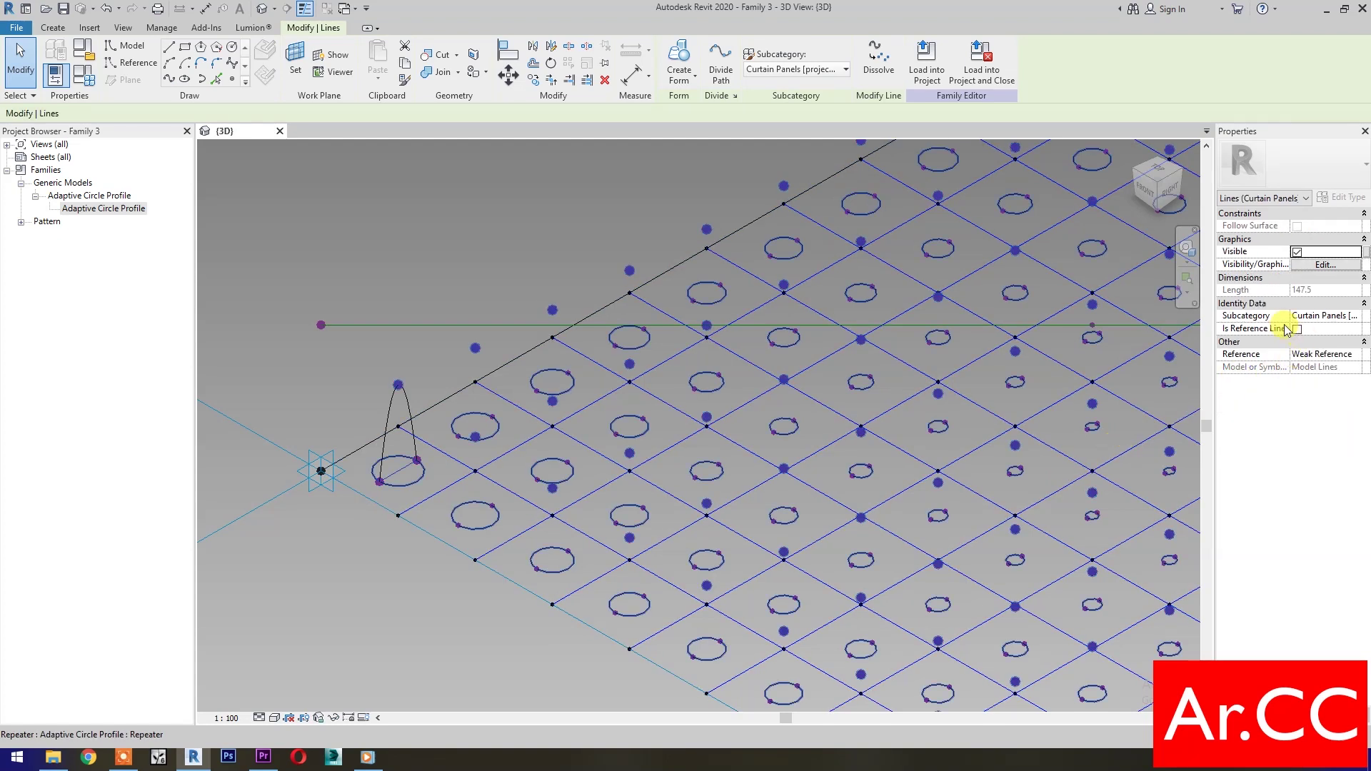
click(395, 576)
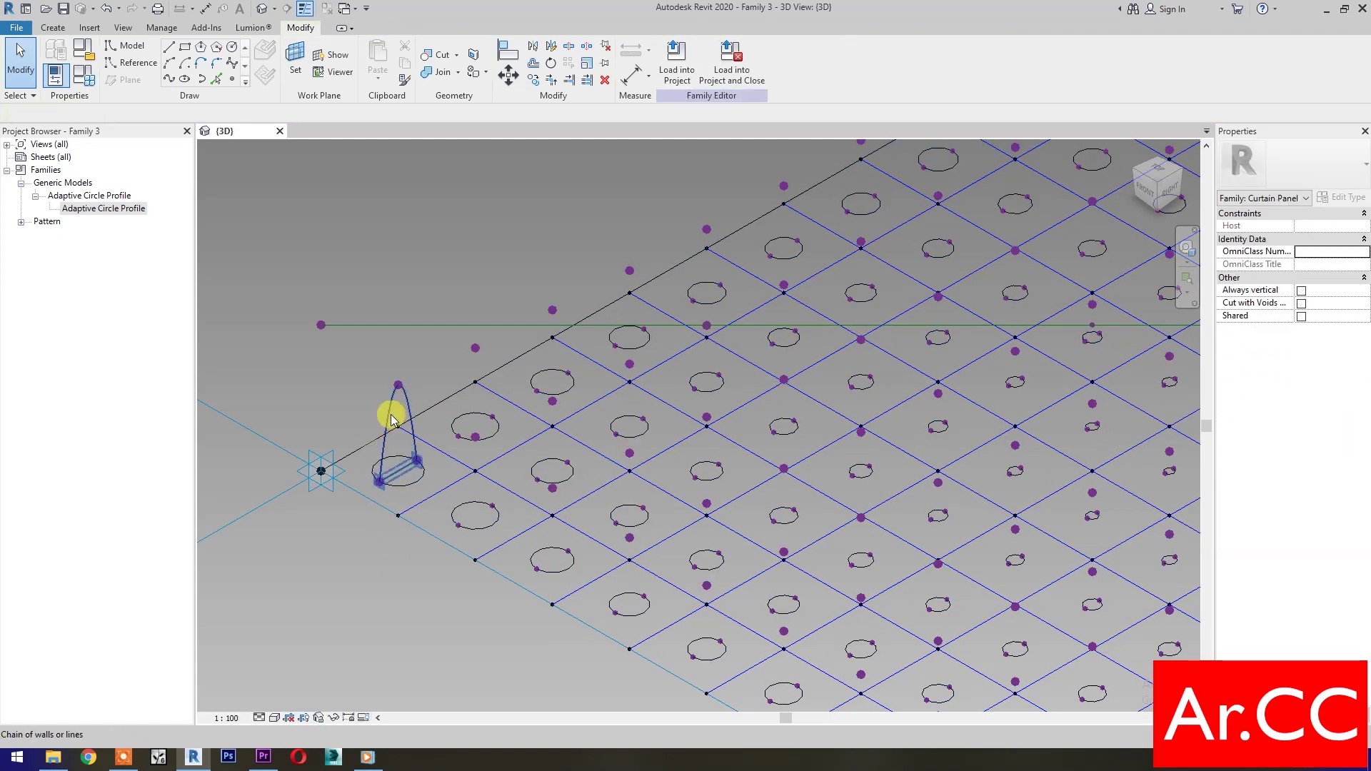
click(391, 420)
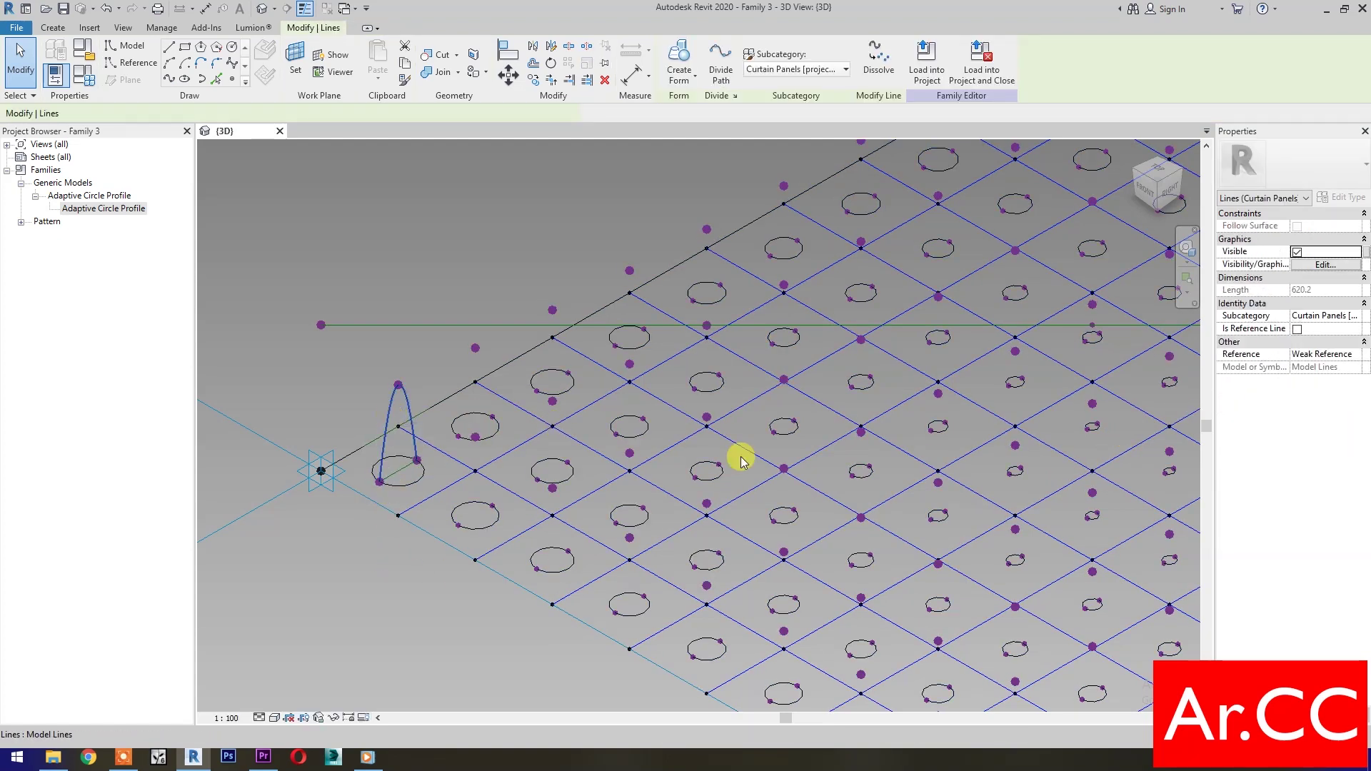
click(1296, 329)
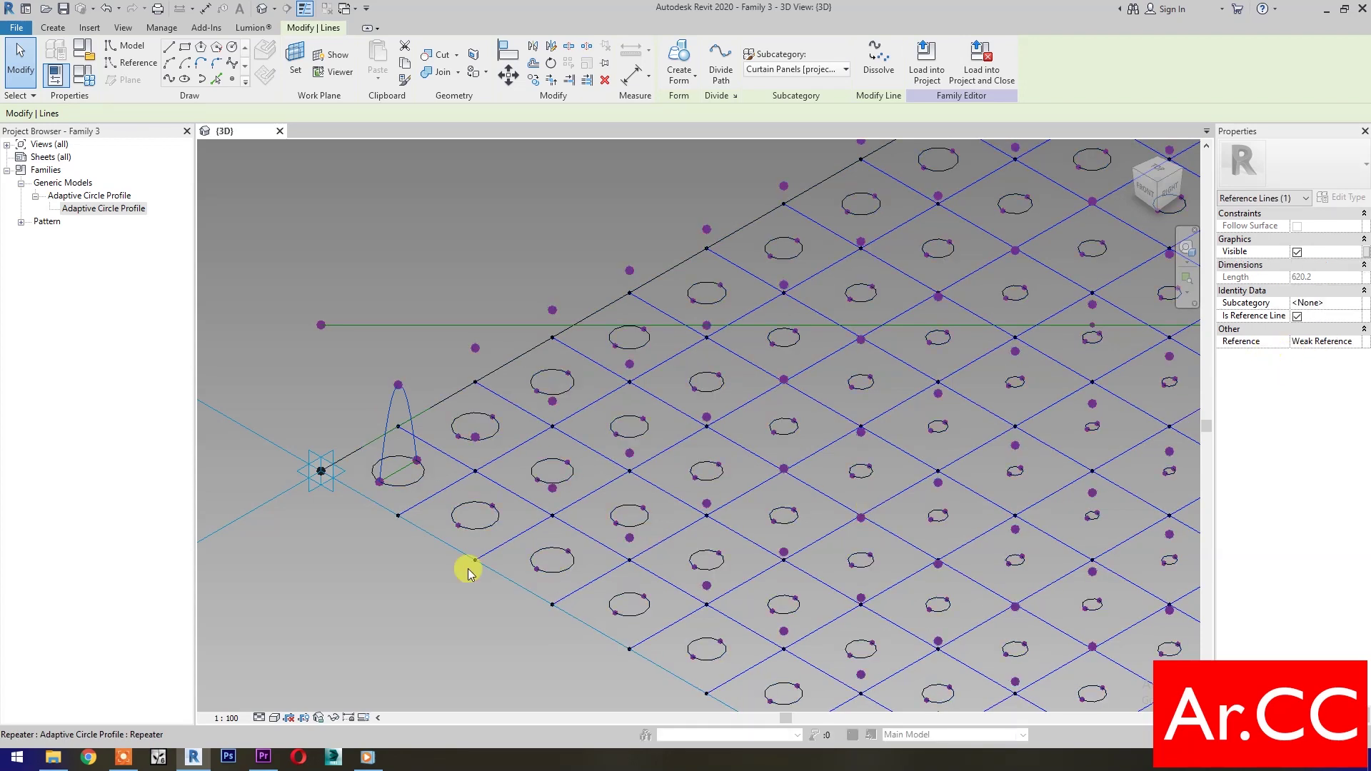
click(433, 599)
Draw an arched spline through the base, apex and opposite base points of the second circle along the edge
click(170, 78)
click(458, 526)
click(476, 437)
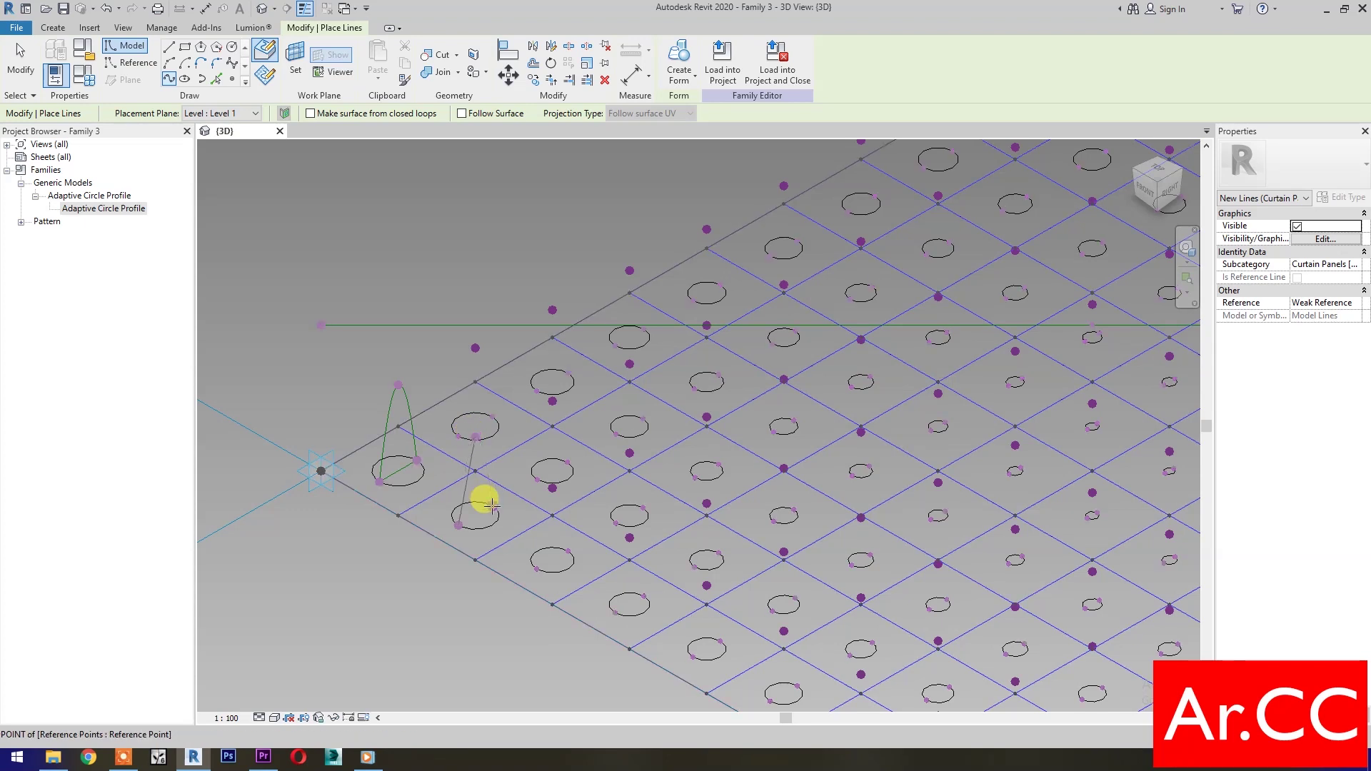
click(491, 505)
key(Escape)
key(Escape)
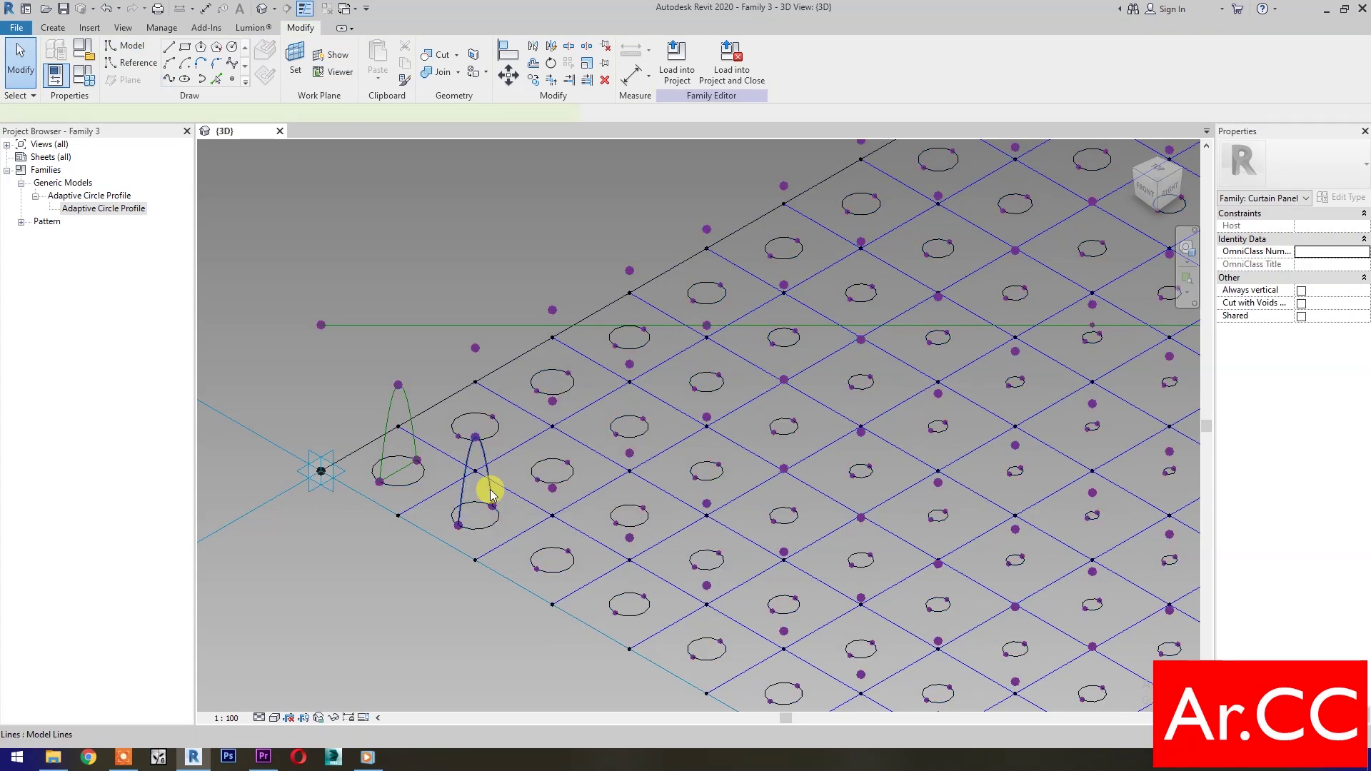
Convert the second circle's arch to a reference line and close its base points with another reference line
click(485, 485)
click(1297, 329)
click(437, 595)
drag(437, 593, 517, 491)
click(1296, 329)
click(486, 603)
middle_drag(486, 603, 397, 479)
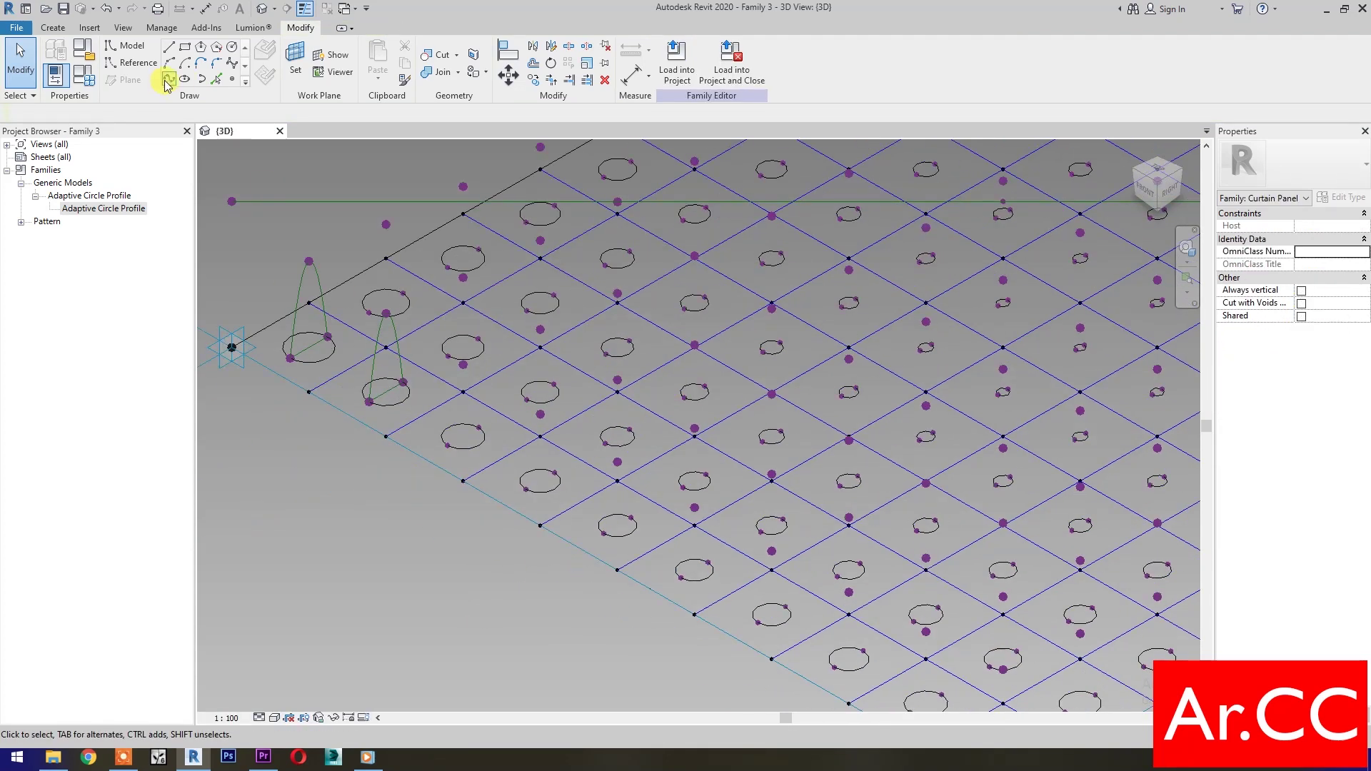
Draw arched splines through the base and apex points of the third and fourth circles along the edge
click(169, 79)
click(448, 446)
click(463, 364)
click(478, 428)
key(Escape)
key(Escape)
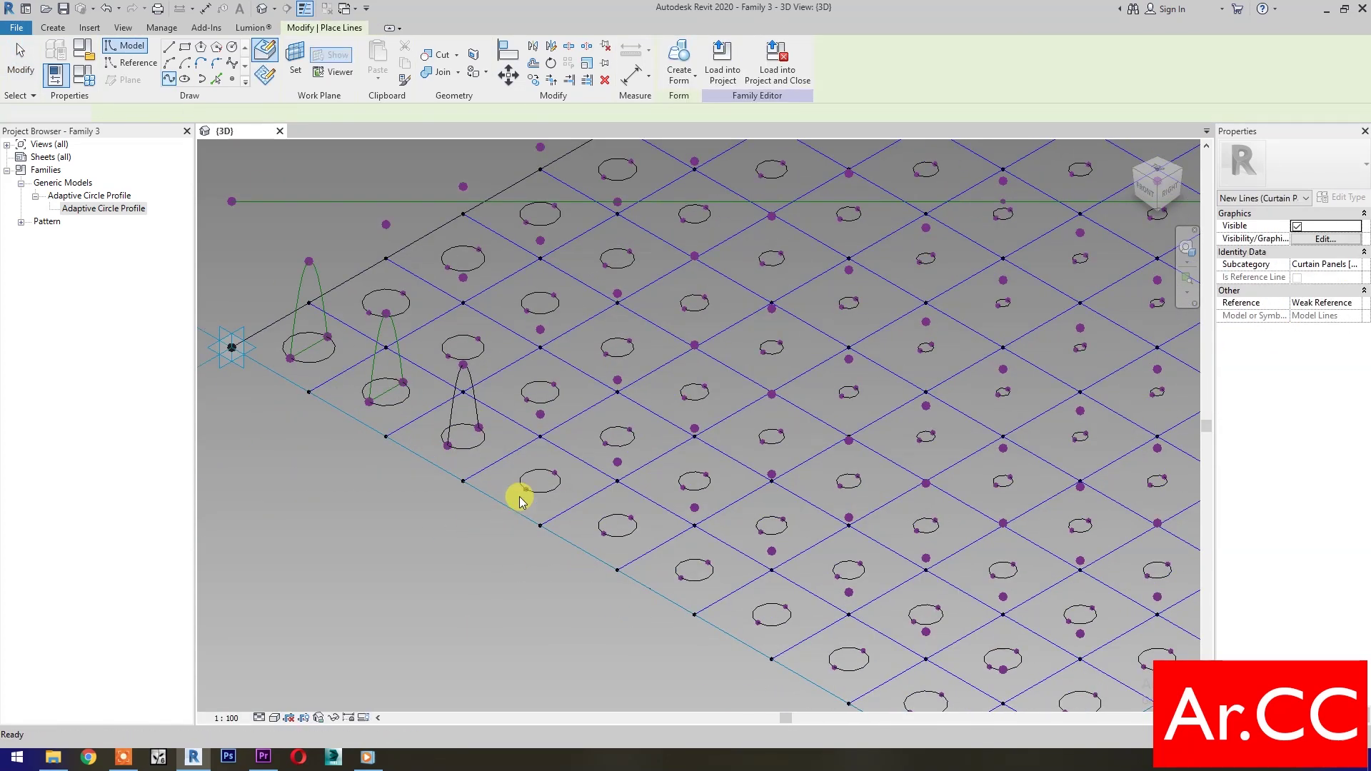
click(170, 78)
click(526, 489)
click(540, 414)
click(555, 472)
key(Escape)
Draw arched splines through the base and apex points of the fifth and sixth circles along the edge
click(603, 532)
click(617, 462)
click(632, 517)
key(Escape)
click(680, 577)
click(694, 508)
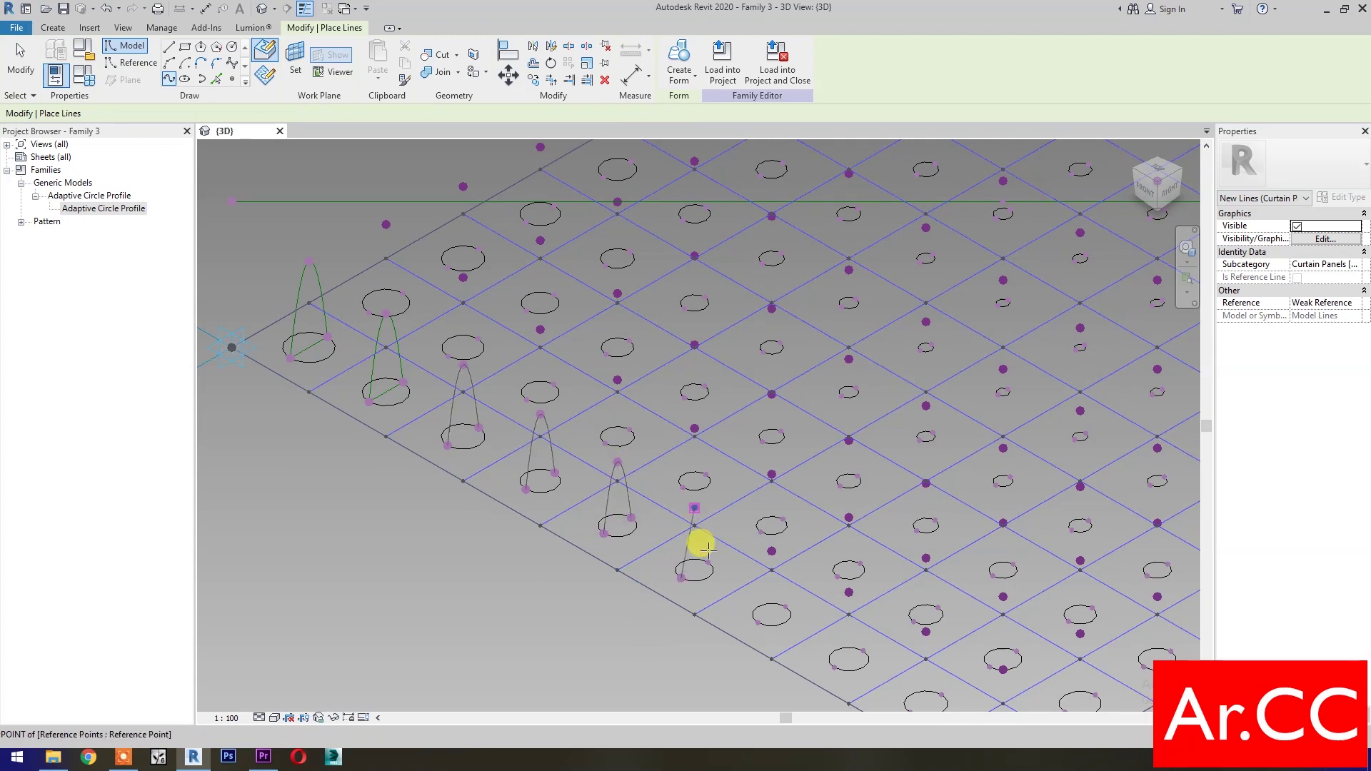
click(708, 562)
key(Escape)
key(Escape)
Convert the arched splines on the third to sixth circles to reference lines
ctrl+click(611, 509)
ctrl+click(532, 457)
ctrl+click(457, 413)
click(1297, 316)
click(422, 520)
Connect the base points of the third and fourth circles with lines and convert each line to a reference line
click(448, 445)
ctrl+click(478, 428)
click(170, 79)
click(1297, 316)
click(567, 623)
click(525, 490)
ctrl+click(554, 472)
click(169, 79)
click(1297, 315)
click(549, 586)
Connect the base points of the fifth and sixth circles with lines and convert each line to a reference line
click(603, 534)
ctrl+click(631, 518)
click(169, 78)
click(1297, 329)
click(681, 578)
ctrl+click(708, 563)
click(169, 78)
click(627, 648)
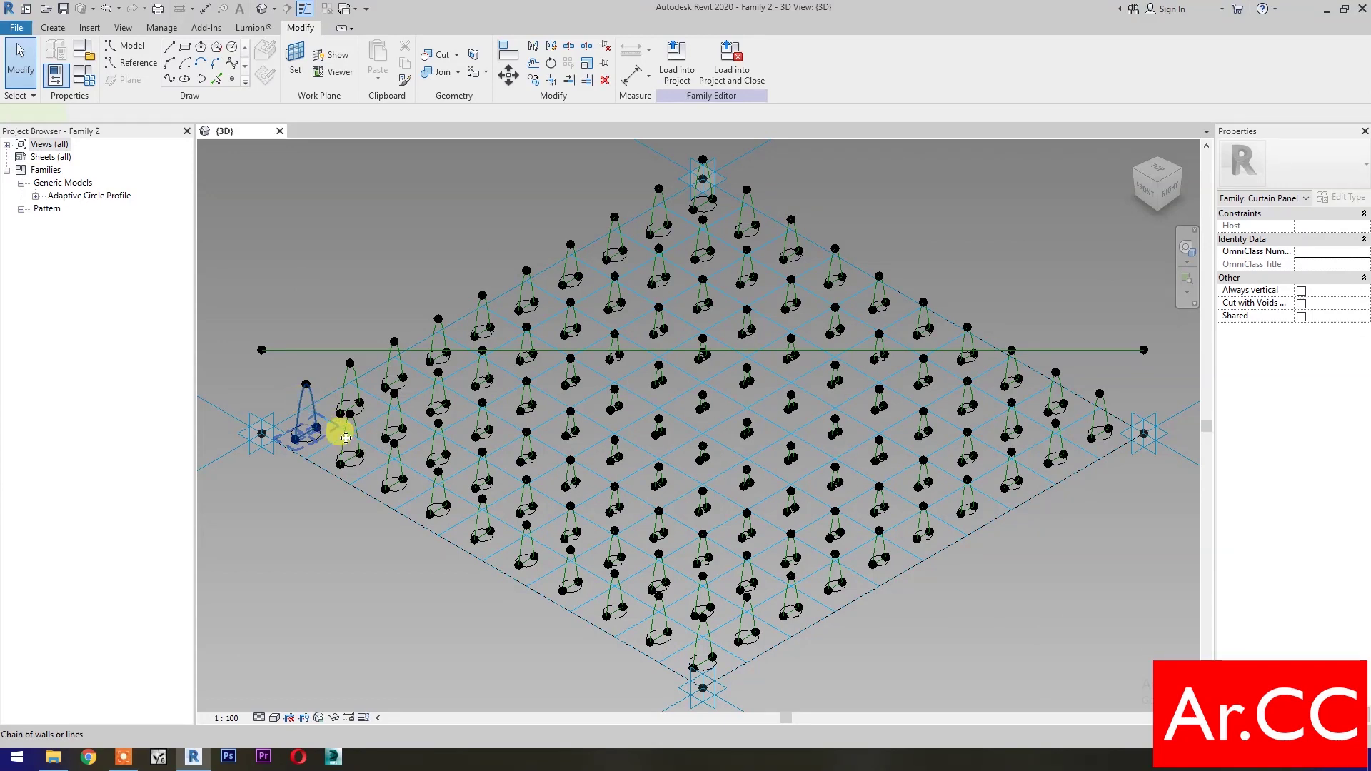
In the Family 2 model, create a lofted form through the ten closed profile chains of the first row along the edge
key(Tab)
ctrl+click(345, 439)
key(Tab)
ctrl+click(389, 470)
ctrl+click(434, 491)
key(Tab)
ctrl+click(479, 520)
ctrl+click(522, 548)
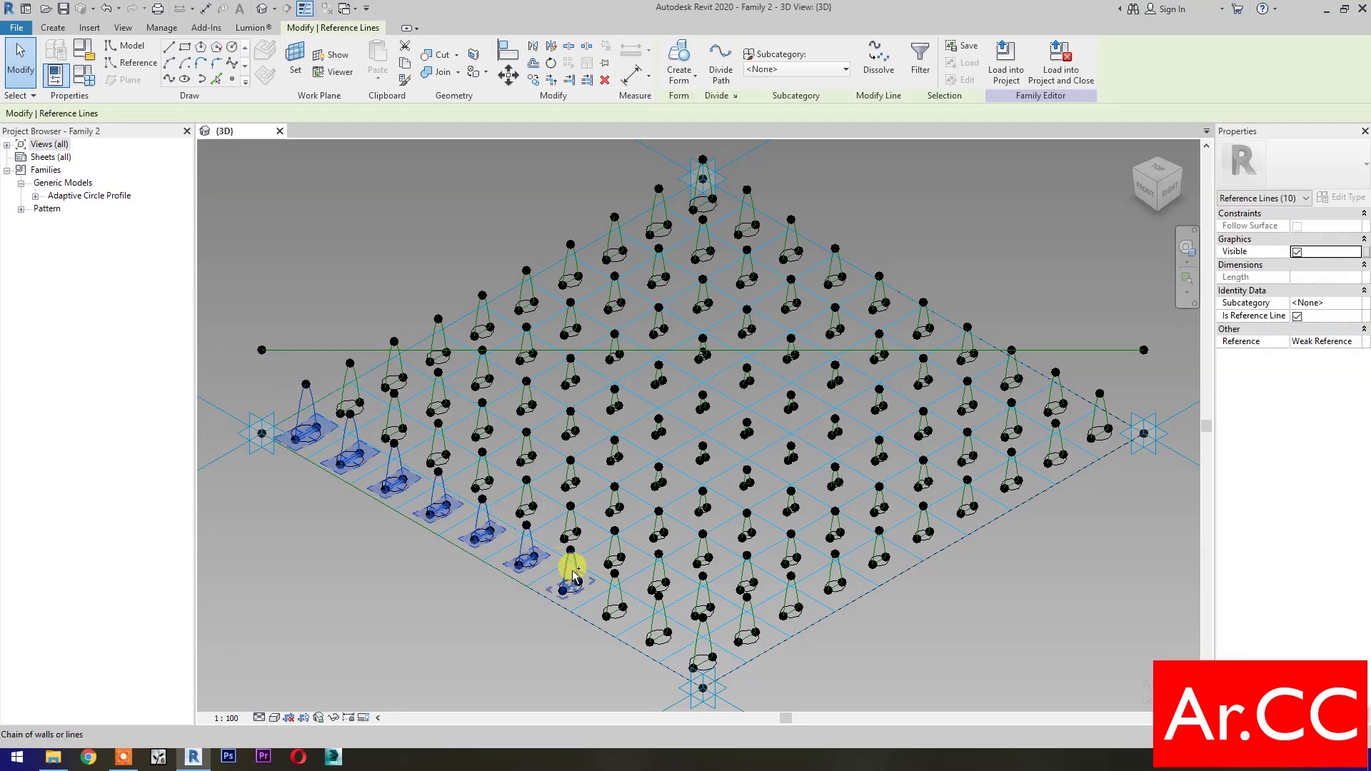
ctrl+click(602, 587)
ctrl+click(642, 607)
ctrl+click(681, 632)
ctrl+click(703, 653)
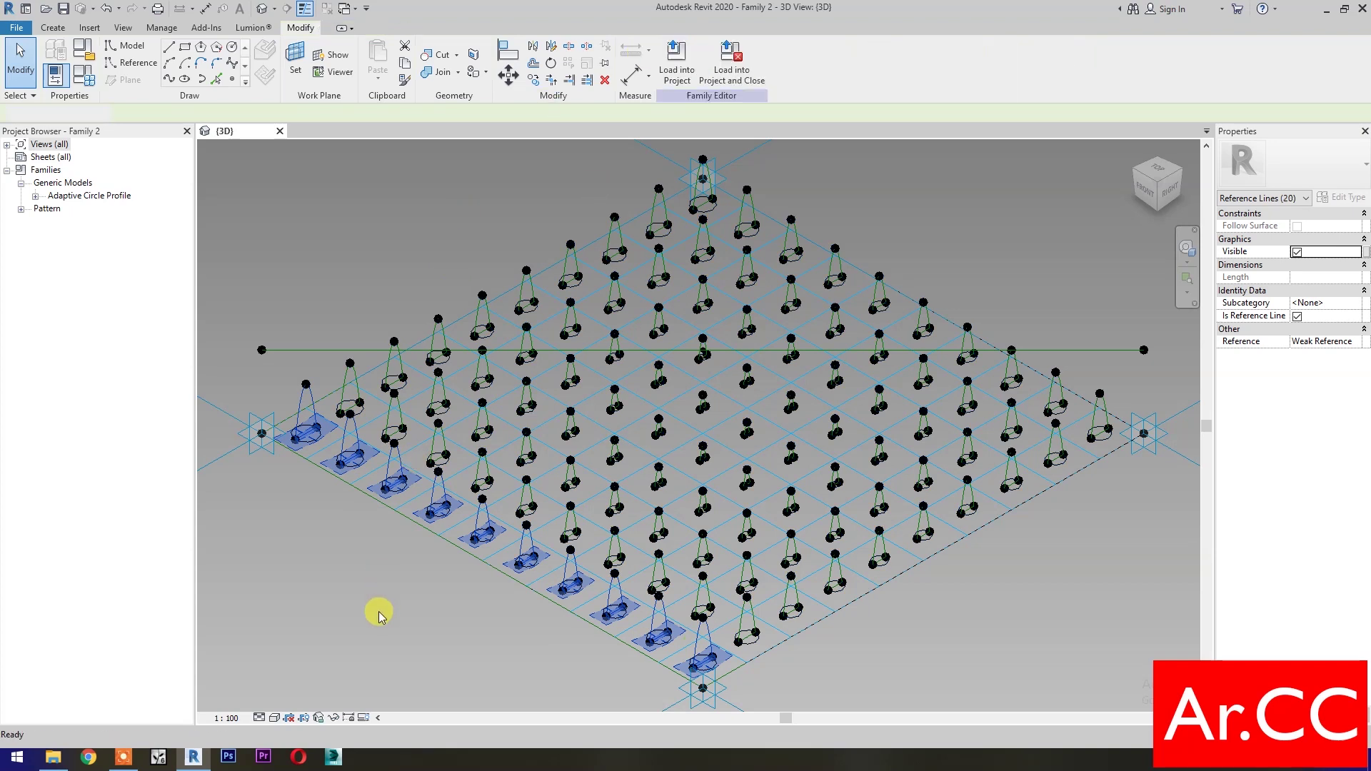
Create a lofted form through the ten closed profile chains of the second row
key(Tab)
click(358, 389)
key(Tab)
ctrl+click(401, 416)
key(Tab)
ctrl+click(444, 442)
ctrl+click(482, 476)
ctrl+click(527, 503)
ctrl+click(570, 530)
ctrl+click(614, 555)
ctrl+click(657, 579)
ctrl+click(698, 608)
key(c)
key(f)
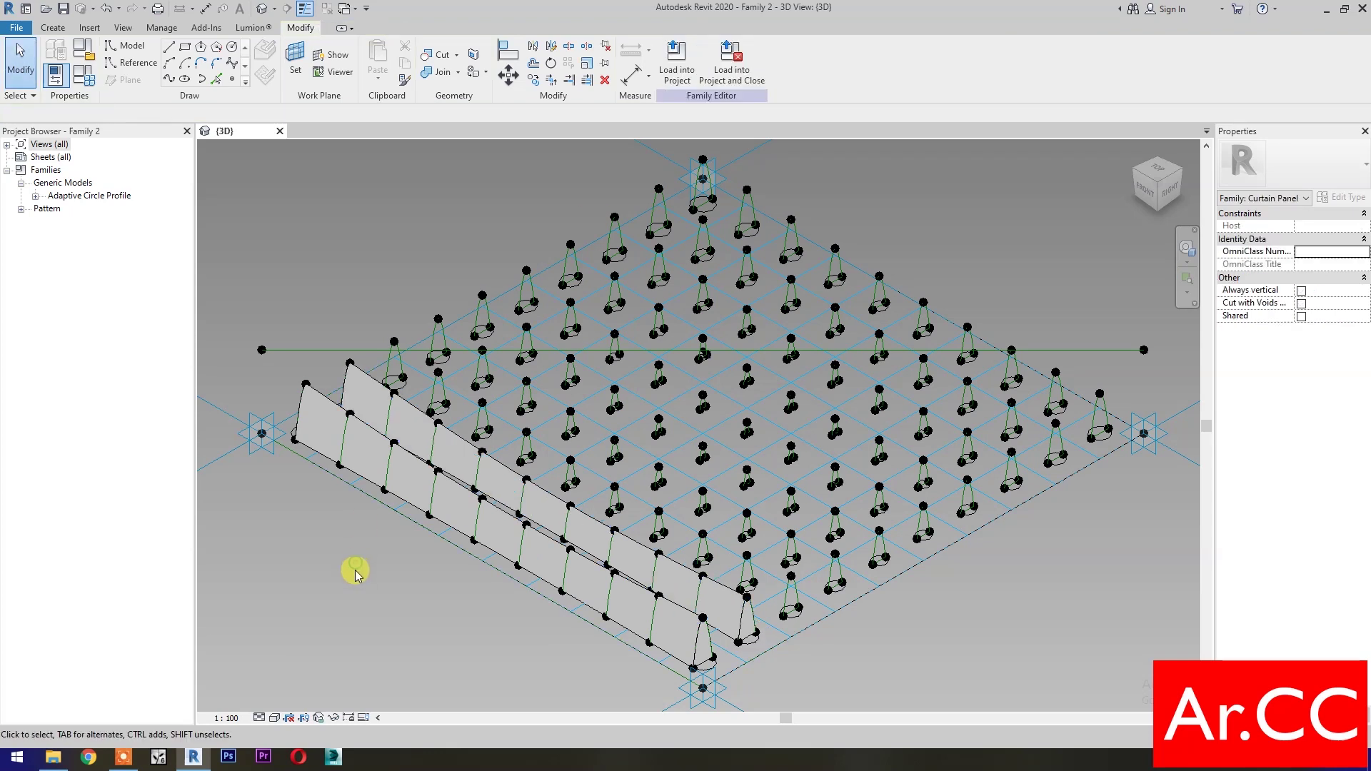
Create a lofted form through the ten closed profile chains of the third row
click(397, 379)
ctrl+click(437, 404)
ctrl+click(482, 430)
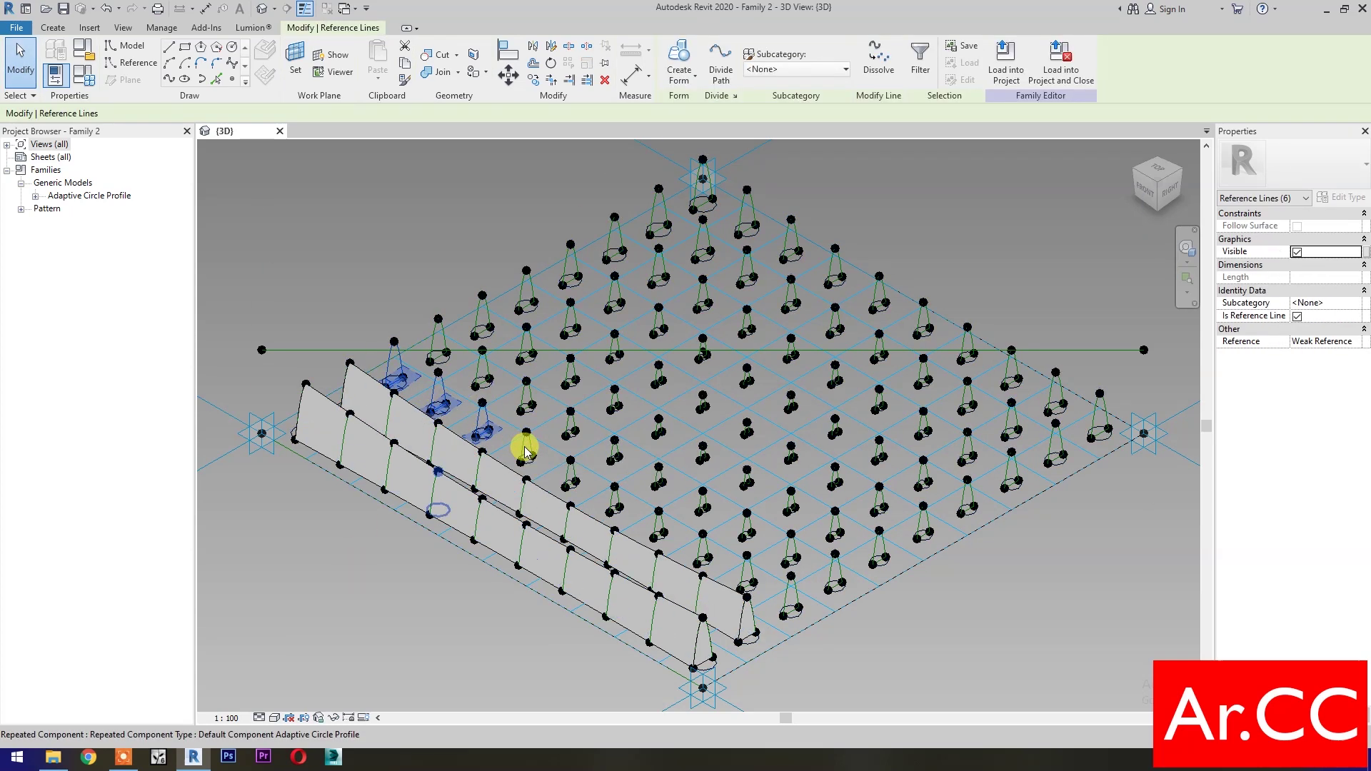
ctrl+click(526, 457)
ctrl+click(570, 484)
ctrl+click(614, 508)
ctrl+click(657, 530)
ctrl+click(702, 555)
ctrl+click(746, 580)
ctrl+click(790, 604)
key(c)
key(f)
Create a lofted form through all closed profile chains of the fourth row
click(438, 339)
ctrl+click(482, 357)
ctrl+click(526, 389)
ctrl+click(569, 423)
key(Tab)
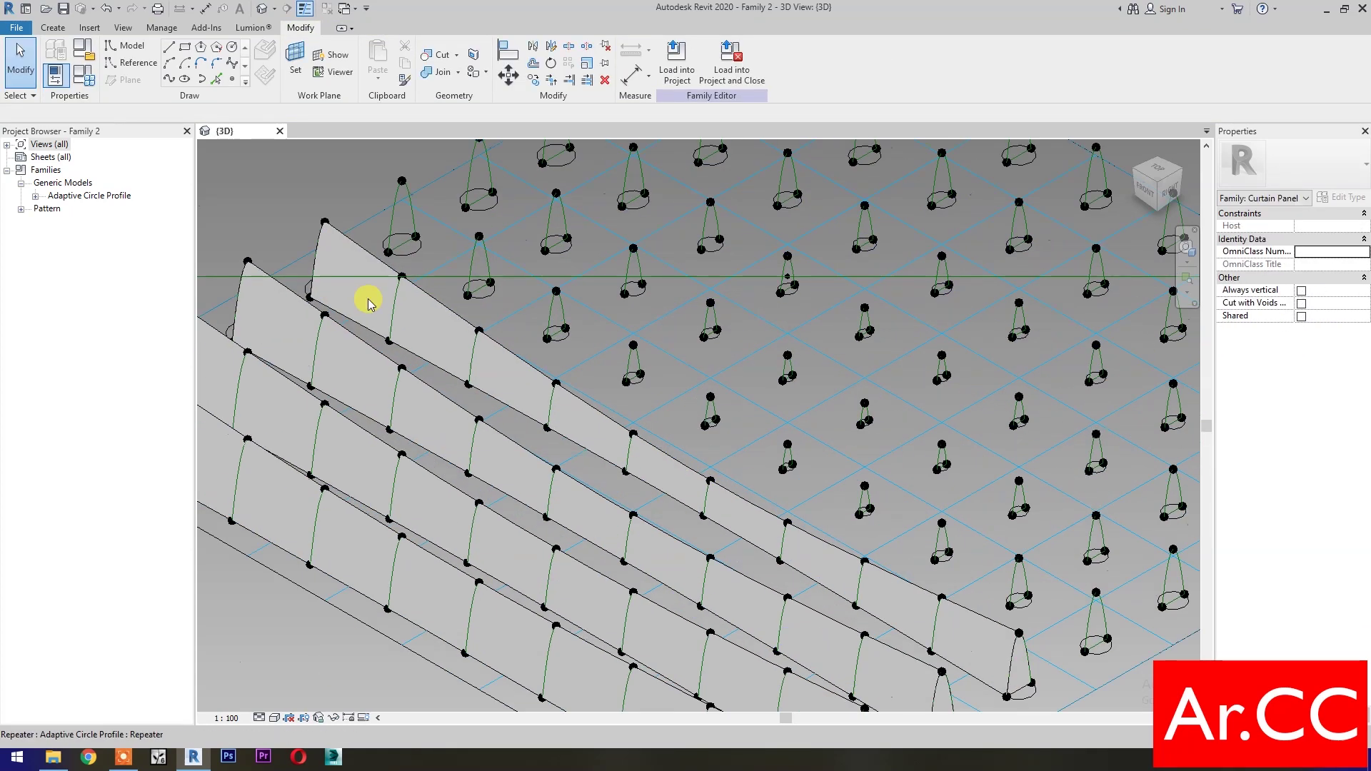
Select the ten closed profile chains of the fifth row and create a lofted form through them
key(Tab)
click(395, 209)
key(Tab)
ctrl+click(474, 262)
ctrl+click(556, 293)
ctrl+click(632, 348)
ctrl+click(709, 399)
ctrl+click(788, 455)
ctrl+click(863, 501)
ctrl+click(940, 536)
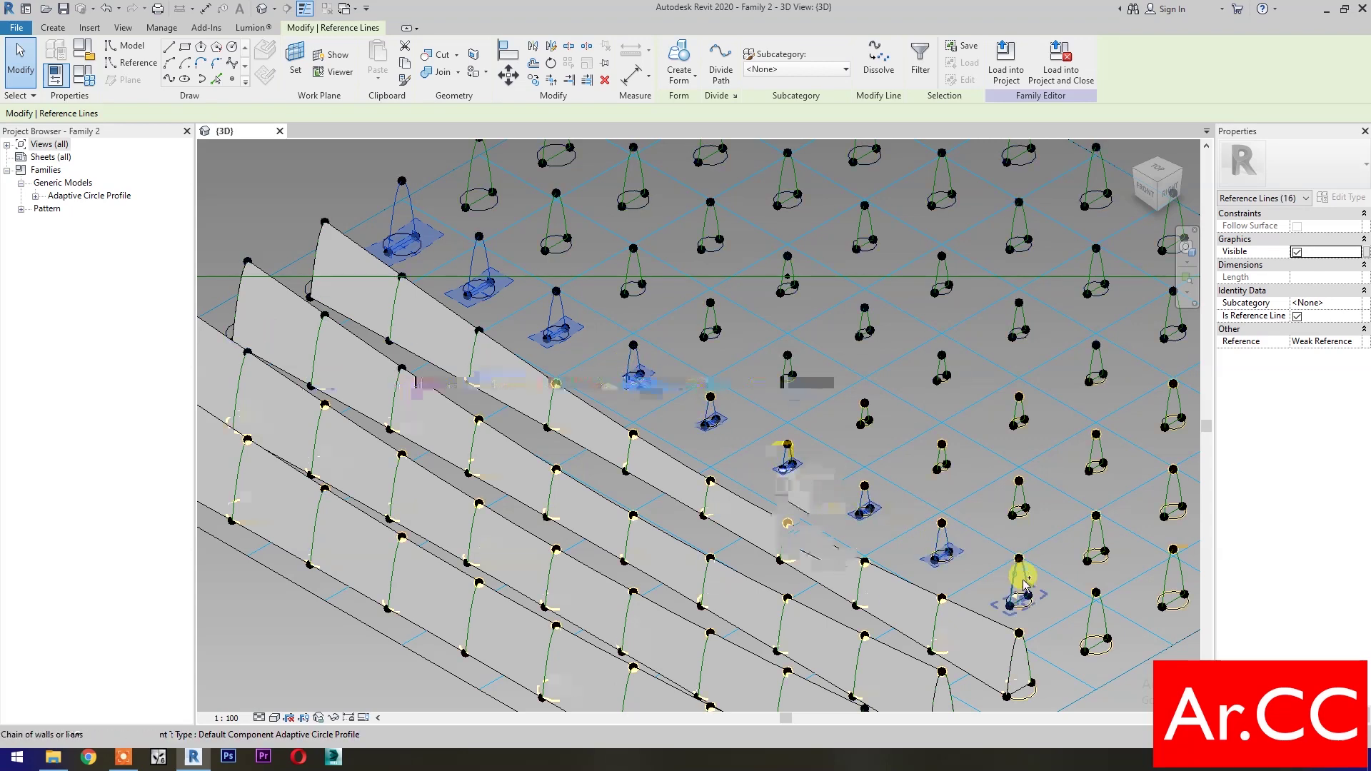
ctrl+click(1014, 574)
ctrl+click(1092, 614)
click(679, 60)
Select the ten closed profile chains of the sixth row and create a lofted form through them
middle_drag(614, 534, 480, 624)
ctrl+click(496, 351)
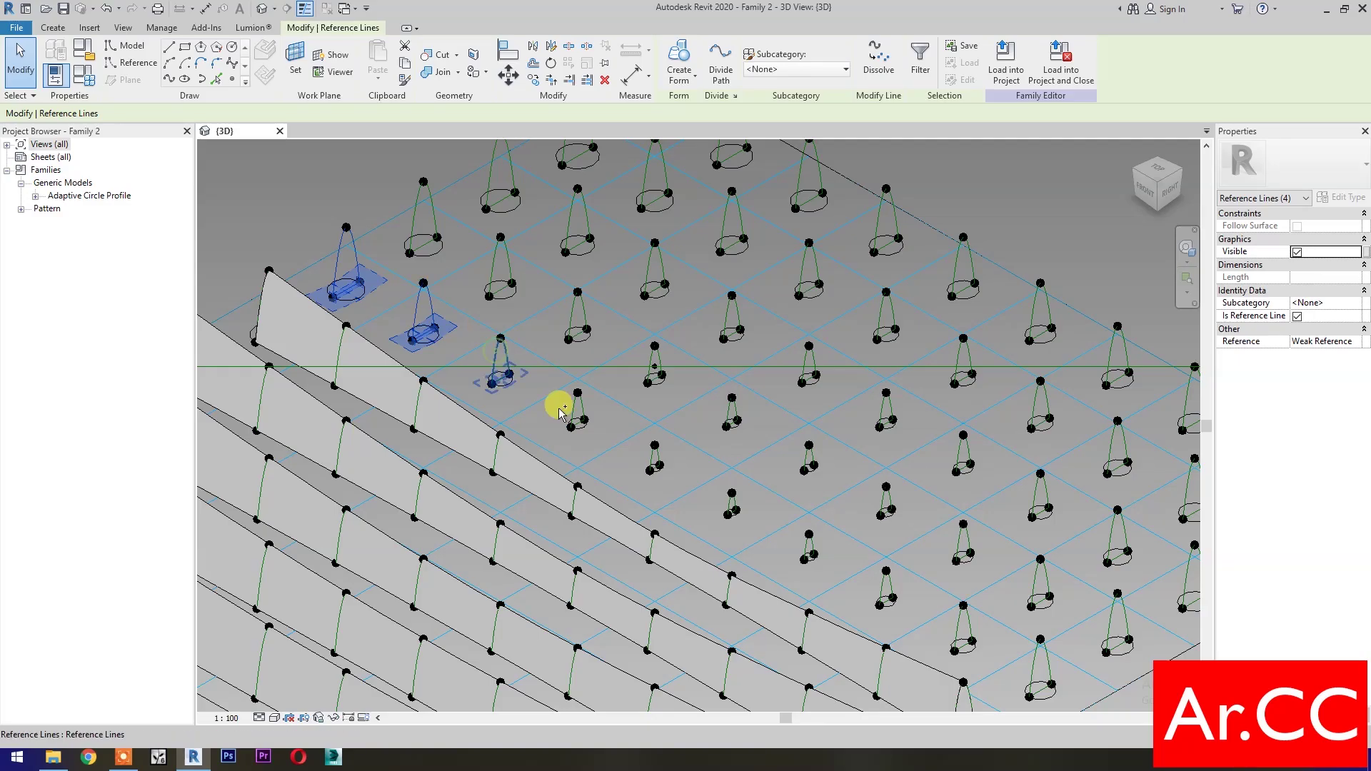
ctrl+click(573, 413)
ctrl+click(651, 457)
ctrl+click(730, 501)
ctrl+click(807, 546)
ctrl+click(885, 589)
ctrl+click(961, 625)
ctrl+click(1038, 667)
key(c)
key(f)
click(423, 242)
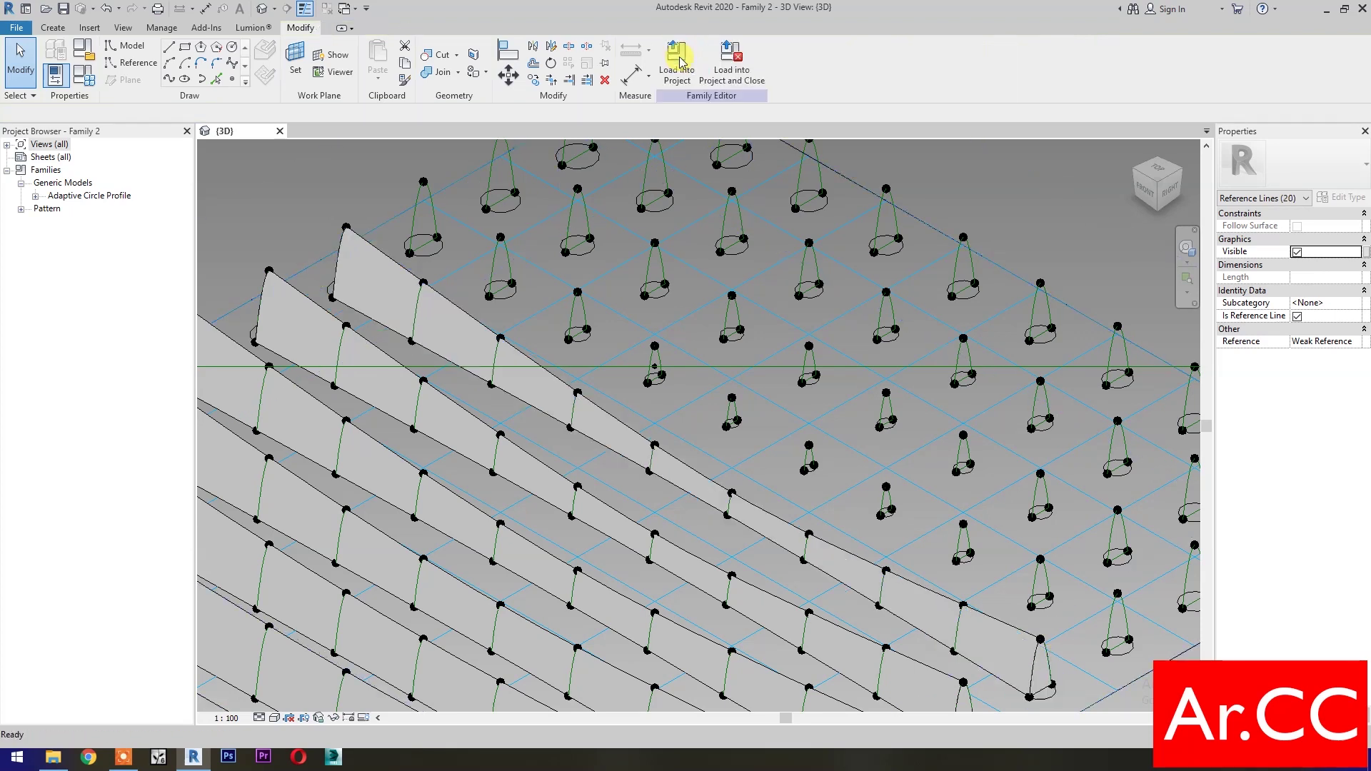
ctrl+click(499, 285)
ctrl+click(577, 328)
ctrl+click(656, 359)
ctrl+click(731, 413)
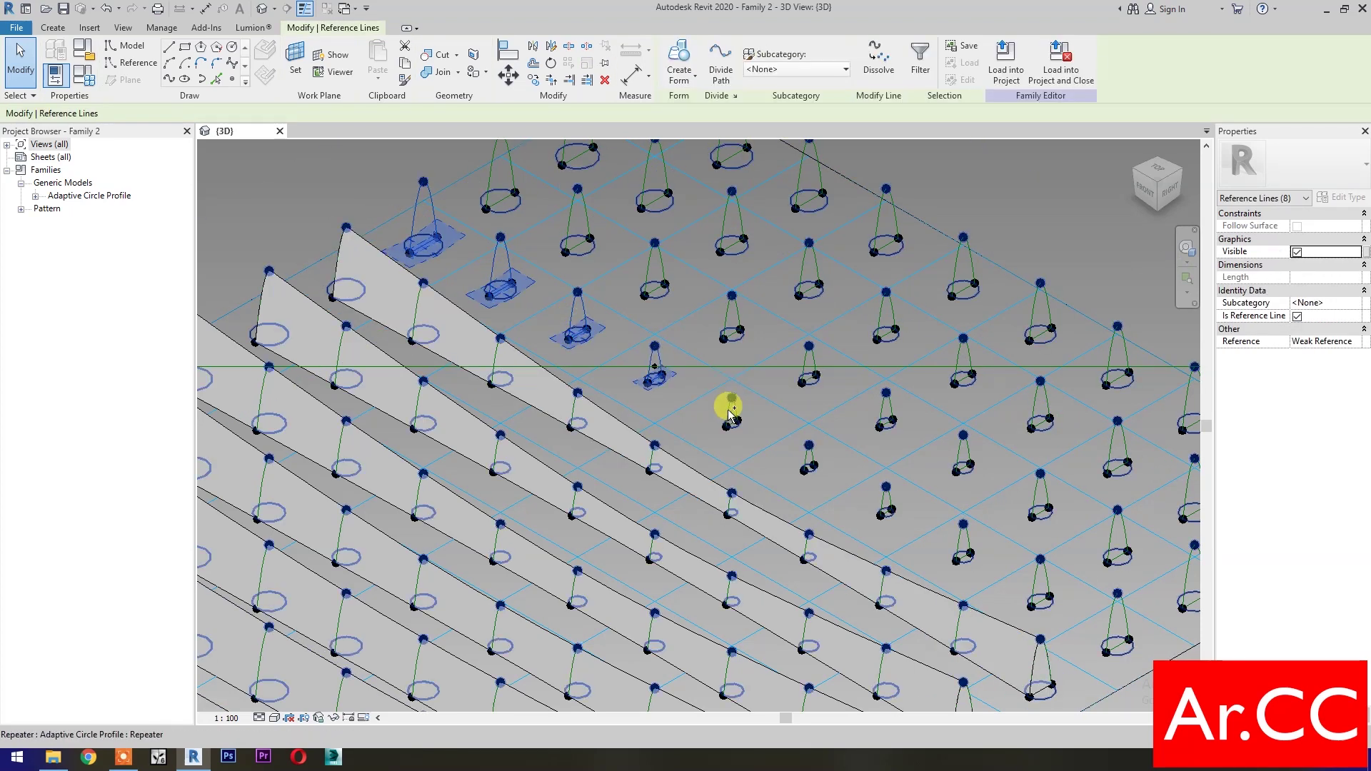
ctrl+click(809, 456)
ctrl+click(886, 499)
ctrl+click(963, 543)
Create one lofted form through the profile chains of the seventh row and another through those of the eighth row
click(407, 217)
key(Tab)
click(415, 216)
key(Tab)
ctrl+click(495, 268)
key(Tab)
ctrl+click(573, 312)
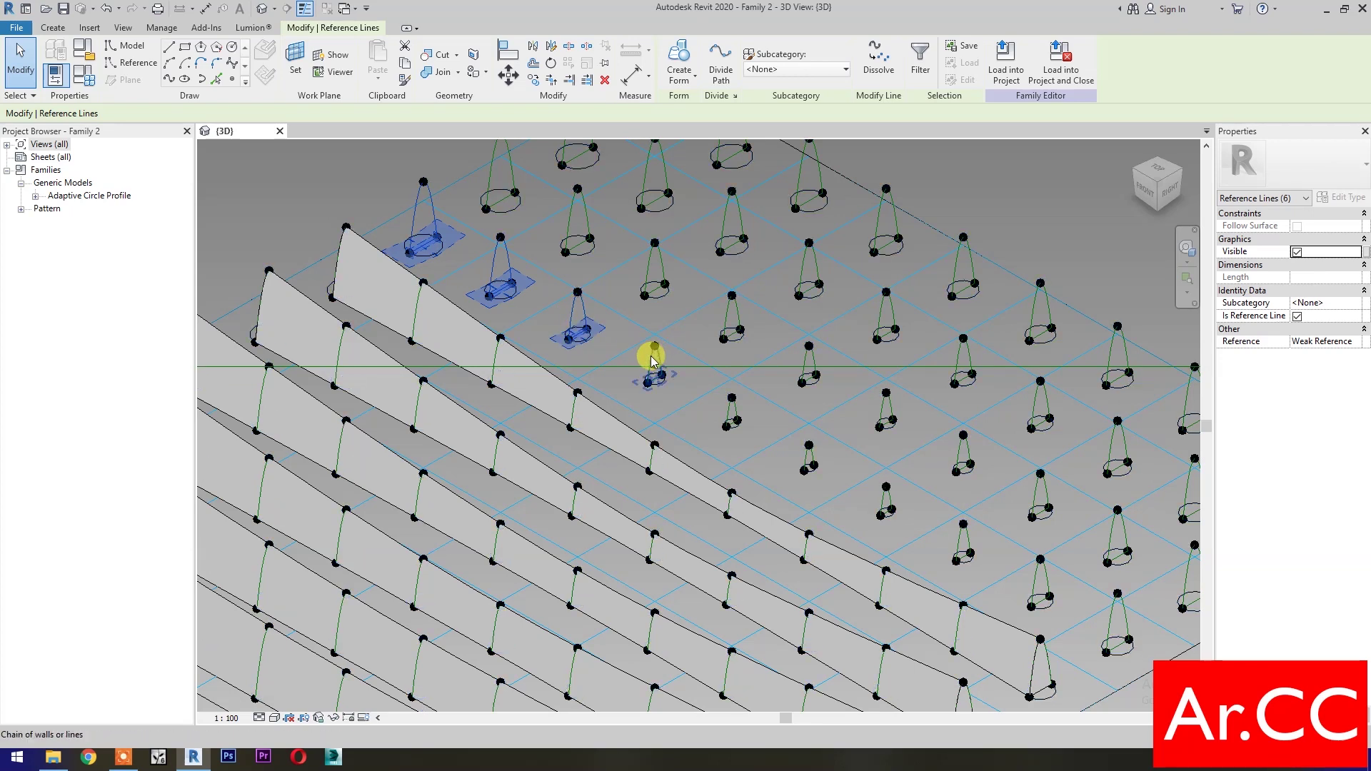
click(413, 207)
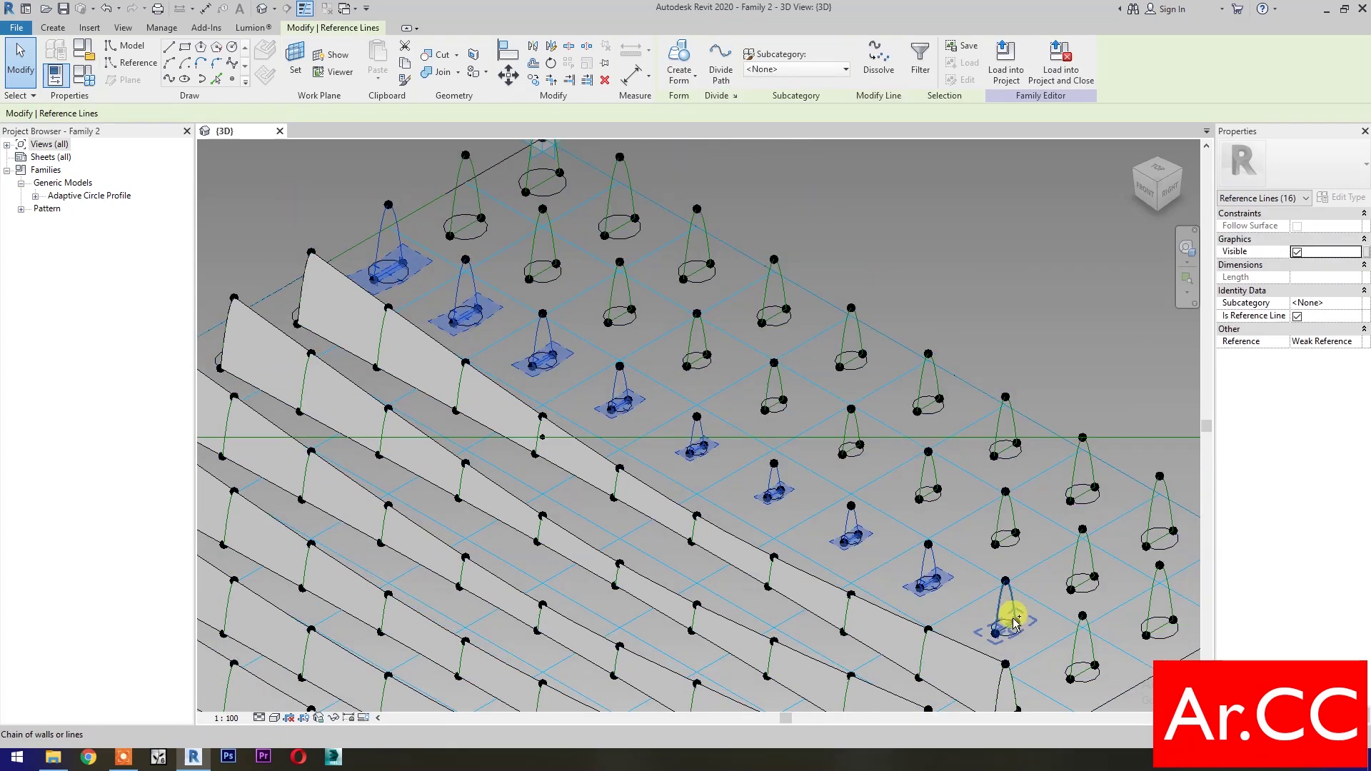
key(Escape)
Select the ten closed profile chains of the ninth row and create a lofted form through them
click(461, 175)
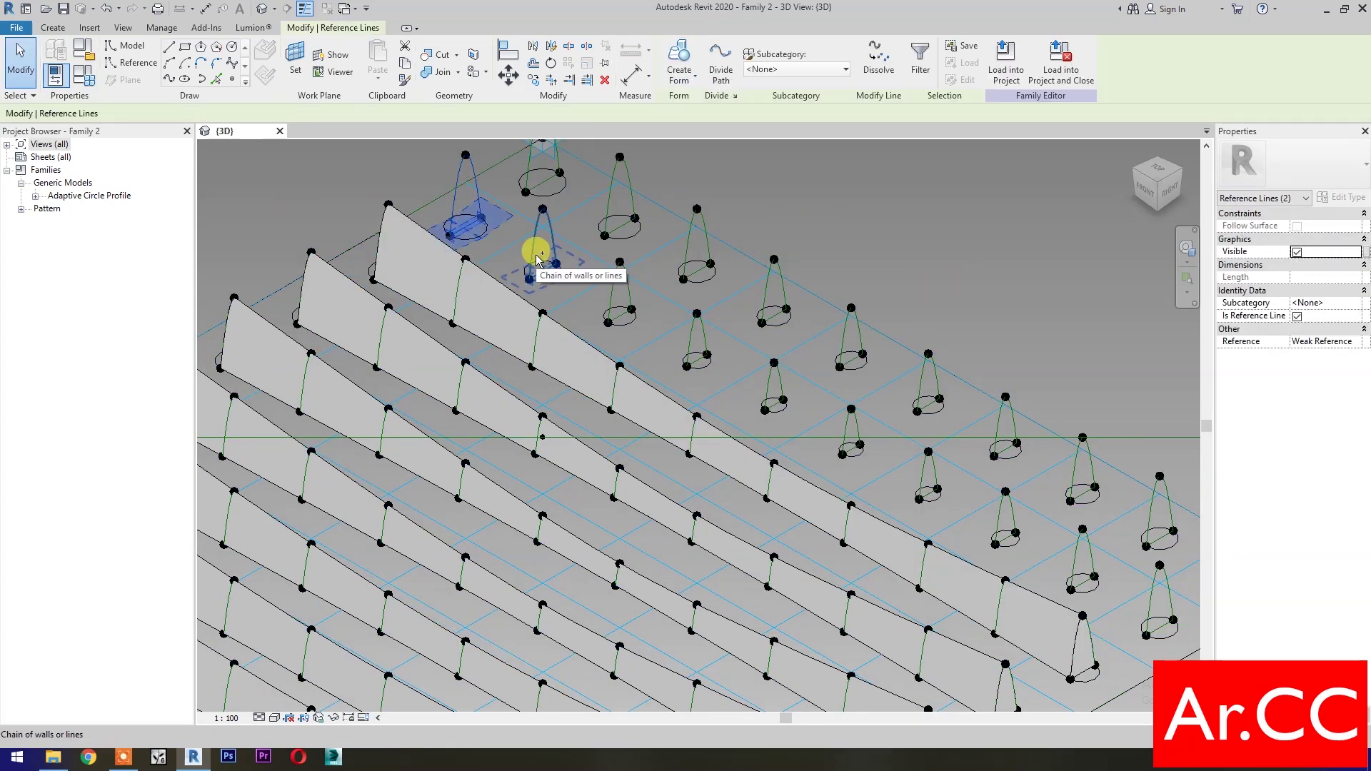
ctrl+click(537, 250)
ctrl+click(615, 296)
ctrl+click(691, 342)
ctrl+click(770, 389)
ctrl+click(847, 432)
ctrl+click(925, 475)
ctrl+click(1017, 526)
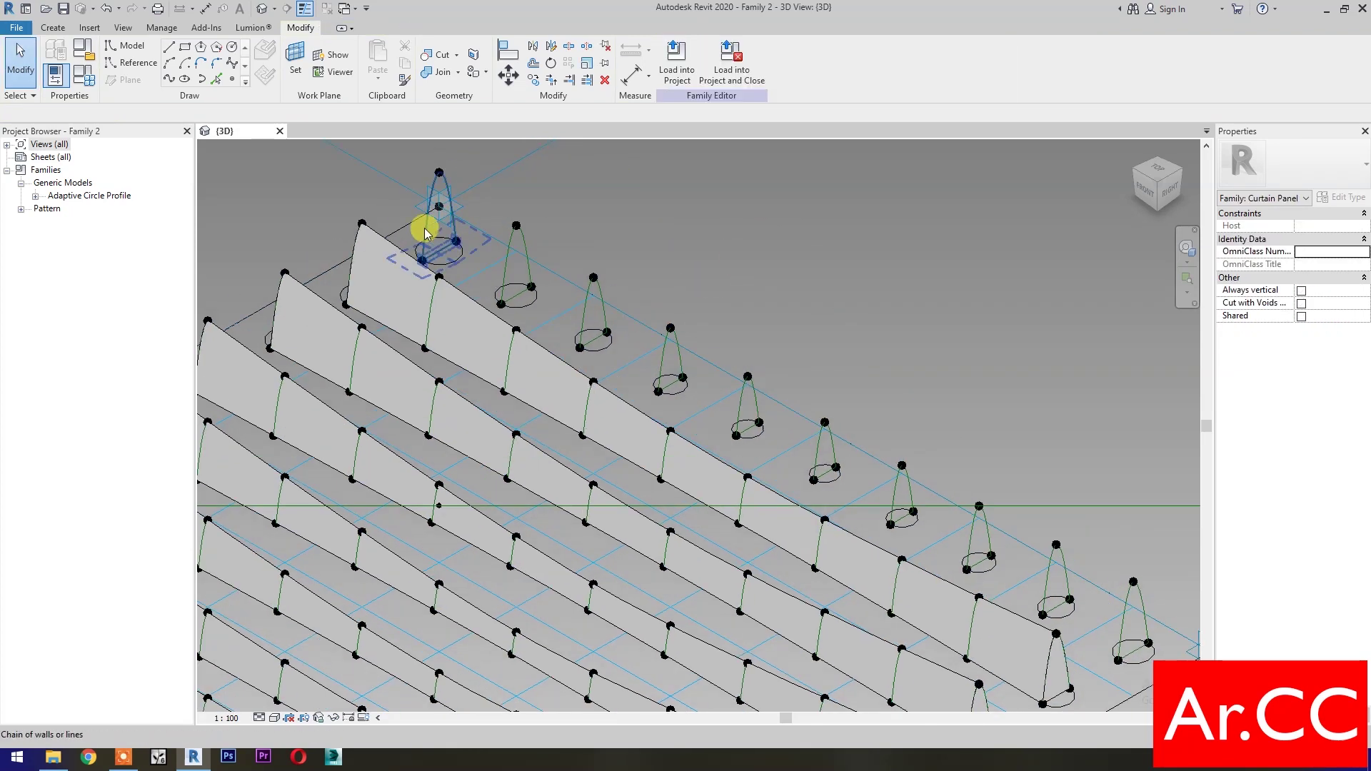
Select the ten closed profile chains of the tenth and last row and create a lofted form through them
click(425, 214)
ctrl+click(515, 282)
ctrl+click(579, 322)
ctrl+click(655, 366)
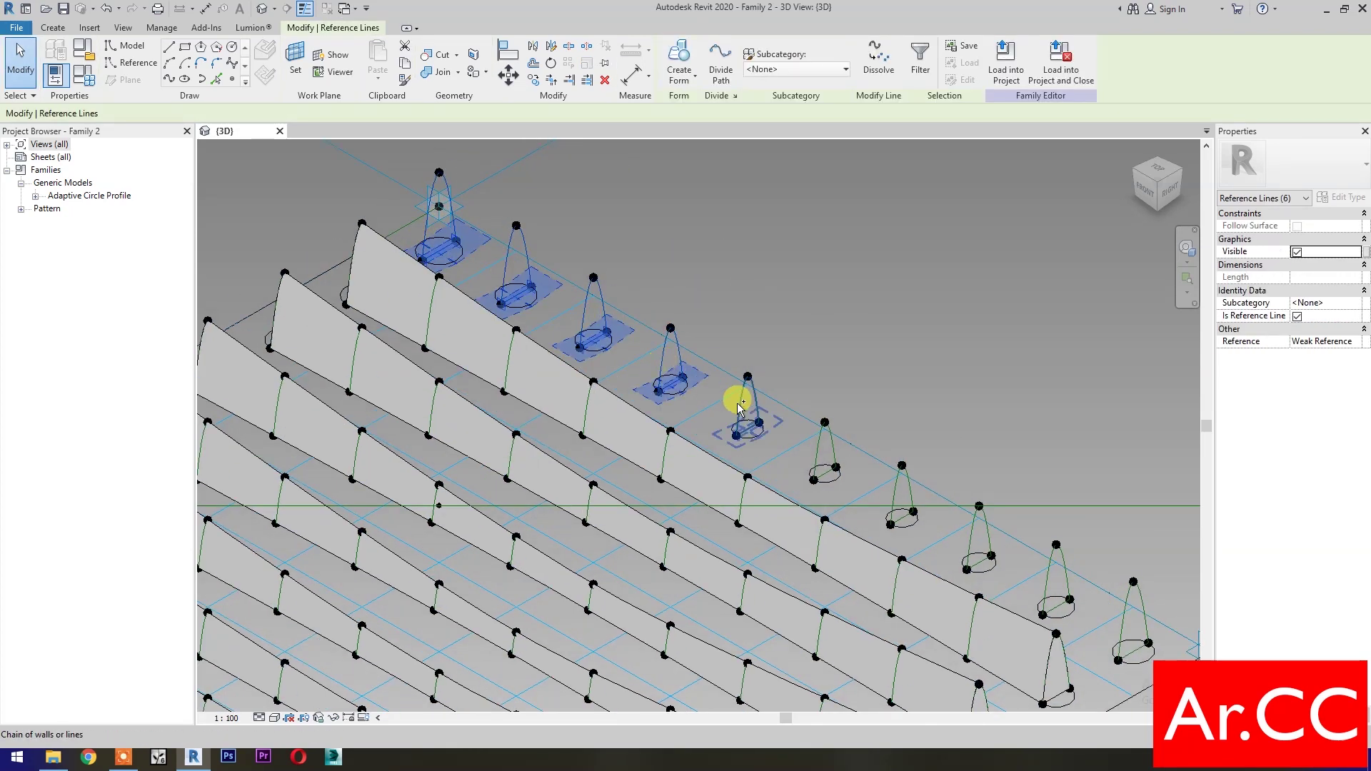
ctrl+click(737, 403)
ctrl+click(812, 456)
ctrl+click(890, 500)
ctrl+click(970, 532)
ctrl+click(1044, 580)
ctrl+click(1120, 623)
key(Delete)
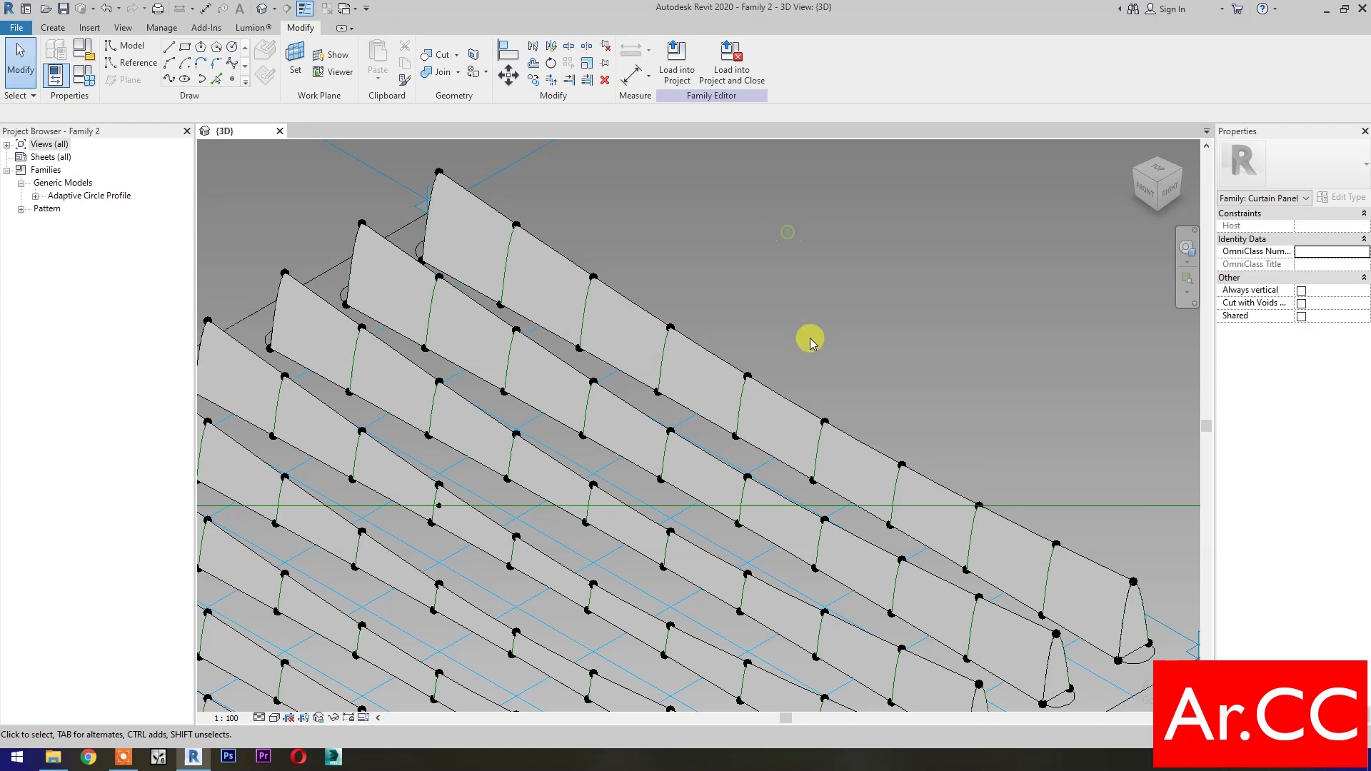
Set the NCP parameter in the panel's family types to 0.2 and apply it to flex the lofted rows
scroll(810, 341, down, 3)
scroll(823, 317, up, 1)
middle_drag(823, 317, 1013, 282)
scroll(1015, 248, down, 1)
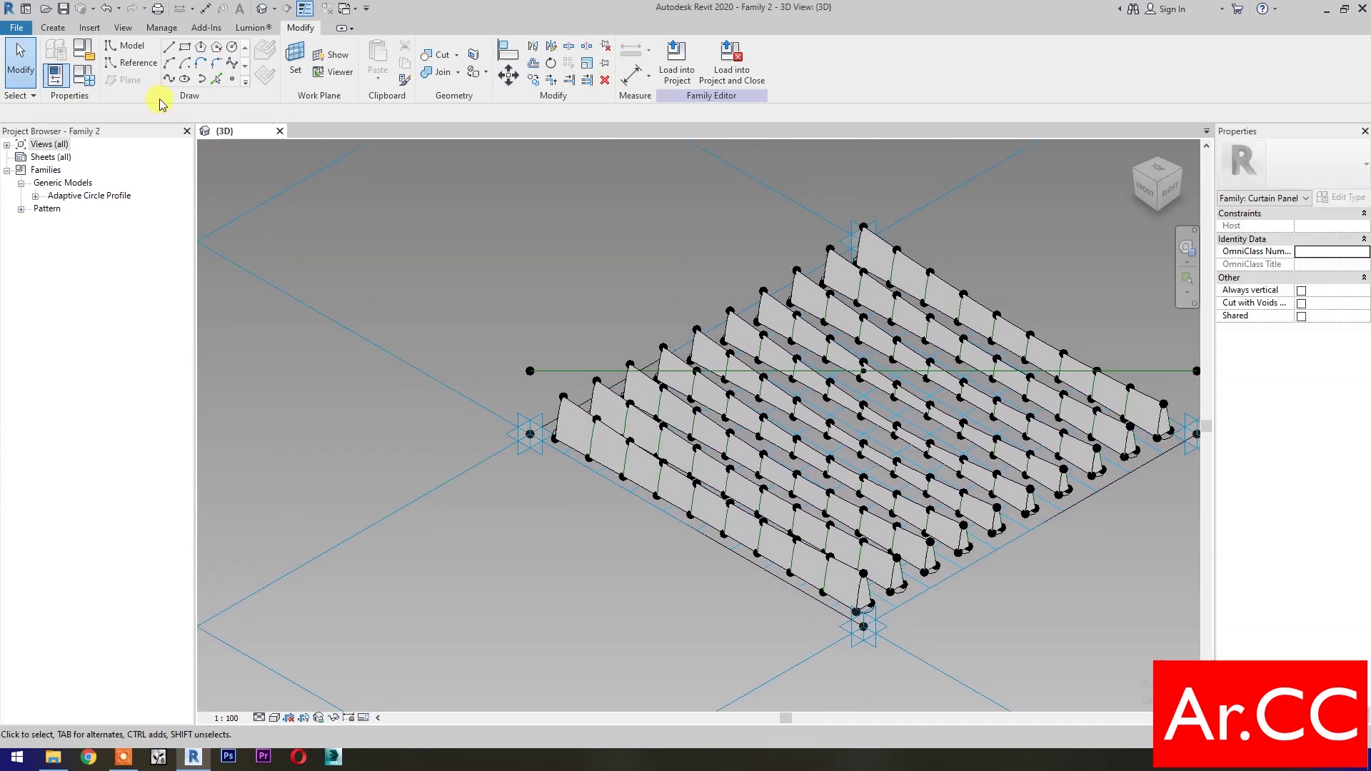
click(95, 76)
drag(300, 173, 274, 171)
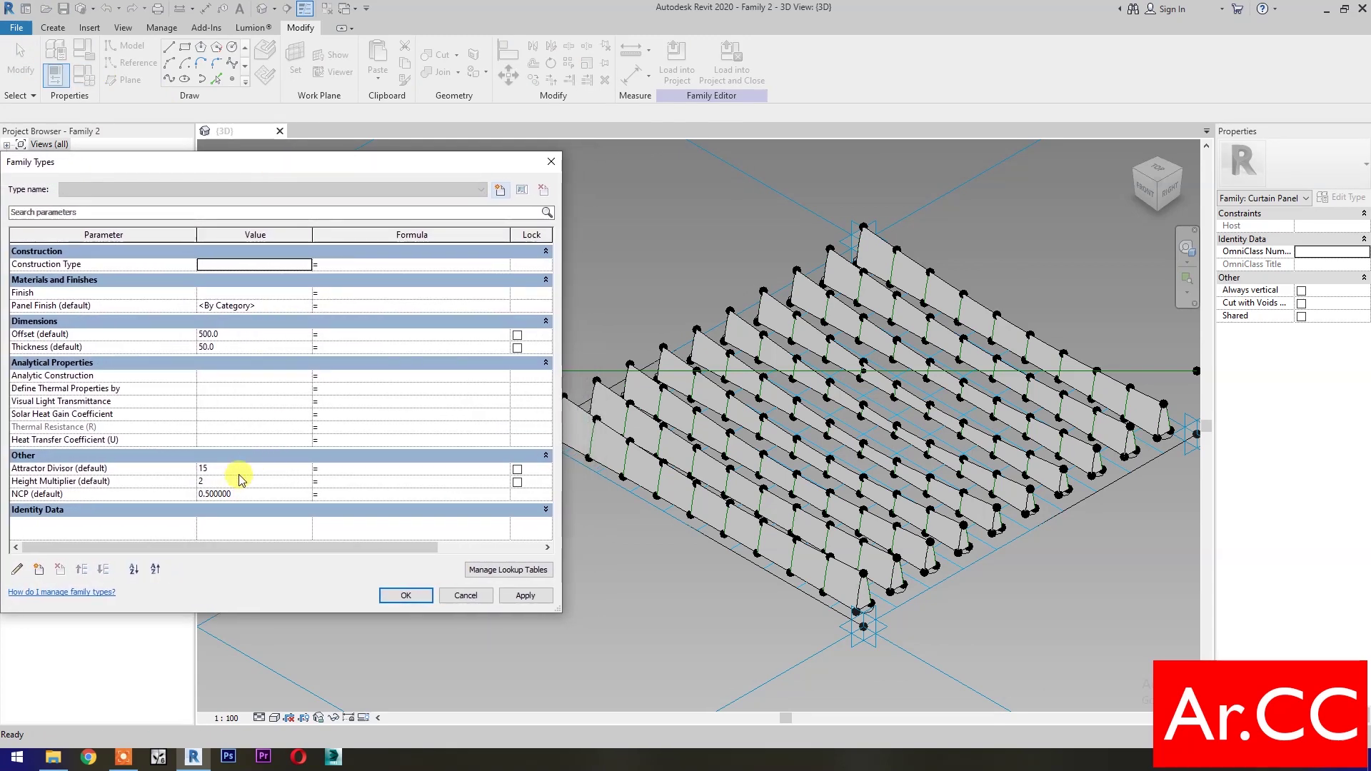
click(247, 494)
text(.2)
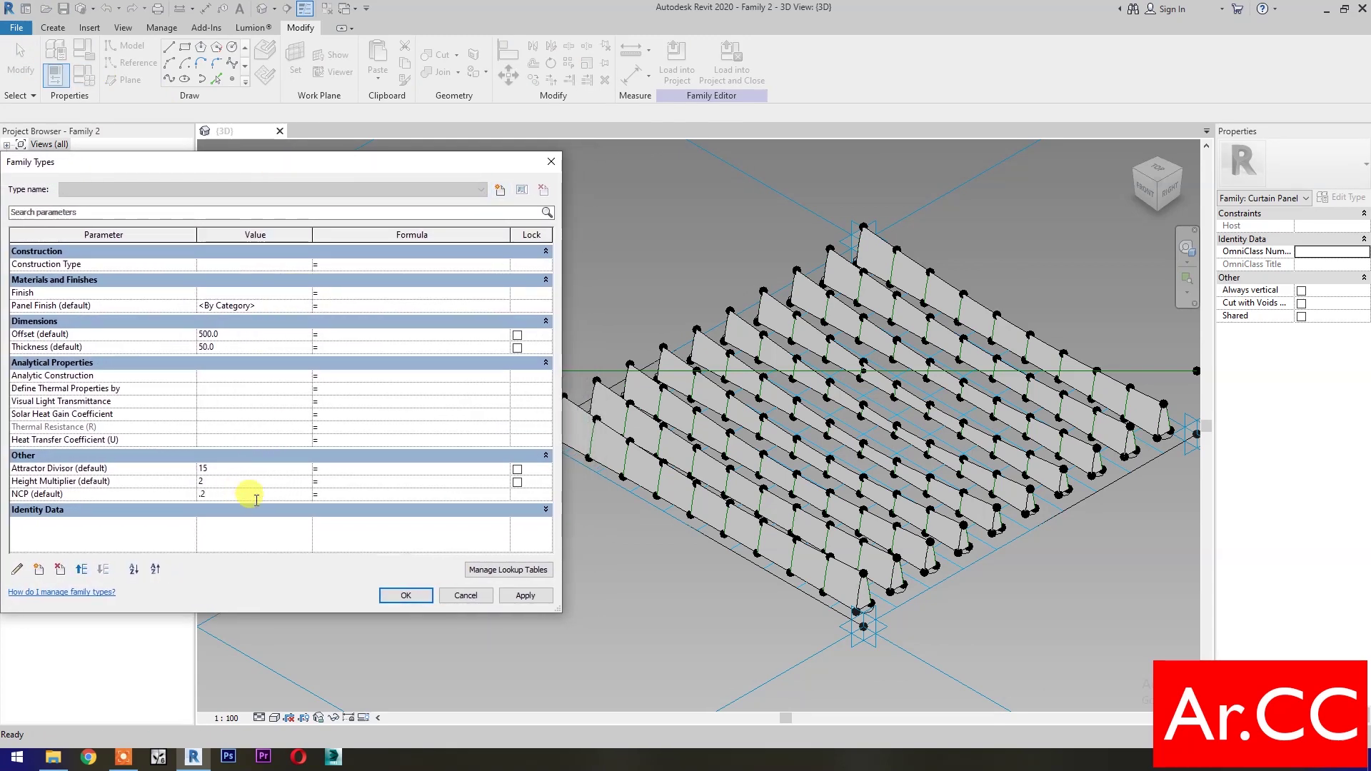
click(517, 596)
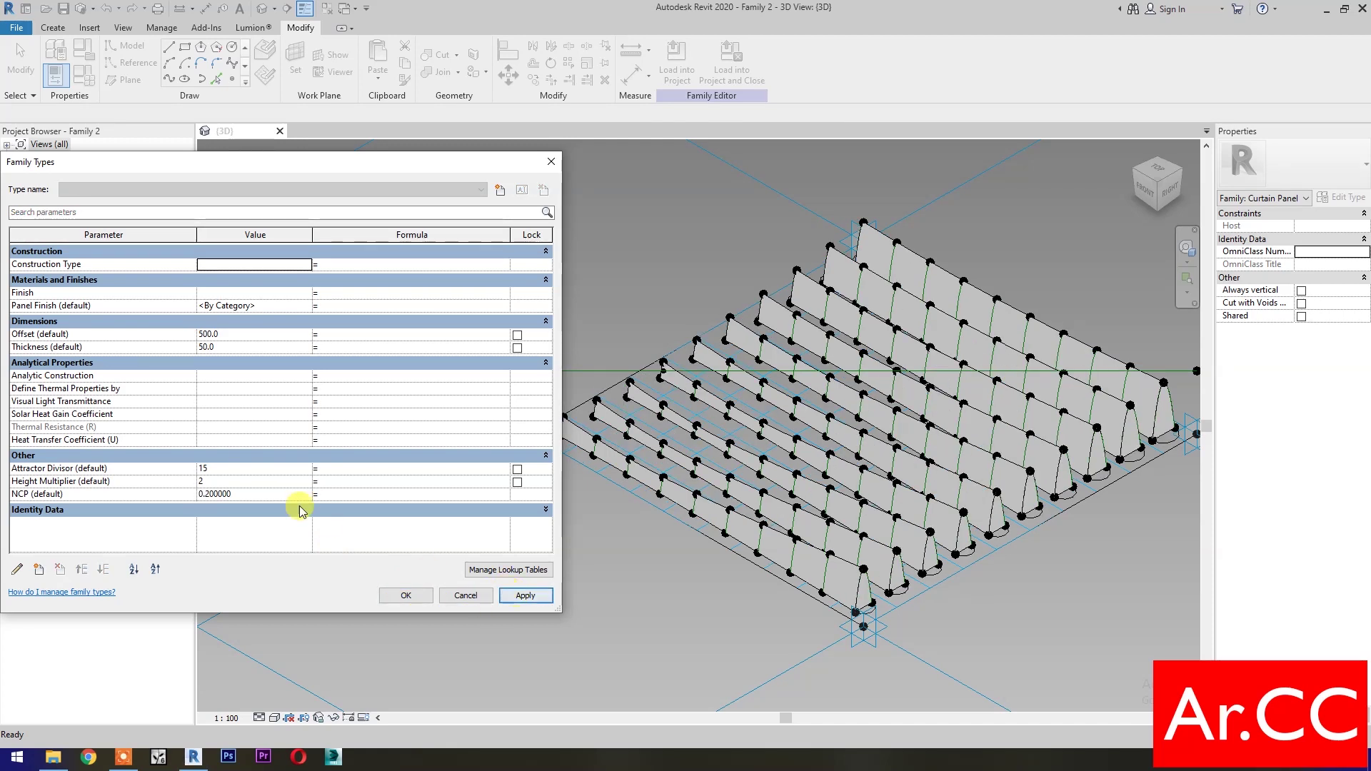
Change the NCP family parameter to 0.6 and apply it to test the attractor's new position
click(248, 494)
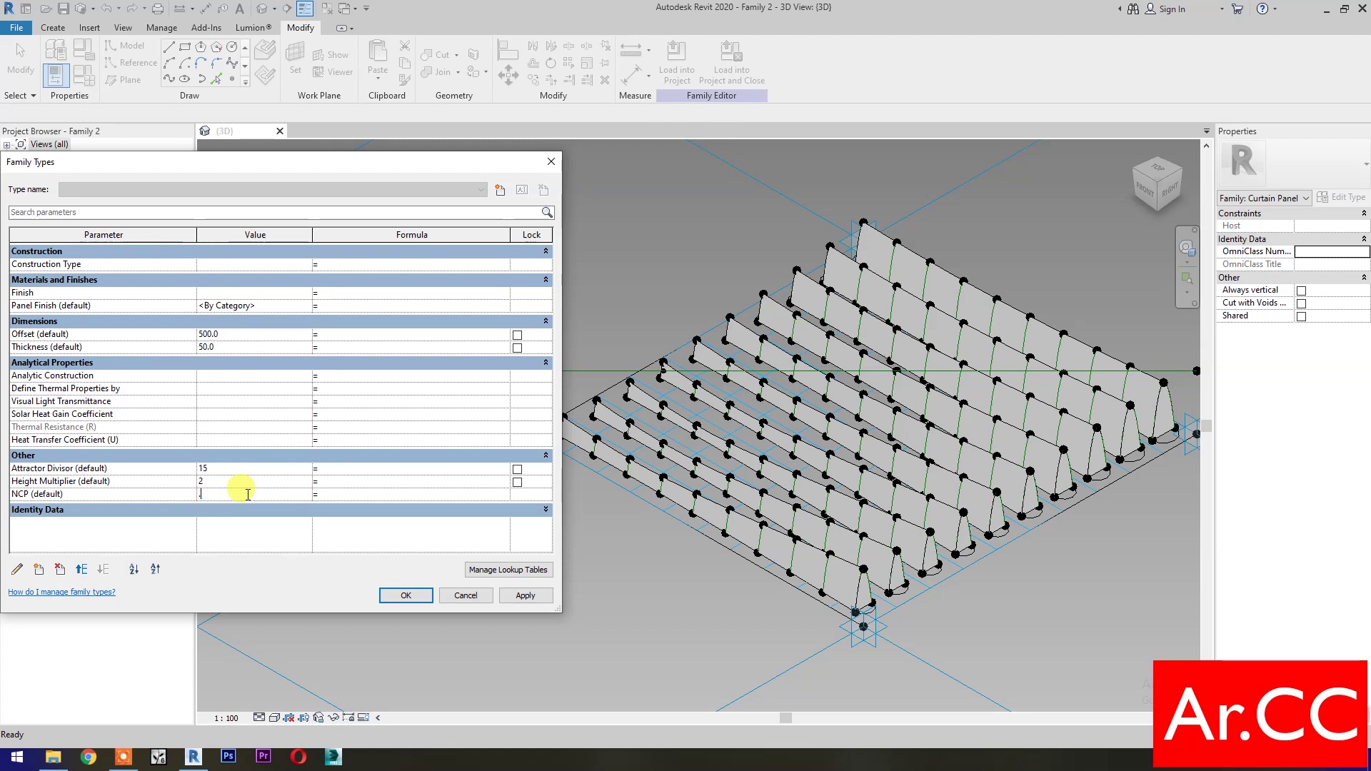
text(.6)
click(527, 598)
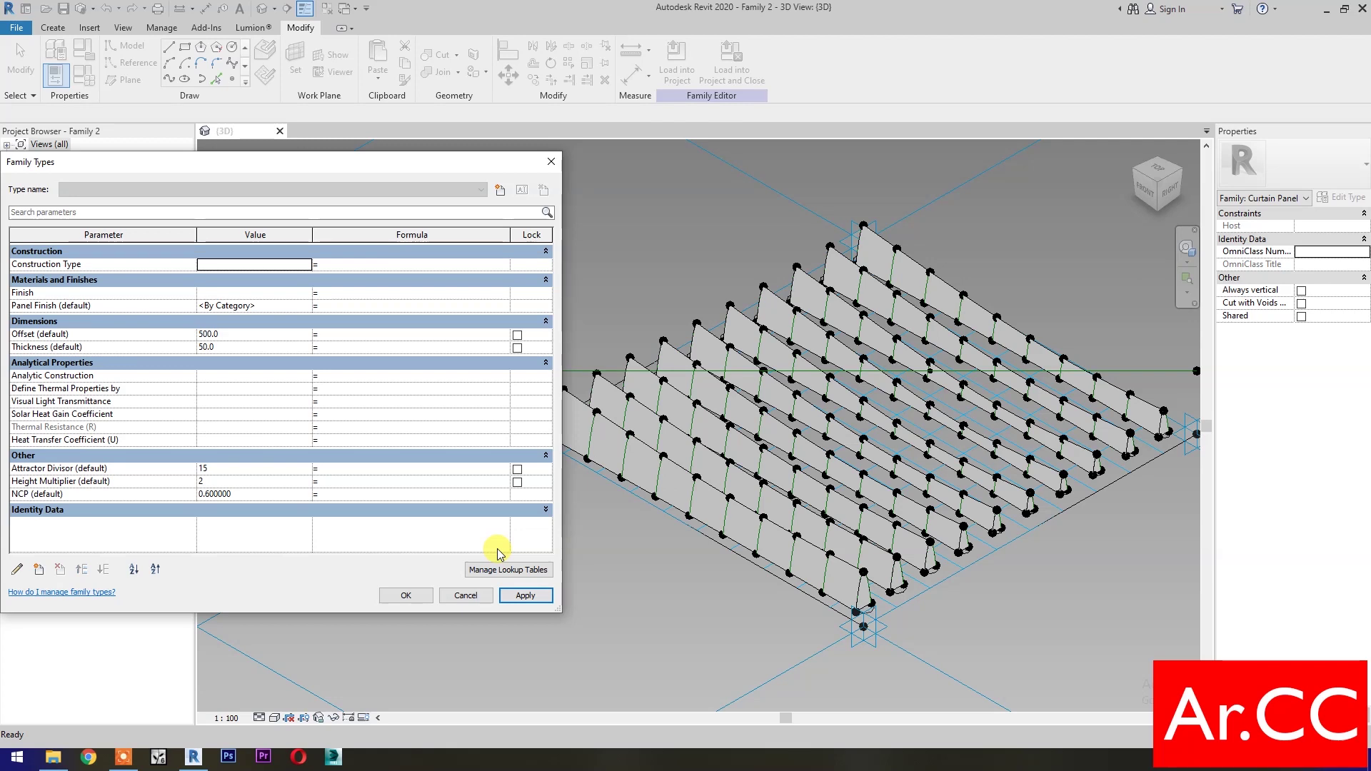
Set the NCP family parameter to 0.9 and apply it to the panel
click(282, 495)
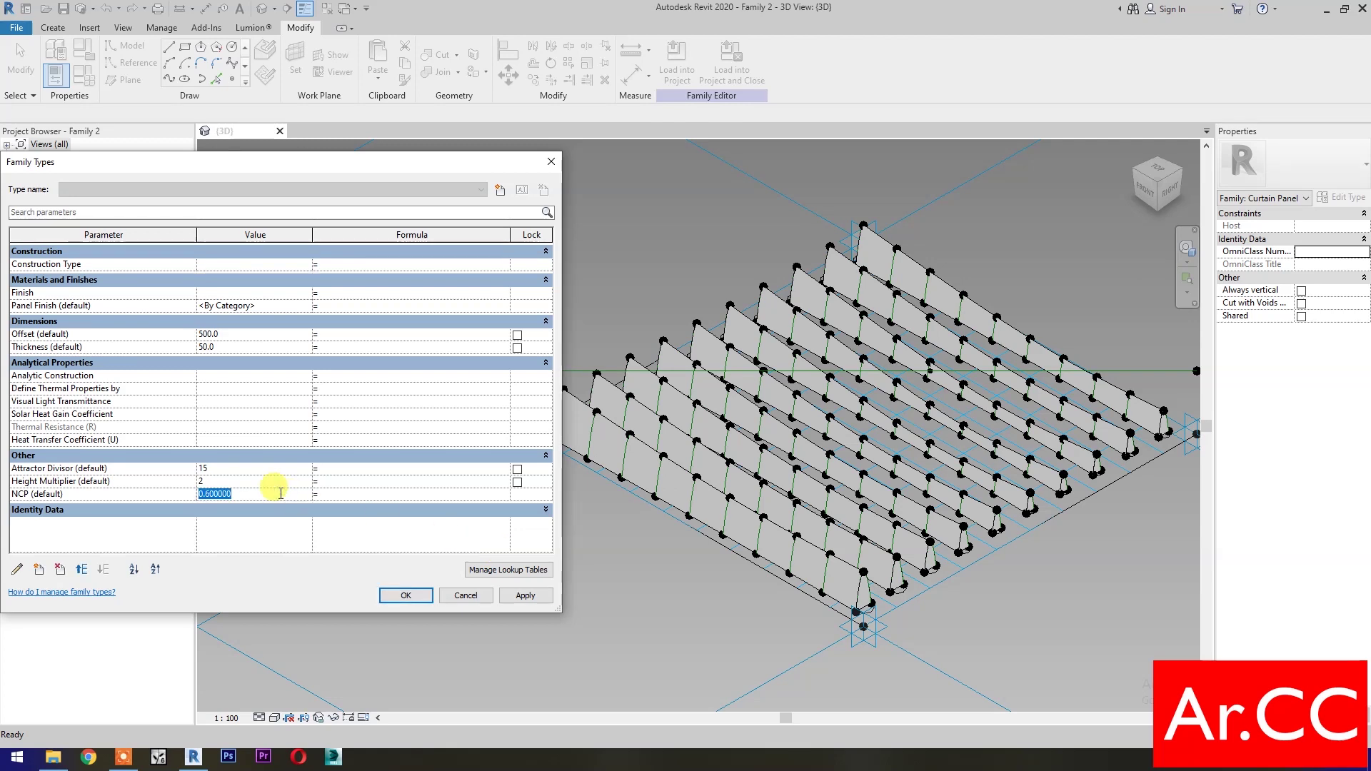
text(.9)
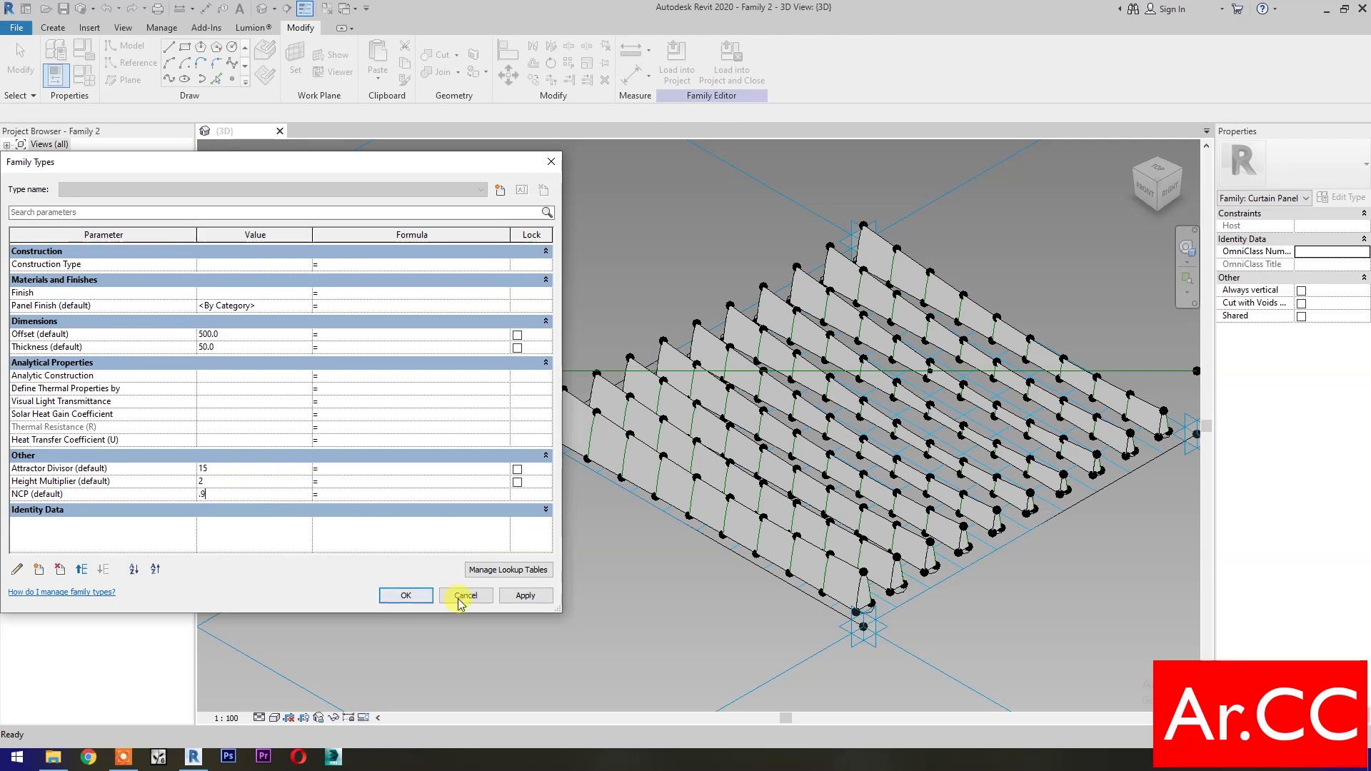
click(518, 601)
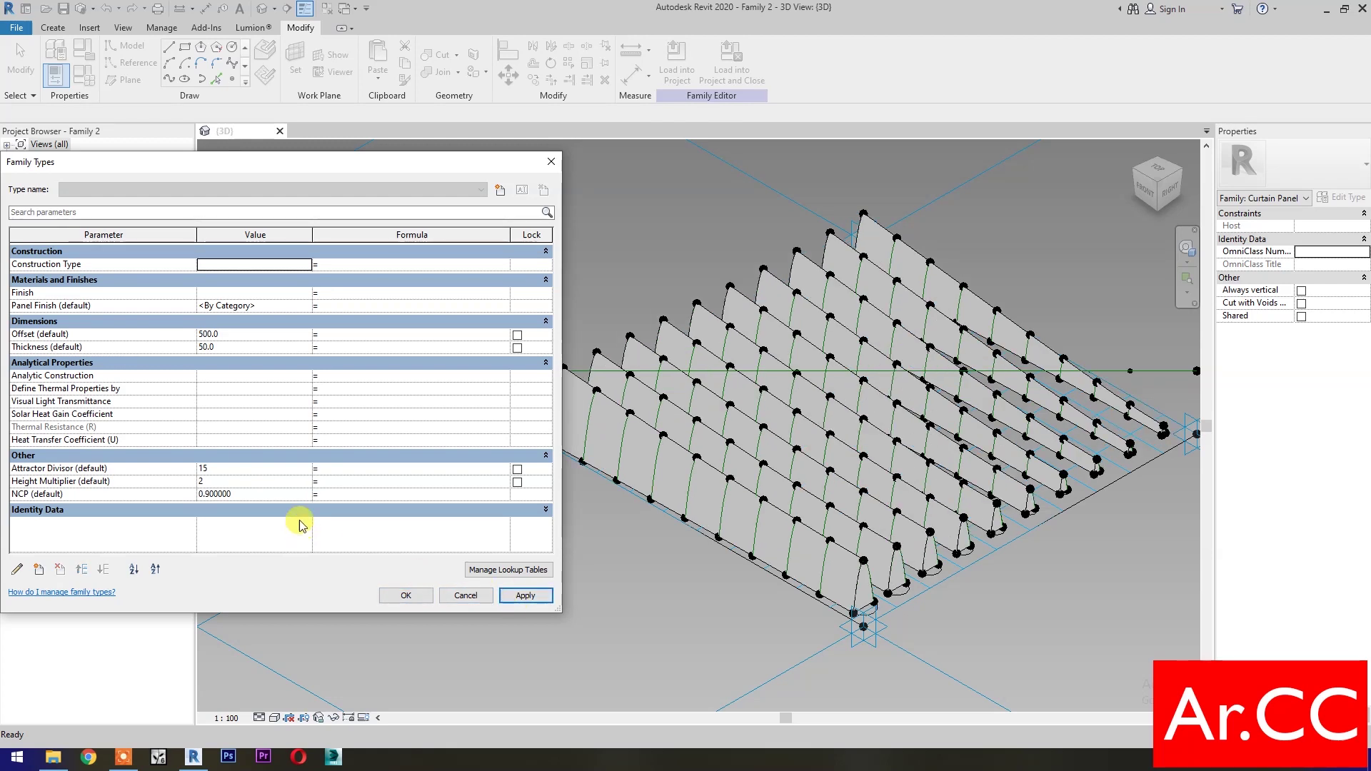
Set the Height Multiplier parameter to 1, apply it and close the family types
click(259, 481)
text(1)
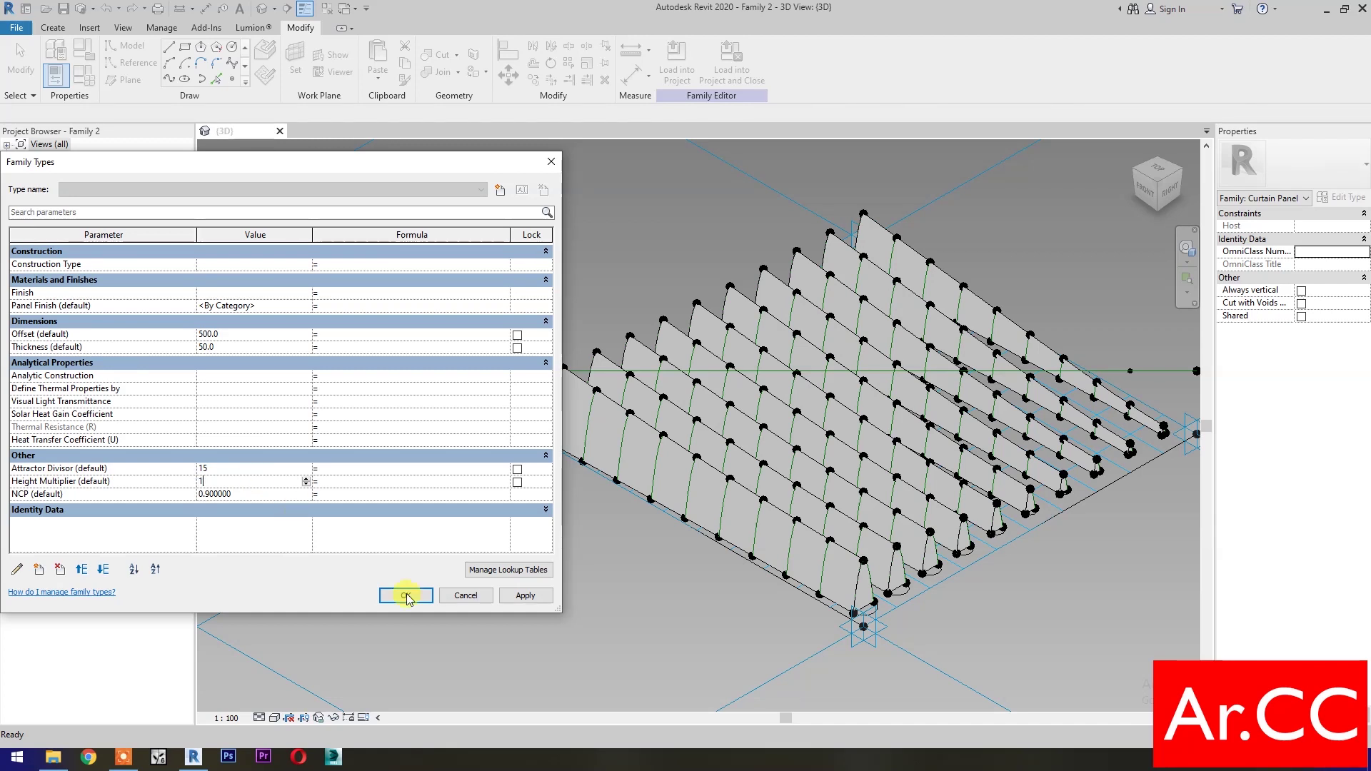
click(509, 602)
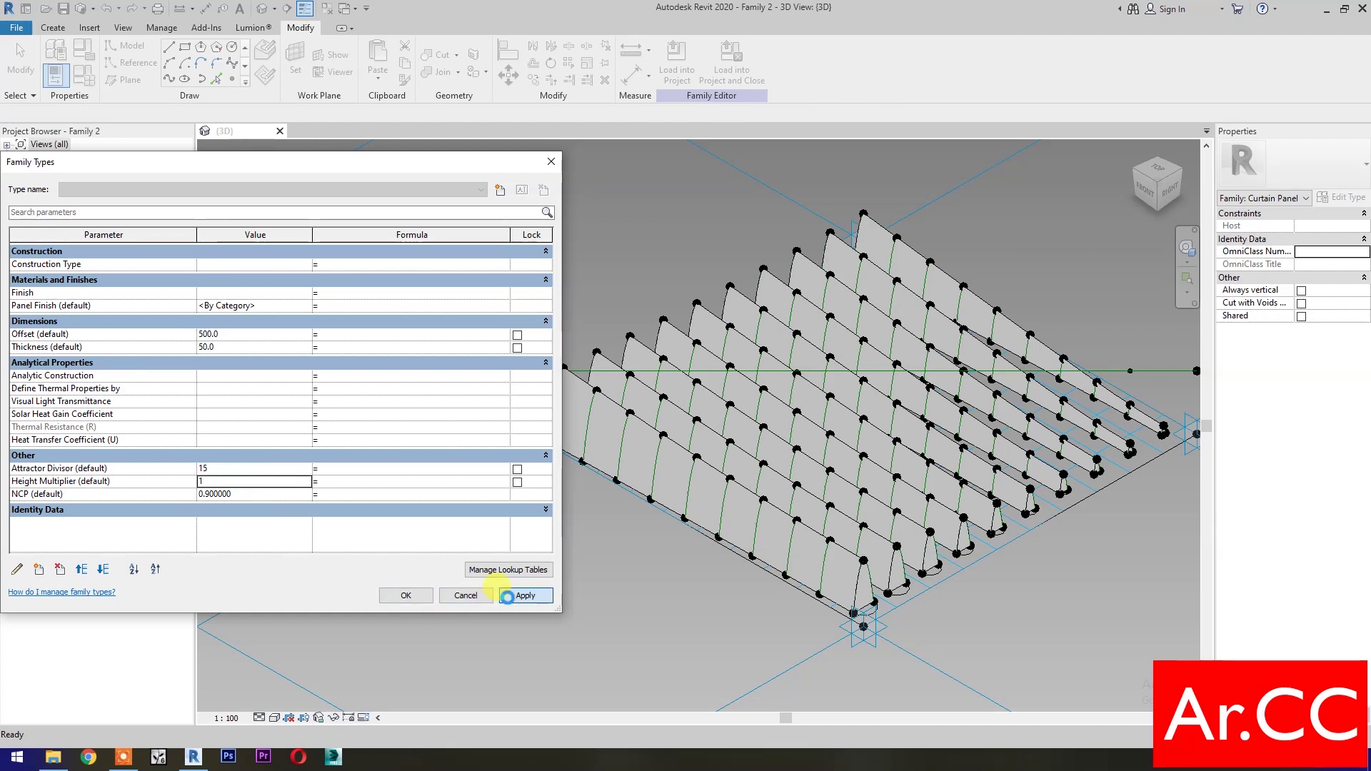
click(419, 601)
Orbit around the finished panel to examine the ten lofted rows from other angles
middle_drag(707, 639, 567, 630)
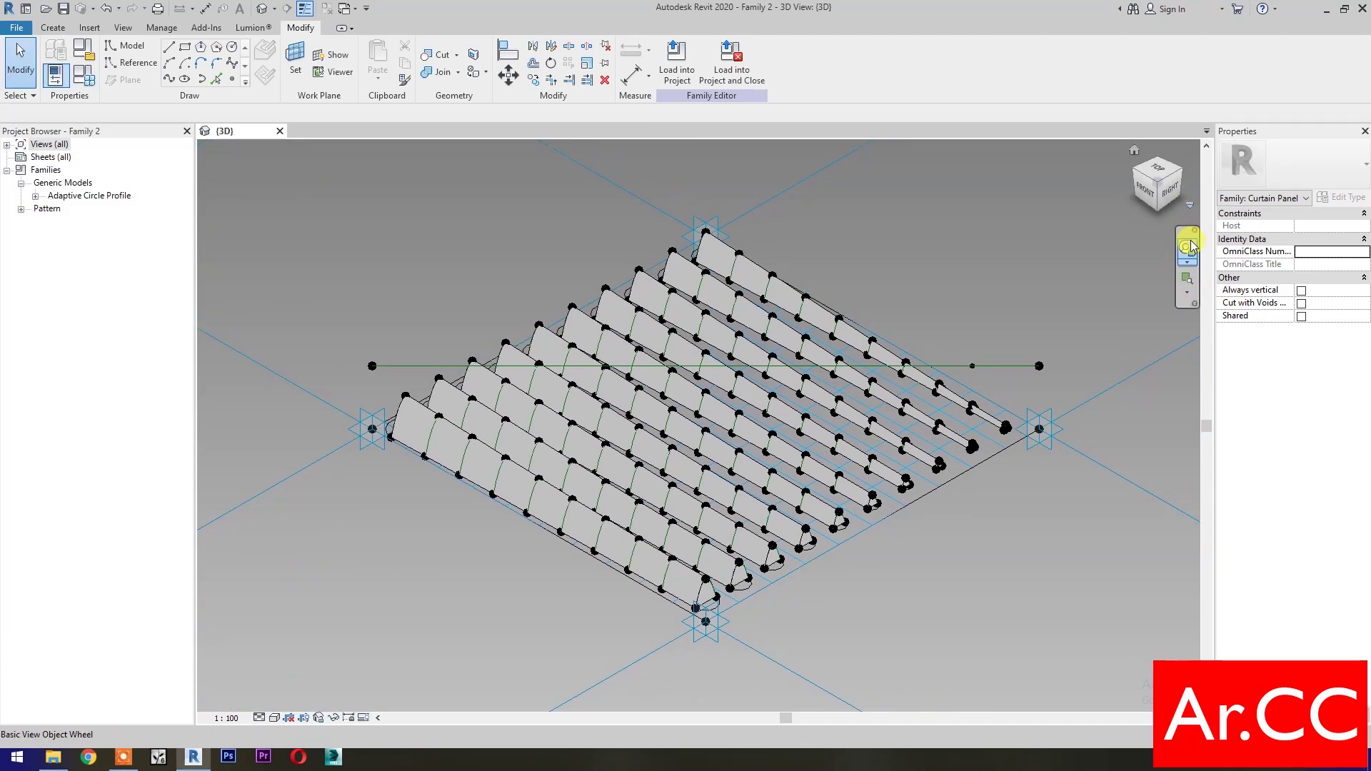
click(1188, 246)
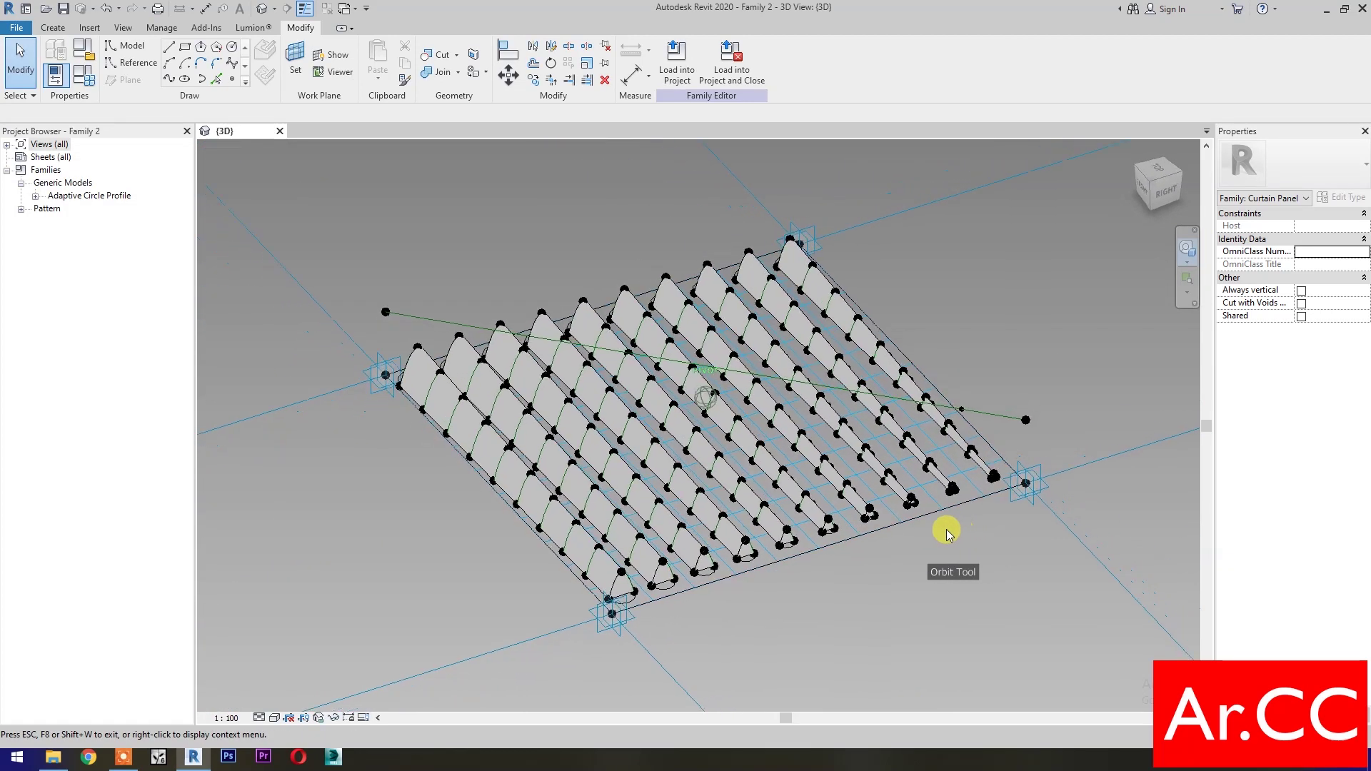